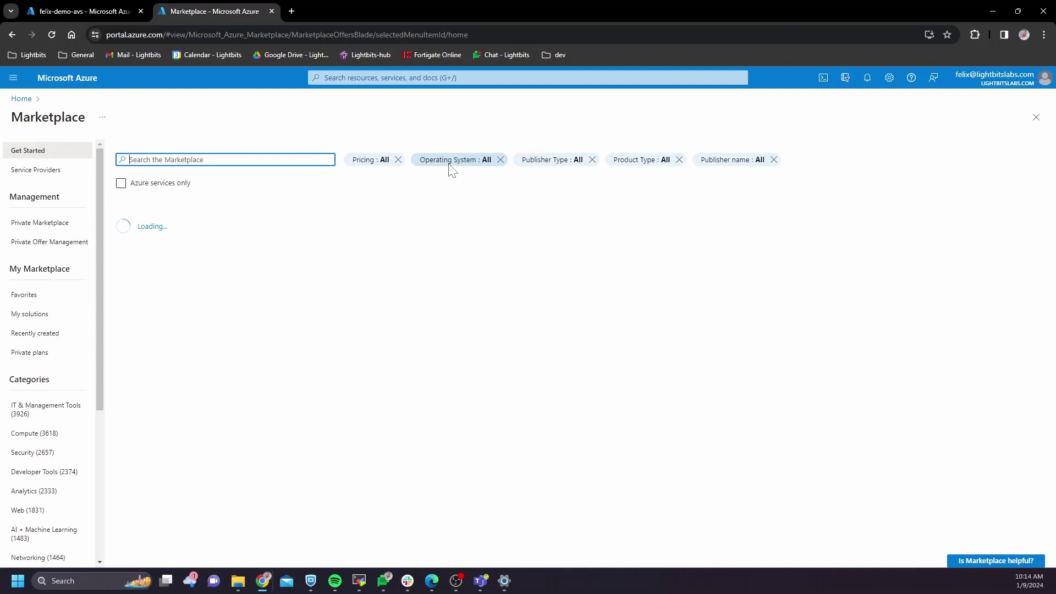
Step: Search the Marketplace for 'lightbits' and pick a Lightbits Cloud Data Platform plan to create
{"action": "type", "text": "lightbits"}
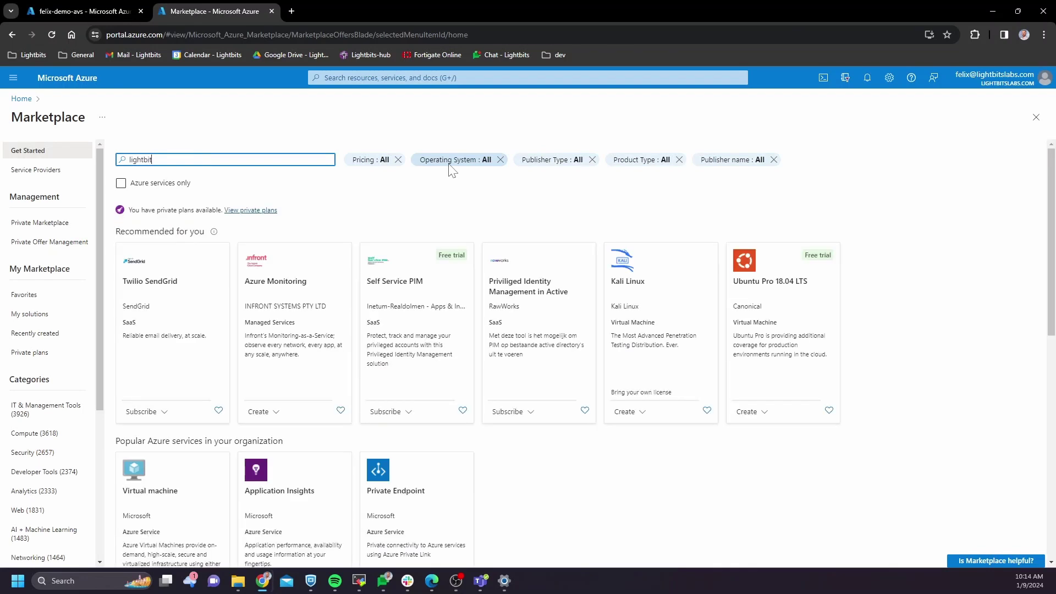
{"action": "key", "text": "Return"}
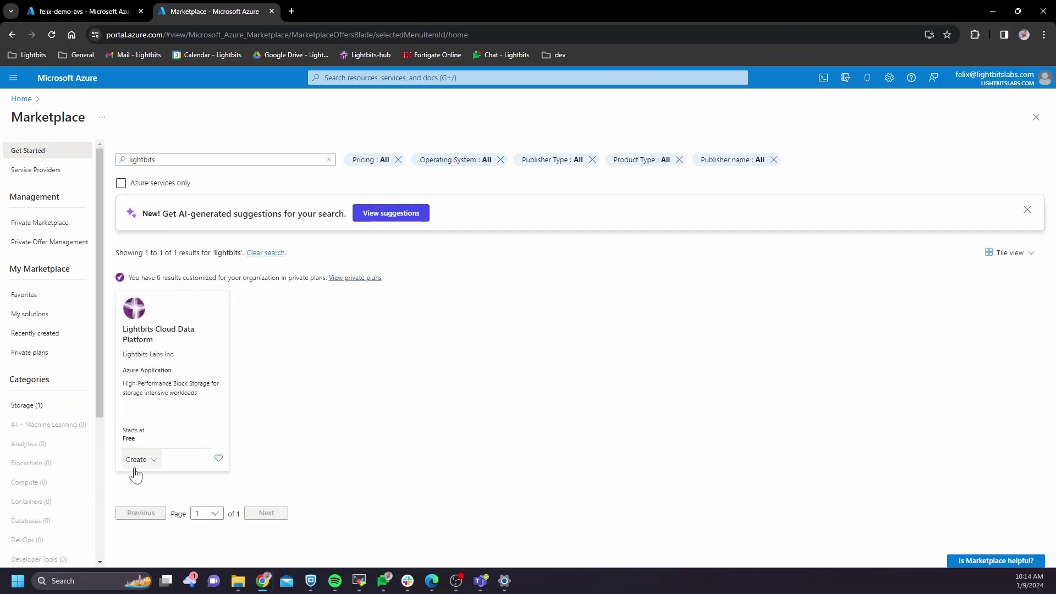
{"action": "left_click", "coordinate": [137, 461]}
{"action": "left_click", "coordinate": [174, 495]}
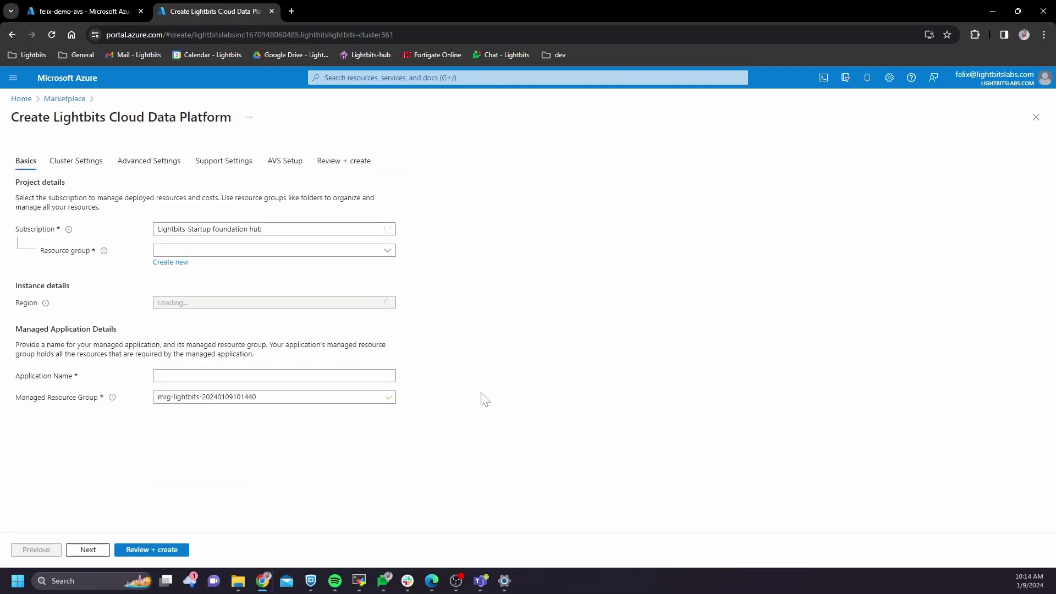
Step: Create the new resource group felixavsdemo-rg and place the cluster in Zone 2
{"action": "left_click", "coordinate": [181, 263]}
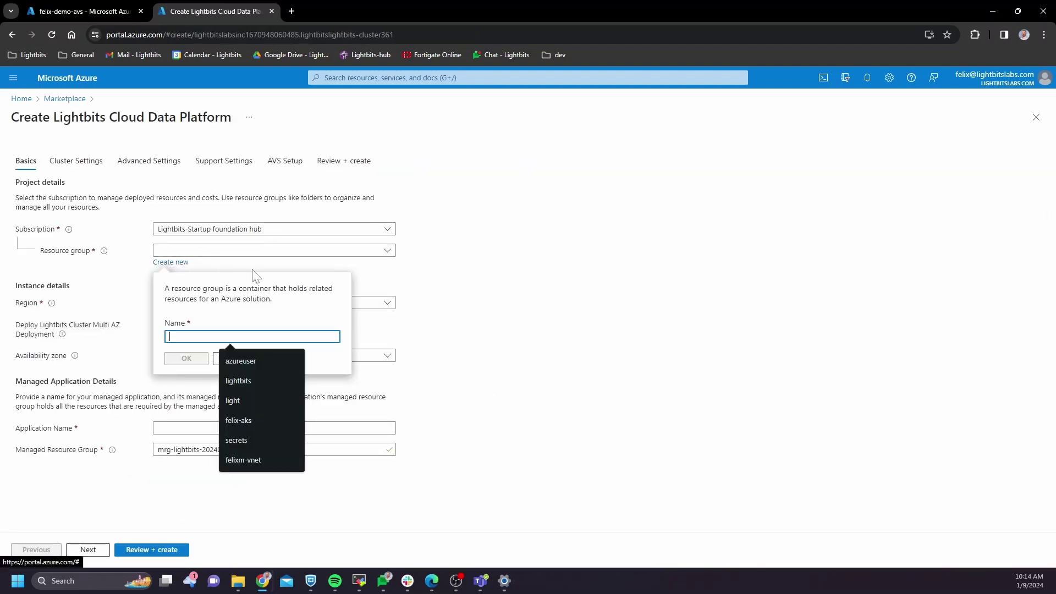
{"action": "type", "text": "felix"}
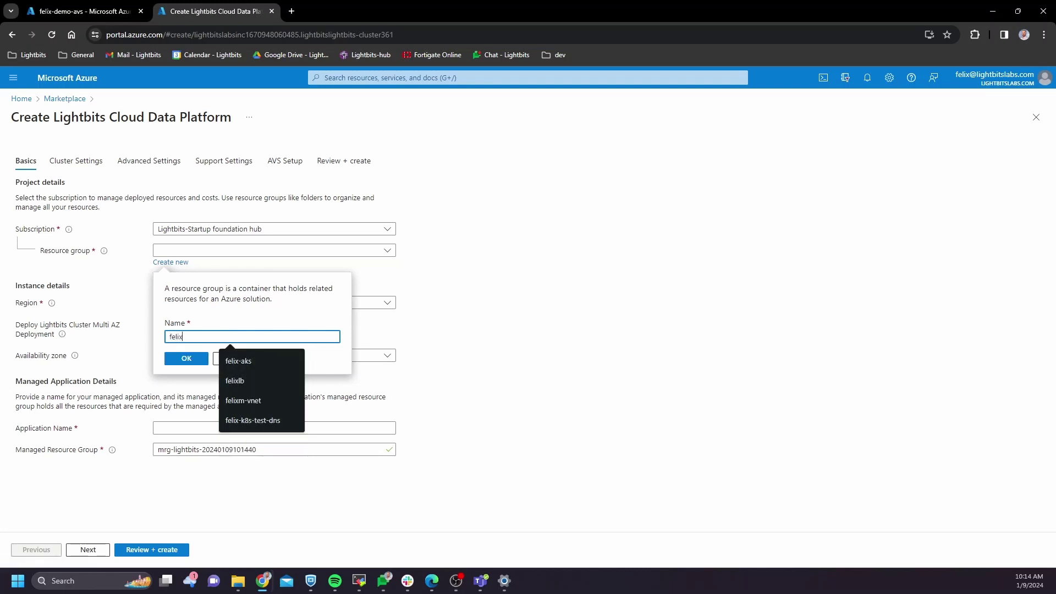
{"action": "type", "text": "avsdemo-rg"}
{"action": "left_click", "coordinate": [195, 358]}
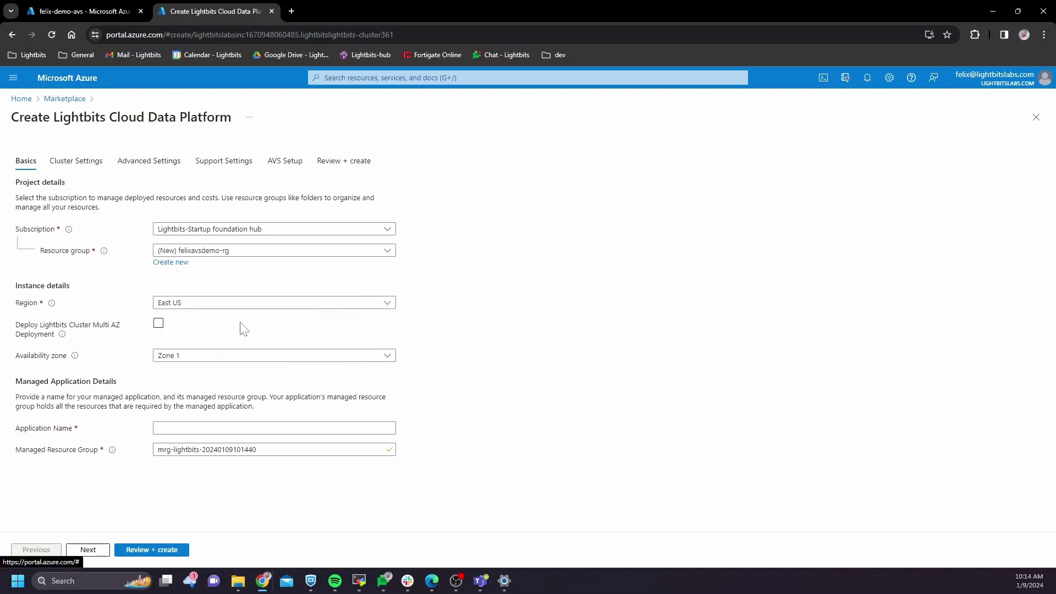
{"action": "left_click", "coordinate": [158, 324]}
{"action": "left_click", "coordinate": [158, 324]}
{"action": "left_click", "coordinate": [217, 358]}
{"action": "left_click", "coordinate": [196, 388]}
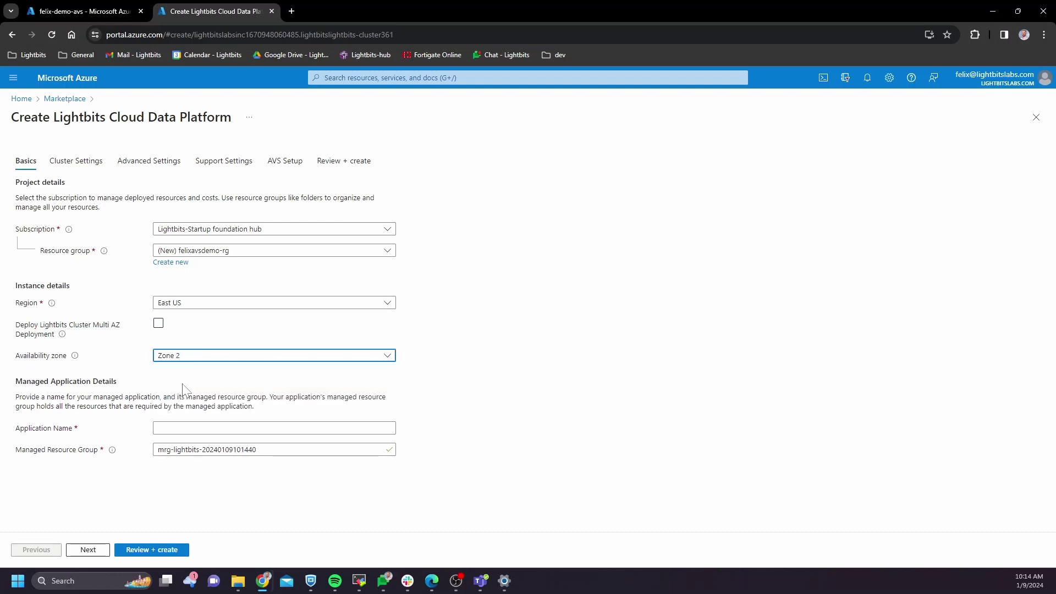
Step: Name the application felixavsdemoma and the managed resource group felixavsdemoma-mrg, then continue
{"action": "key", "text": "ctrl+shift+Tab"}
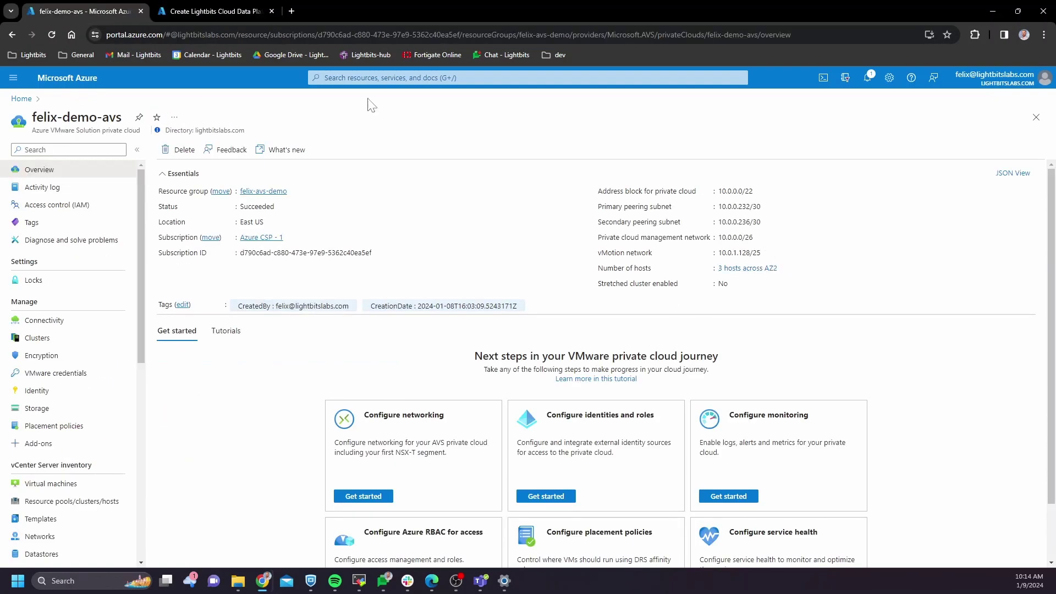
{"action": "left_click", "coordinate": [204, 14]}
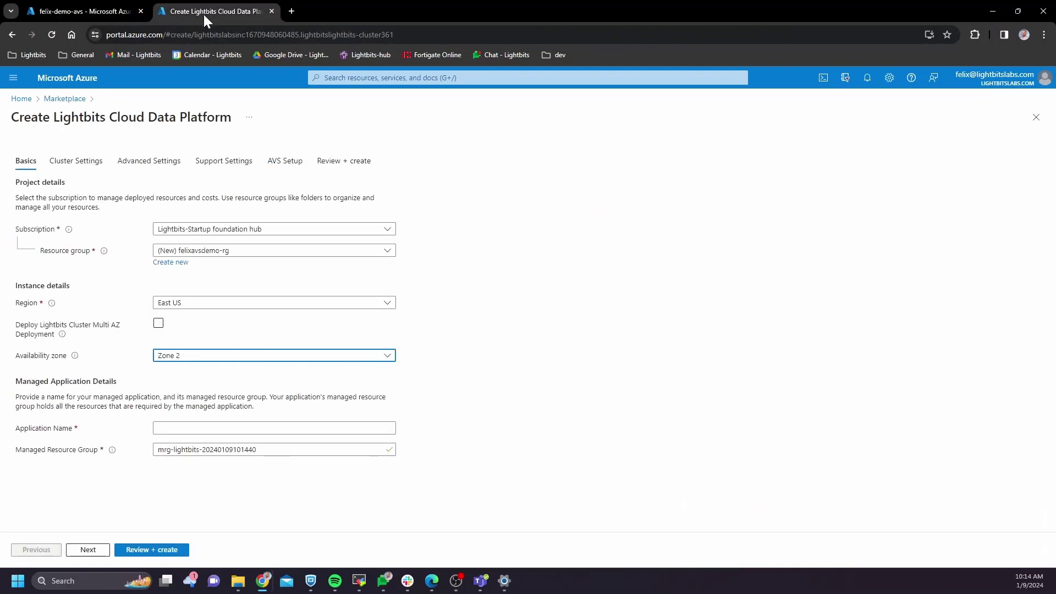
{"action": "left_click", "coordinate": [235, 427]}
{"action": "type", "text": "felixa"}
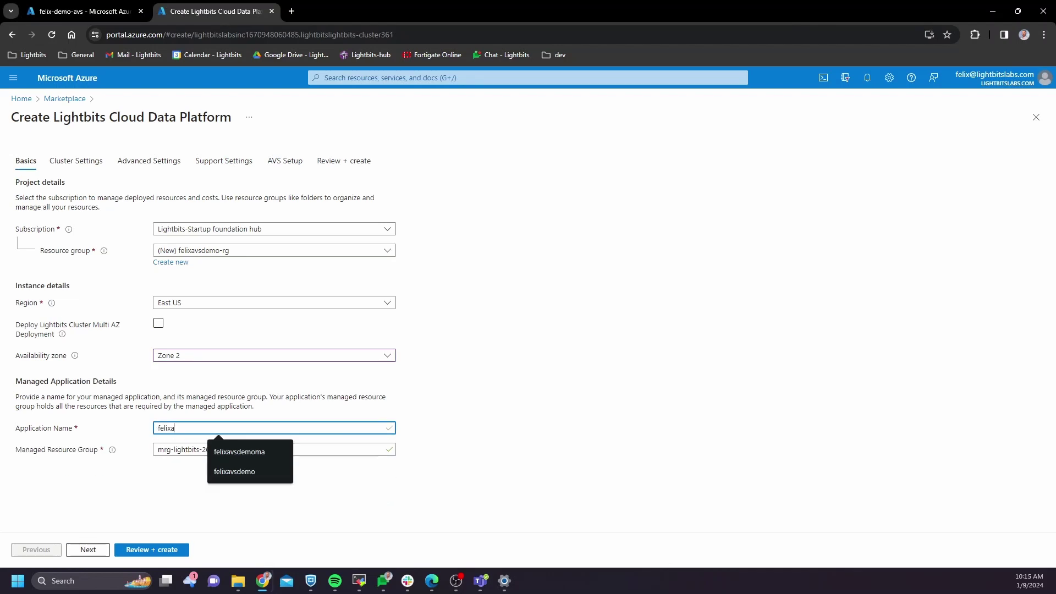
{"action": "type", "text": "vsdemoma"}
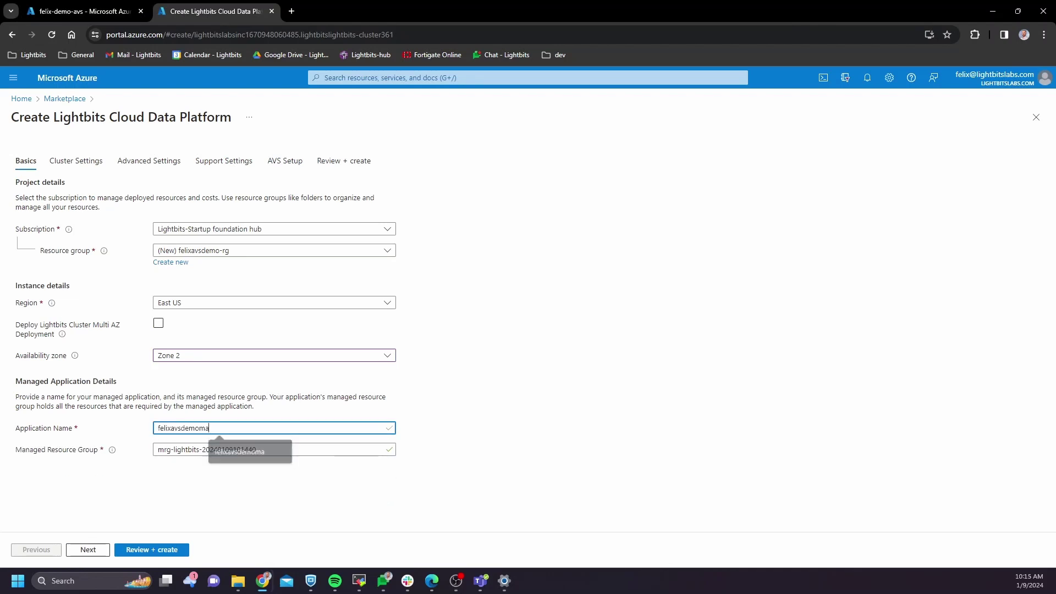
{"action": "key", "text": "ctrl+a"}
{"action": "key", "text": "ctrl+c"}
{"action": "key", "text": "Tab"}
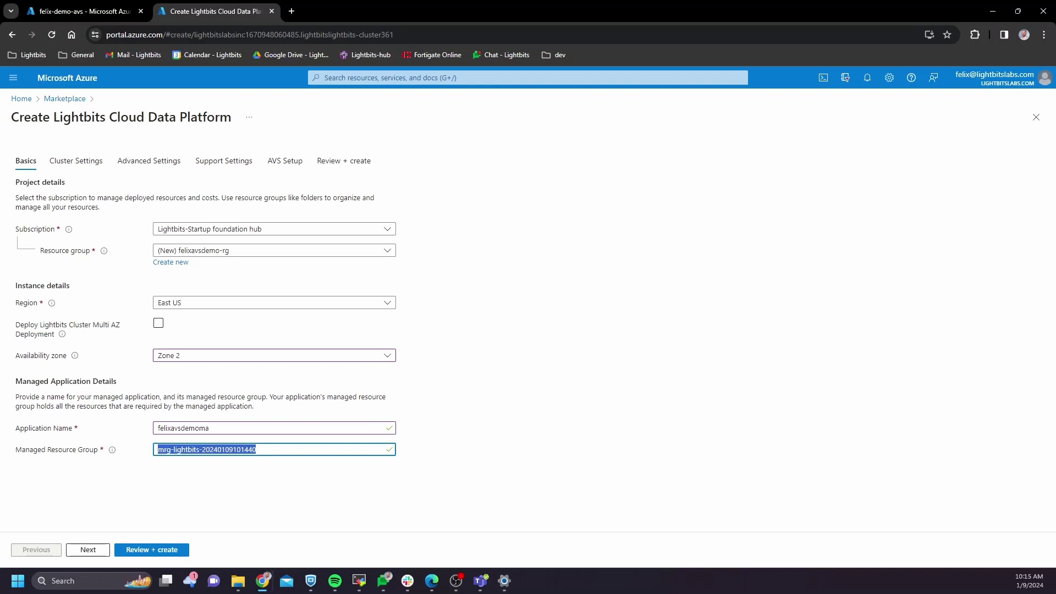
{"action": "key", "text": "ctrl+v"}
{"action": "type", "text": "-mrg"}
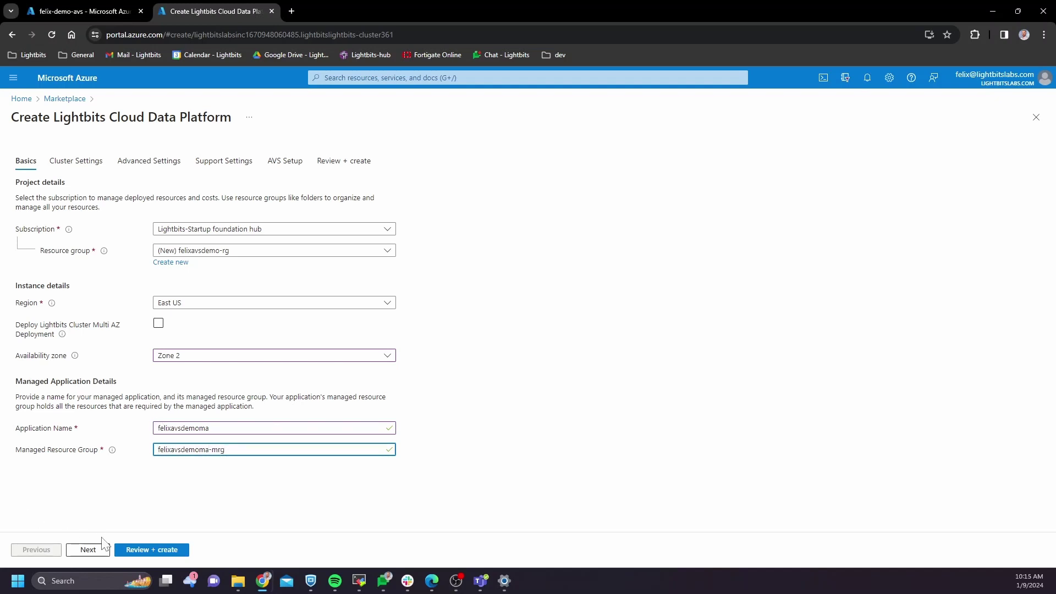
{"action": "left_click", "coordinate": [97, 554]}
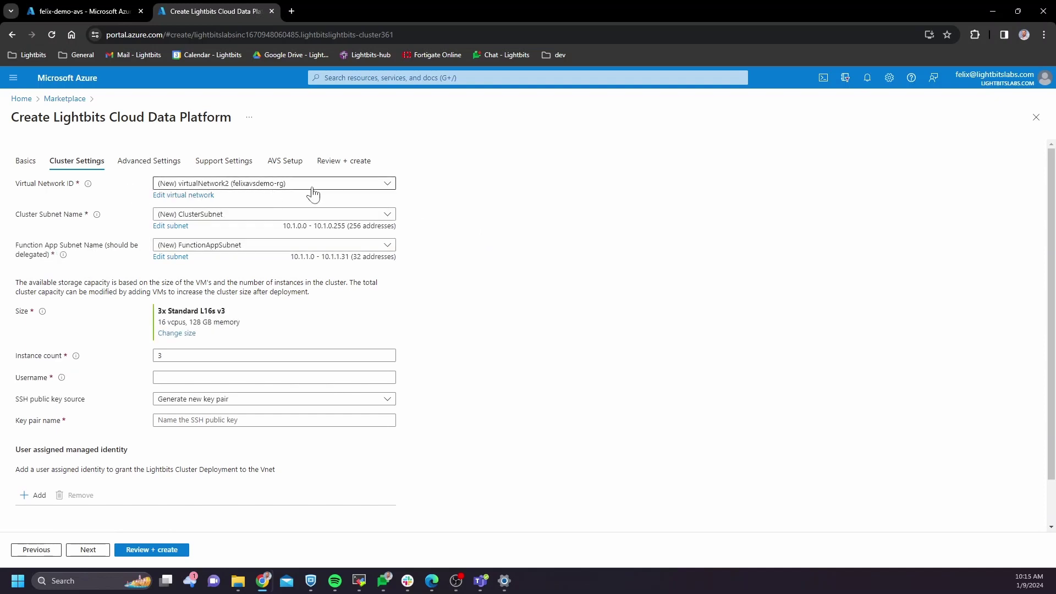
Step: Rename the virtual network to felixavsdemovnet, confirm 10.1.0.0/16 avoids AVS 10.0.0.0/22, and save
{"action": "left_click", "coordinate": [190, 196]}
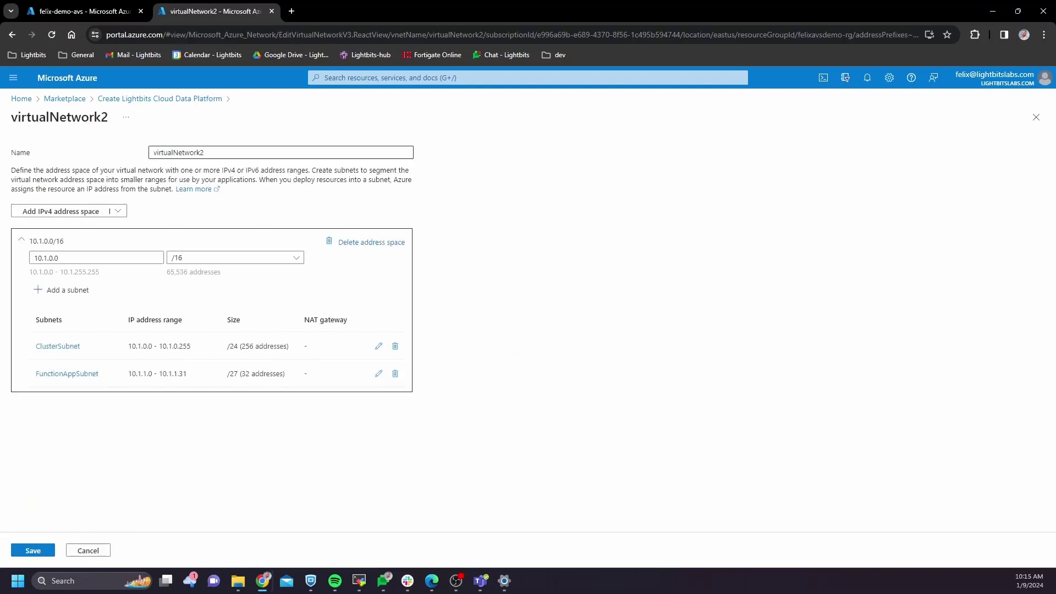
{"action": "type", "text": "felixavsdemovnet"}
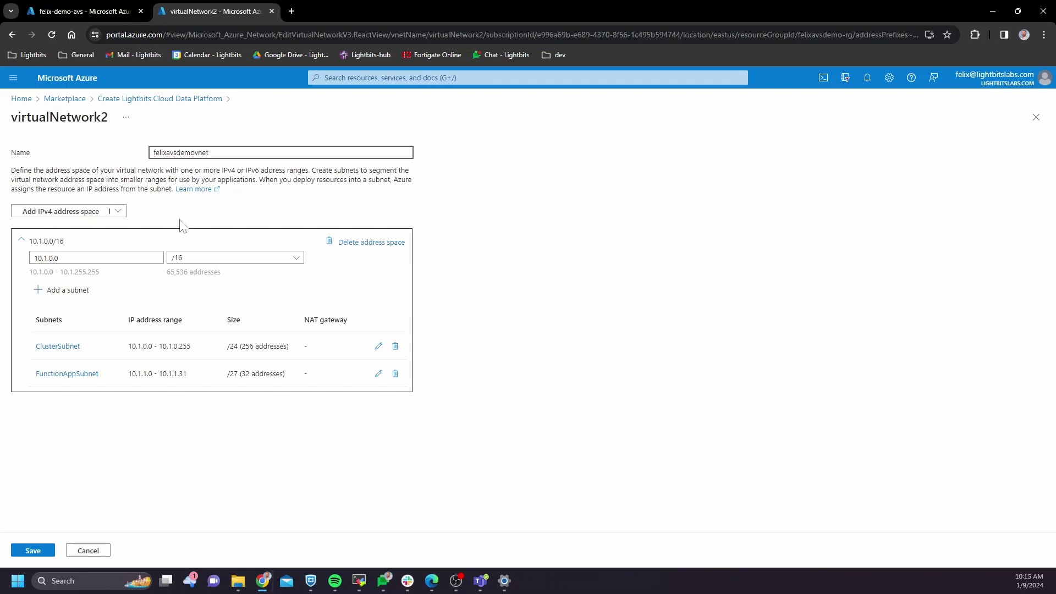
{"action": "left_click", "coordinate": [51, 259]}
{"action": "double_click", "coordinate": [57, 258]}
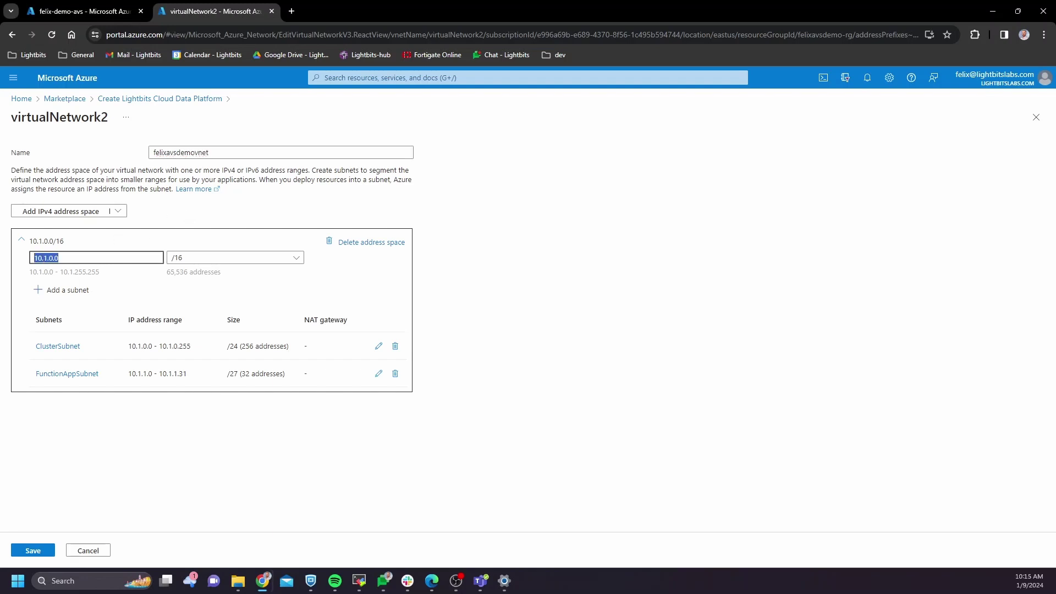
{"action": "left_click", "coordinate": [81, 13]}
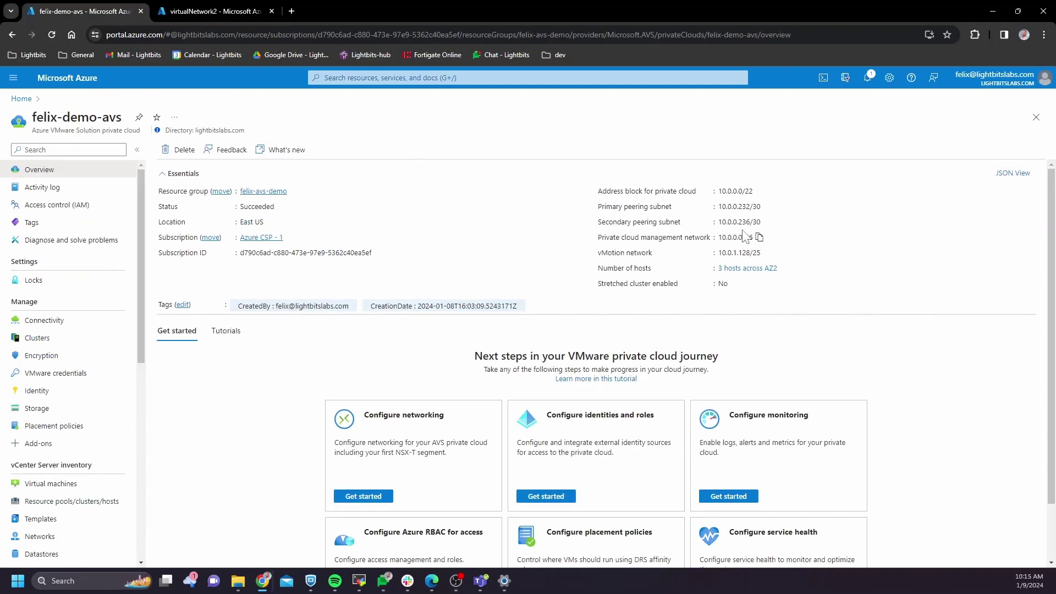
{"action": "left_click_drag", "start_coordinate": [752, 191], "coordinate": [718, 191]}
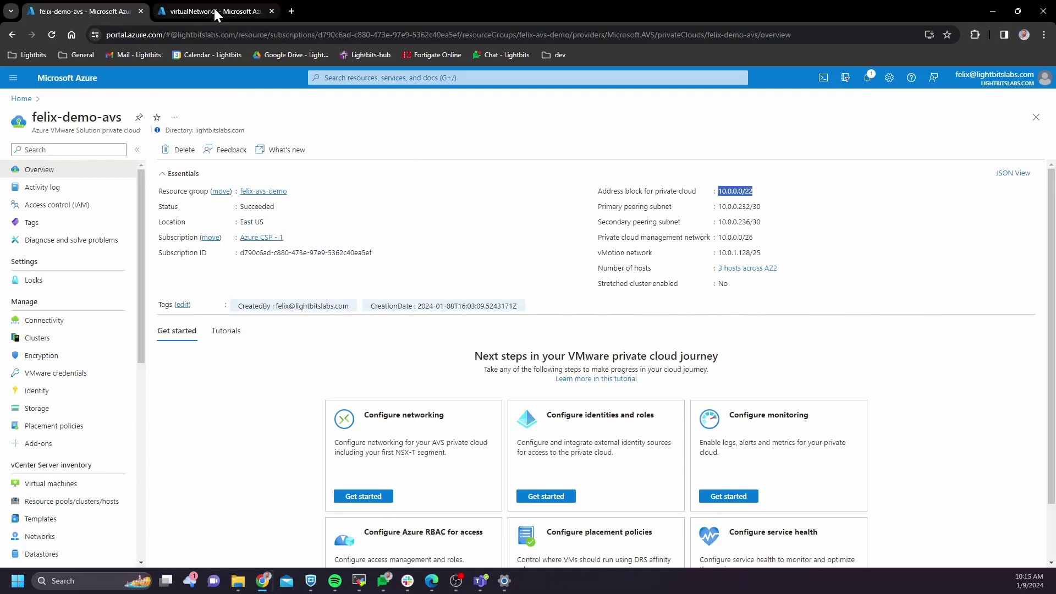
{"action": "left_click", "coordinate": [213, 10]}
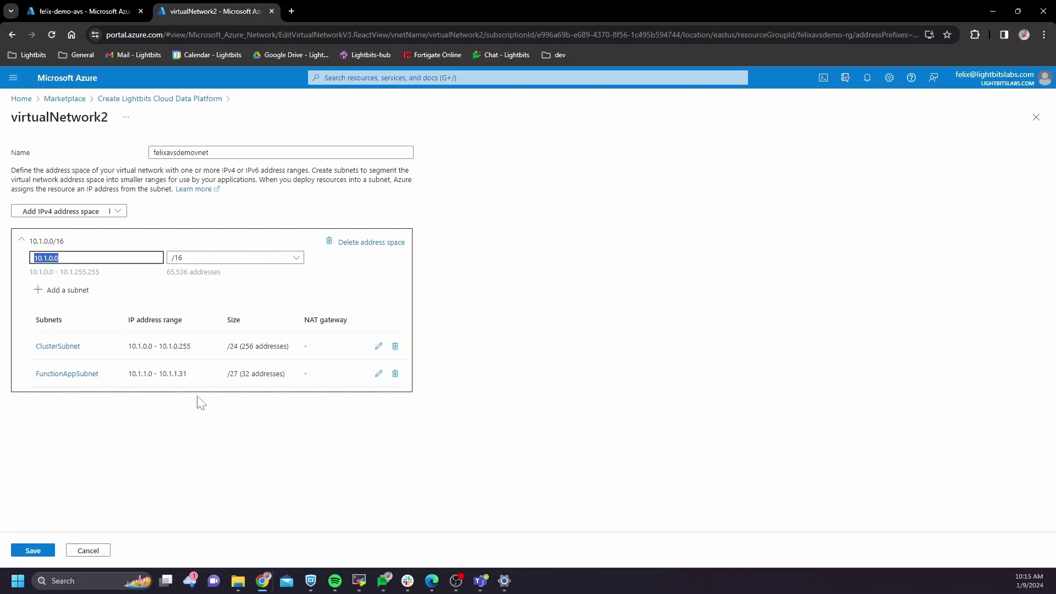
{"action": "left_click", "coordinate": [47, 553]}
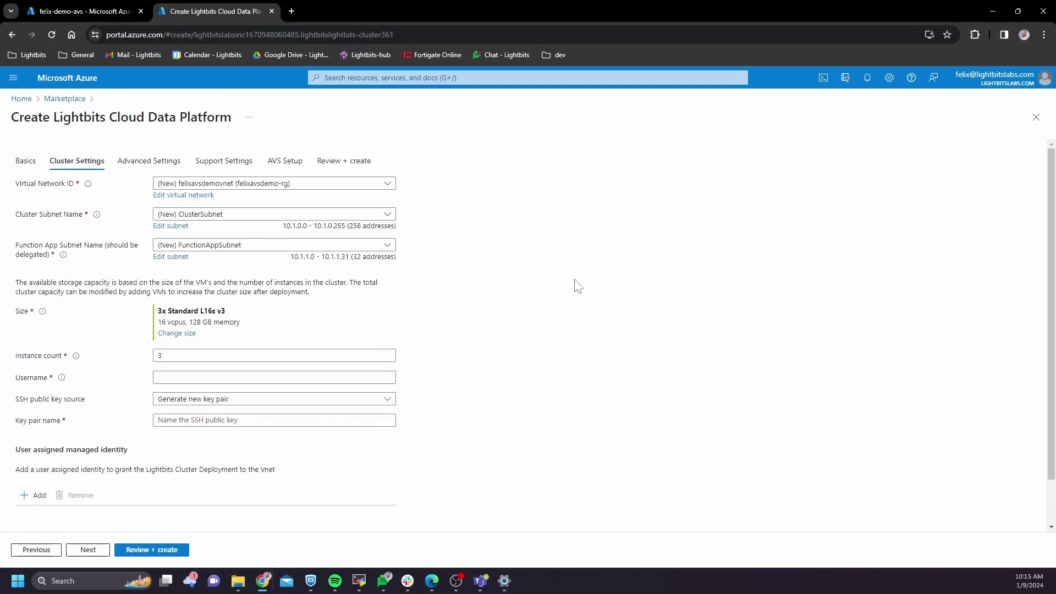
Step: Keep the L16s_v3 VM size and set the admin username to azureuser
{"action": "left_click", "coordinate": [177, 334]}
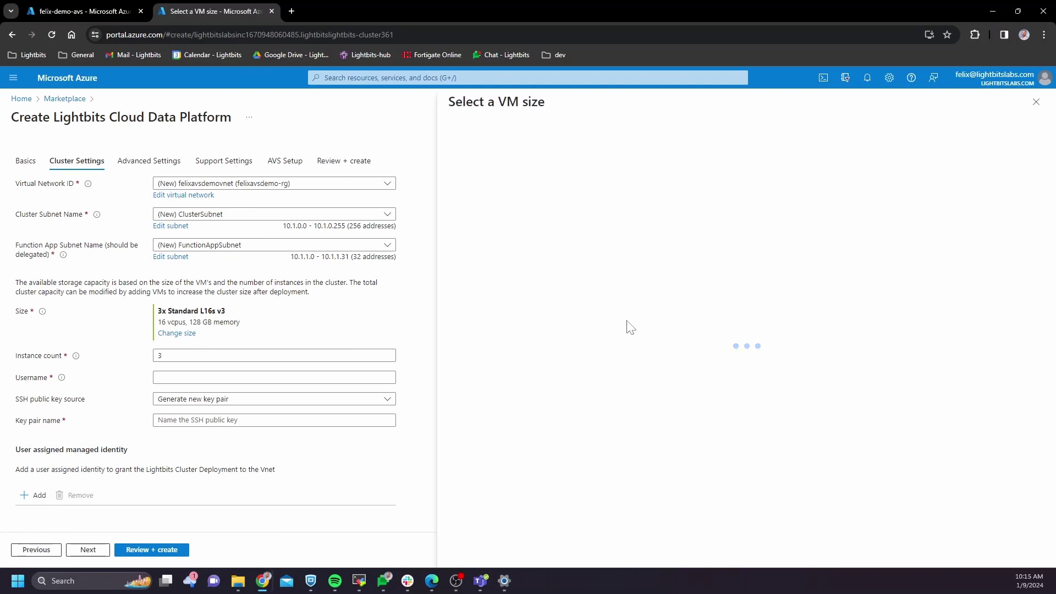
{"action": "left_click", "coordinate": [511, 482]}
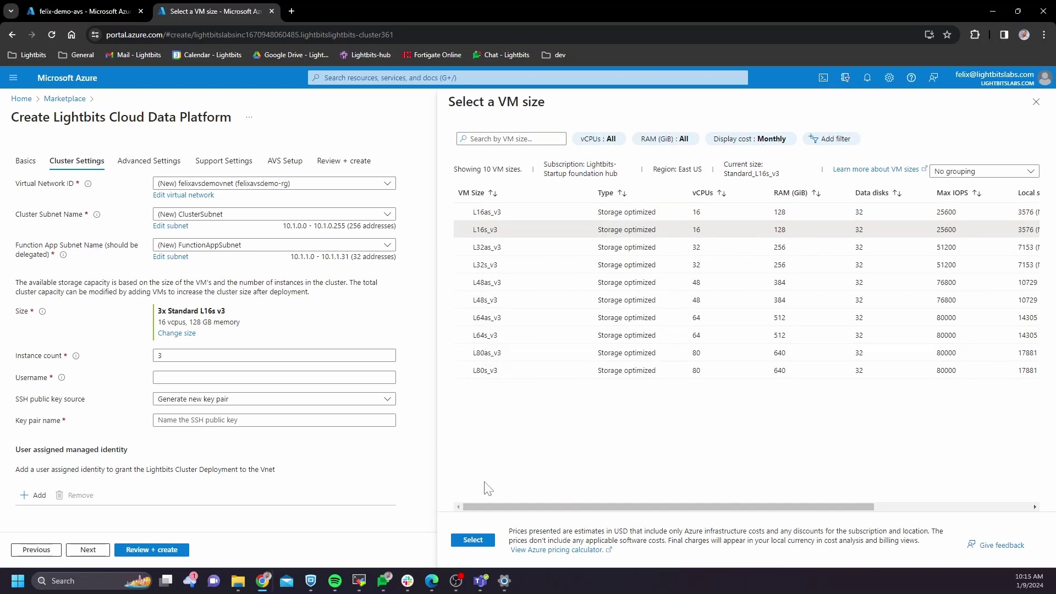
{"action": "left_click", "coordinate": [476, 541]}
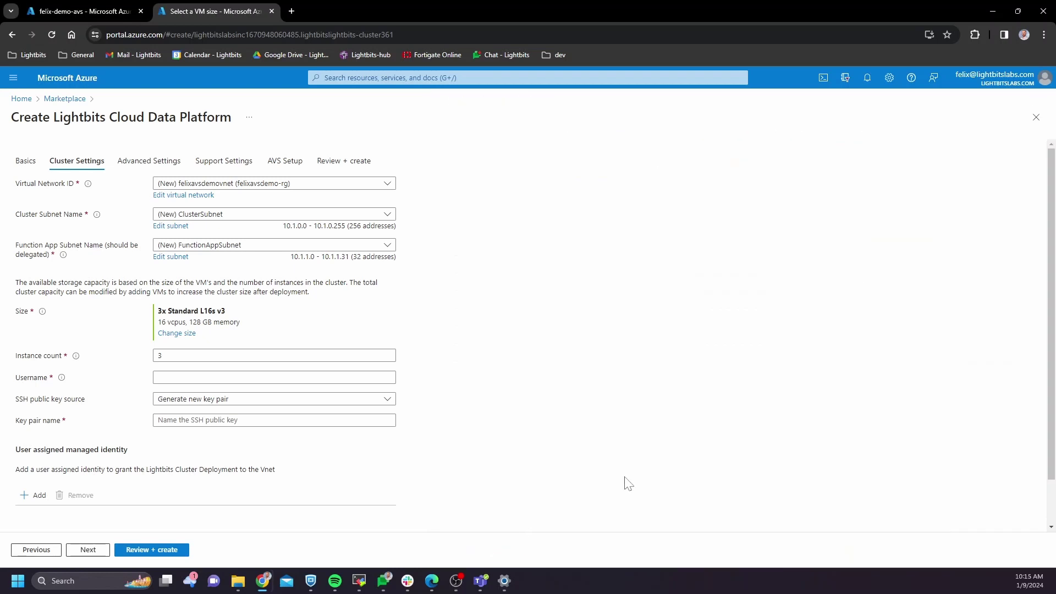
{"action": "left_click", "coordinate": [219, 378]}
{"action": "type", "text": "azureus"}
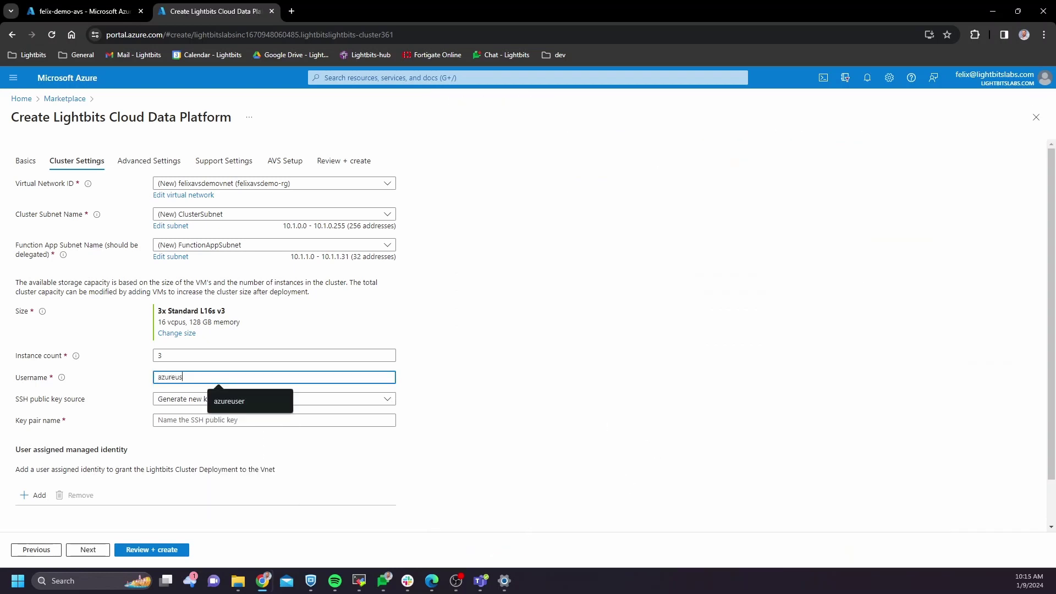
{"action": "type", "text": "er"}
{"action": "left_click", "coordinate": [515, 385]}
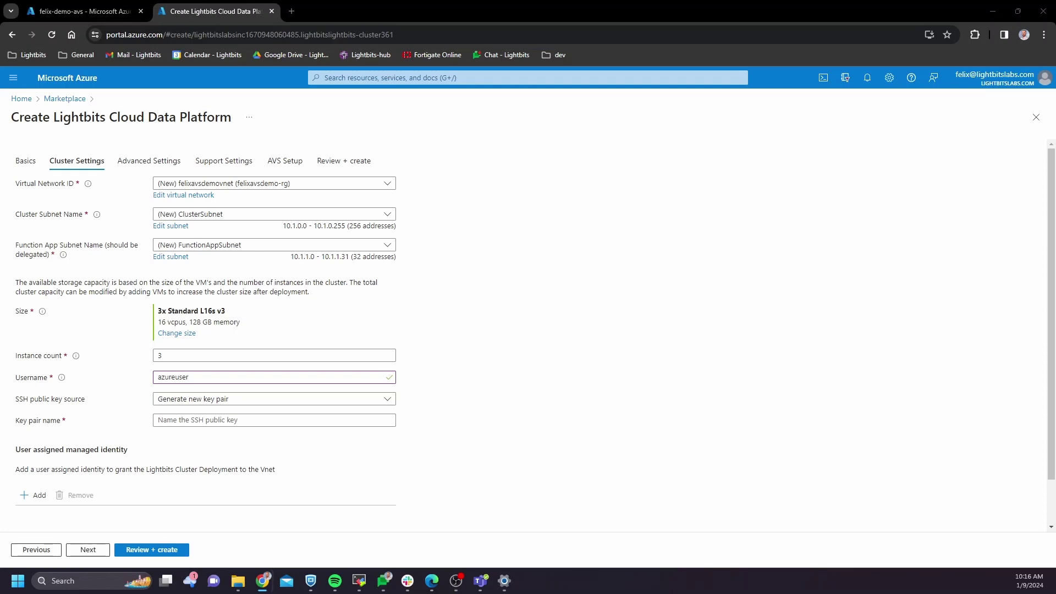
Step: Choose to generate a new SSH key pair named felixavsdemo-key
{"action": "left_click", "coordinate": [227, 400]}
{"action": "left_click", "coordinate": [230, 433]}
{"action": "left_click", "coordinate": [242, 422]}
{"action": "left_click", "coordinate": [511, 419]}
{"action": "left_click", "coordinate": [274, 400]}
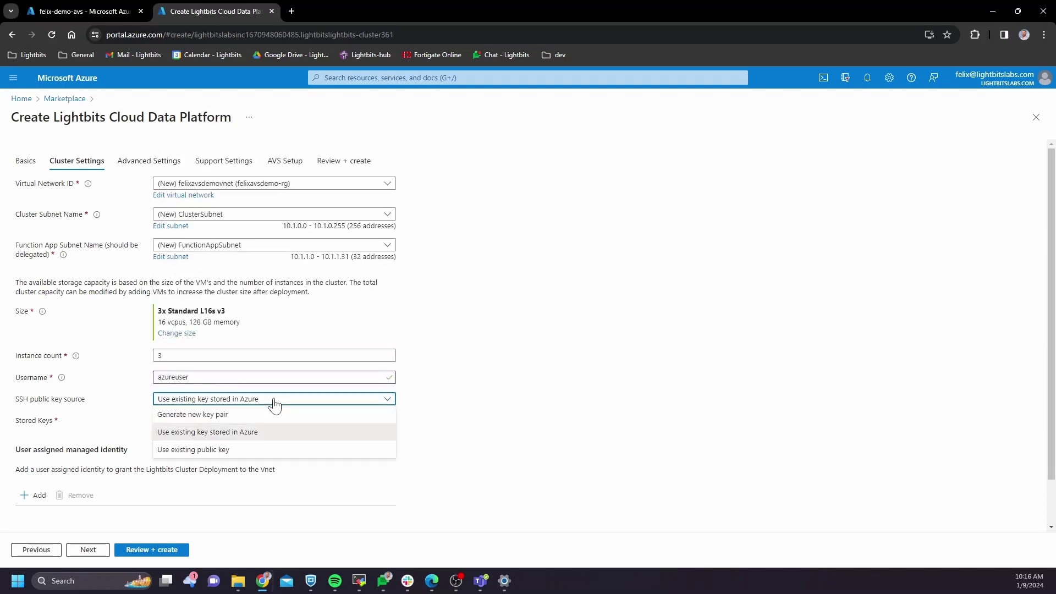
{"action": "left_click", "coordinate": [259, 413]}
{"action": "left_click", "coordinate": [220, 420]}
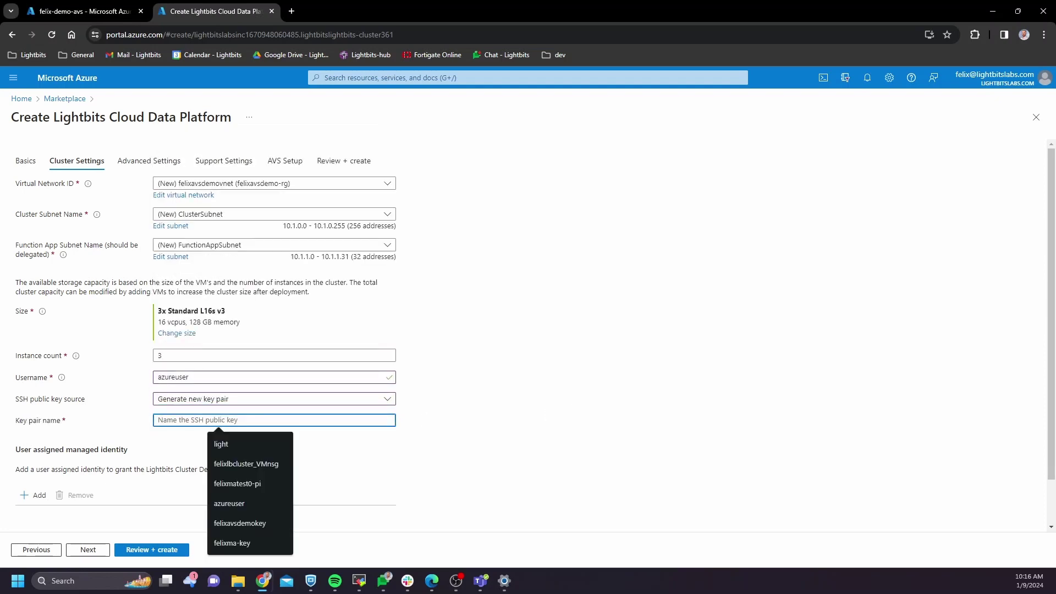
{"action": "type", "text": "felix"}
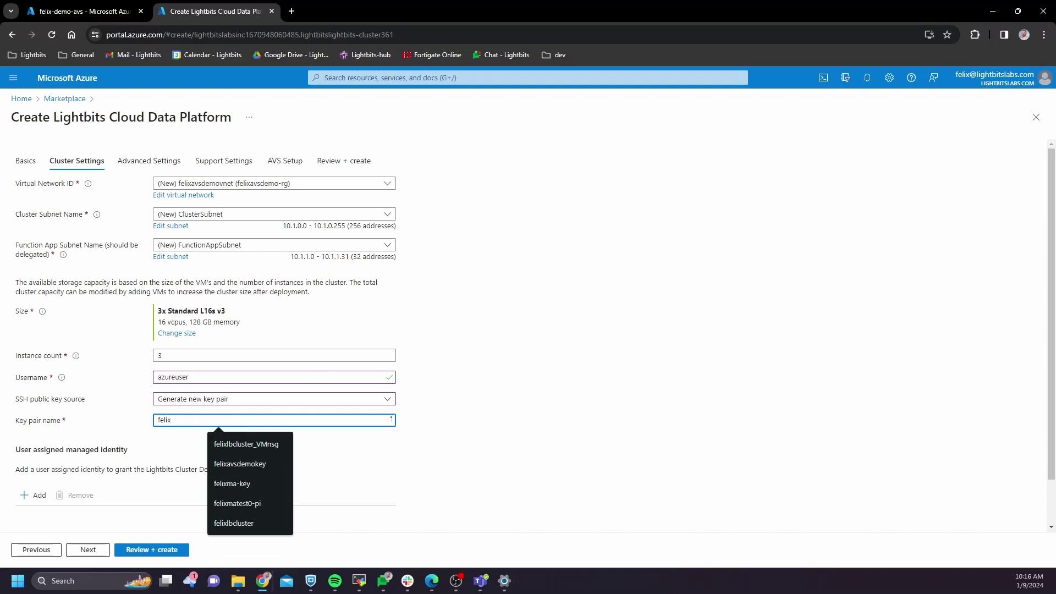
{"action": "type", "text": "avsdemo"}
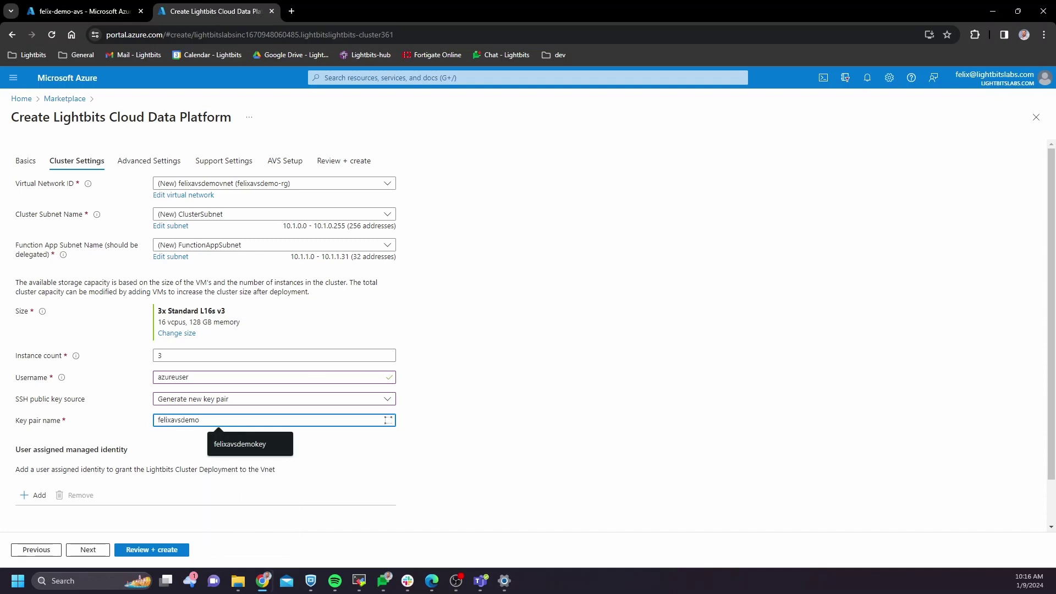
{"action": "type", "text": "-key"}
{"action": "left_click", "coordinate": [208, 456]}
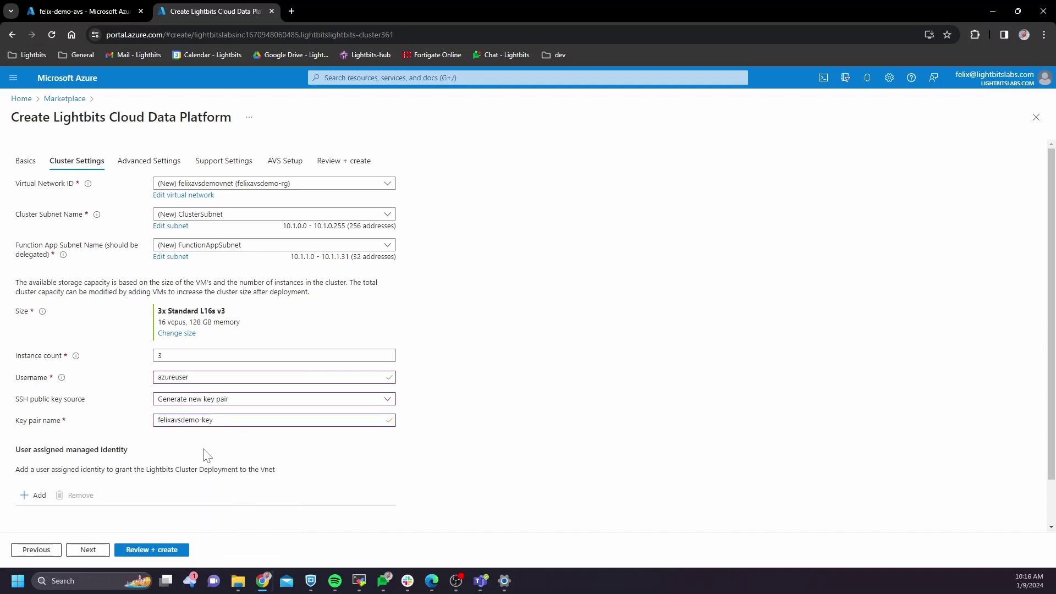
Step: Prefix the resource prefix and NSG name with 'felix' on Advanced Settings
{"action": "left_click", "coordinate": [88, 550]}
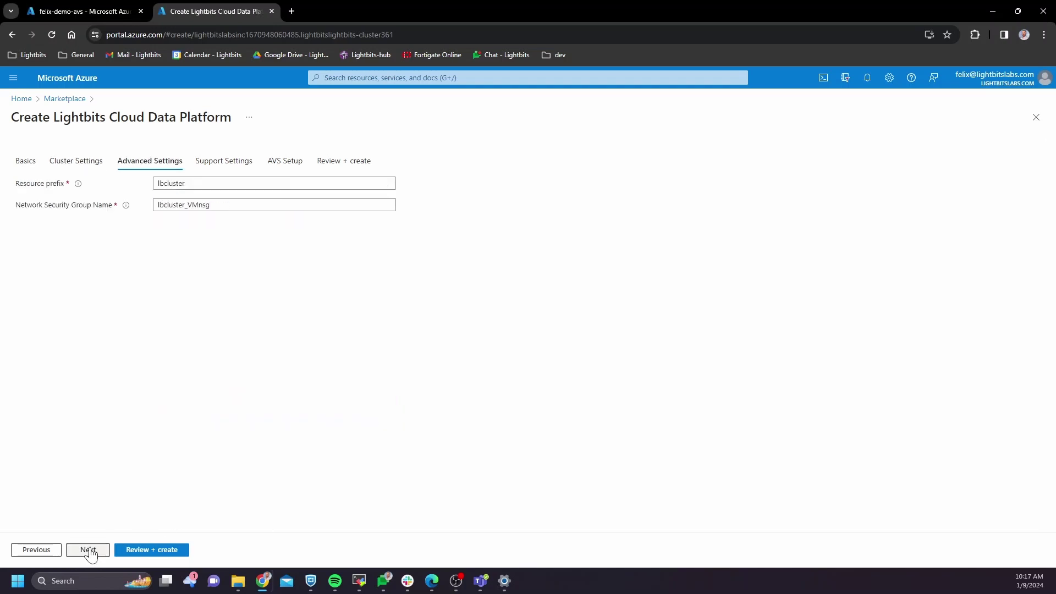
{"action": "left_click", "coordinate": [159, 183]}
{"action": "type", "text": "felix"}
{"action": "key", "text": "Tab"}
{"action": "key", "text": "Home"}
{"action": "type", "text": "felix"}
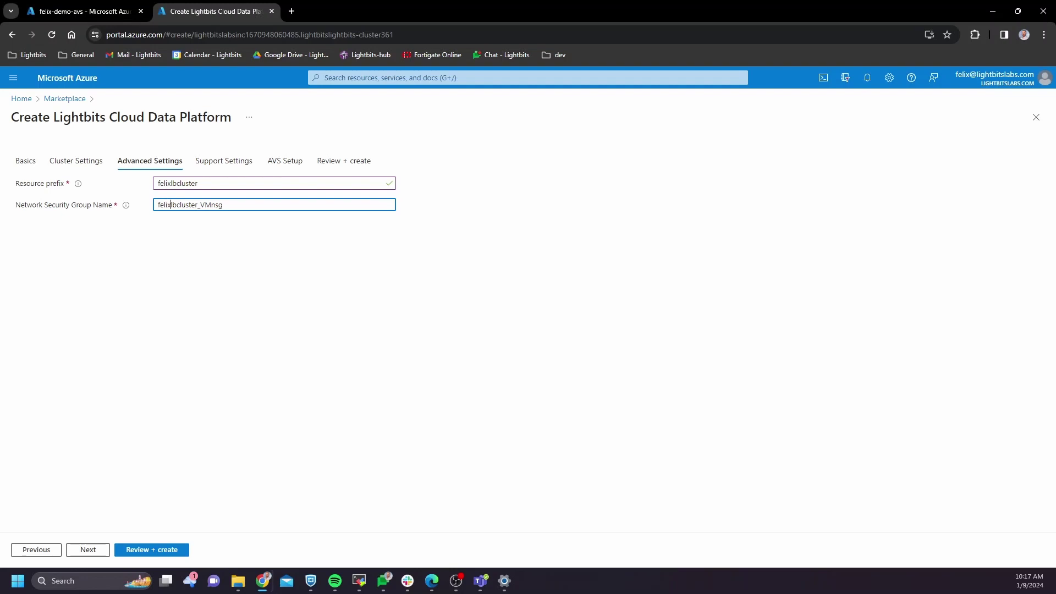
Step: Enter the customer's name and e-mail for support, then enable the fastpath ultra gateway
{"action": "left_click", "coordinate": [94, 551]}
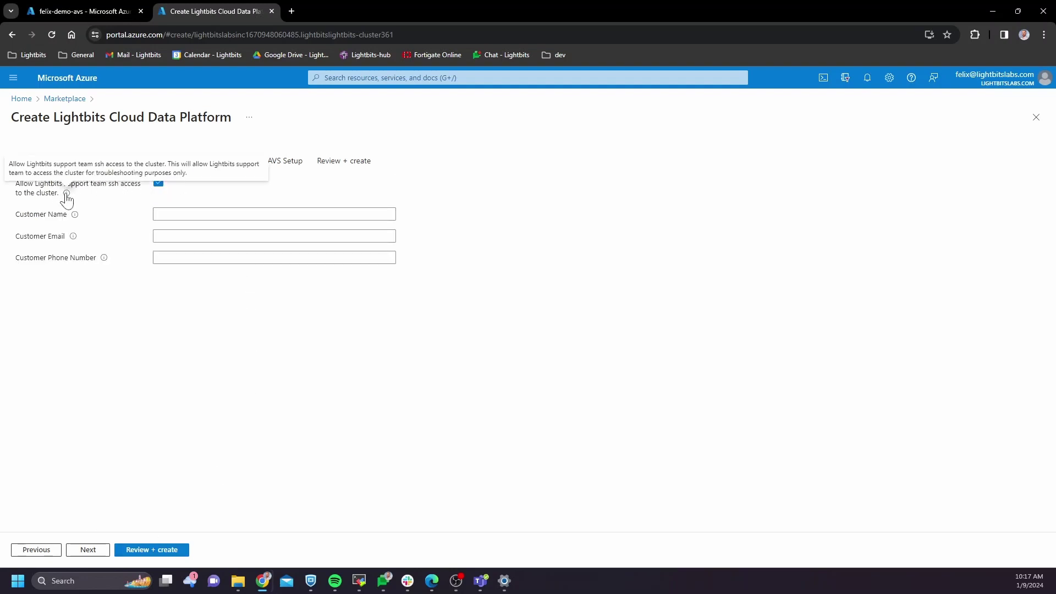
{"action": "left_click", "coordinate": [158, 214]}
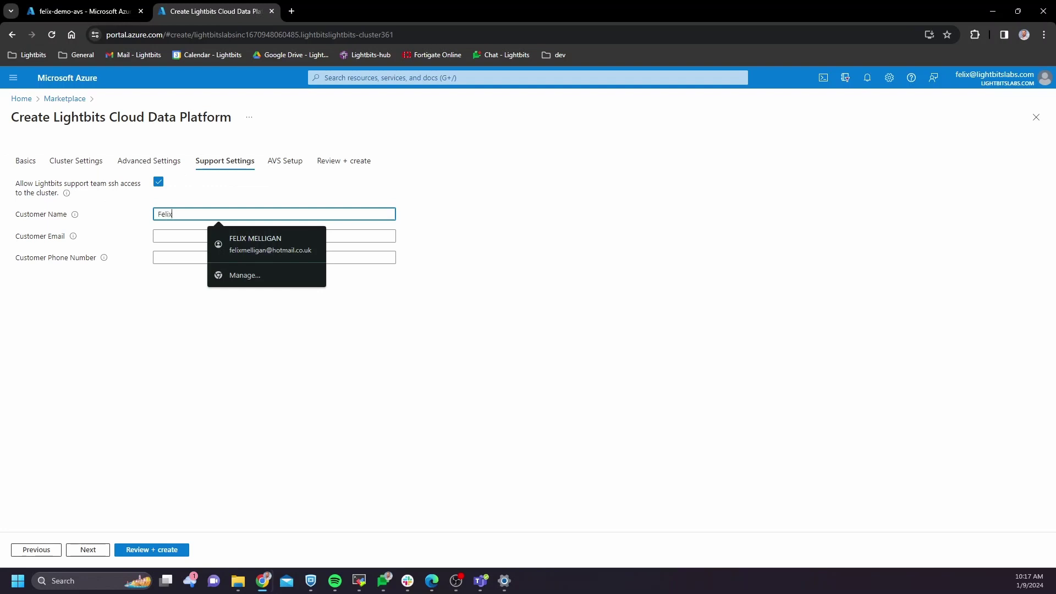
{"action": "key", "text": "Tab"}
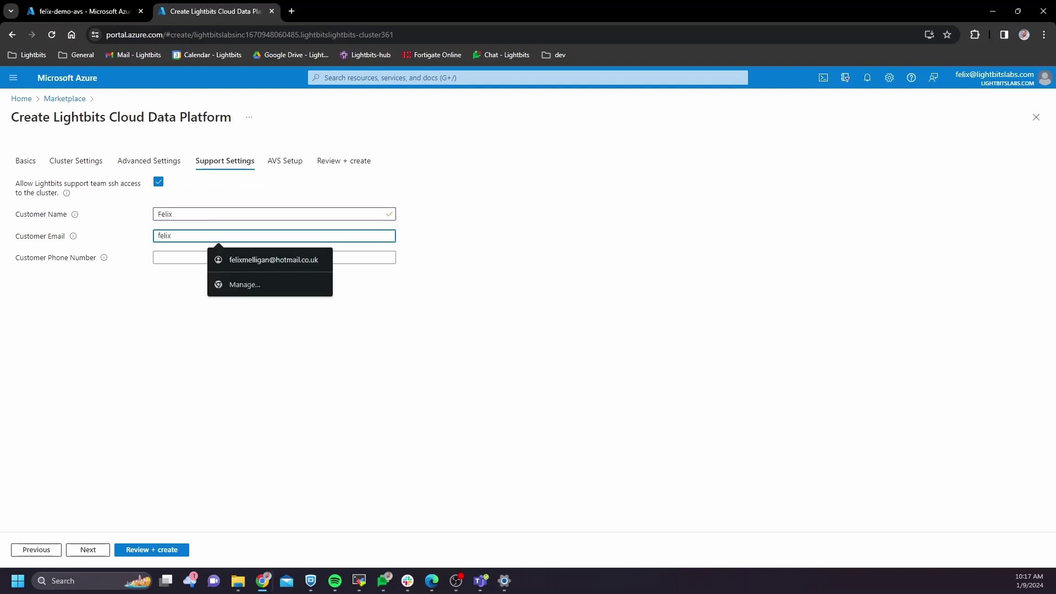
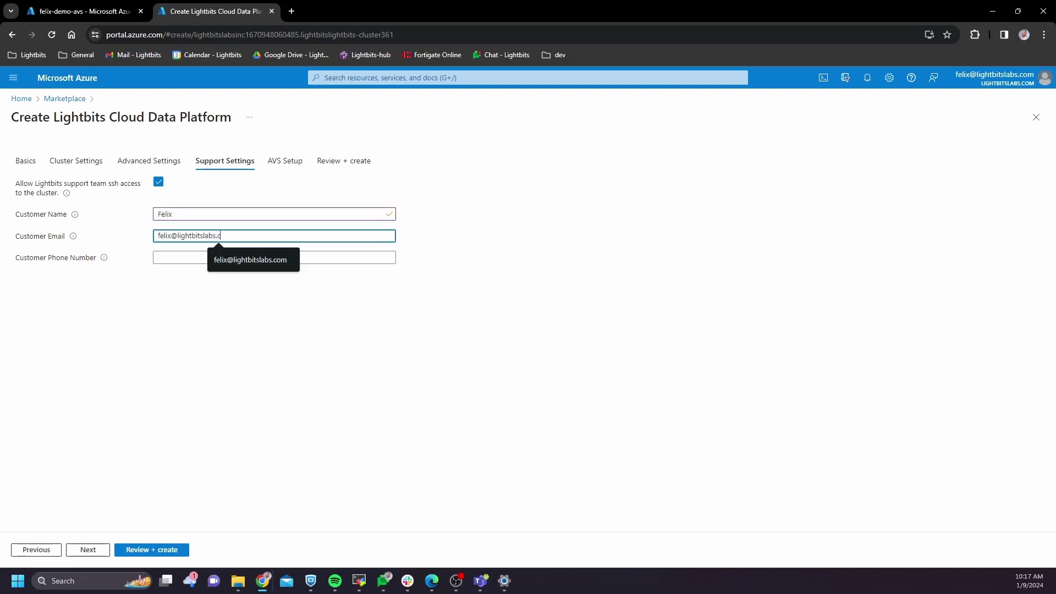
{"action": "left_click", "coordinate": [87, 551]}
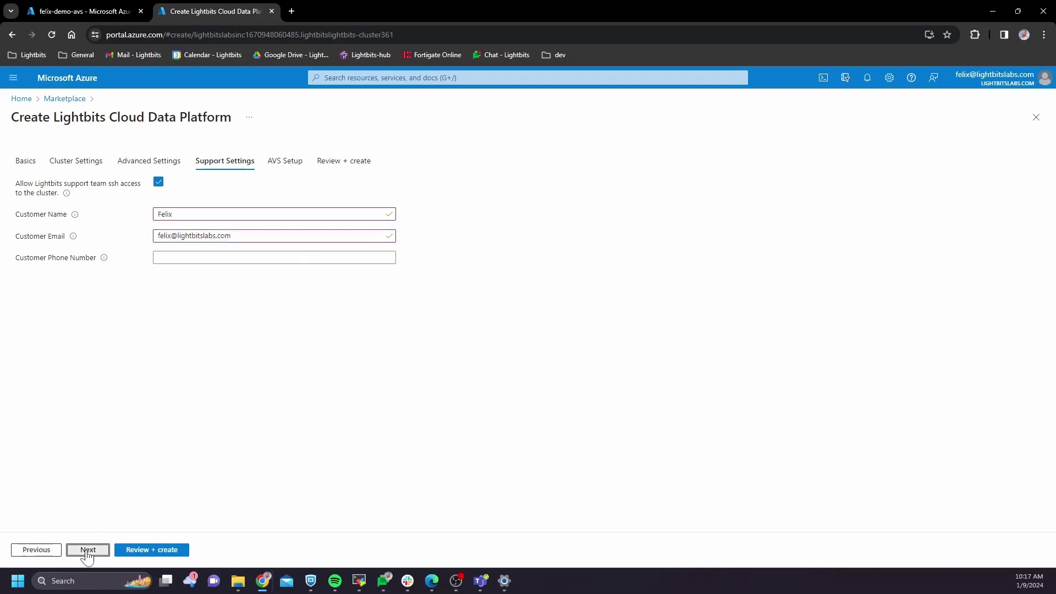
{"action": "left_click", "coordinate": [159, 232]}
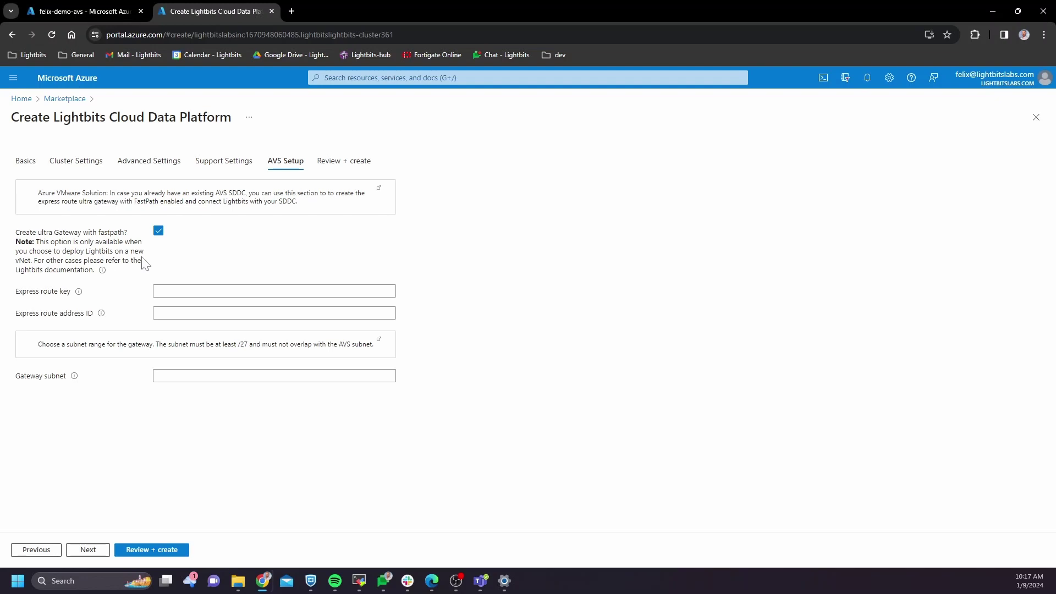
Step: Copy the ExpressRoute authorization key from the AVS cloud into the Express route key field
{"action": "mouse_move", "coordinate": [87, 284]}
{"action": "left_click", "coordinate": [65, 8]}
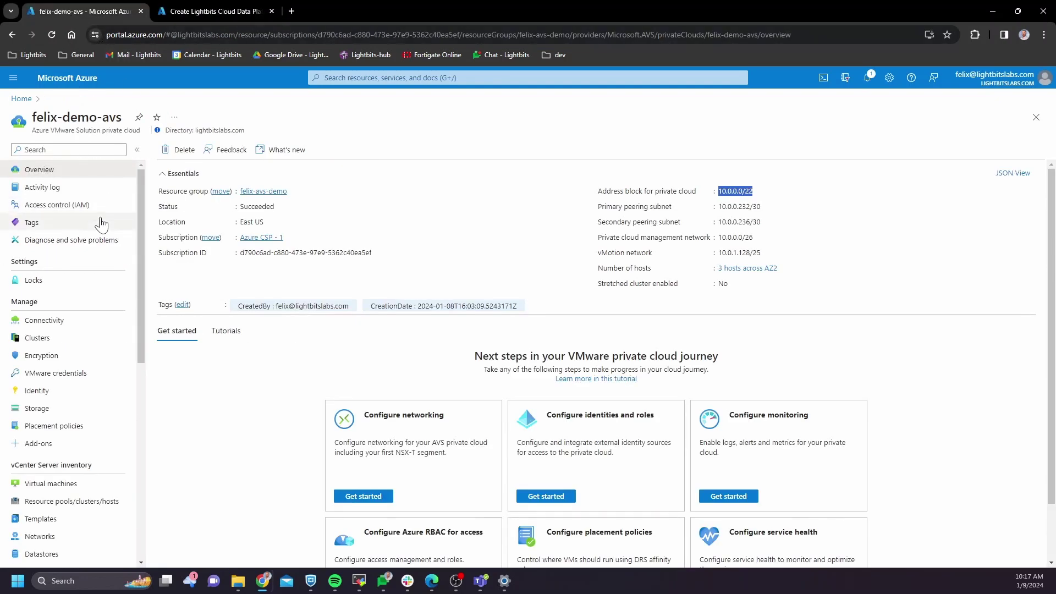
{"action": "left_click", "coordinate": [59, 324]}
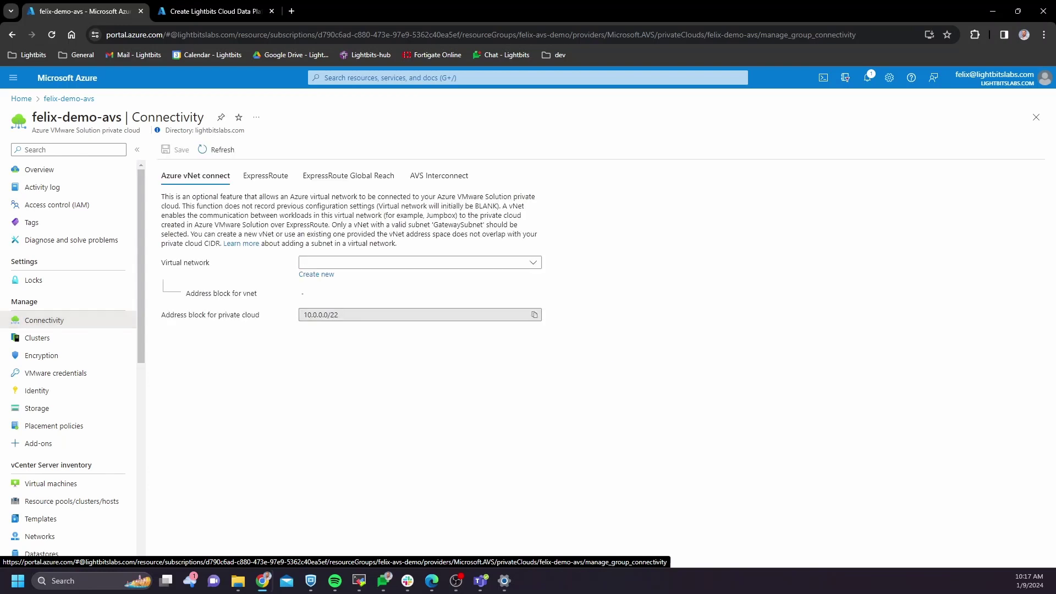
{"action": "left_click", "coordinate": [266, 176]}
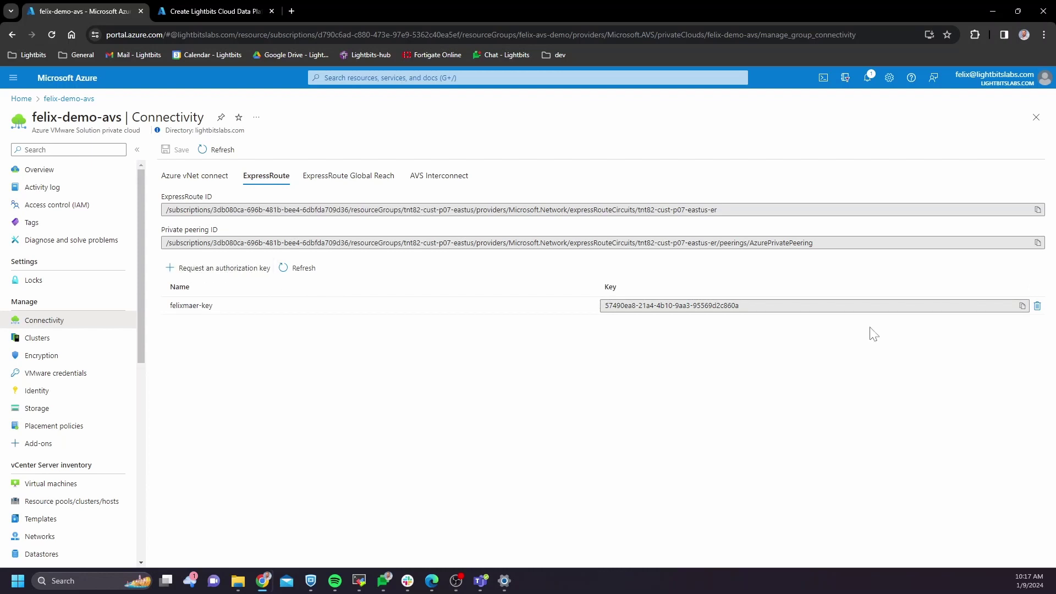
{"action": "left_click", "coordinate": [1021, 306]}
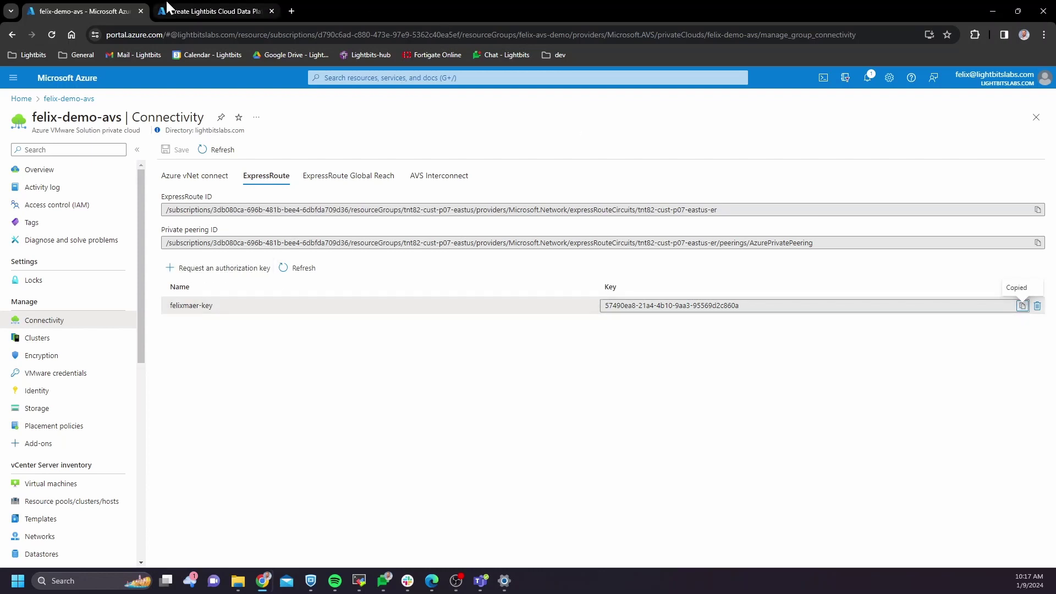
{"action": "left_click", "coordinate": [169, 9]}
{"action": "left_click", "coordinate": [217, 291]}
{"action": "key", "text": "ctrl+v"}
Step: Paste the AVS ExpressRoute ID into the Express route address ID field, then reopen Cluster Settings
{"action": "left_click", "coordinate": [110, 11]}
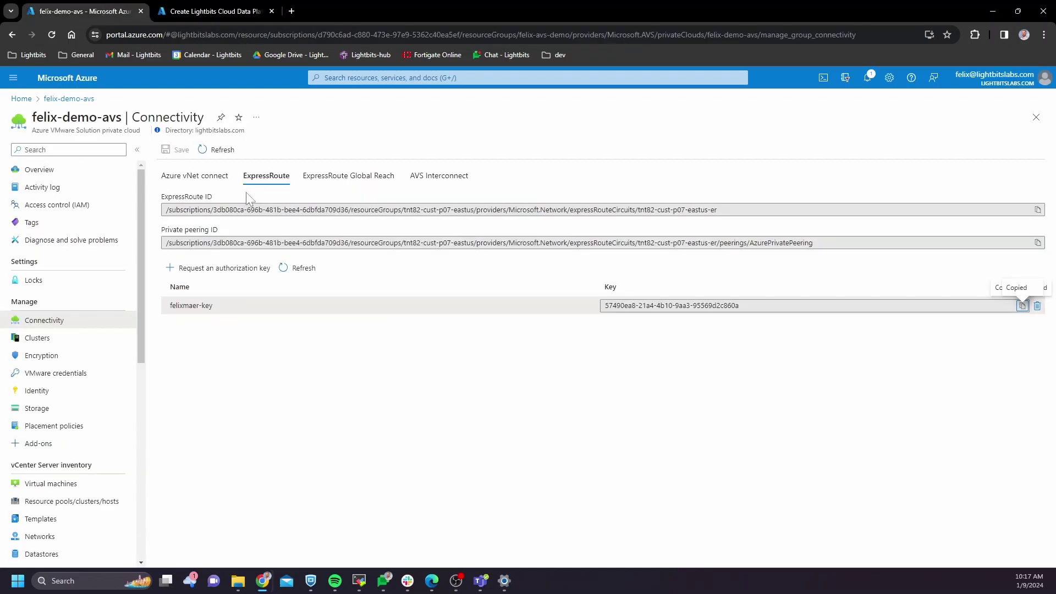
{"action": "left_click", "coordinate": [1037, 210]}
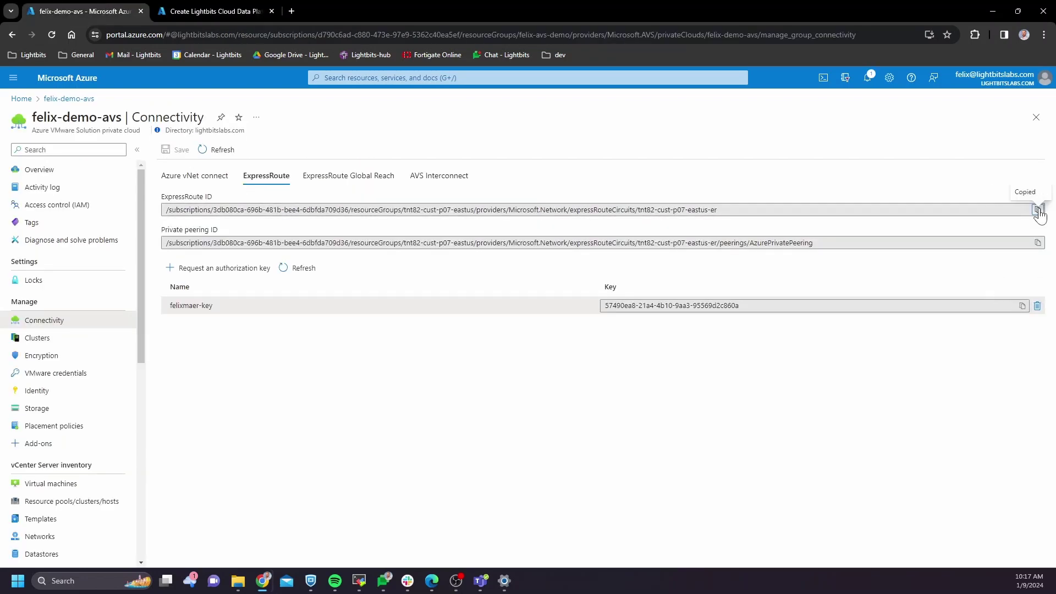
{"action": "left_click", "coordinate": [203, 11]}
{"action": "left_click", "coordinate": [219, 313]}
{"action": "key", "text": "ctrl+v"}
{"action": "left_click", "coordinate": [181, 375]}
{"action": "left_click", "coordinate": [443, 395]}
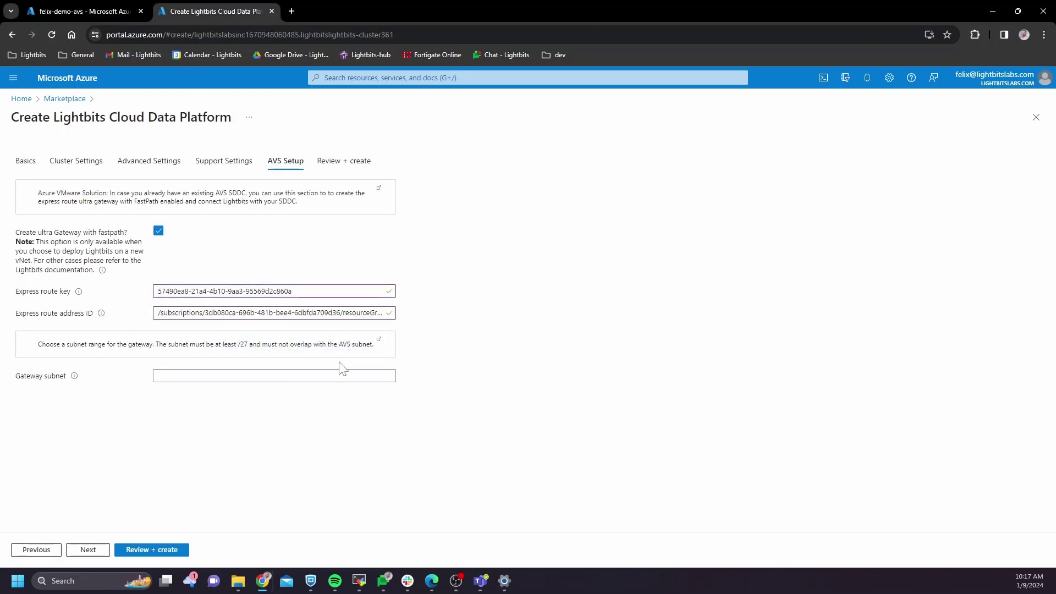
{"action": "left_click", "coordinate": [269, 376]}
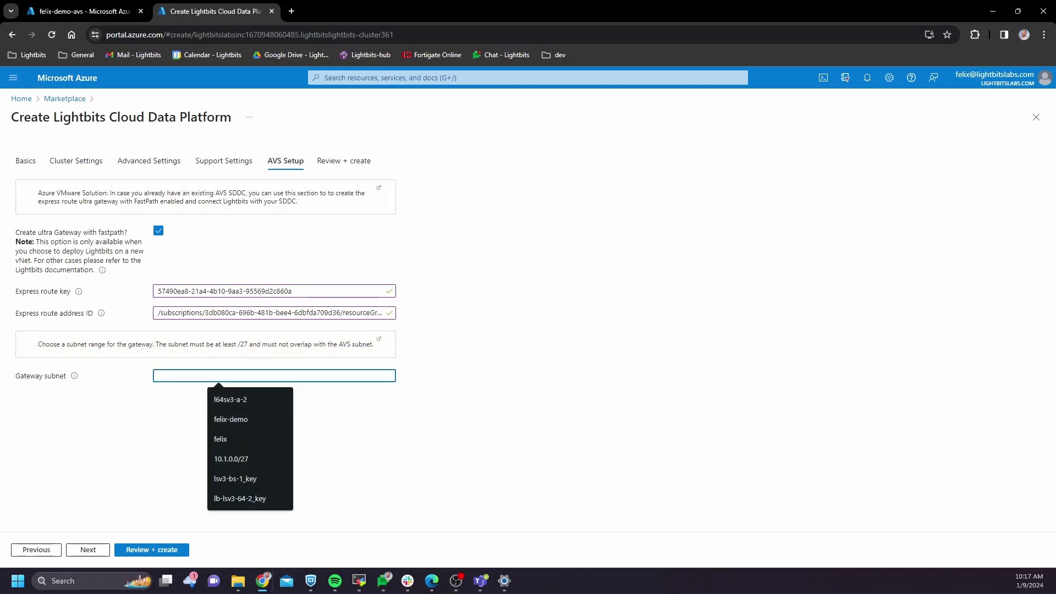
{"action": "left_click", "coordinate": [77, 161]}
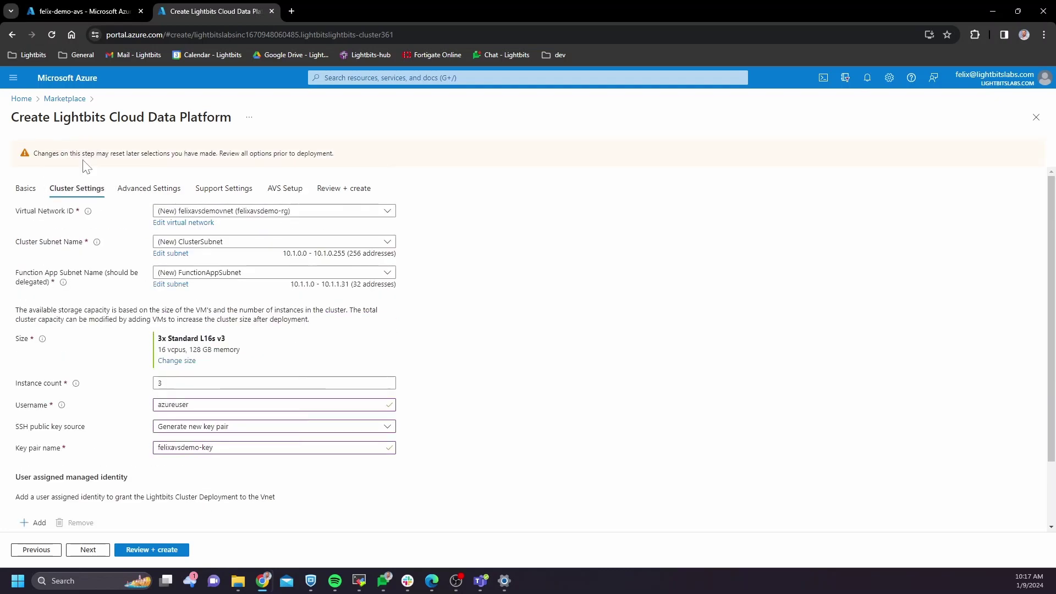
Step: Inspect felixavsdemovnet's subnets 10.1.0.0/24 and 10.1.1.0/27, closing without saving
{"action": "left_click", "coordinate": [199, 223]}
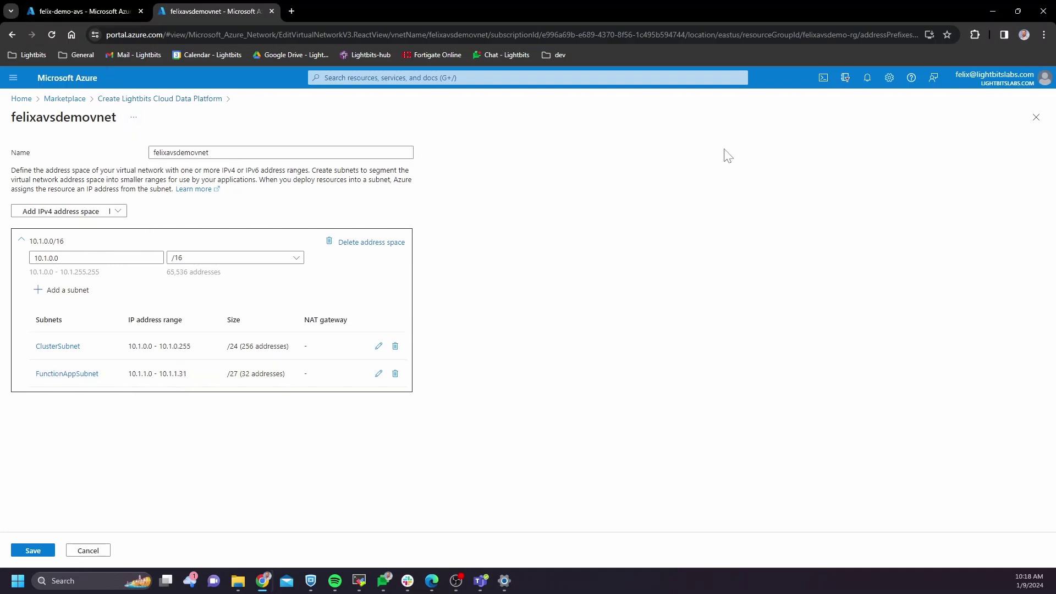
{"action": "left_click", "coordinate": [1036, 120]}
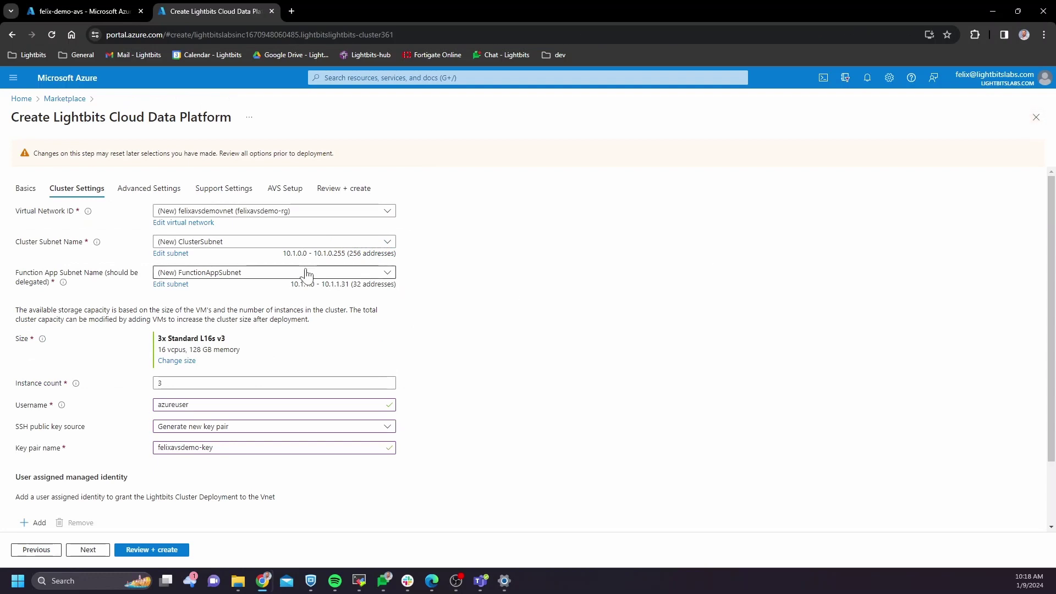
Step: On AVS Setup, enter gateway subnet 10.1.2.0/27 and advance to Review + create
{"action": "left_click", "coordinate": [285, 188]}
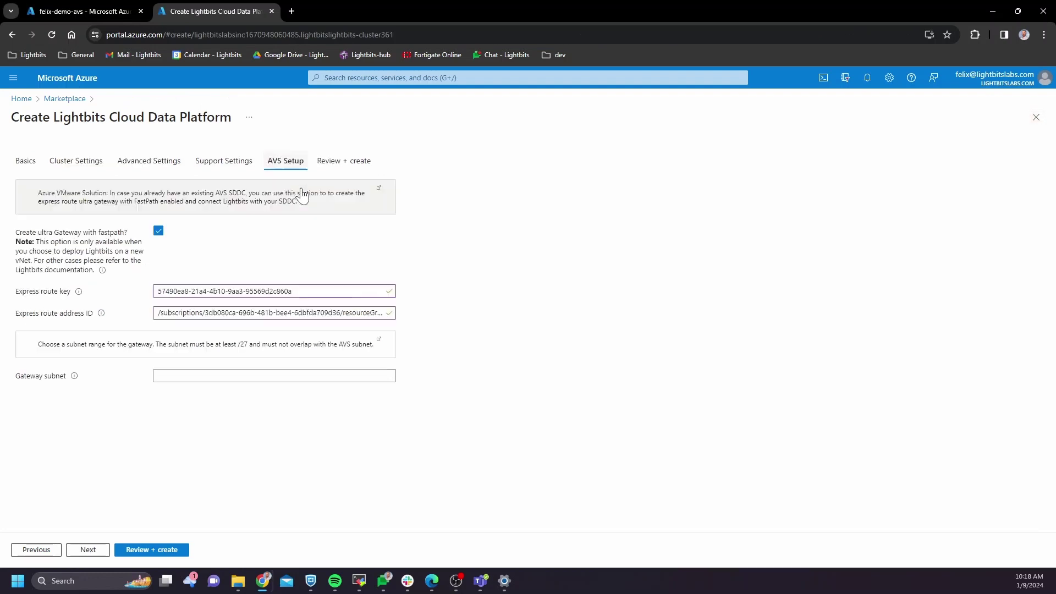
{"action": "left_click", "coordinate": [204, 378]}
{"action": "type", "text": "10."}
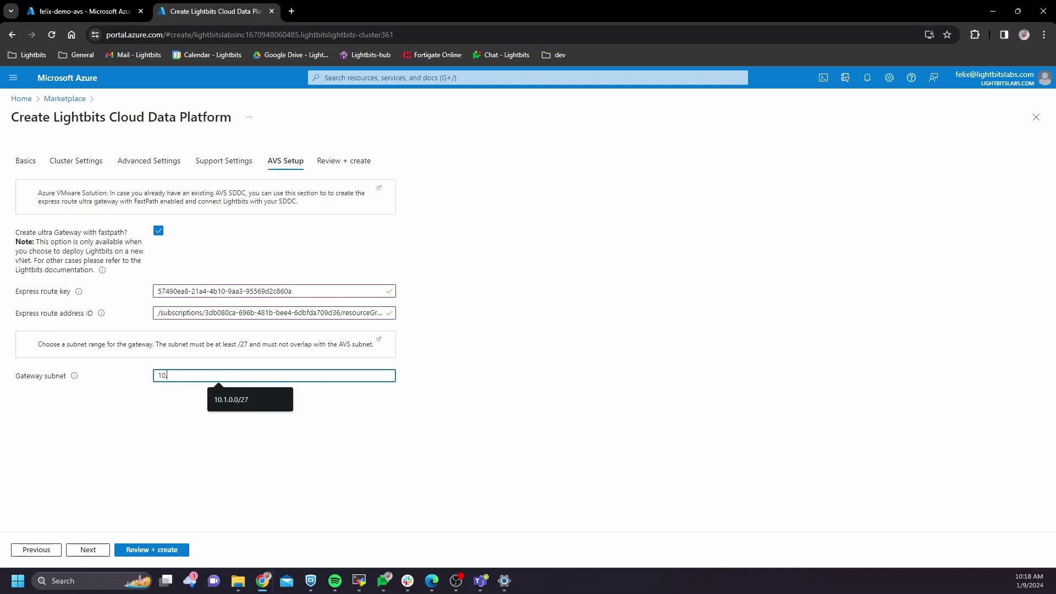
{"action": "type", "text": "1.2.0/27"}
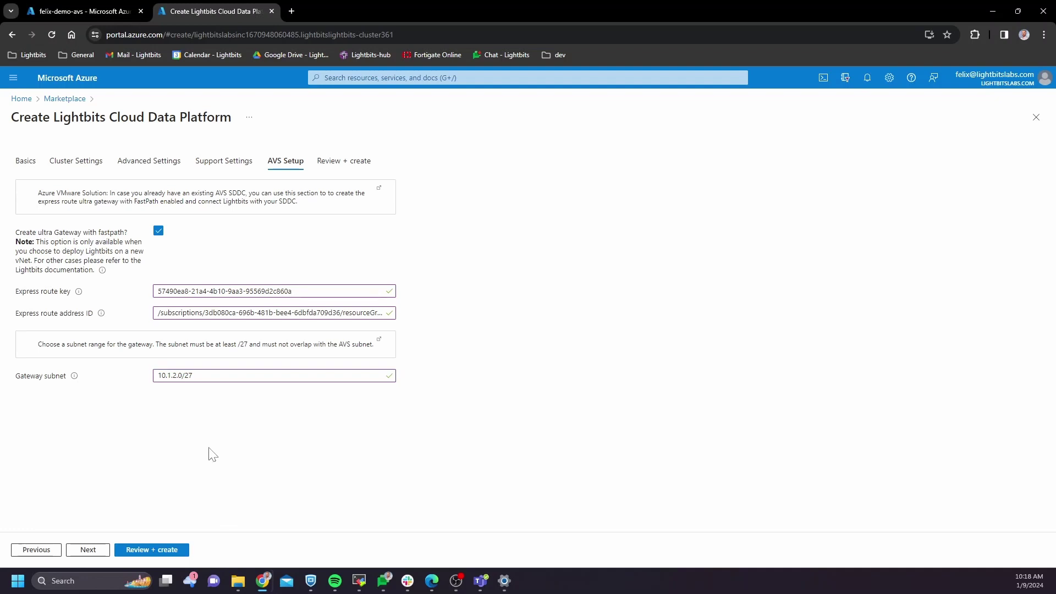
{"action": "left_click", "coordinate": [88, 550]}
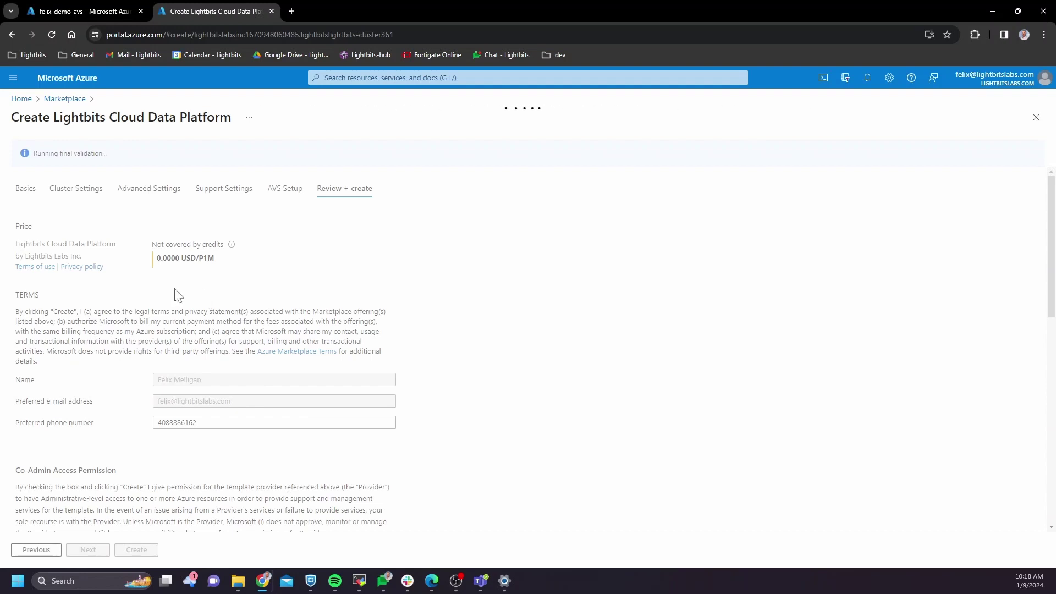
Step: Accept the co-admin terms, create the deployment, and download the new private key to deploy
{"action": "scroll", "coordinate": [177, 295], "scroll_direction": "down", "scroll_amount": 5}
{"action": "left_click", "coordinate": [20, 274]}
{"action": "scroll", "coordinate": [169, 292], "scroll_direction": "down", "scroll_amount": 5}
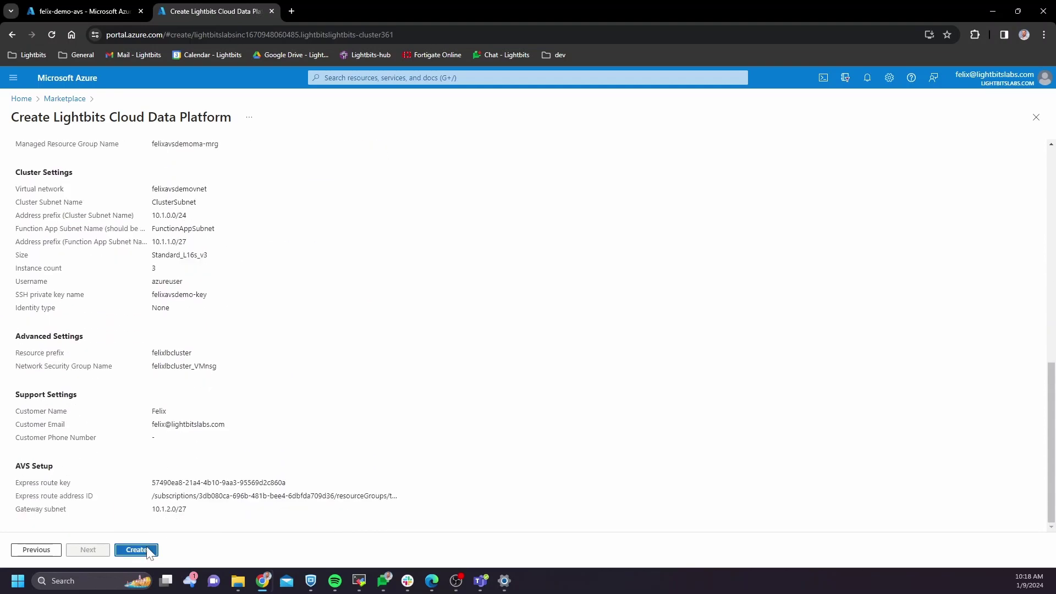
{"action": "left_click", "coordinate": [136, 550]}
{"action": "left_click", "coordinate": [451, 407]}
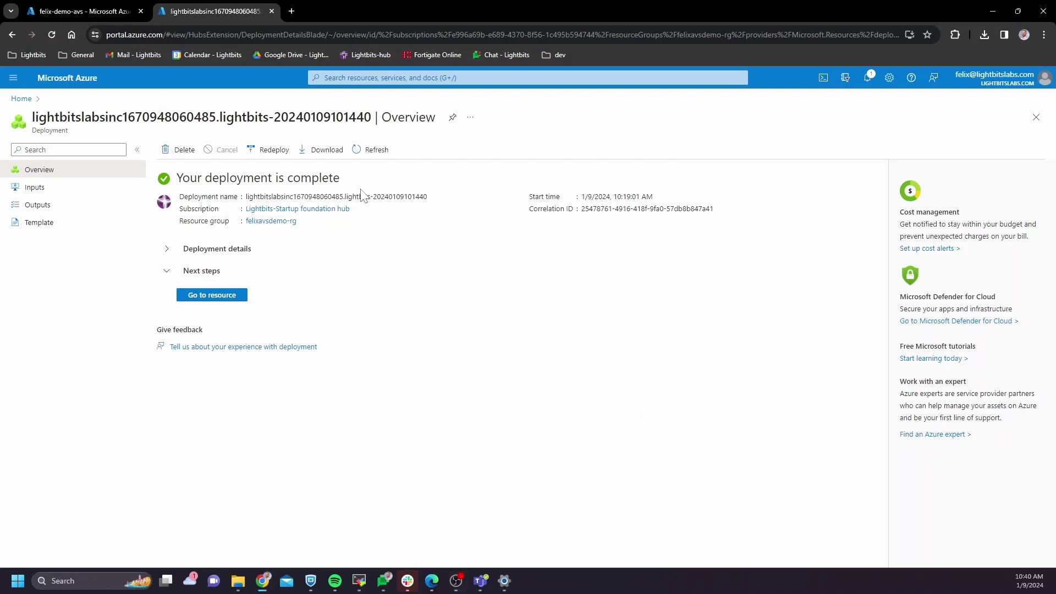
Step: Review felixavsdemoma's 32 parameters and 3 outputs in felixavsdemo-rg, then list resource groups
{"action": "left_click", "coordinate": [270, 221]}
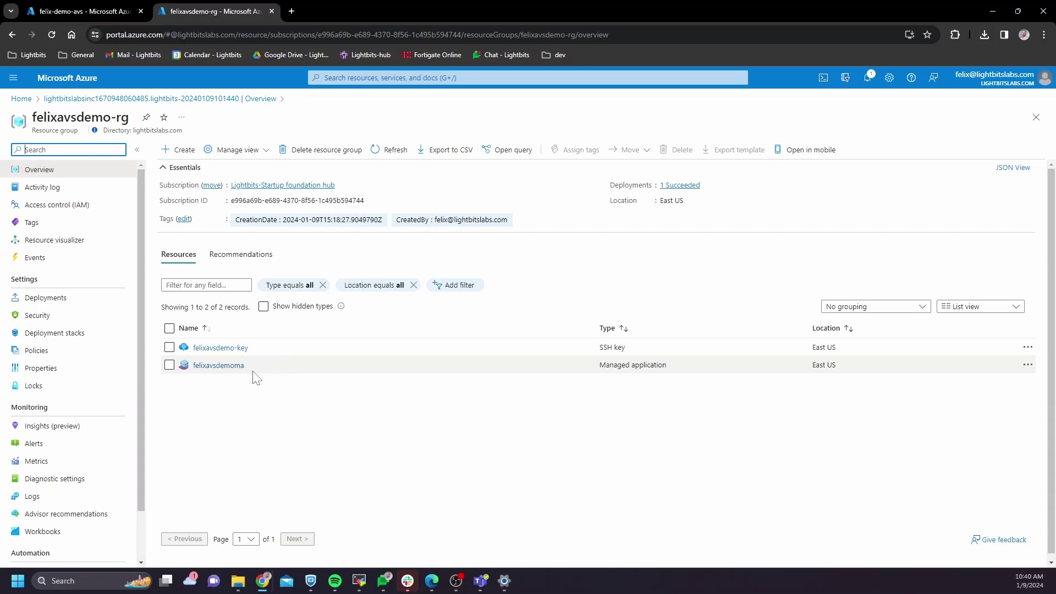
{"action": "left_click", "coordinate": [238, 367]}
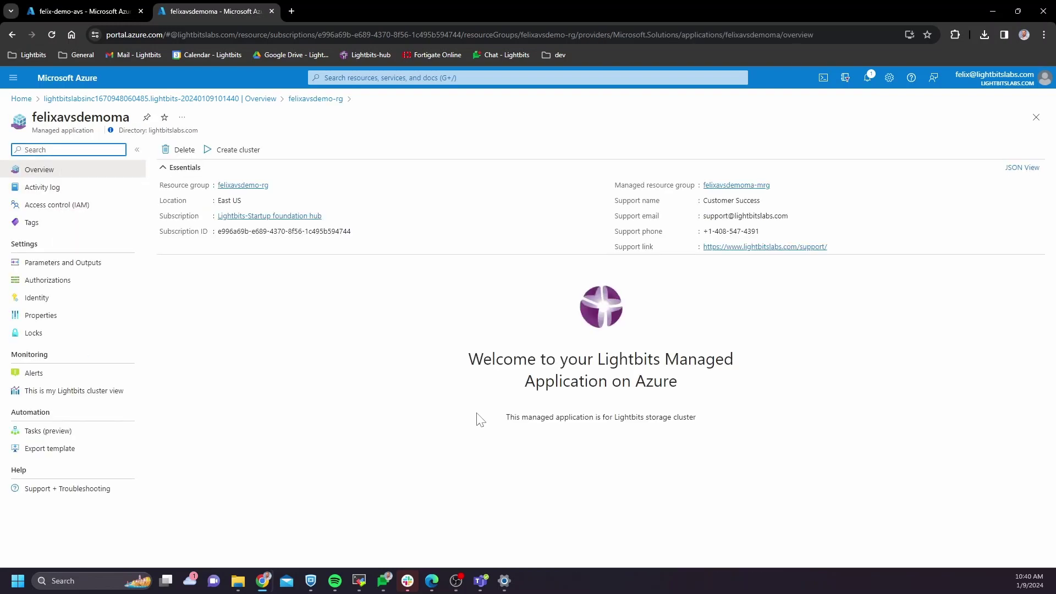
{"action": "left_click", "coordinate": [90, 266]}
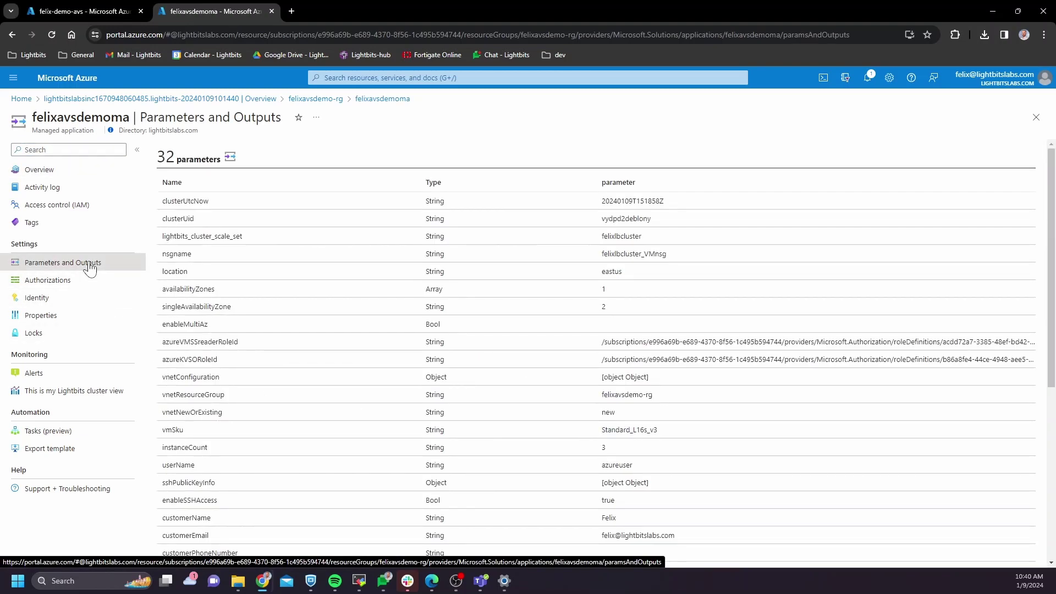
{"action": "scroll", "coordinate": [266, 334], "scroll_direction": "down", "scroll_amount": 5}
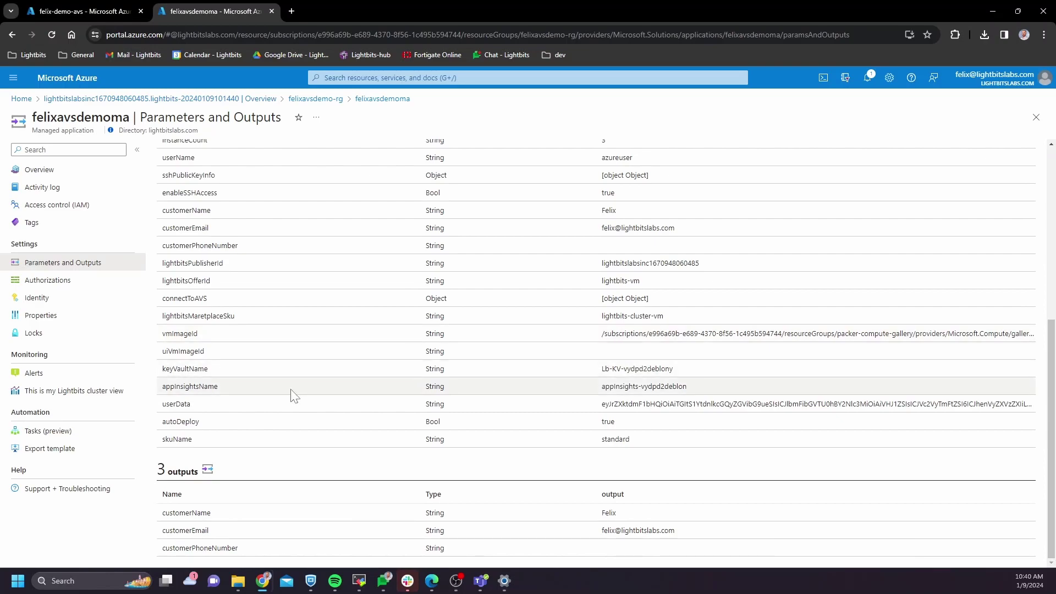
{"action": "scroll", "coordinate": [291, 390], "scroll_direction": "up", "scroll_amount": 5}
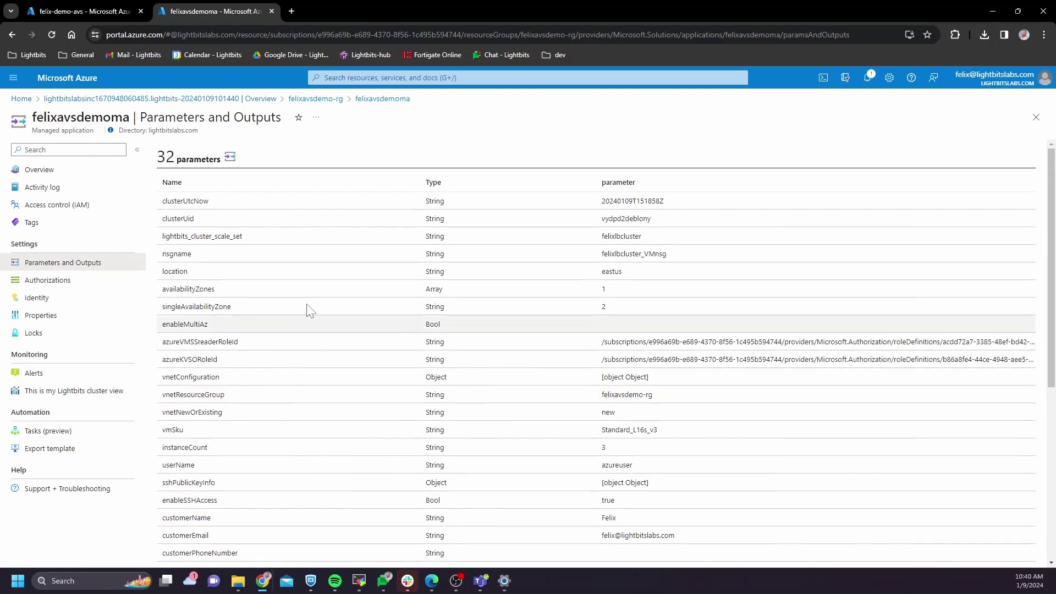
{"action": "left_click", "coordinate": [352, 78]}
{"action": "left_click", "coordinate": [397, 242]}
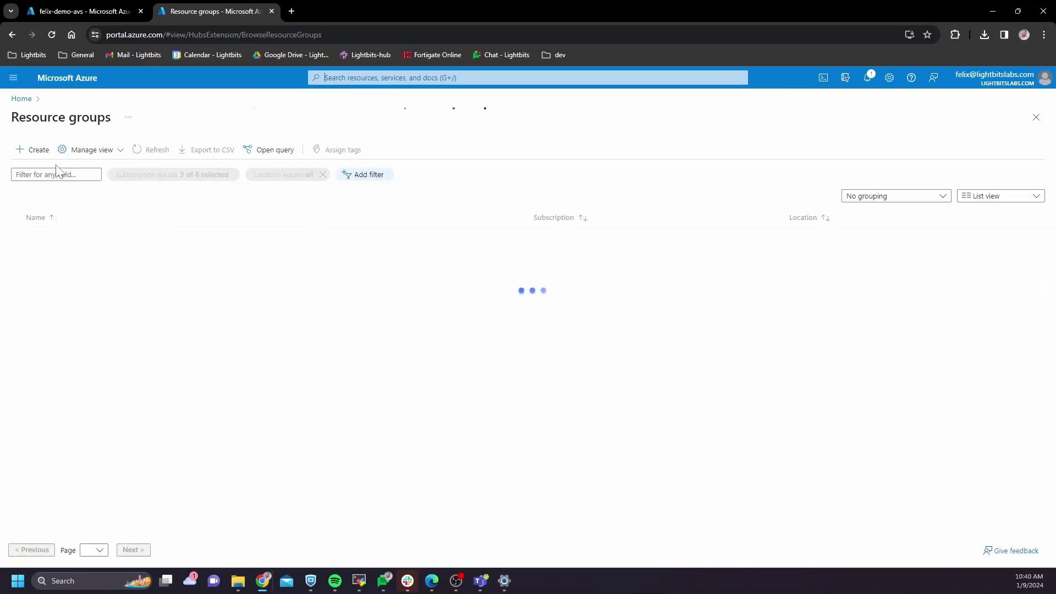
Step: In felixavsdemoma-mrg, open the felixlbcluster scale set's user-assigned identities, finding felixlbcluster_keyvaultidentity
{"action": "type", "text": "felix"}
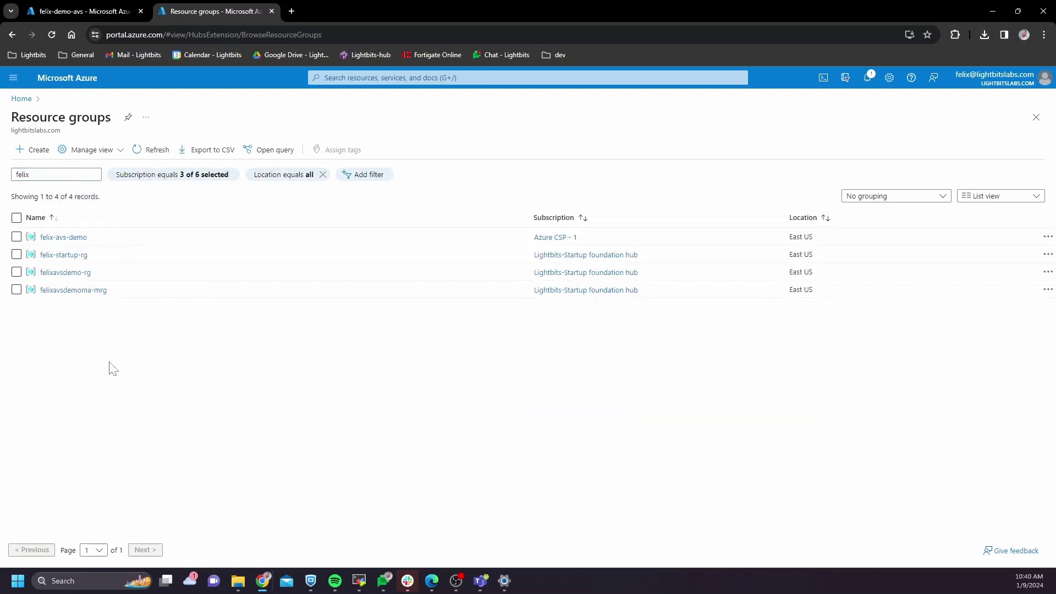
{"action": "left_click", "coordinate": [72, 291]}
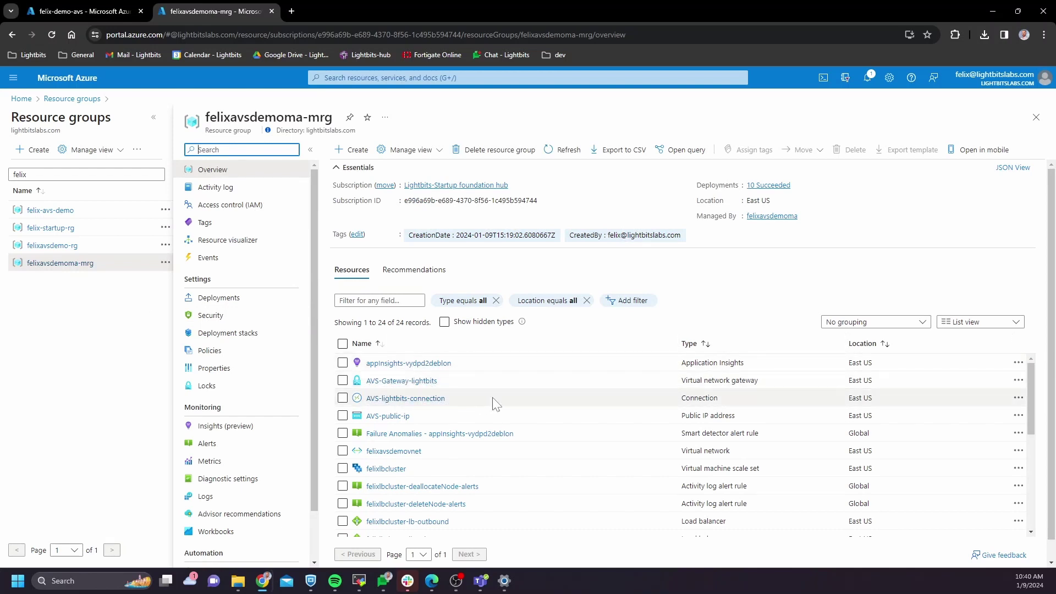
{"action": "left_click", "coordinate": [443, 399]}
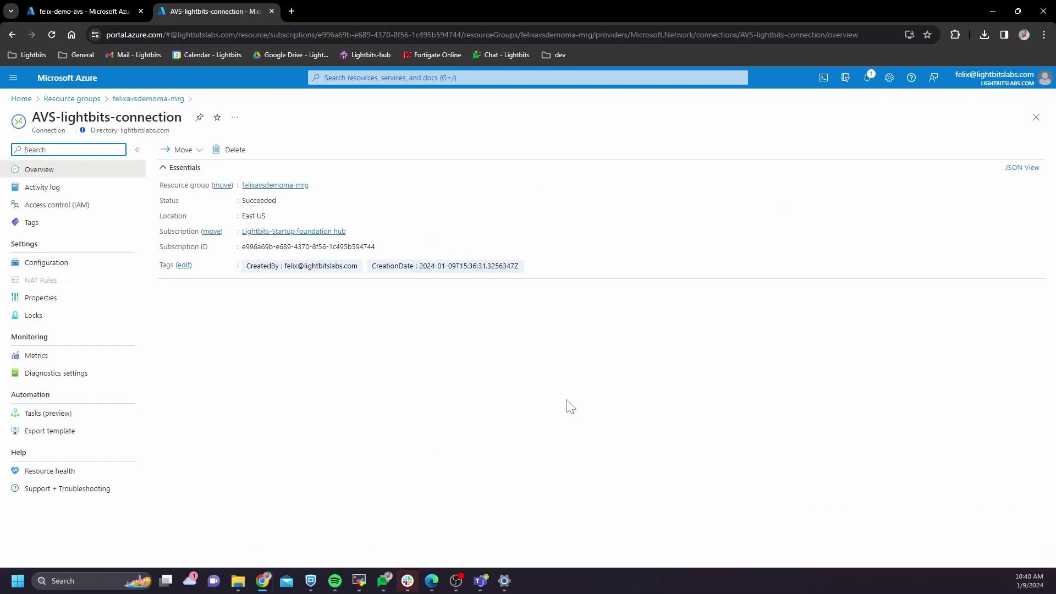
{"action": "left_click", "coordinate": [1035, 118]}
{"action": "scroll", "coordinate": [528, 409], "scroll_direction": "down", "scroll_amount": 1}
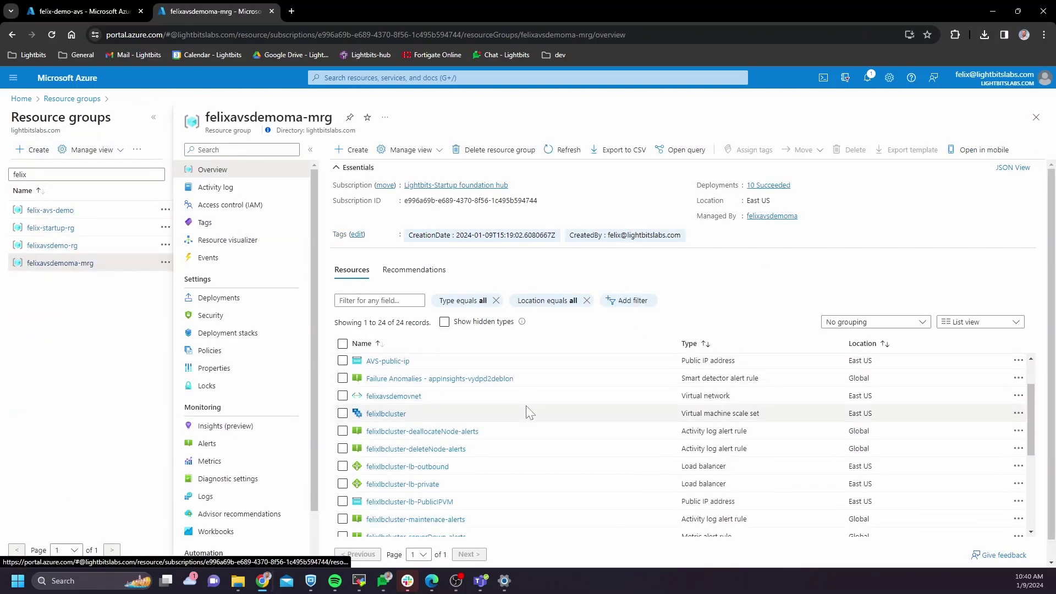
{"action": "left_click", "coordinate": [385, 415]}
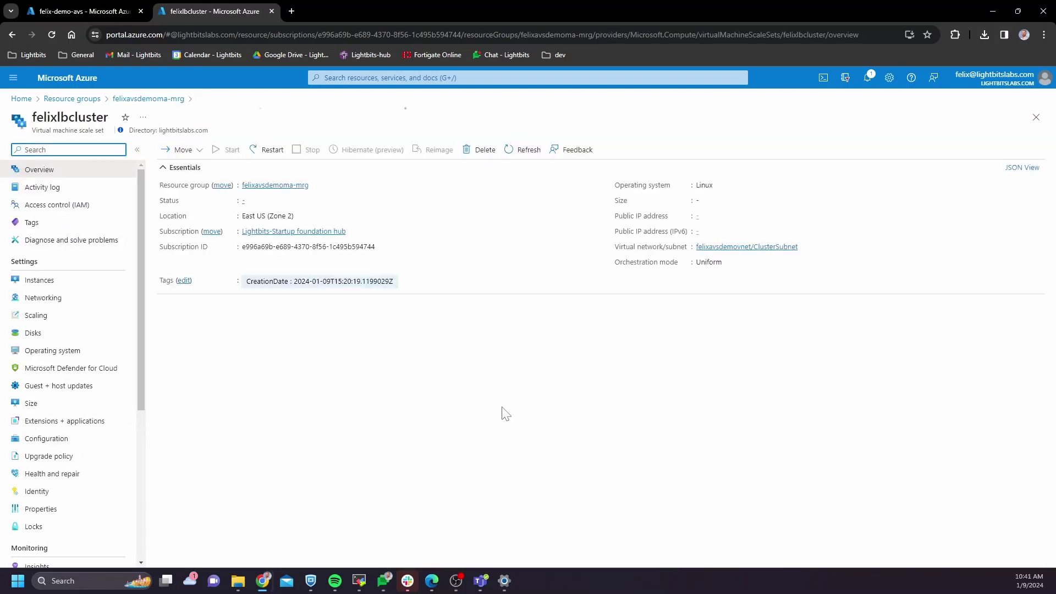
{"action": "left_click", "coordinate": [37, 491]}
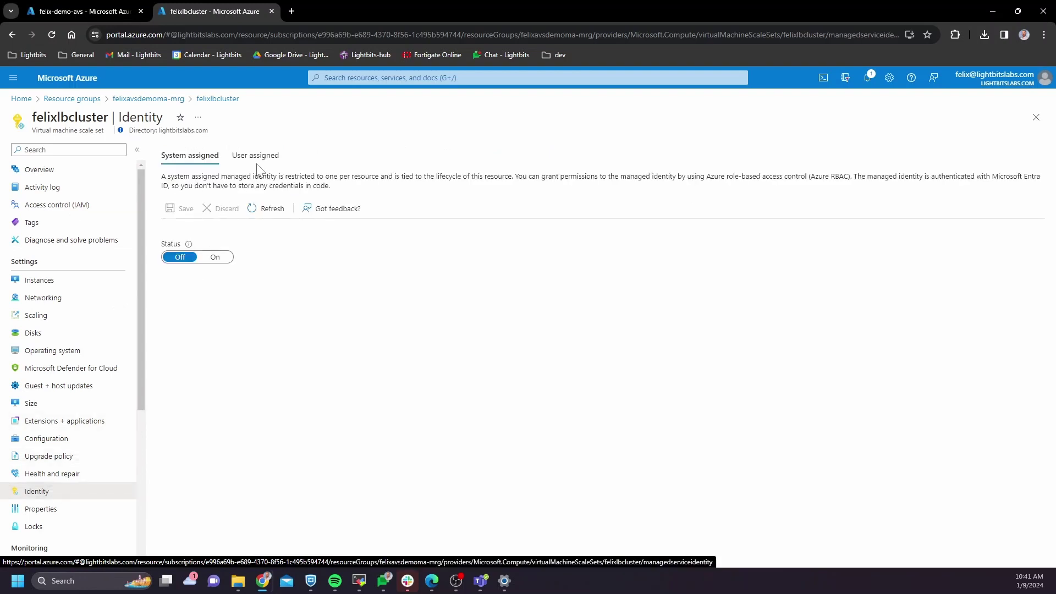
{"action": "left_click", "coordinate": [259, 160]}
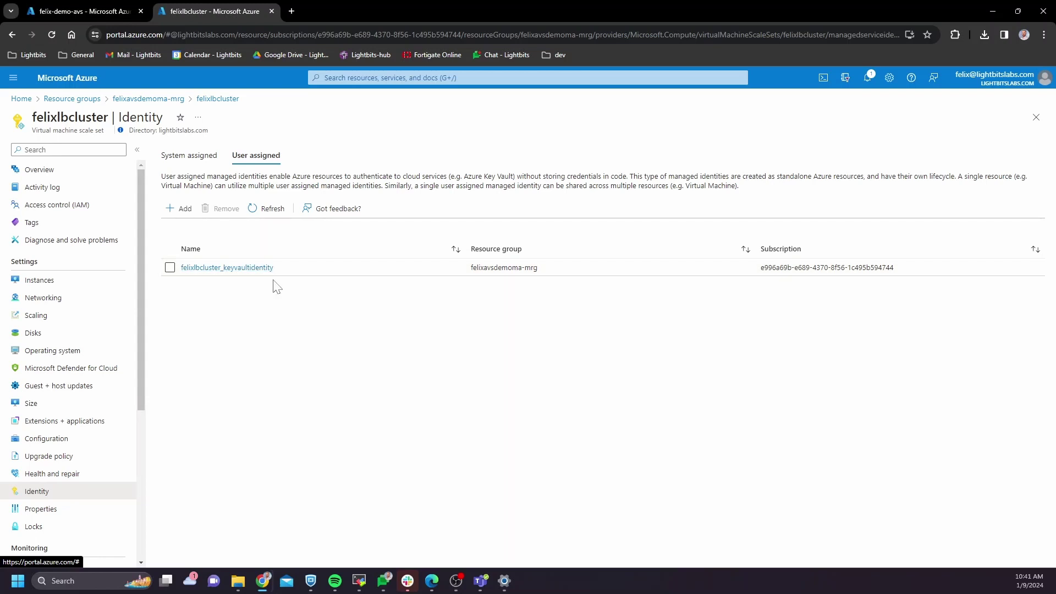
Step: From the felix-demo-avs overview, open its resource group felix-avs-demo in a new tab
{"action": "left_click", "coordinate": [85, 15]}
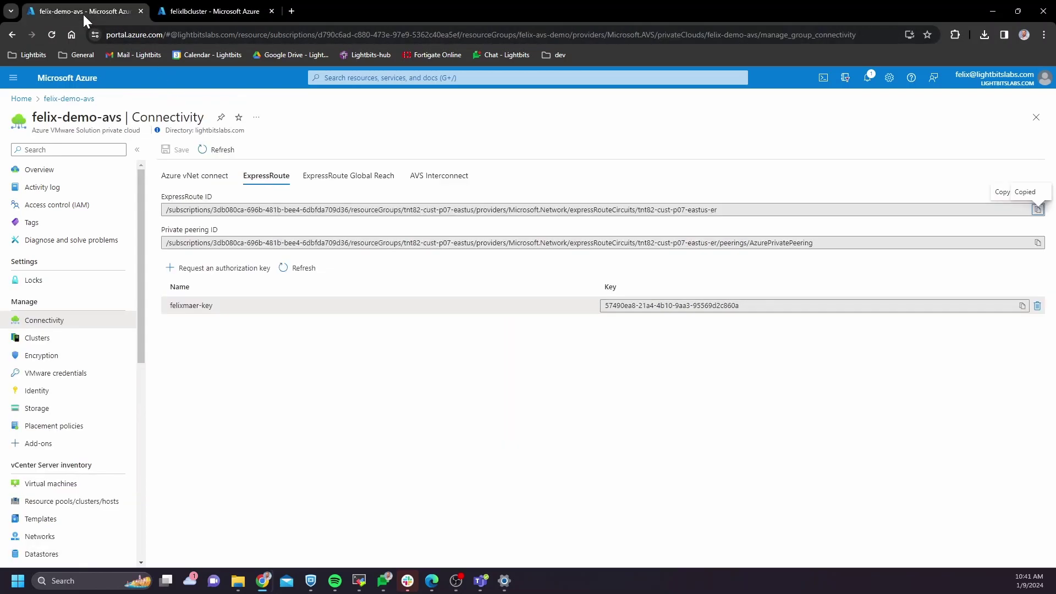
{"action": "left_click", "coordinate": [66, 174]}
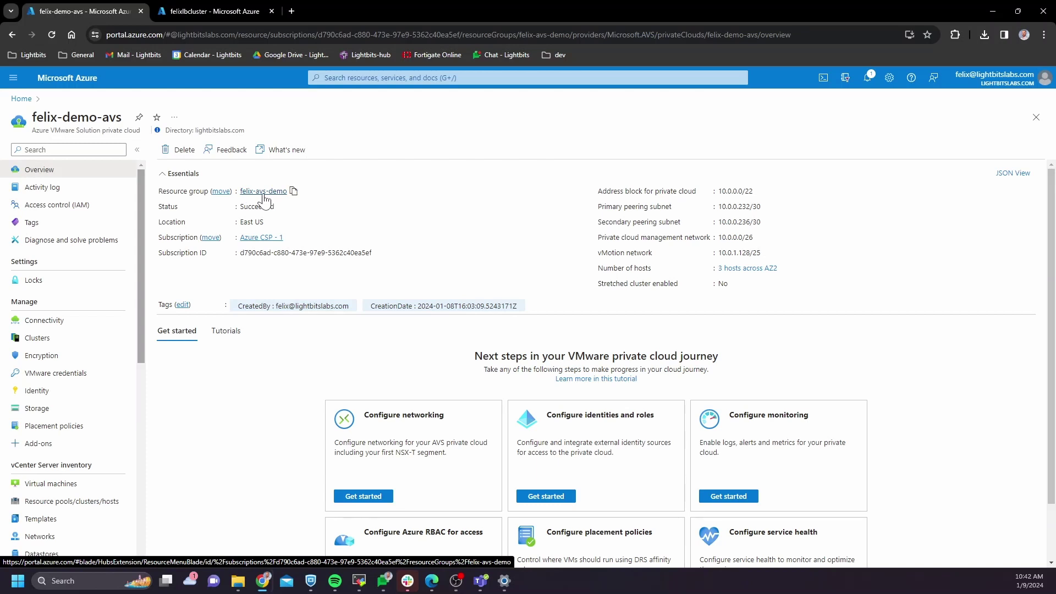
{"action": "left_click", "coordinate": [332, 11]}
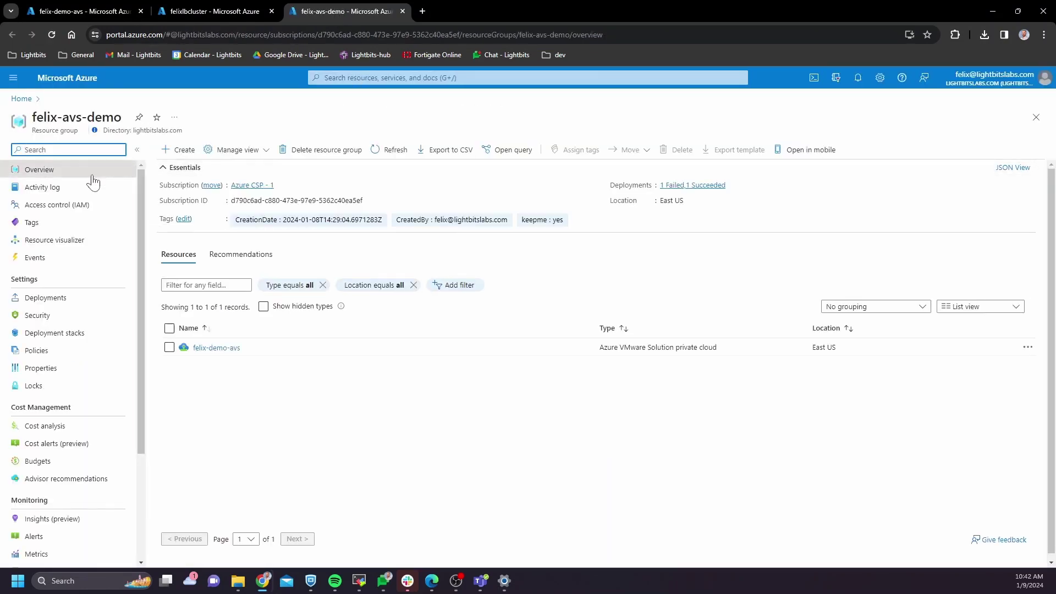
{"action": "left_click", "coordinate": [74, 206]}
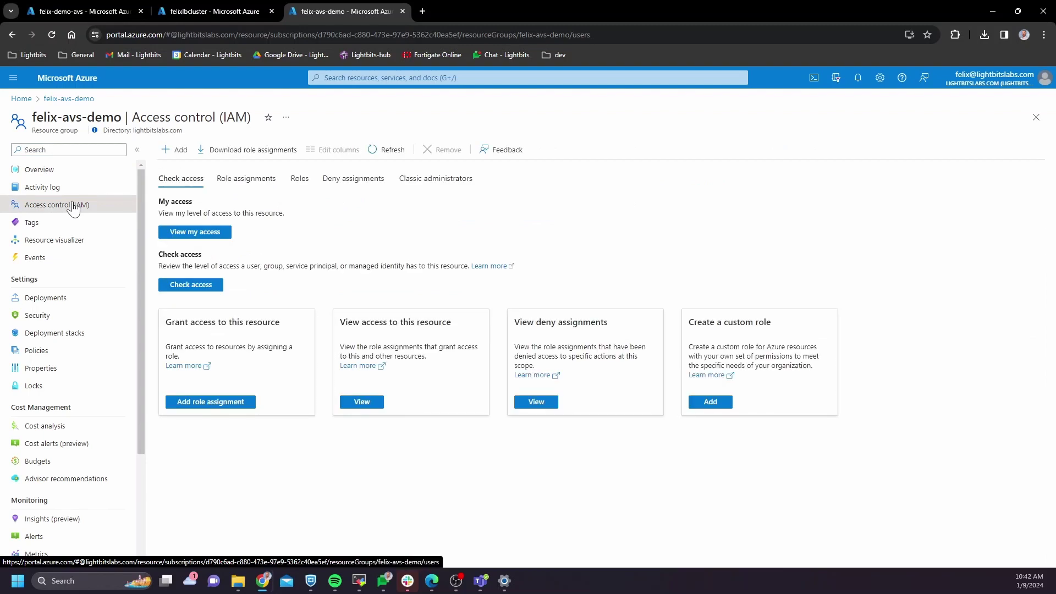
Step: Start a role assignment on felix-avs-demo and choose the Contributor privileged administrator role
{"action": "left_click", "coordinate": [176, 151]}
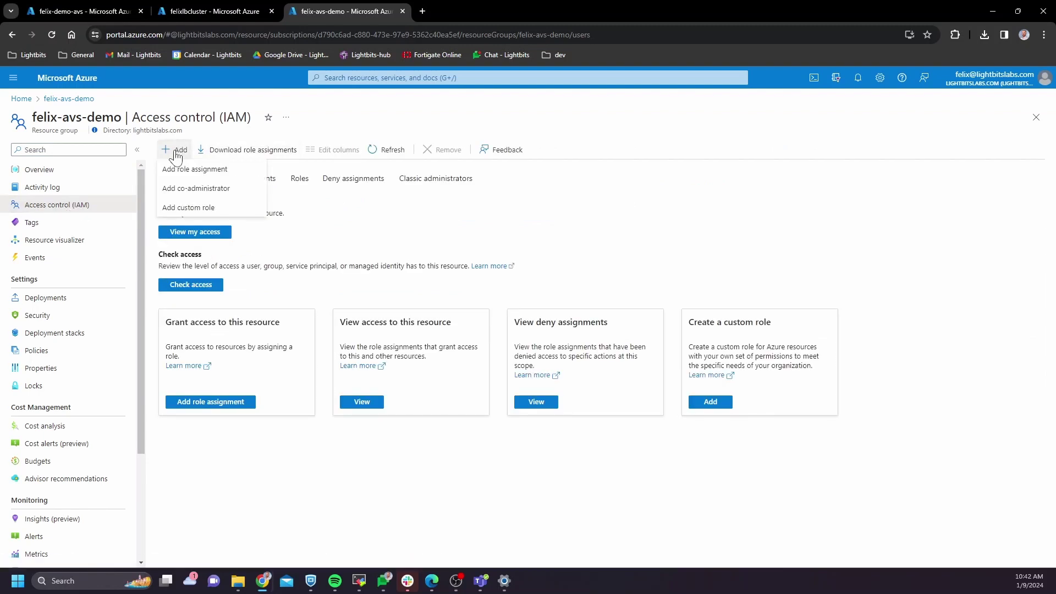
{"action": "left_click", "coordinate": [182, 170]}
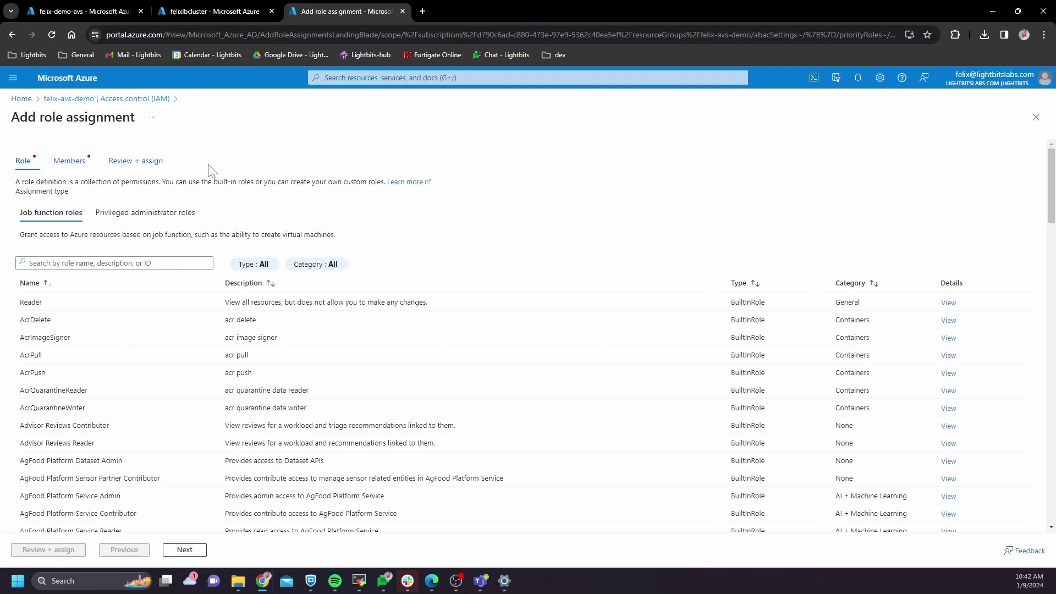
{"action": "left_click", "coordinate": [89, 264]}
{"action": "type", "text": "contributor"}
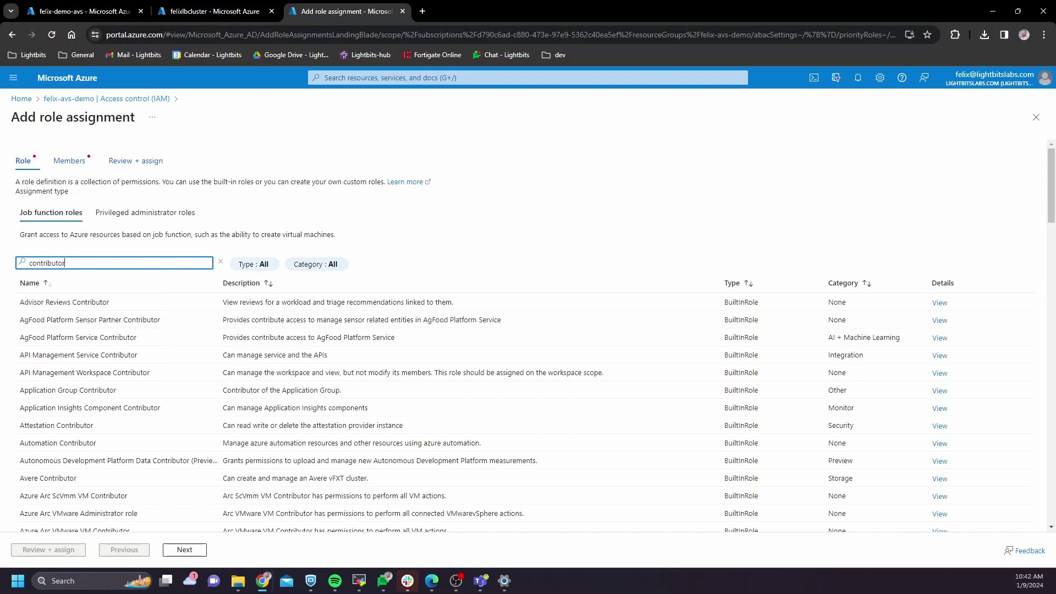
{"action": "scroll", "coordinate": [522, 402], "scroll_direction": "down", "scroll_amount": 20}
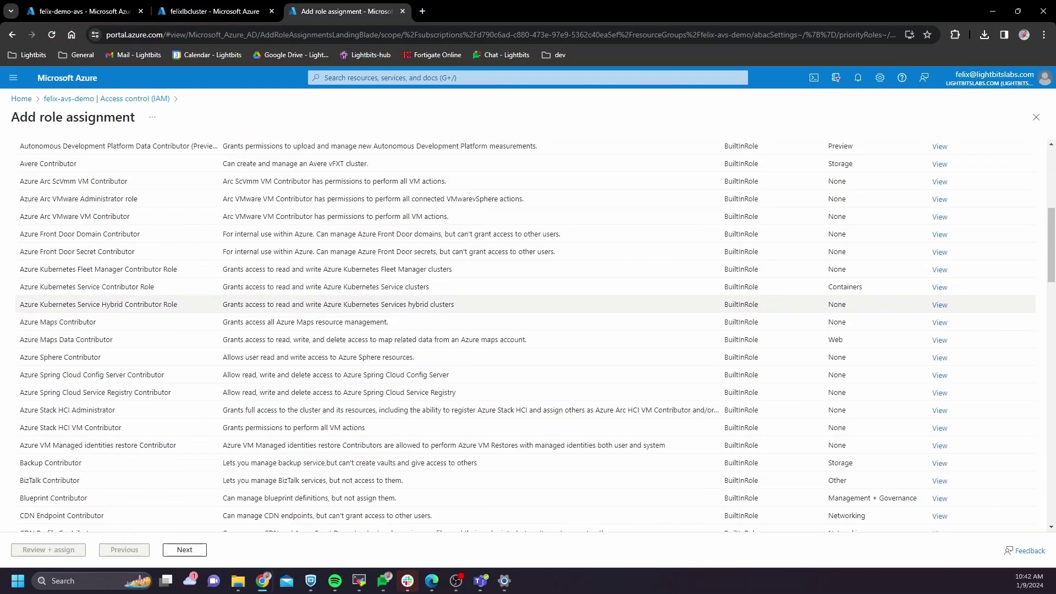
{"action": "scroll", "coordinate": [74, 398], "scroll_direction": "down", "scroll_amount": 15}
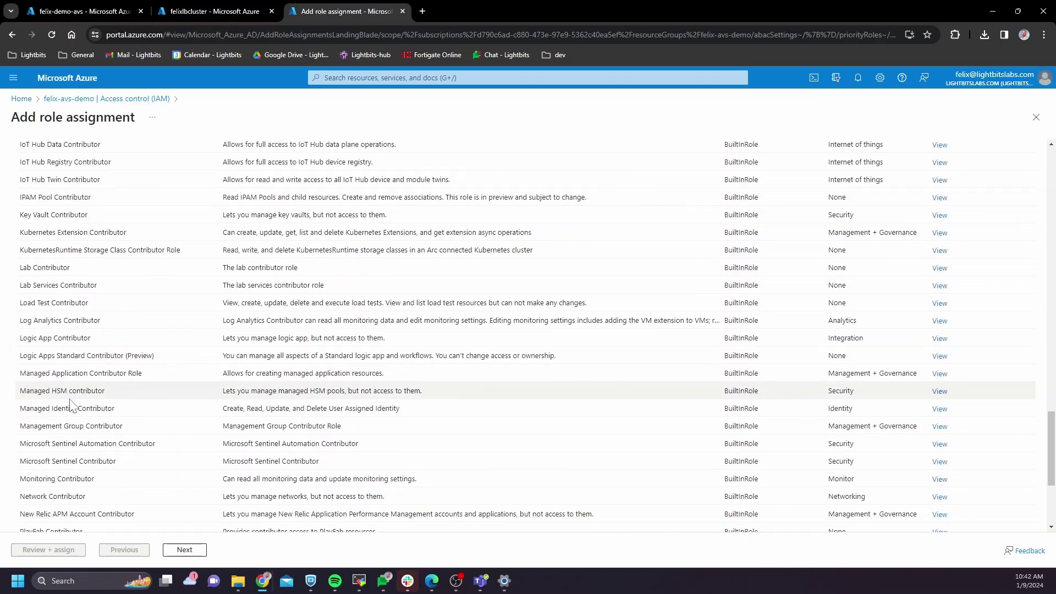
{"action": "scroll", "coordinate": [73, 396], "scroll_direction": "up", "scroll_amount": 20}
{"action": "scroll", "coordinate": [74, 393], "scroll_direction": "up", "scroll_amount": 5}
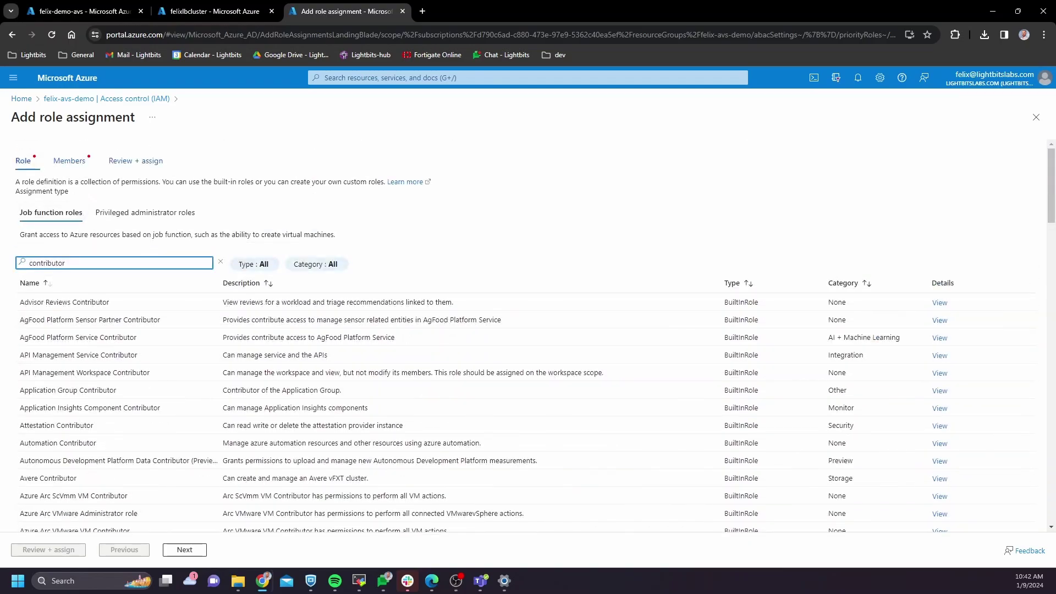
{"action": "left_click", "coordinate": [133, 218]}
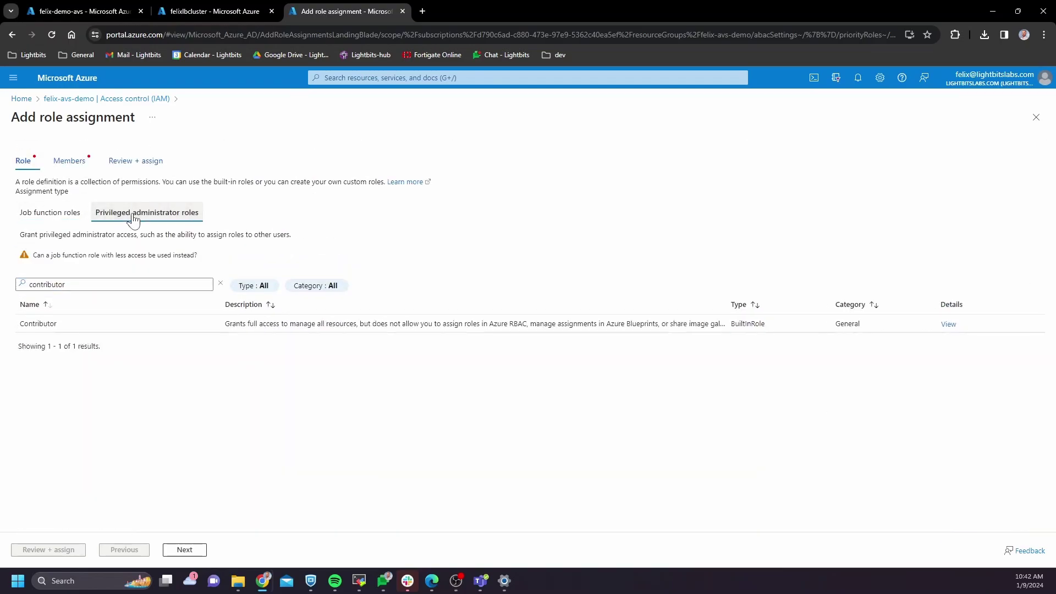
{"action": "left_click", "coordinate": [80, 323]}
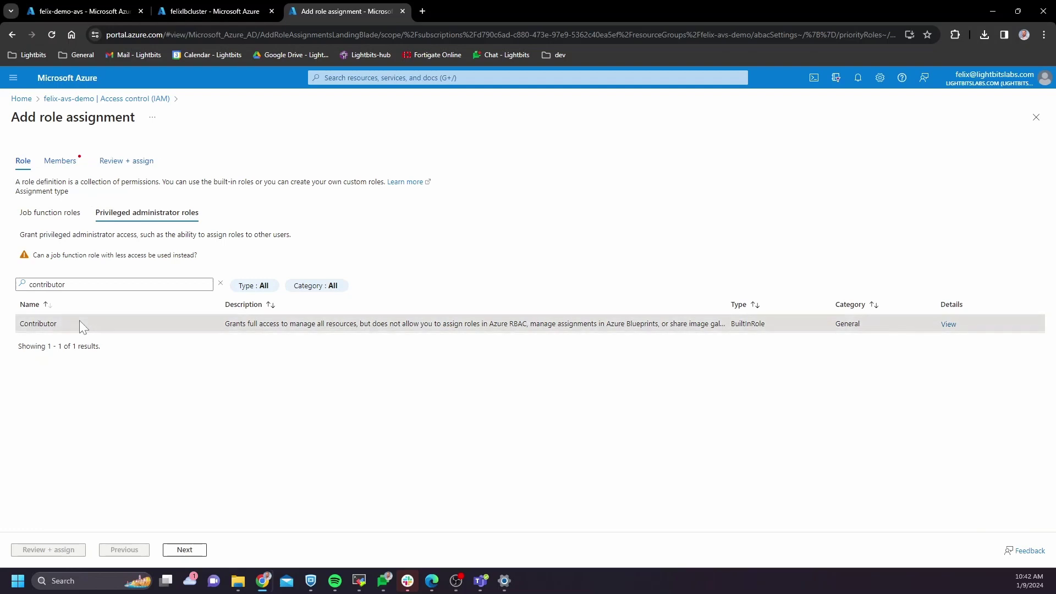
{"action": "left_click", "coordinate": [184, 549]}
Step: Assign it to user-assigned identity felixlbcluster_keyVaultIdentity from the Lightbits-Startup foundation hub subscription
{"action": "left_click", "coordinate": [103, 227]}
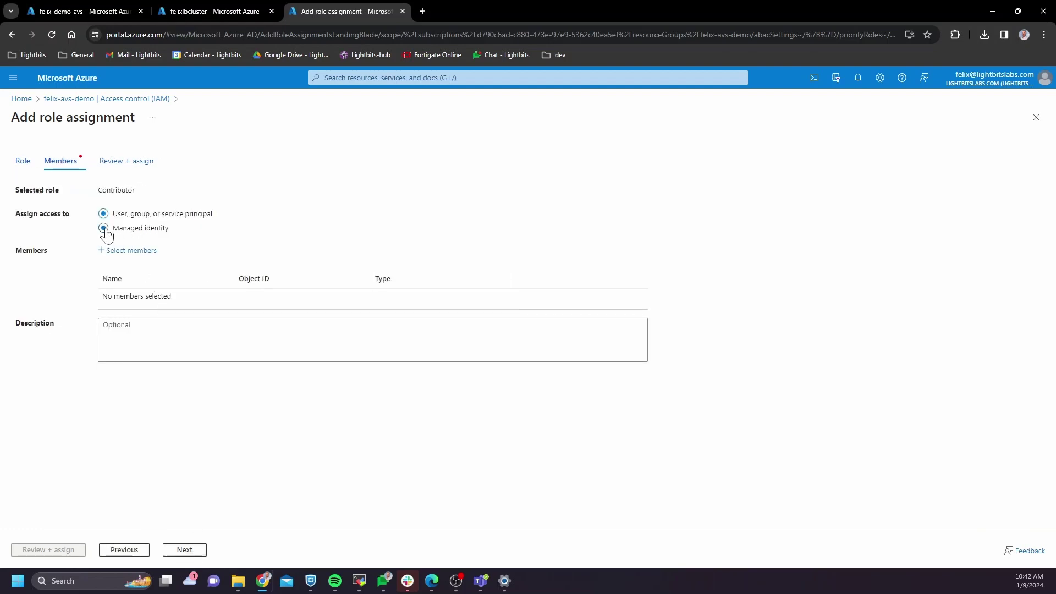
{"action": "left_click", "coordinate": [135, 250]}
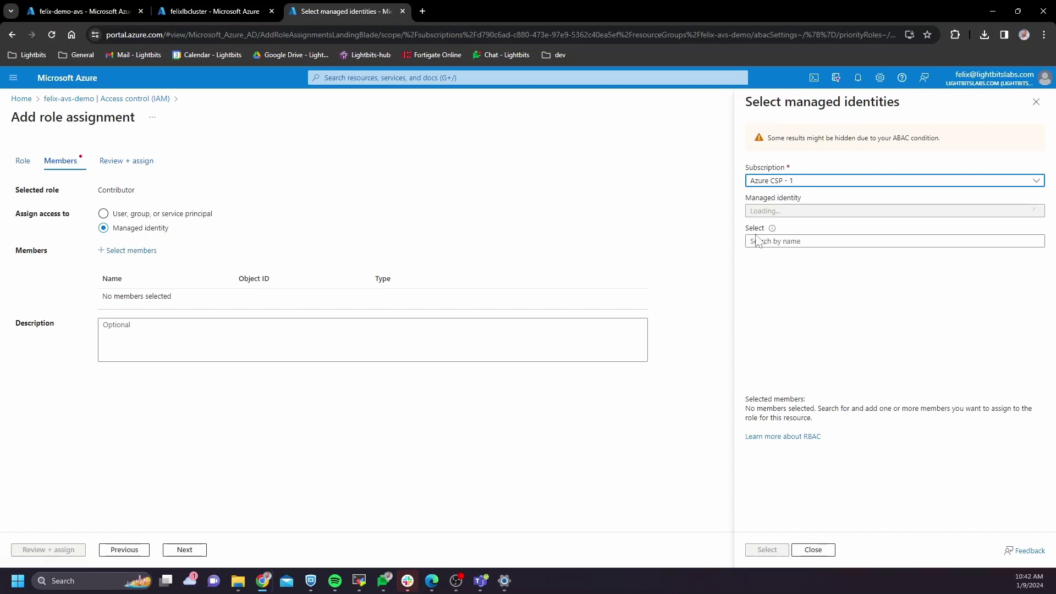
{"action": "left_click", "coordinate": [840, 182]}
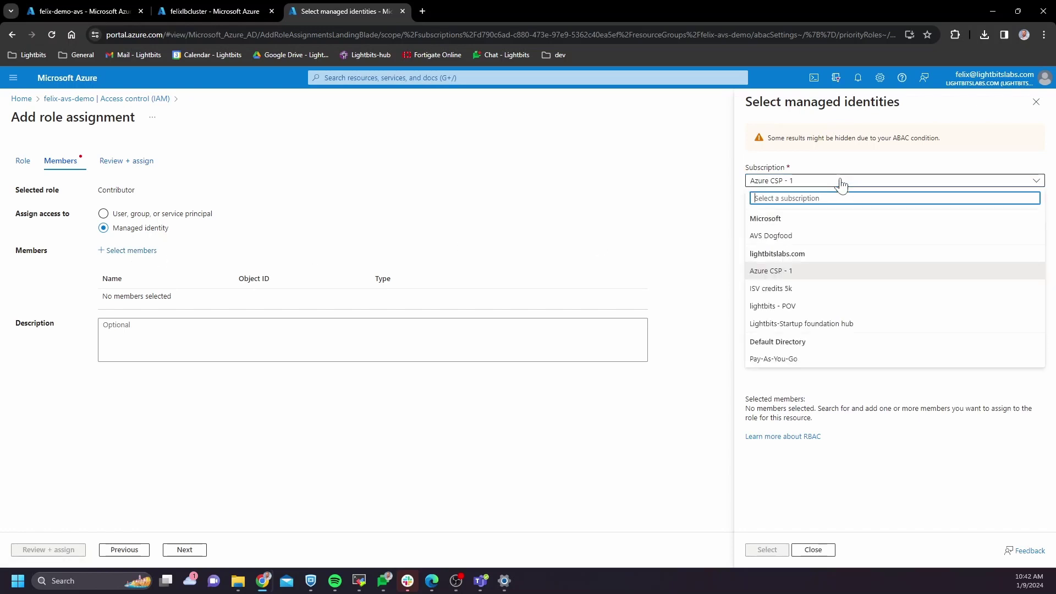
{"action": "left_click", "coordinate": [834, 324]}
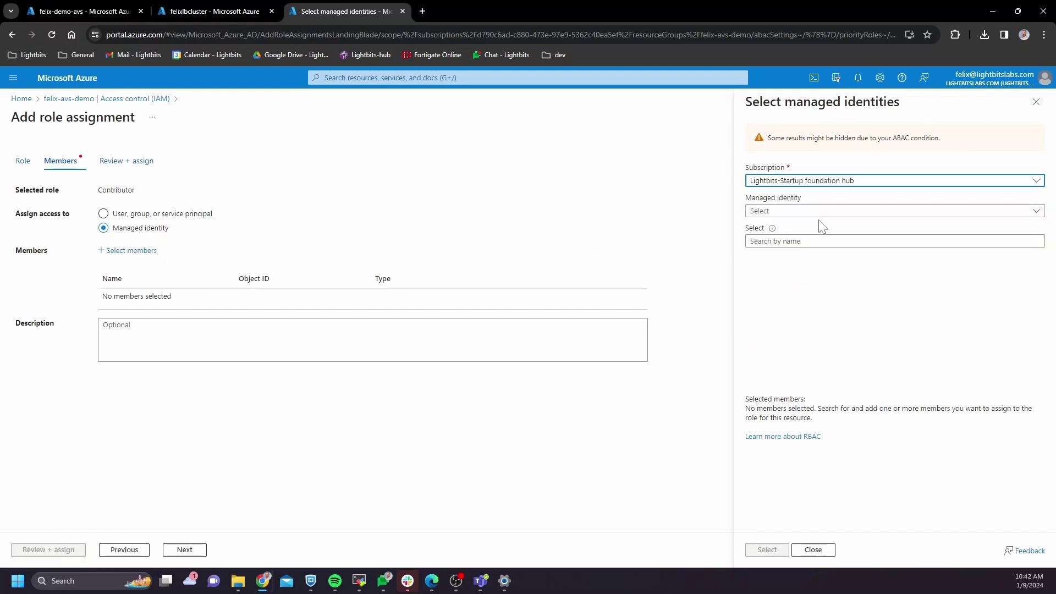
{"action": "left_click", "coordinate": [819, 212]}
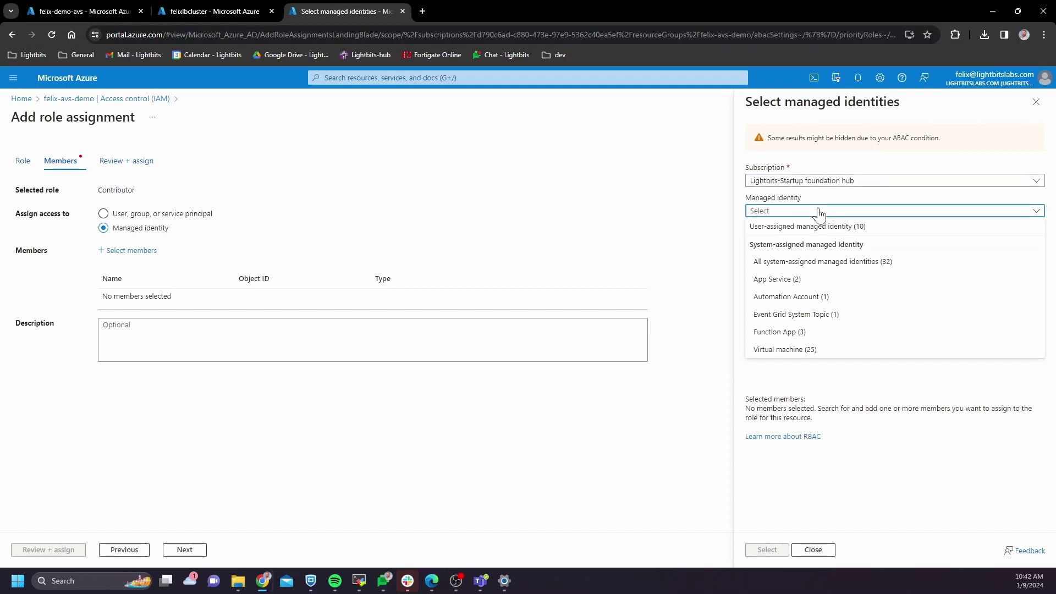
{"action": "left_click", "coordinate": [821, 232]}
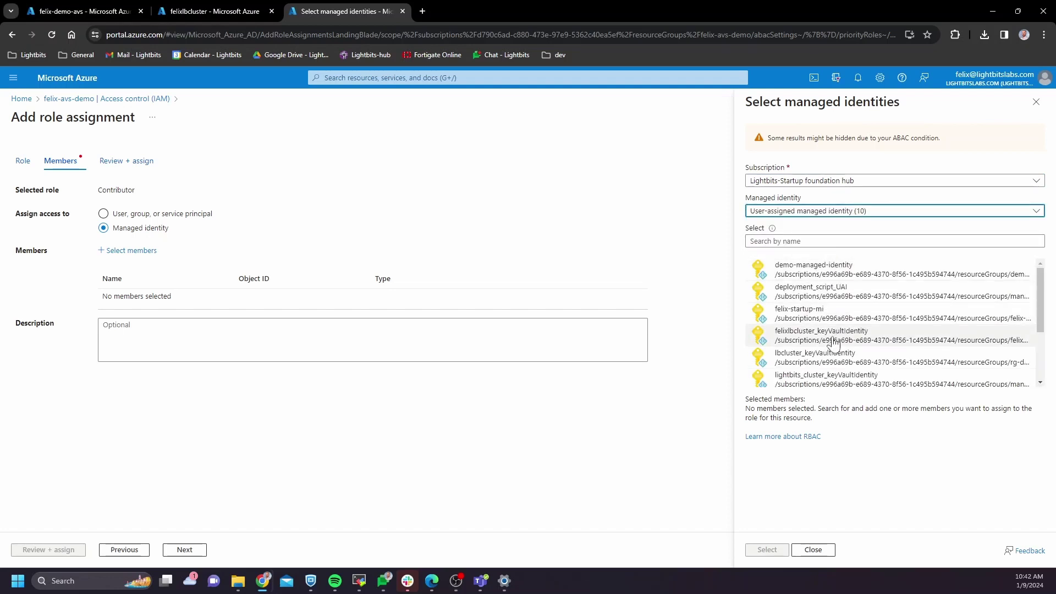
{"action": "left_click", "coordinate": [789, 335]}
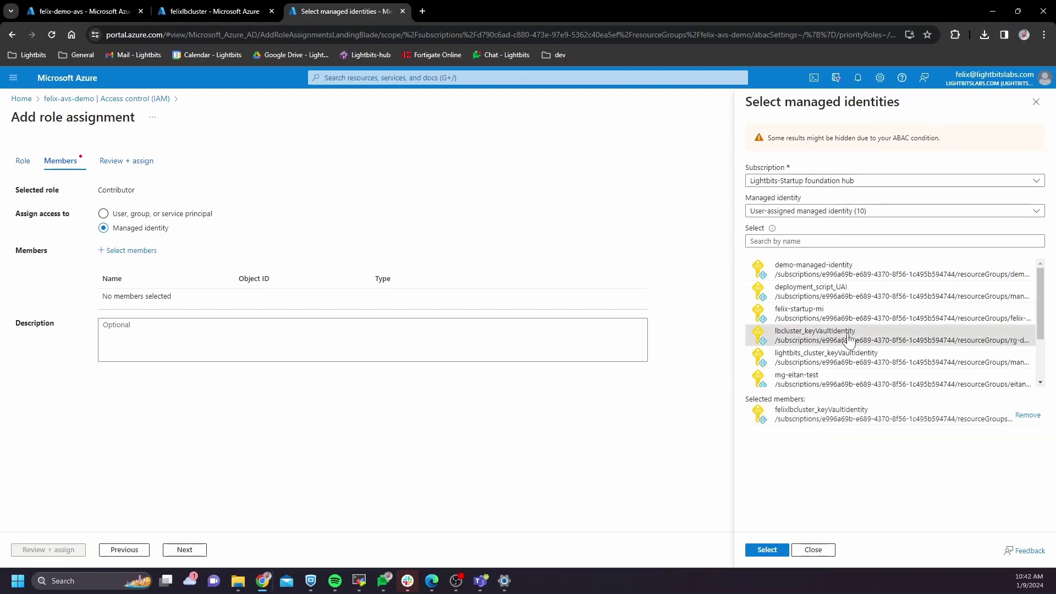
{"action": "left_click", "coordinate": [770, 551]}
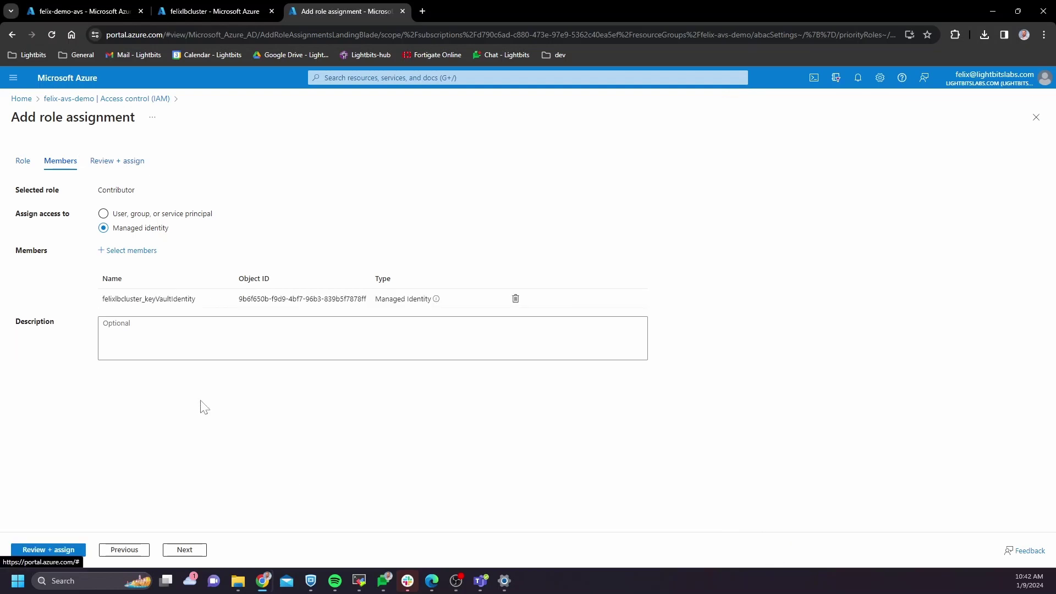
{"action": "left_click", "coordinate": [58, 551]}
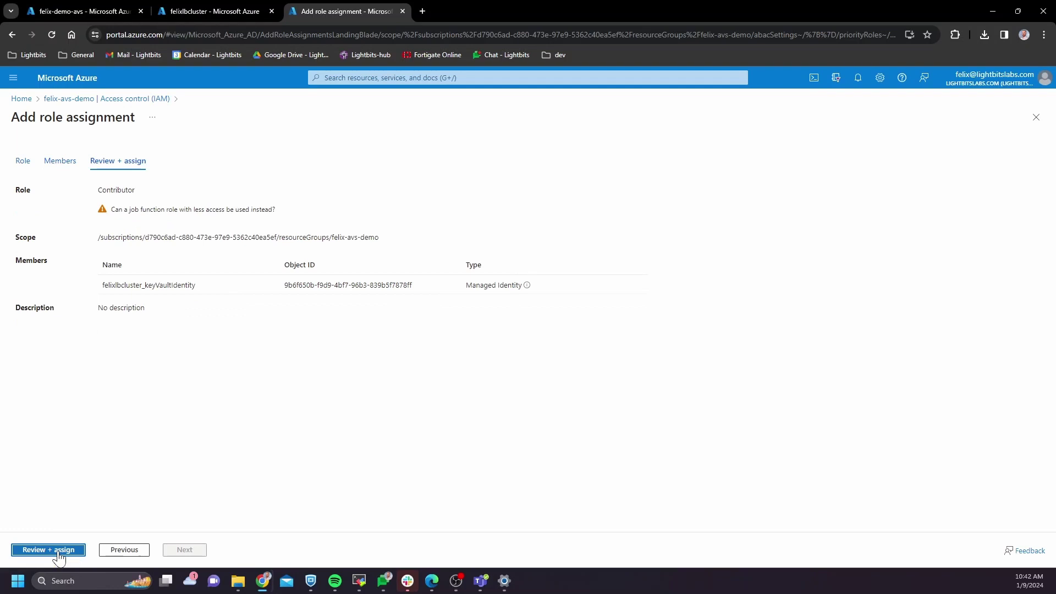
{"action": "left_click", "coordinate": [58, 550]}
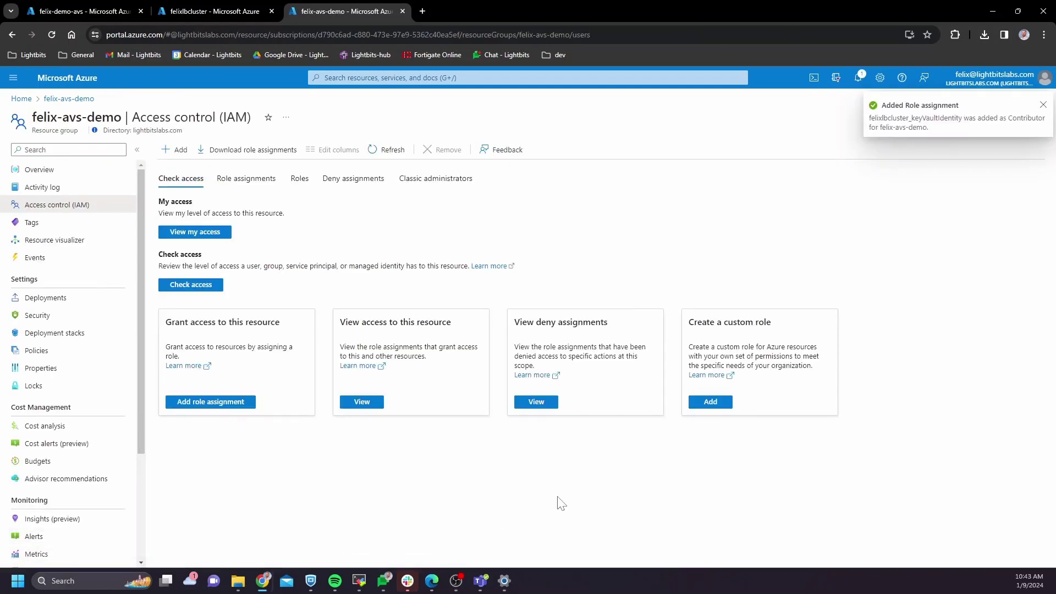
{"action": "left_click", "coordinate": [1042, 105]}
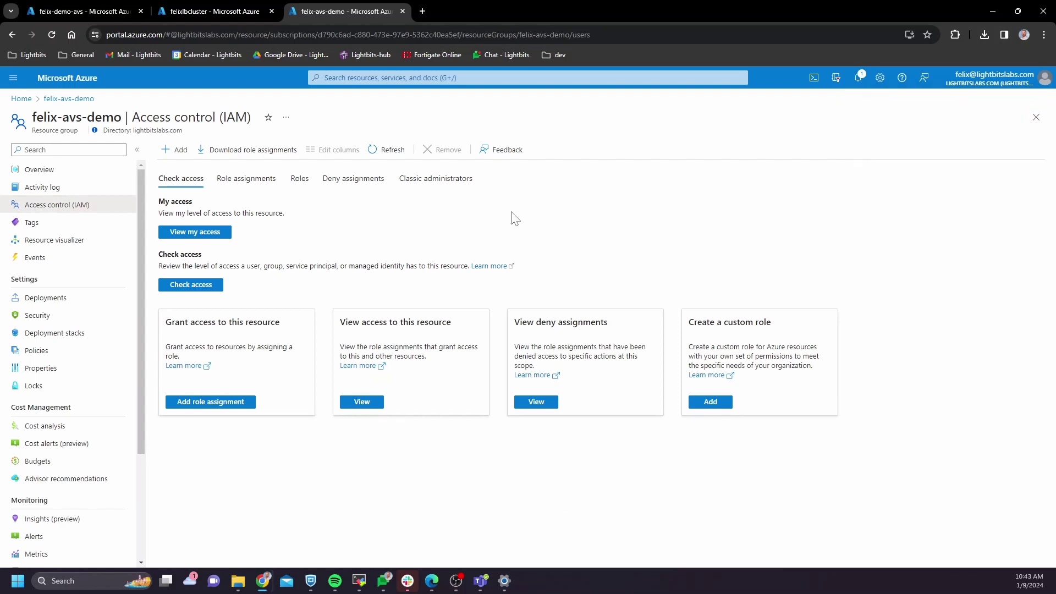
Step: Open the Lb-KV-vydpd2deblony key vault from the resource group and begin adding a role assignment
{"action": "middle_click", "coordinate": [360, 11]}
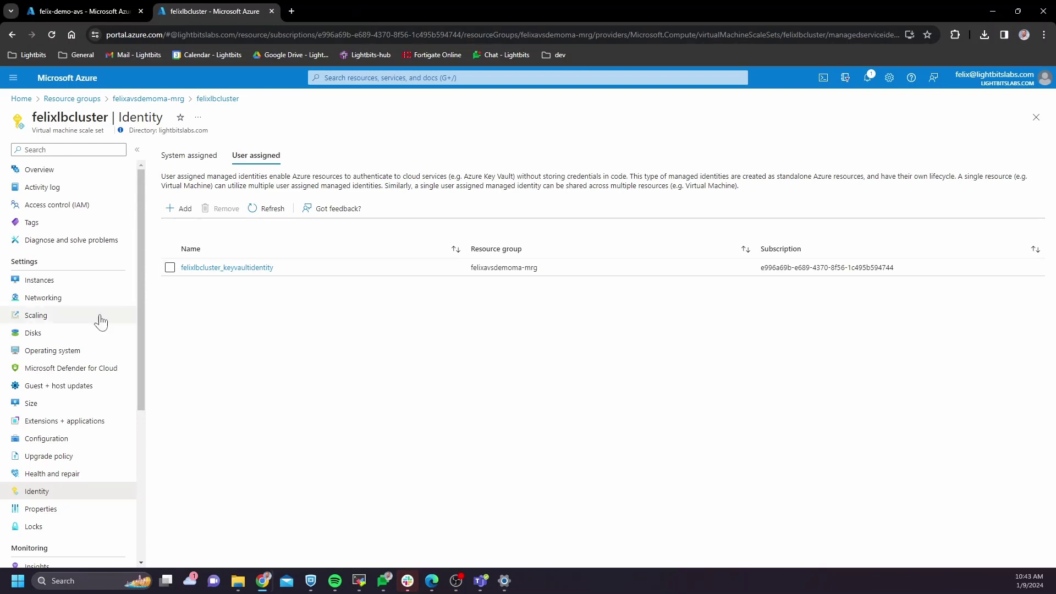
{"action": "left_click", "coordinate": [1036, 117]}
{"action": "scroll", "coordinate": [468, 440], "scroll_direction": "down", "scroll_amount": 3}
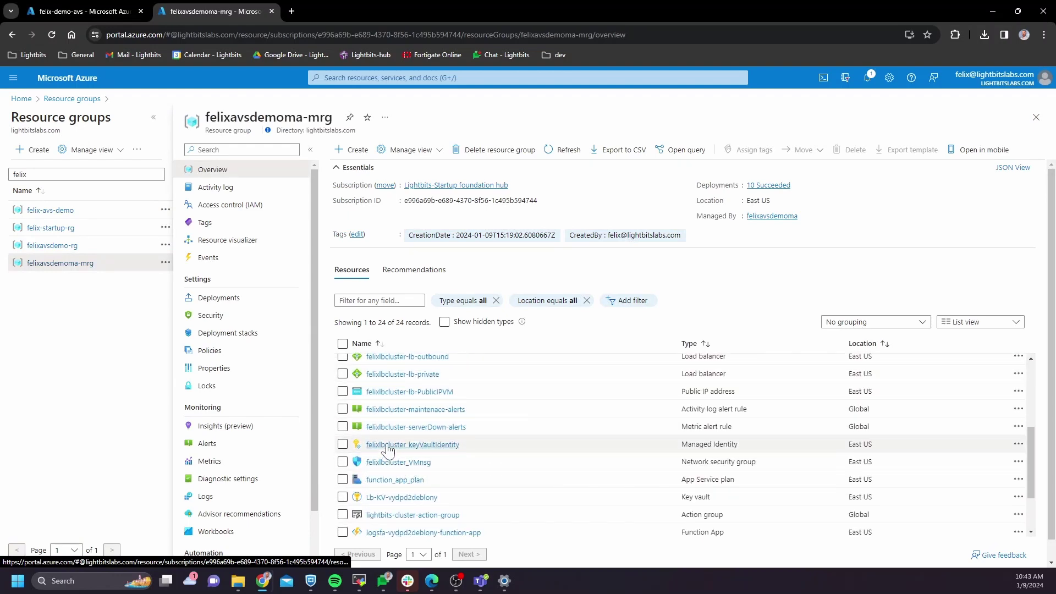
{"action": "scroll", "coordinate": [387, 449], "scroll_direction": "down", "scroll_amount": 1}
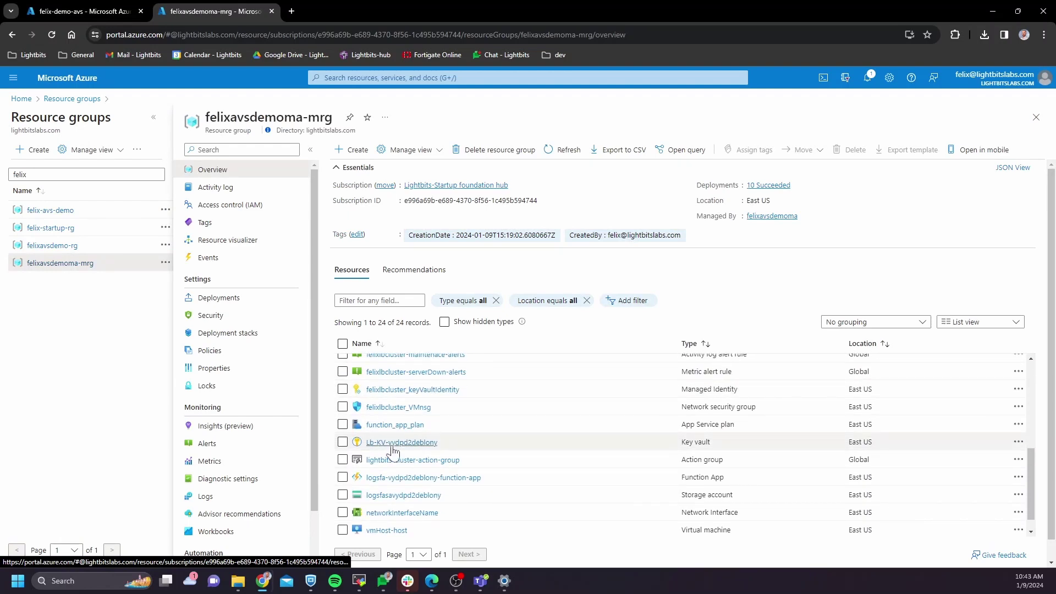
{"action": "left_click", "coordinate": [392, 445]}
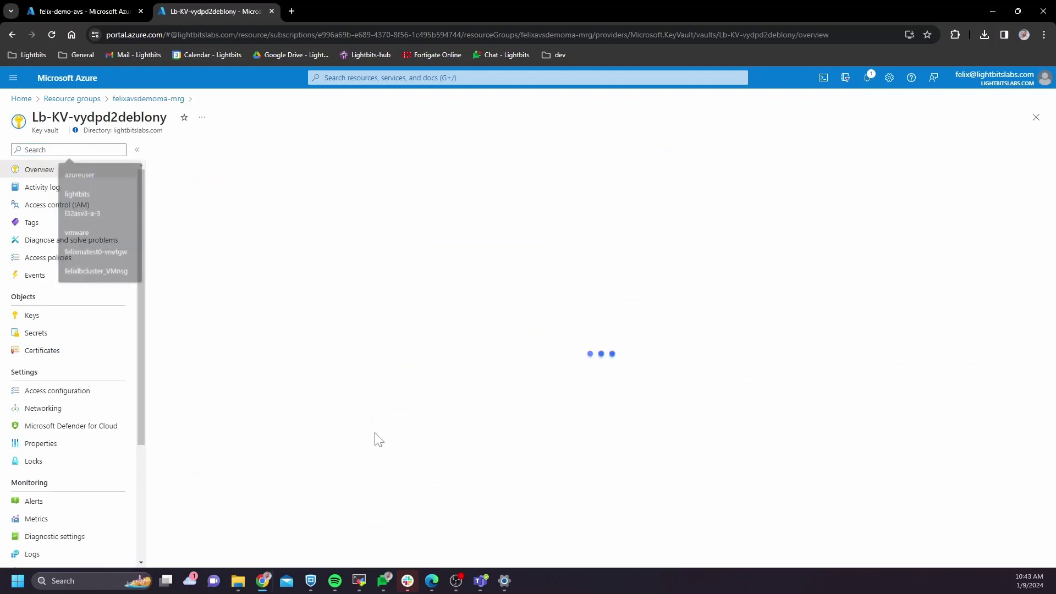
{"action": "left_click", "coordinate": [81, 211]}
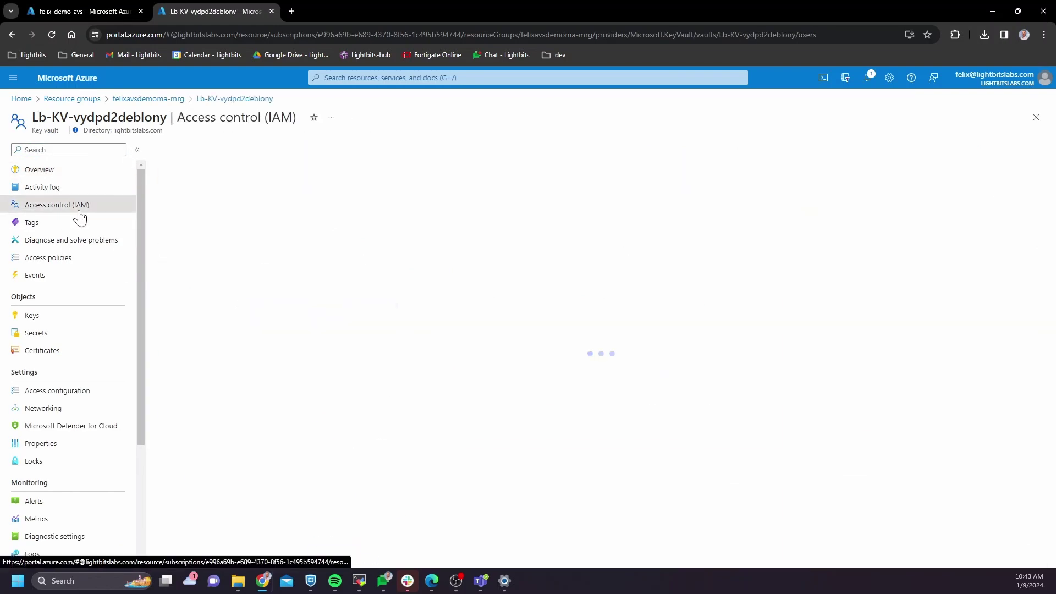
{"action": "left_click", "coordinate": [174, 151]}
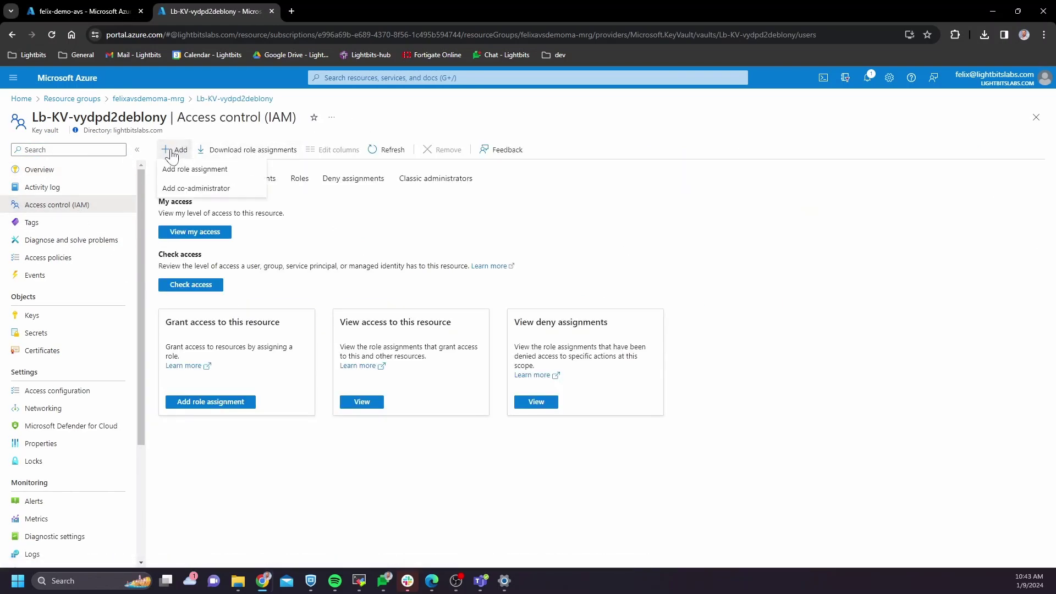
{"action": "left_click", "coordinate": [173, 171]}
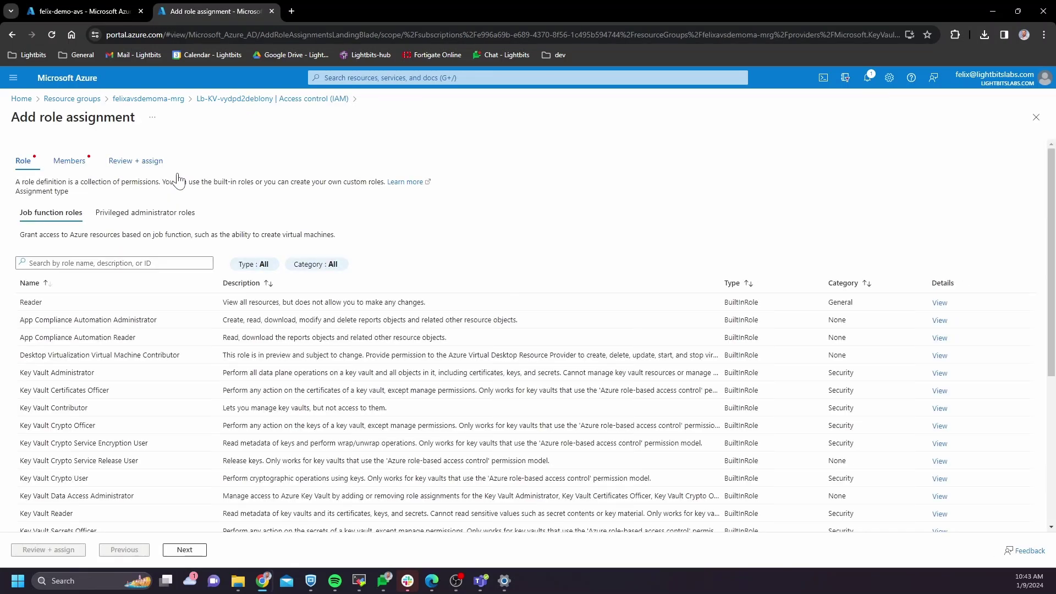
Step: Search the roles for 'secrets' and choose Key Vault Secrets User
{"action": "left_click", "coordinate": [116, 263]}
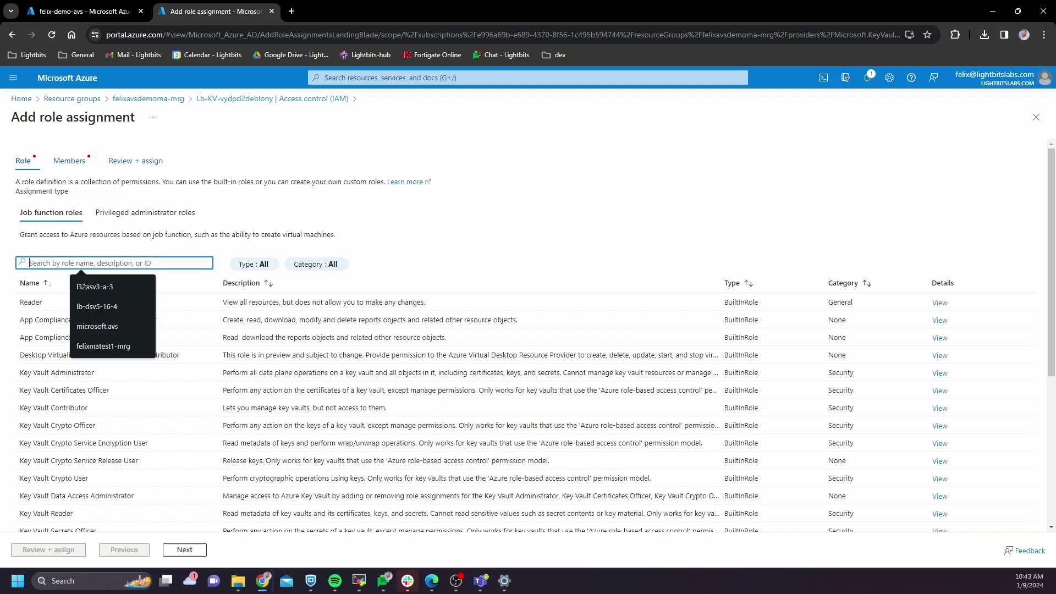
{"action": "type", "text": "secrets"}
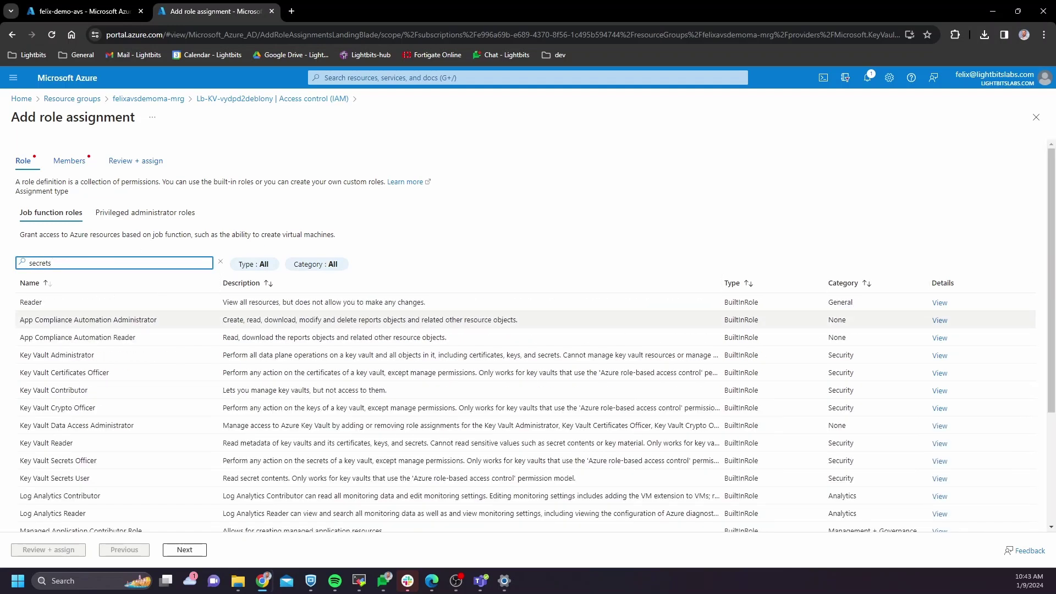
{"action": "scroll", "coordinate": [495, 367], "scroll_direction": "down", "scroll_amount": 2}
{"action": "left_click", "coordinate": [118, 369]}
{"action": "left_click", "coordinate": [184, 550]}
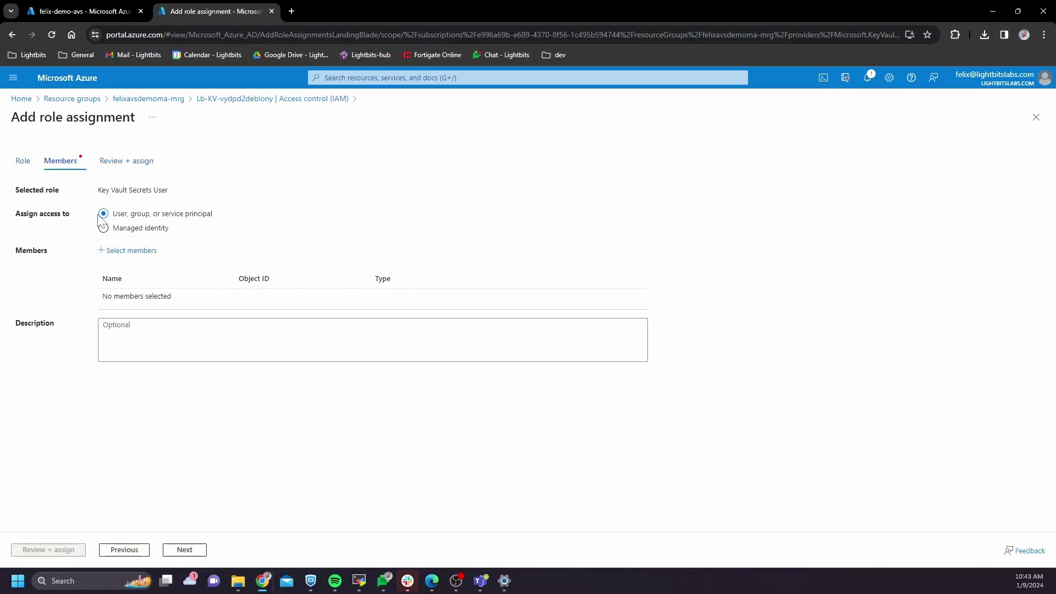
Step: Search for the signed-in user, add them as member, and review and assign the role
{"action": "left_click", "coordinate": [129, 251]}
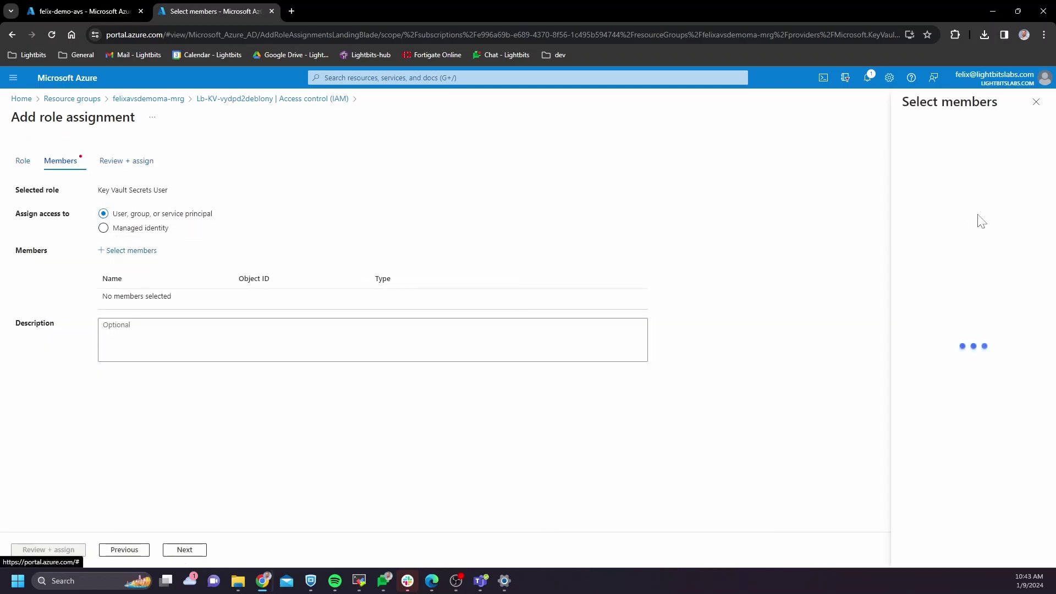
{"action": "left_click", "coordinate": [902, 147]}
{"action": "type", "text": "fel"}
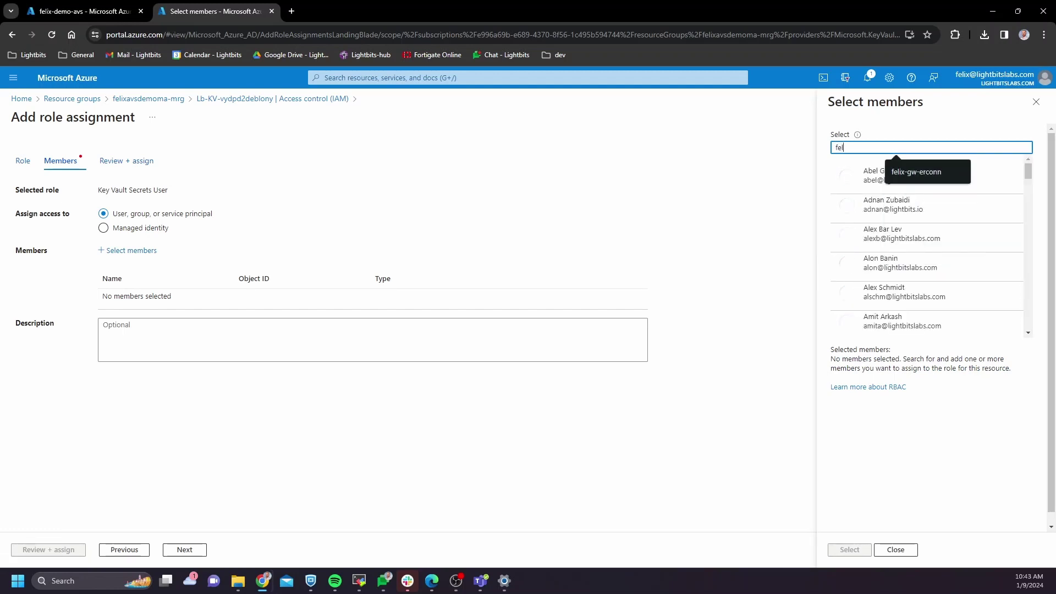
{"action": "type", "text": "ix"}
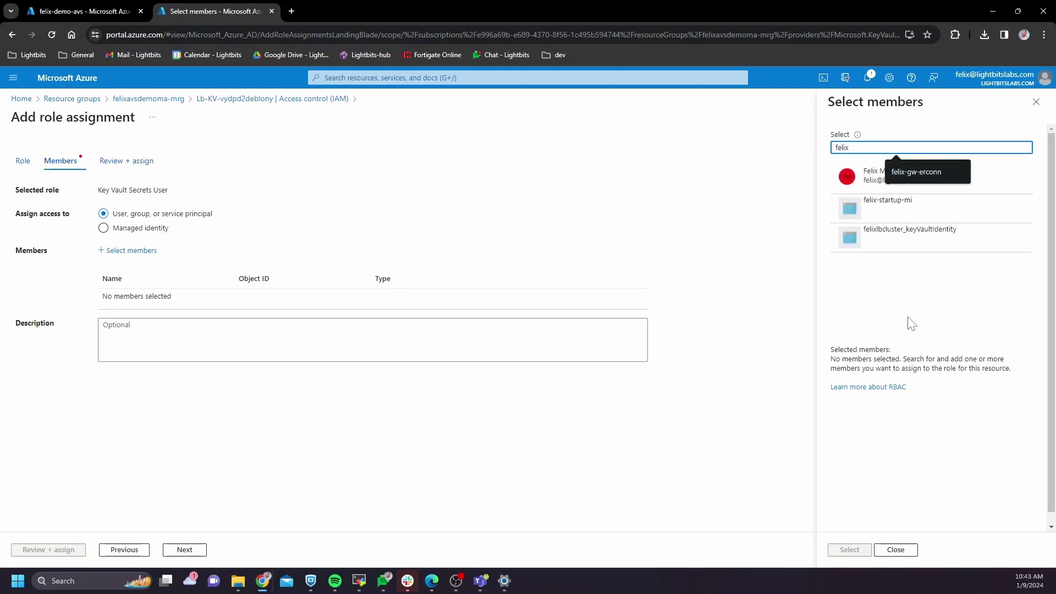
{"action": "left_click", "coordinate": [898, 177]}
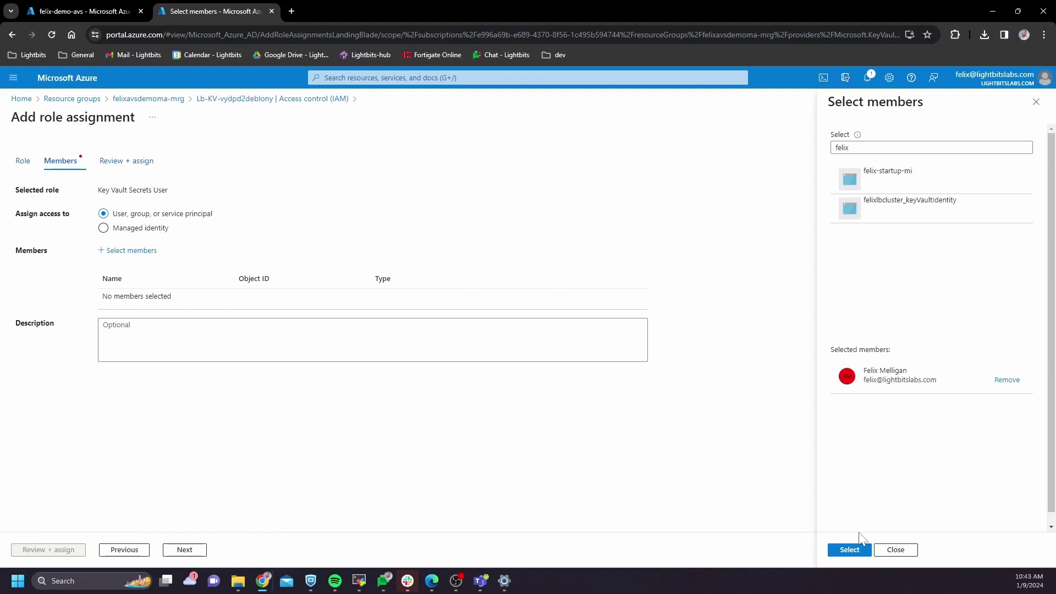
{"action": "left_click", "coordinate": [856, 550]}
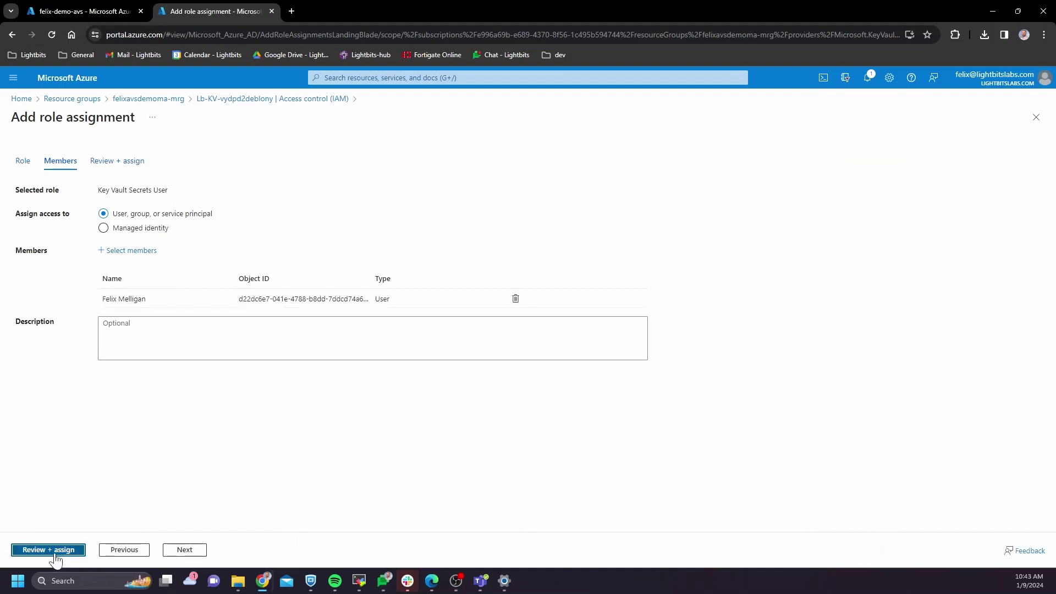
{"action": "left_click", "coordinate": [57, 552]}
{"action": "left_click", "coordinate": [57, 552]}
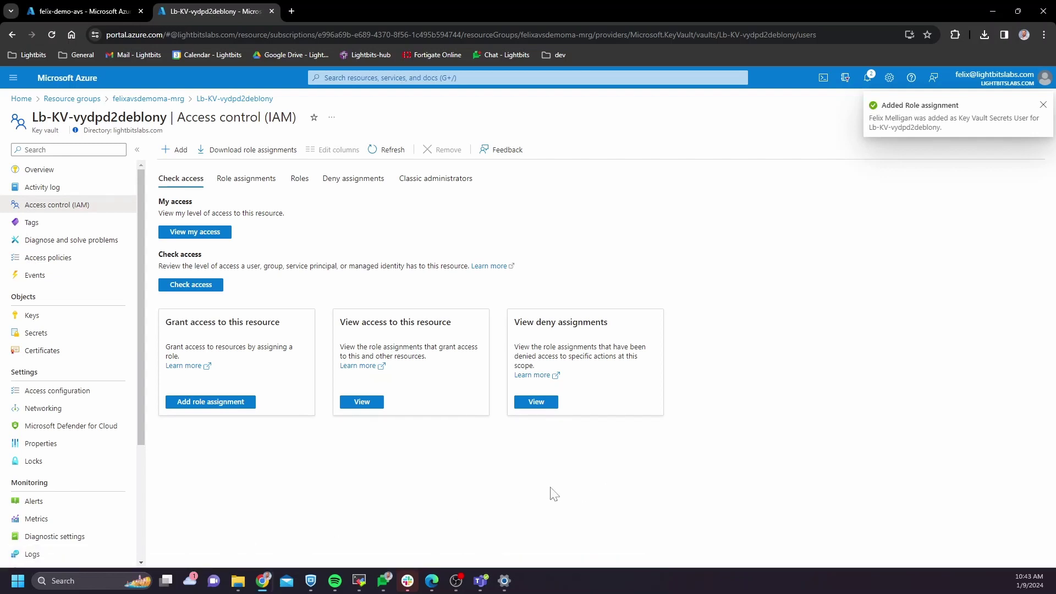
Step: Open the system-jwt secret from the key vault's Secrets list and view its current version
{"action": "left_click", "coordinate": [44, 334]}
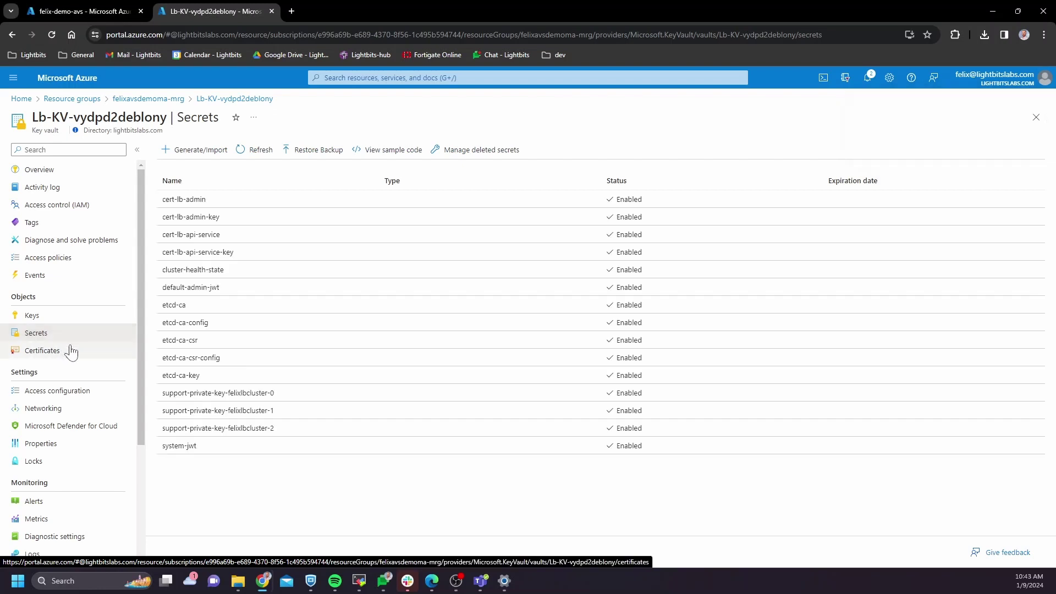
{"action": "left_click", "coordinate": [217, 448]}
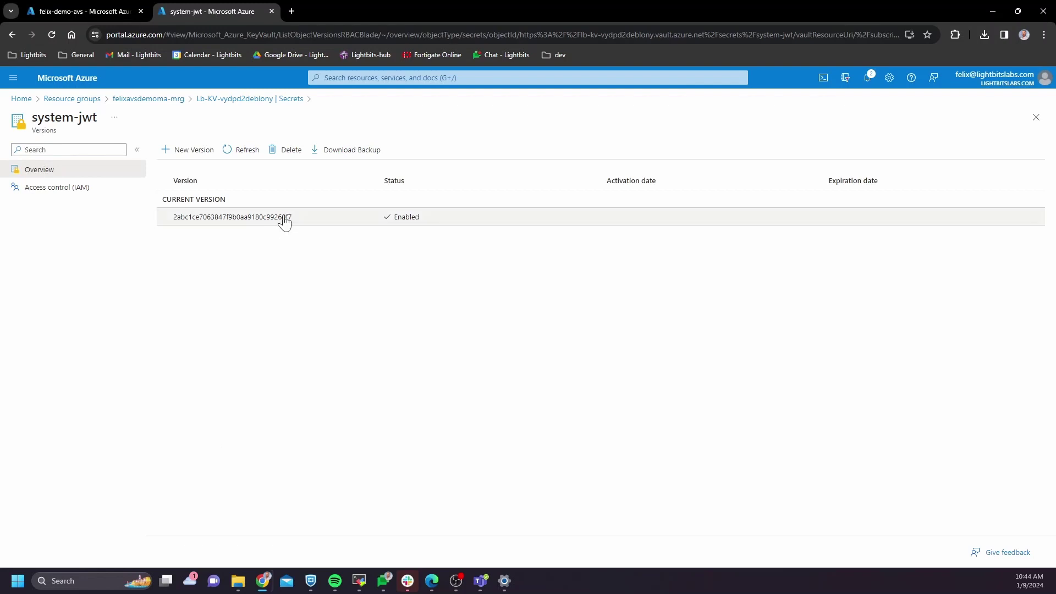
{"action": "left_click", "coordinate": [283, 219]}
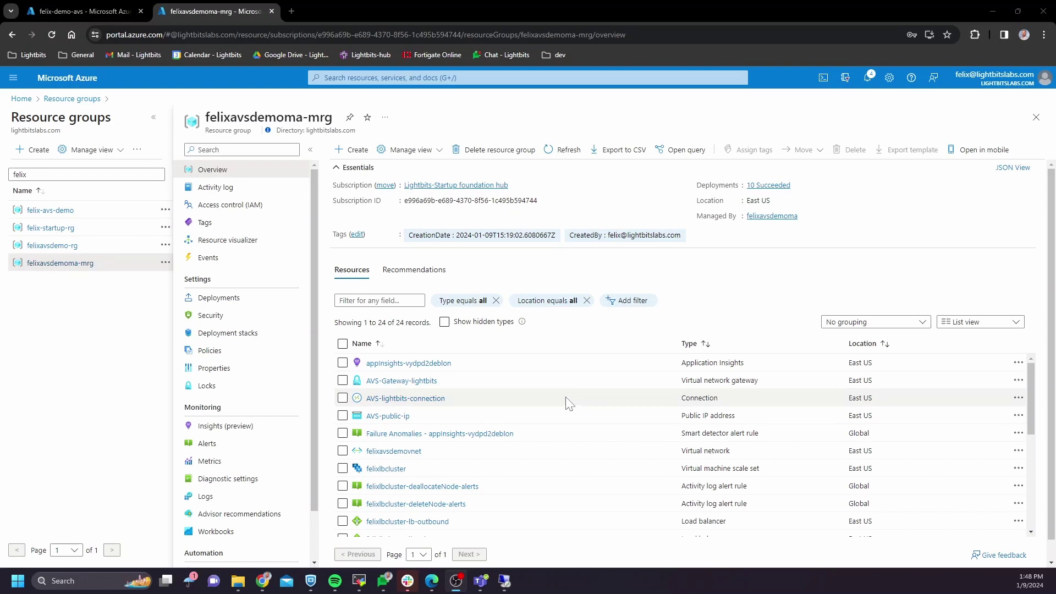
Step: Copy the vCenter web client URL from felix-demo-avs VMware credentials, then search the jumpbox for Edge
{"action": "left_click", "coordinate": [91, 11]}
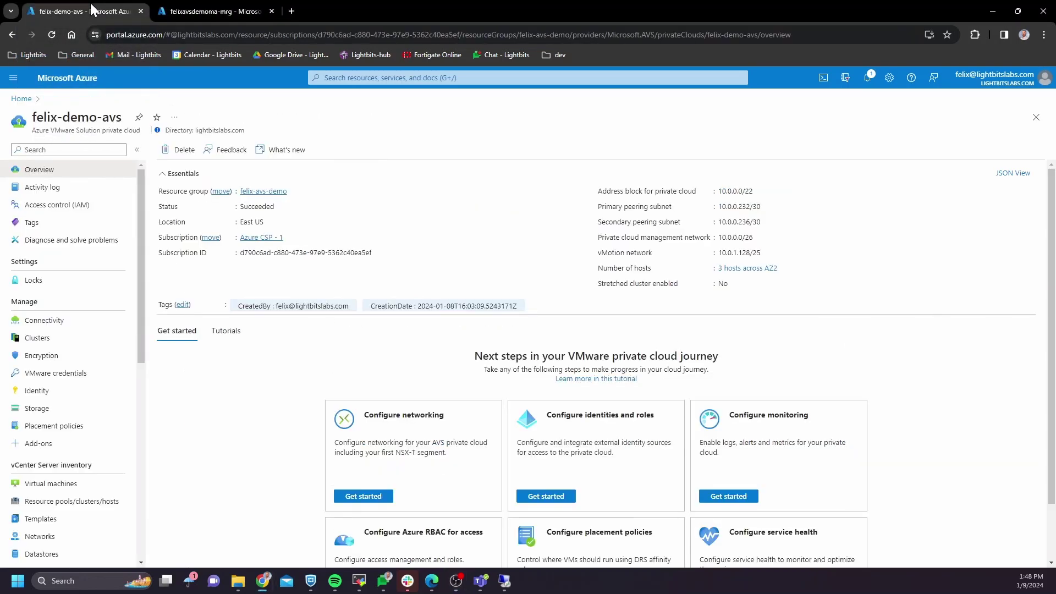
{"action": "left_click", "coordinate": [56, 376]}
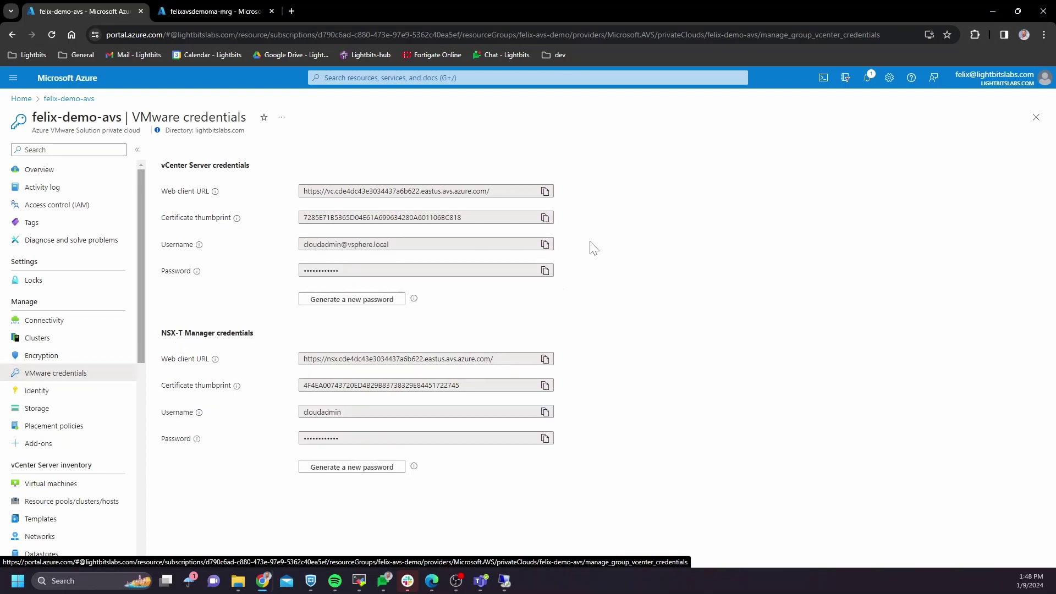
{"action": "left_click", "coordinate": [546, 192]}
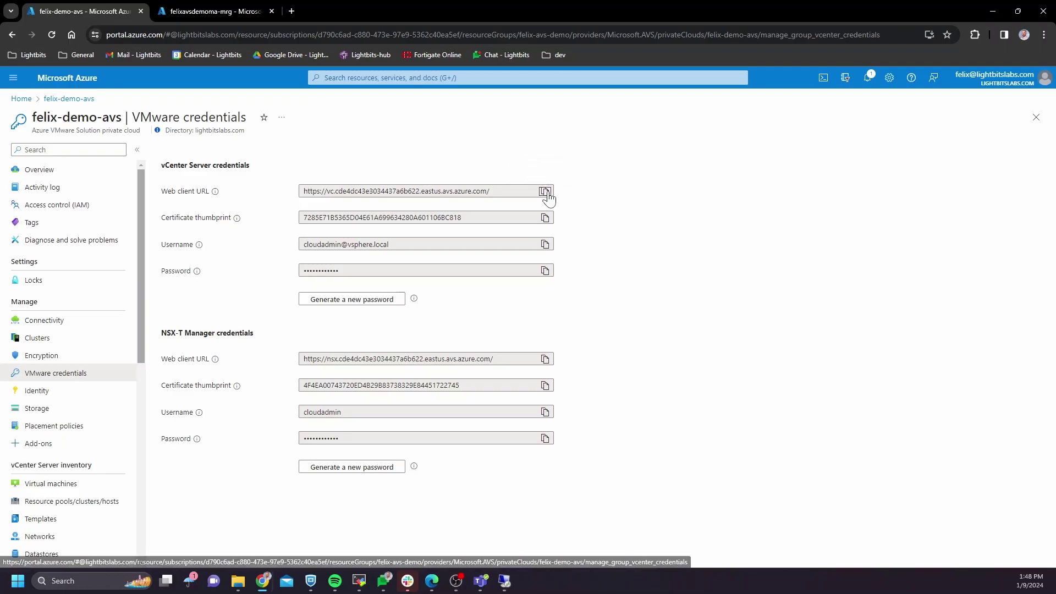
{"action": "left_click", "coordinate": [504, 581]}
{"action": "left_click", "coordinate": [146, 584]}
Step: Launch Edge on the jumpbox, open the copied vCenter URL and start the HTML5 vSphere Client
{"action": "type", "text": "edge"}
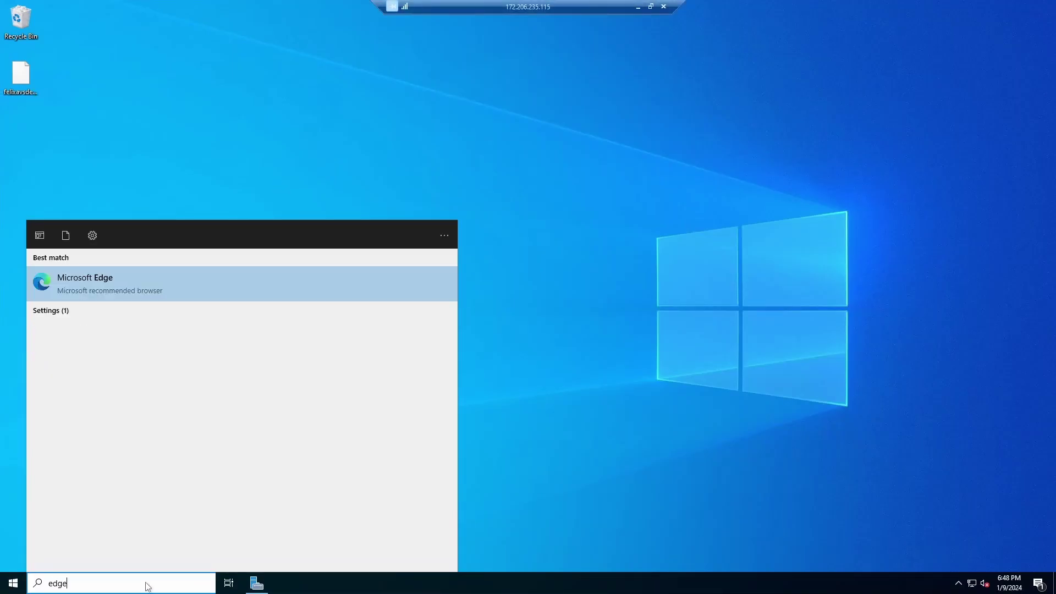
{"action": "left_click", "coordinate": [142, 273]}
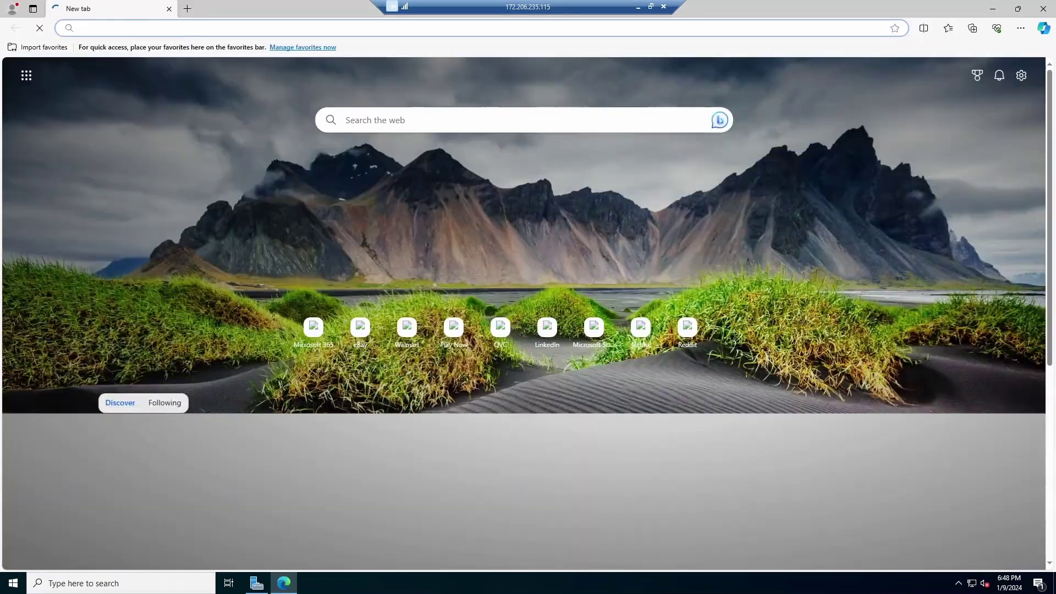
{"action": "left_click", "coordinate": [172, 30]}
{"action": "key", "text": "ctrl+v"}
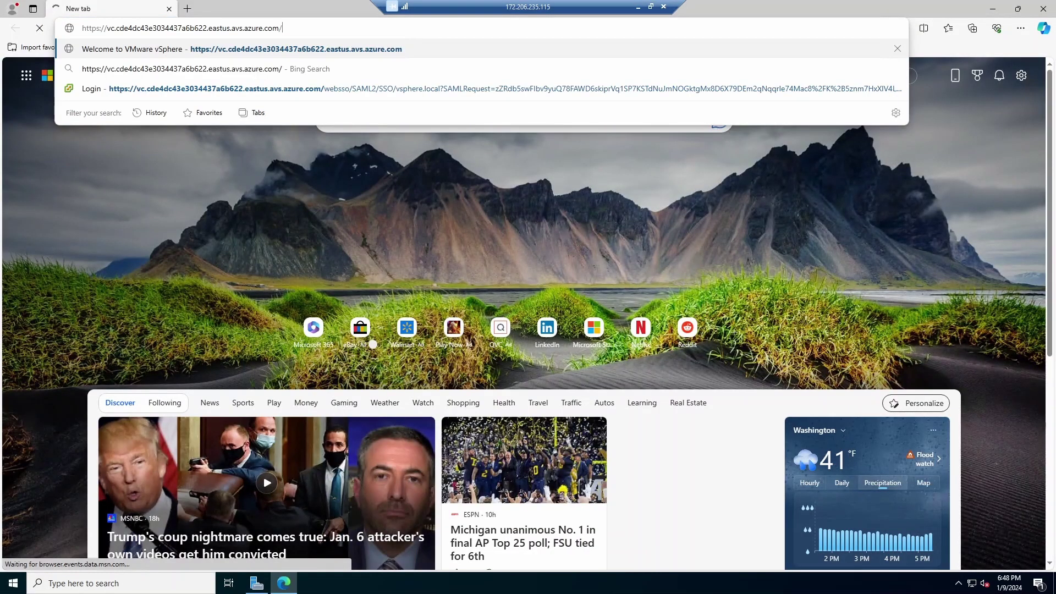
{"action": "key", "text": "Return"}
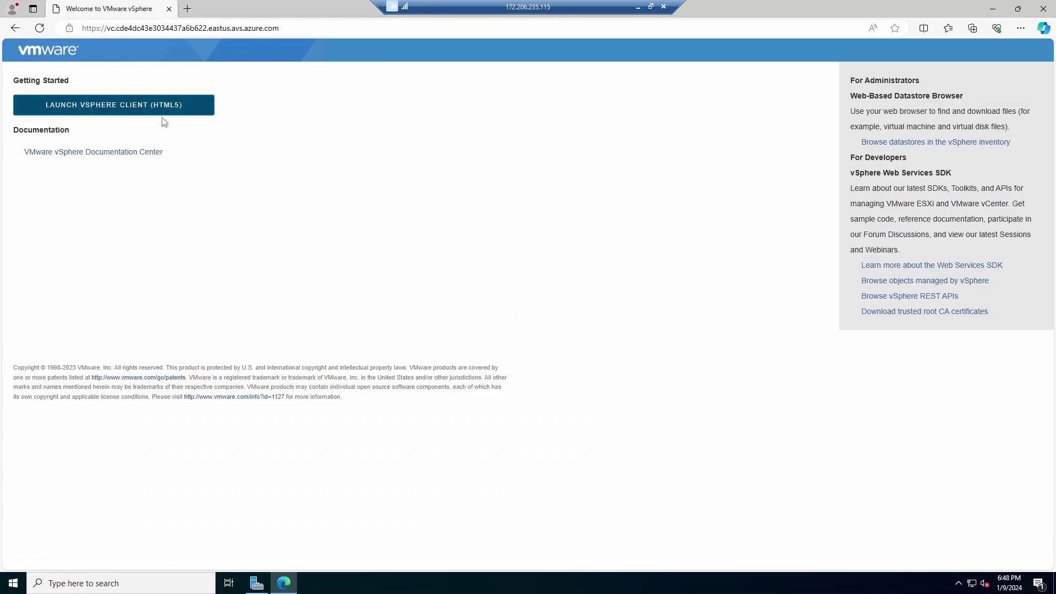
{"action": "left_click", "coordinate": [123, 105]}
Step: Log in to vSphere with the admin username and password copied from the Azure portal
{"action": "left_click", "coordinate": [637, 7]}
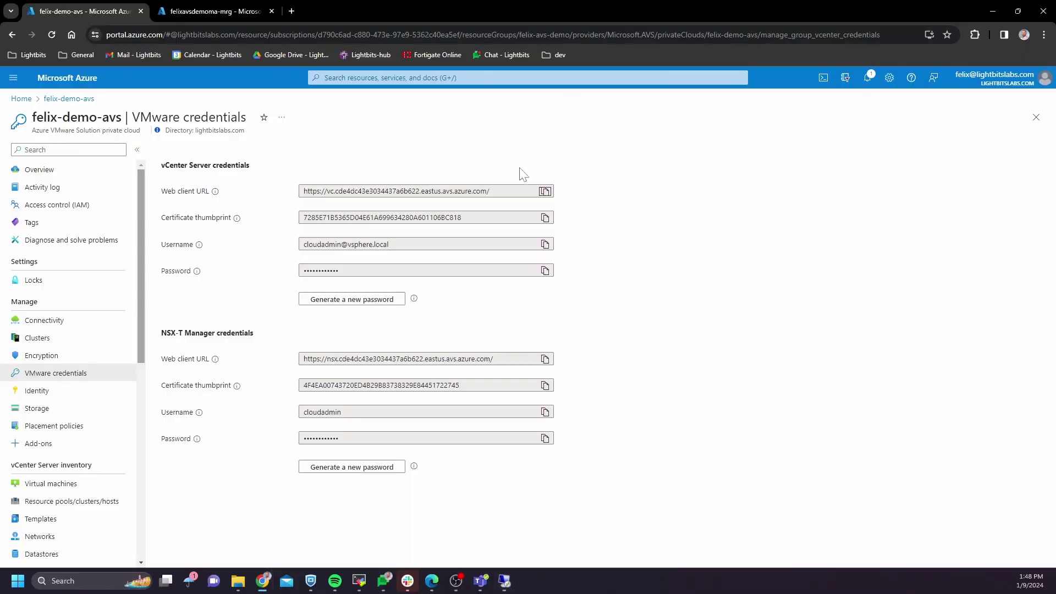
{"action": "left_click", "coordinate": [545, 244]}
{"action": "left_click", "coordinate": [503, 582]}
{"action": "left_click", "coordinate": [93, 272]}
{"action": "key", "text": "ctrl+v"}
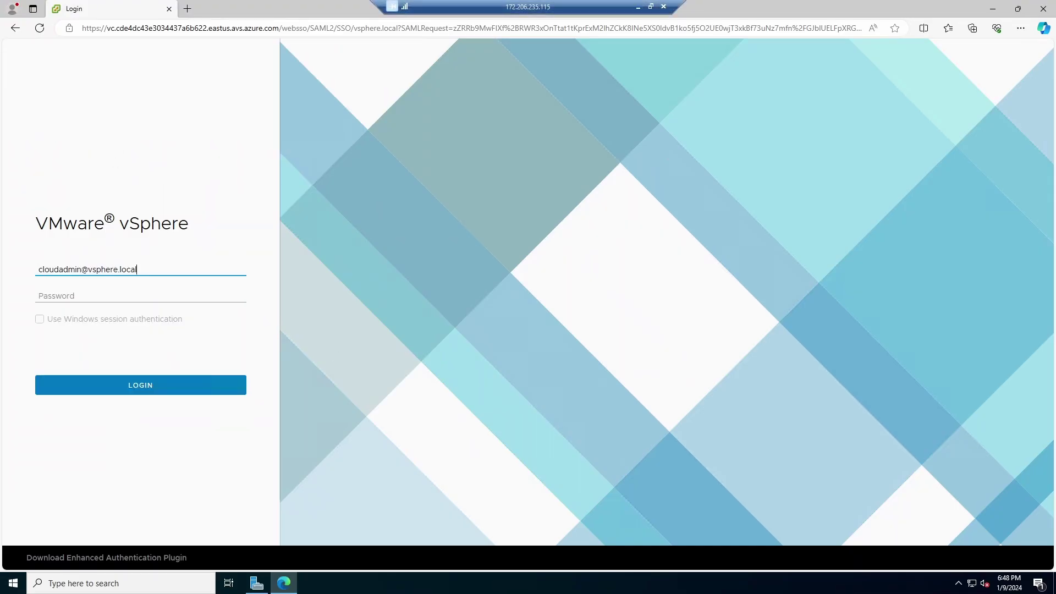
{"action": "left_click", "coordinate": [638, 7]}
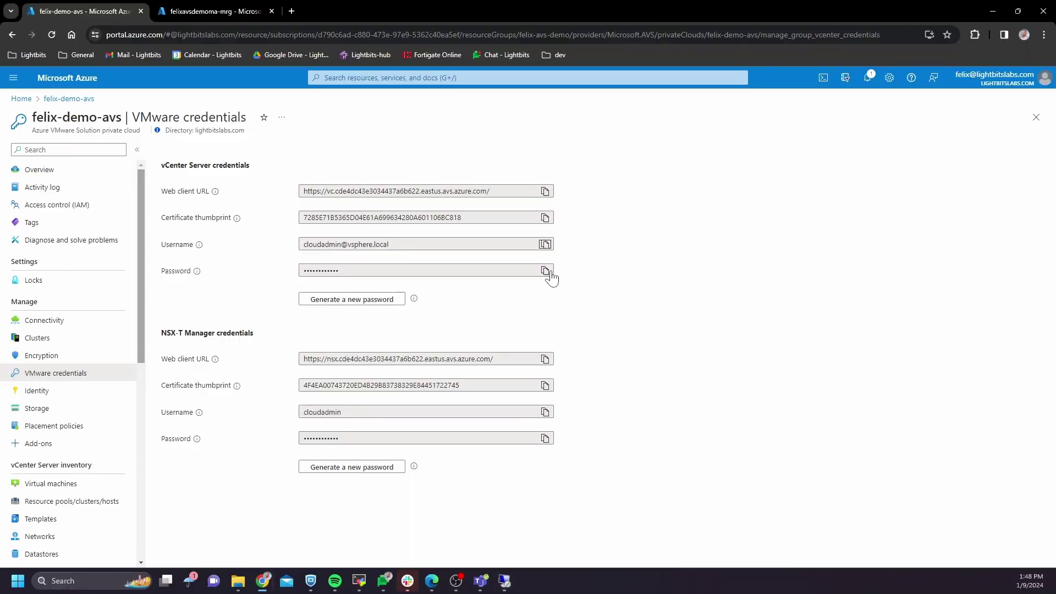
{"action": "left_click", "coordinate": [502, 583]}
{"action": "left_click", "coordinate": [110, 297]}
{"action": "key", "text": "ctrl+v"}
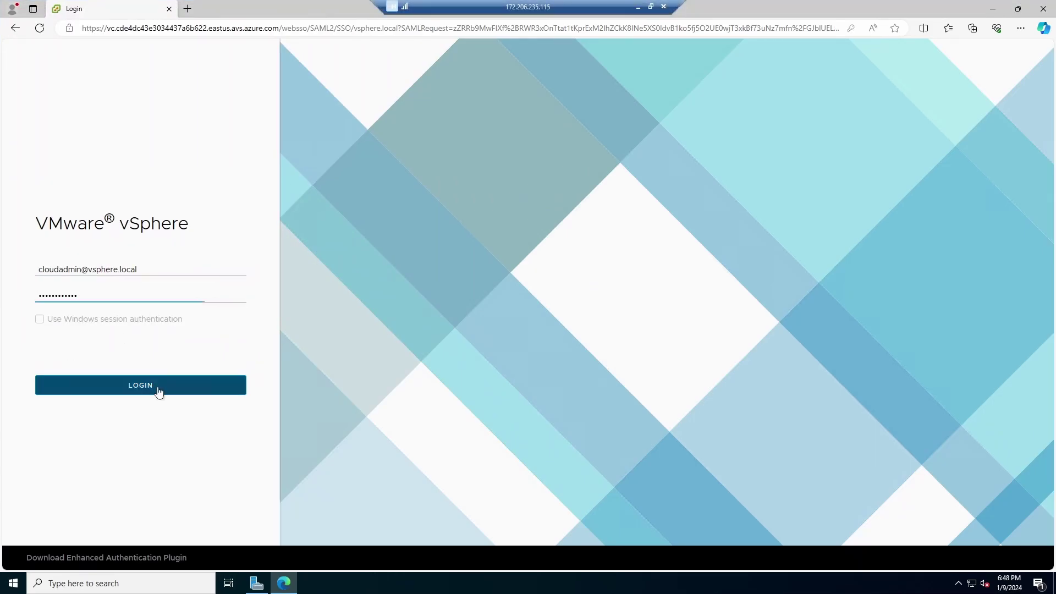
{"action": "left_click", "coordinate": [160, 392]}
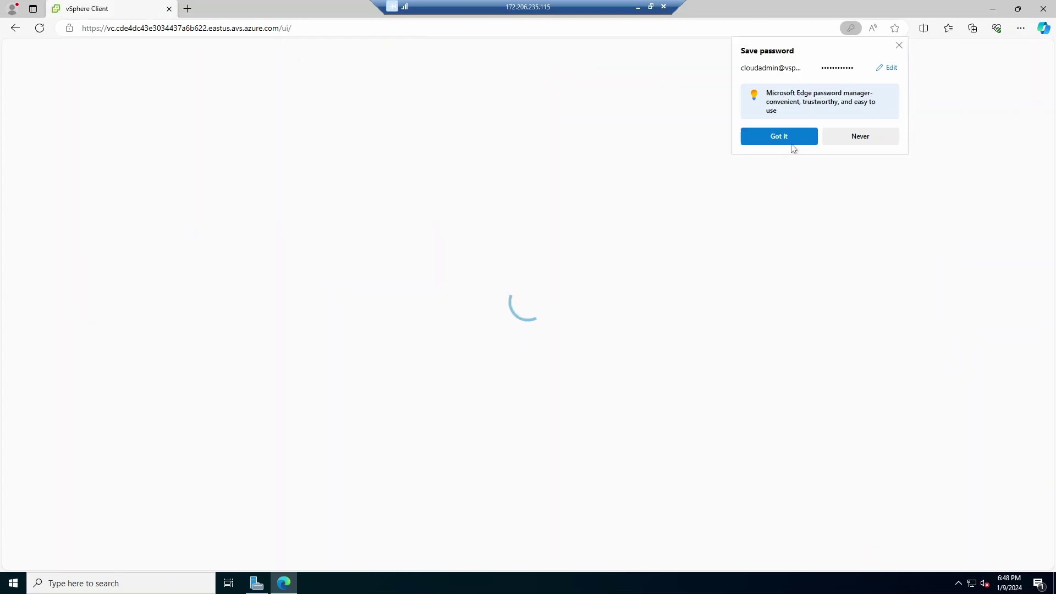
{"action": "left_click", "coordinate": [781, 137]}
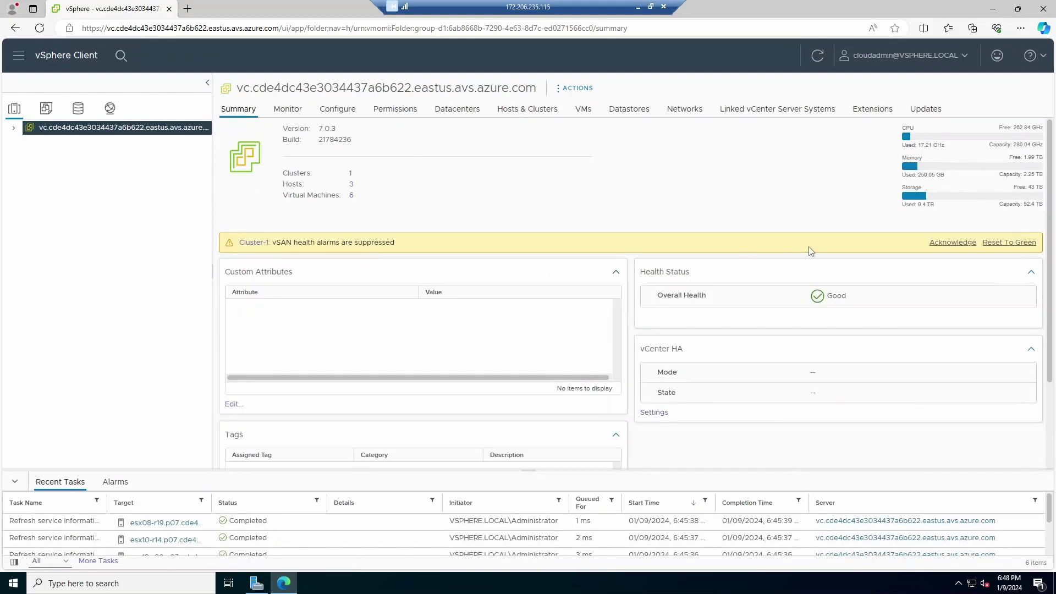
Step: Reset the vSAN health alarm to green and open host esx08-r19 from Cluster-1 in the inventory
{"action": "left_click", "coordinate": [1017, 244]}
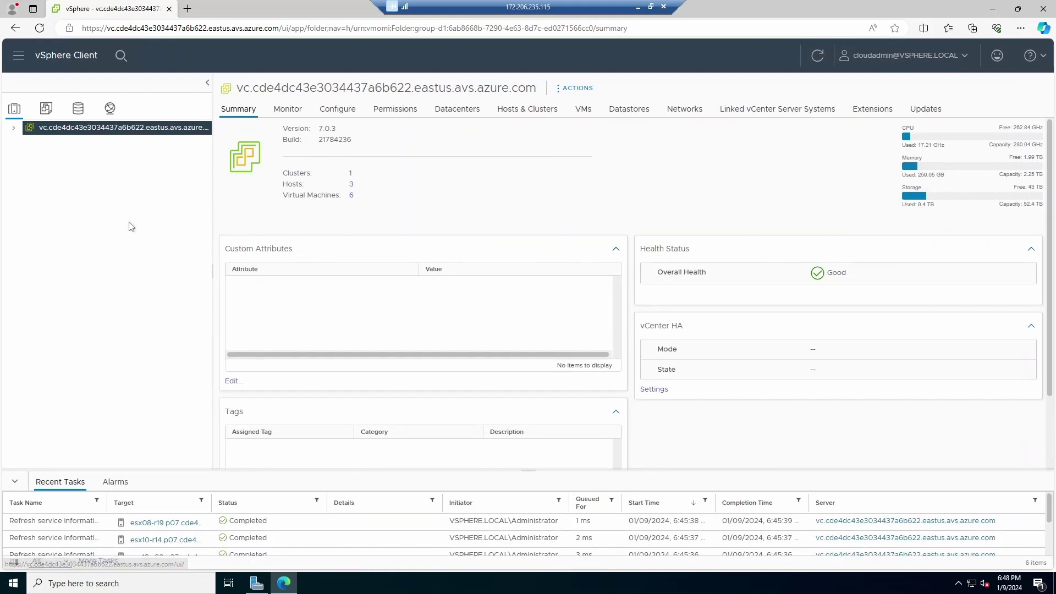
{"action": "left_click", "coordinate": [12, 130]}
{"action": "left_click", "coordinate": [25, 143]}
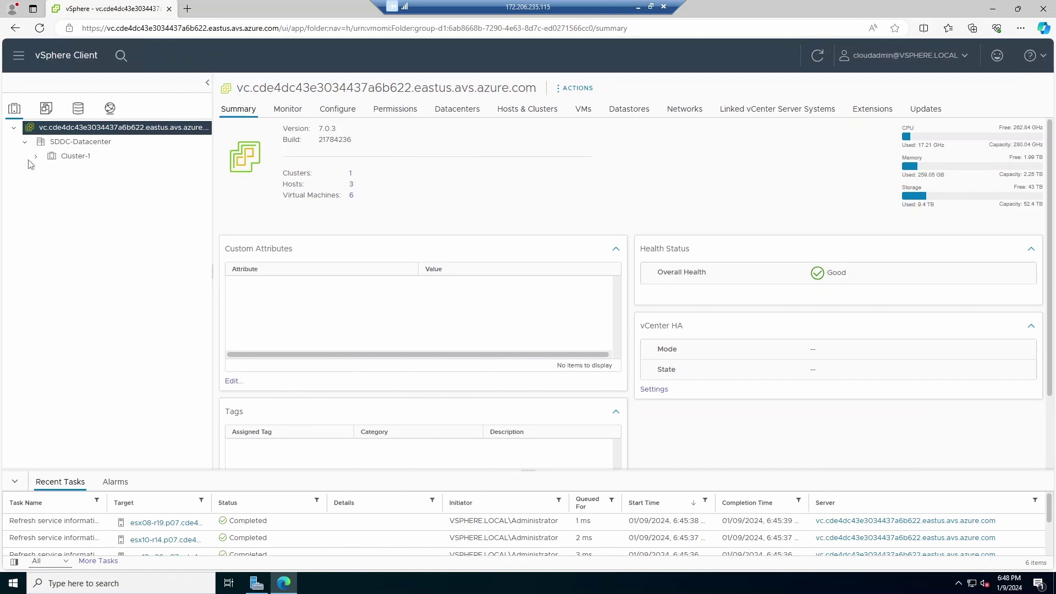
{"action": "left_click", "coordinate": [36, 157]}
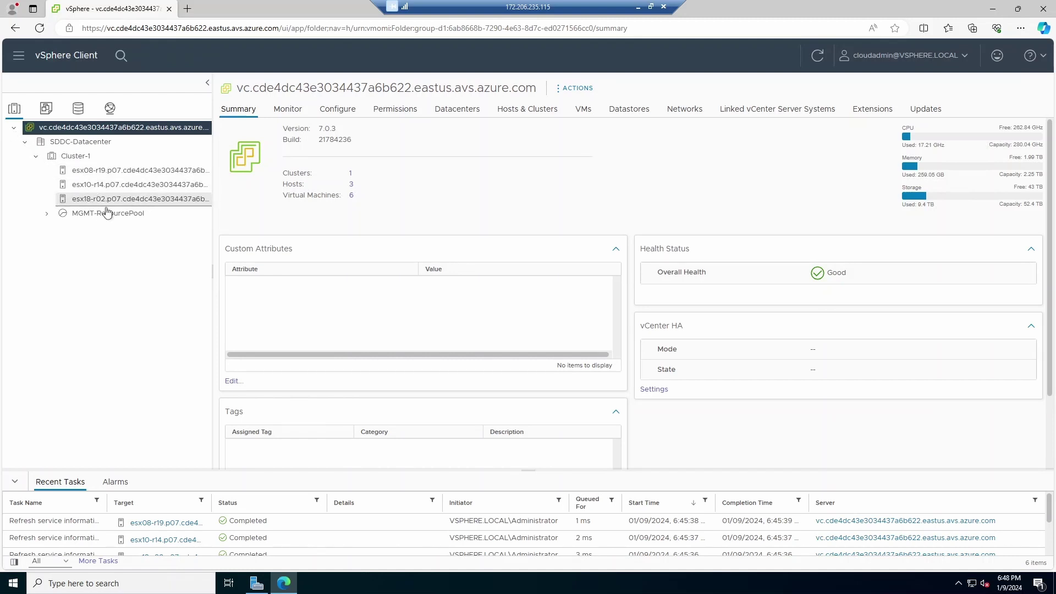
{"action": "left_click", "coordinate": [100, 172]}
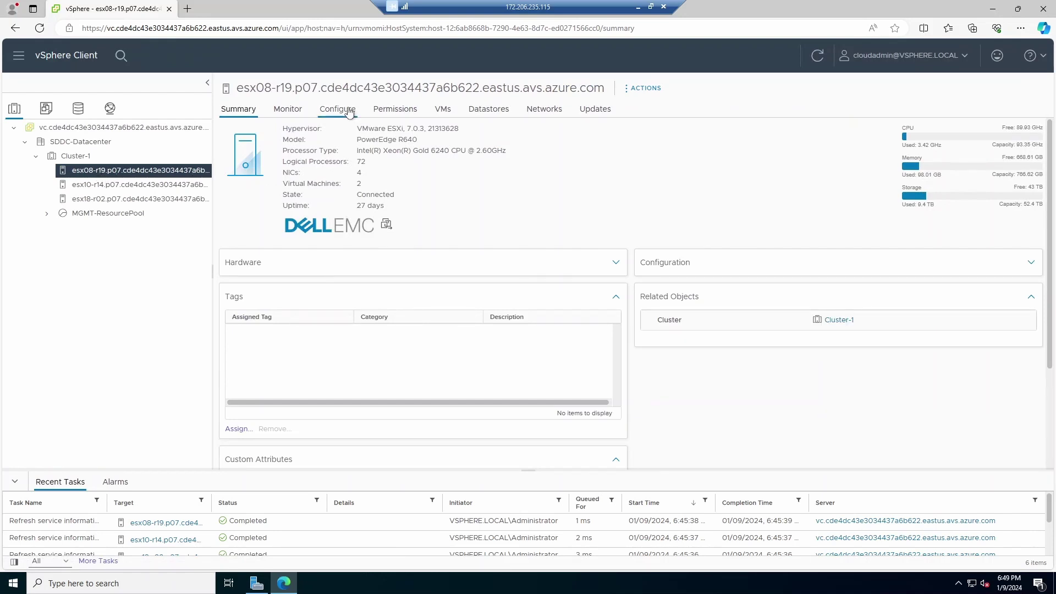
Step: List the host's VMkernel adapters under Configure > Networking and inspect adapter vmk4
{"action": "left_click", "coordinate": [78, 108]}
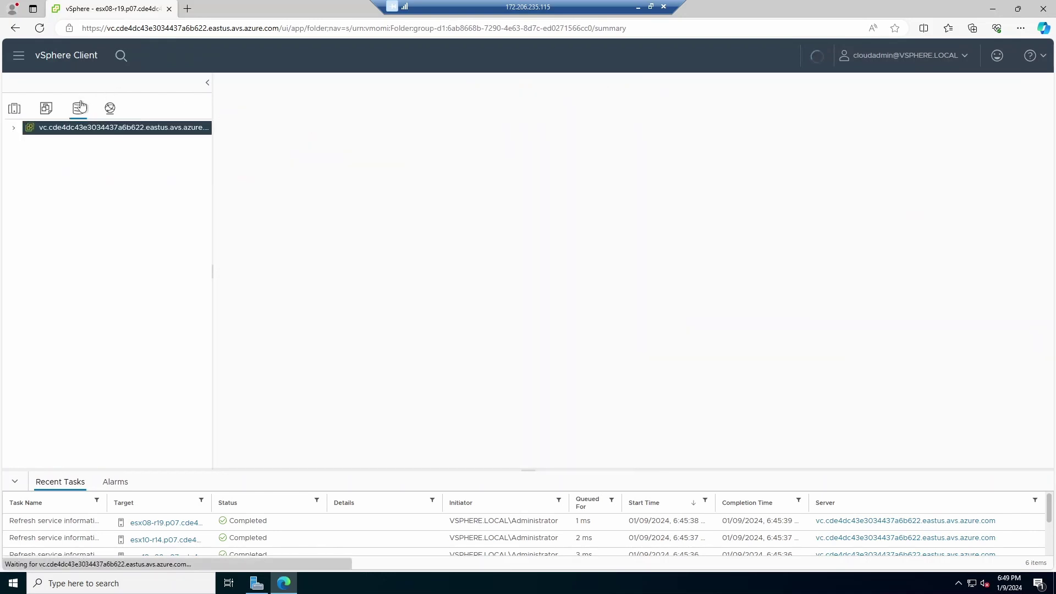
{"action": "left_click", "coordinate": [15, 128]}
{"action": "left_click", "coordinate": [25, 142]}
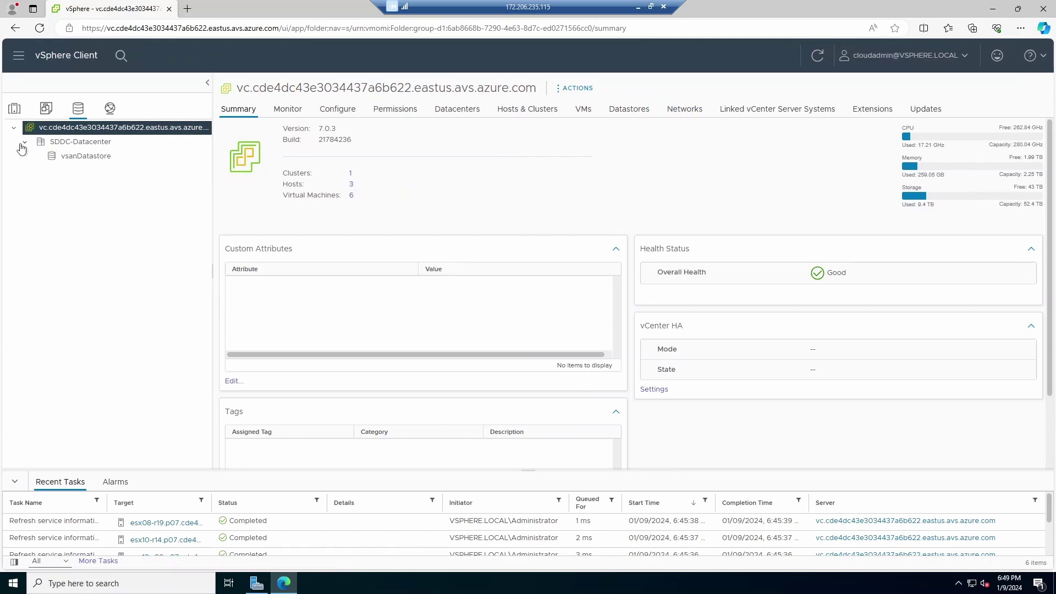
{"action": "left_click", "coordinate": [15, 109]}
{"action": "left_click", "coordinate": [338, 109]}
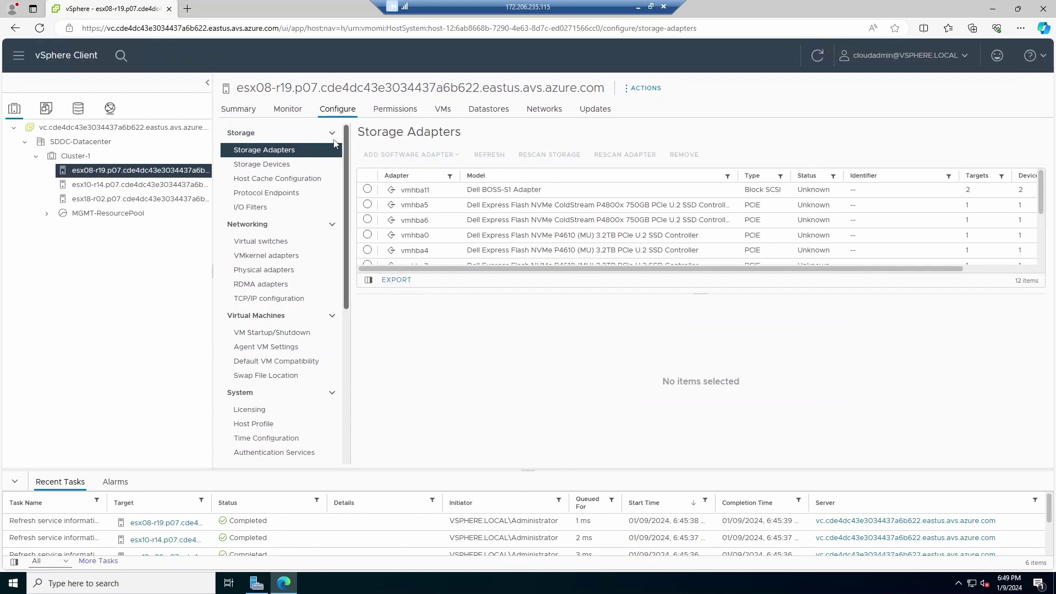
{"action": "left_click", "coordinate": [291, 258]}
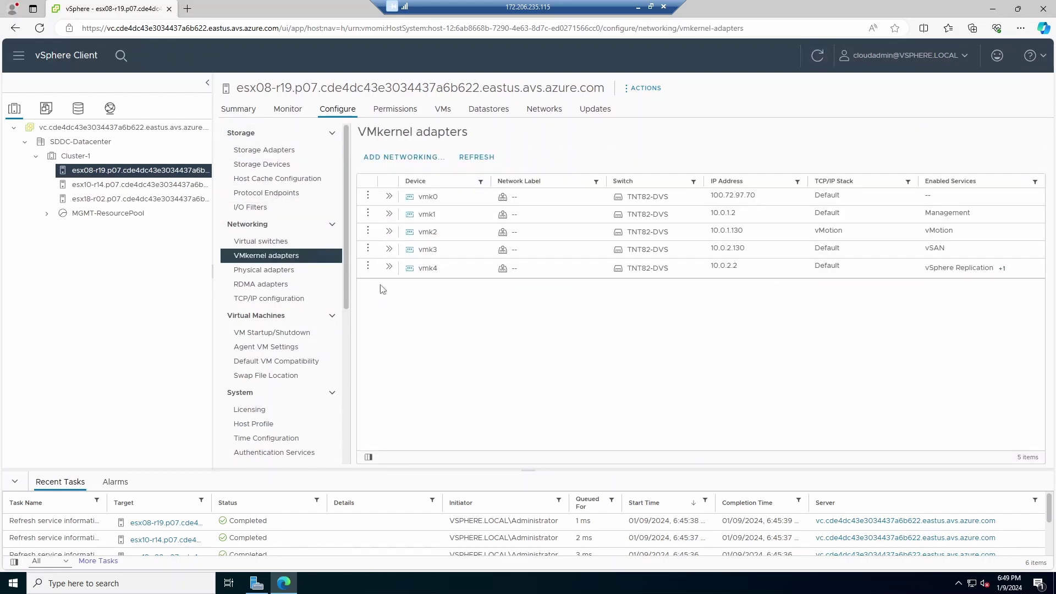
{"action": "left_click", "coordinate": [389, 267]}
{"action": "left_click", "coordinate": [389, 268]}
Step: Enter 10.100.0.0/24 as the private cloud's external storage address block and save it
{"action": "left_click", "coordinate": [638, 7]}
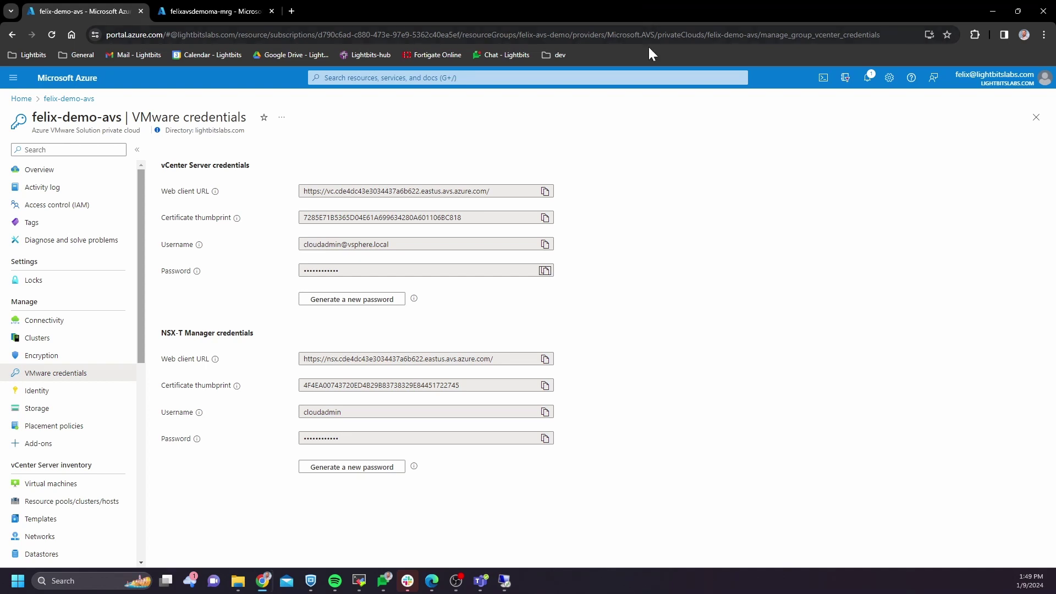
{"action": "left_click", "coordinate": [70, 417]}
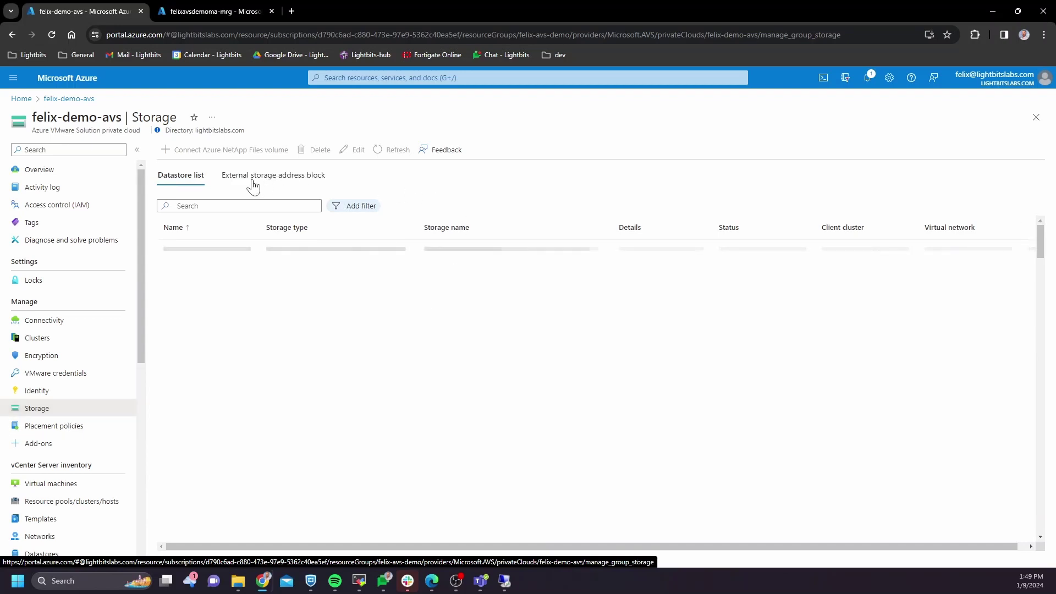
{"action": "left_click", "coordinate": [284, 176]}
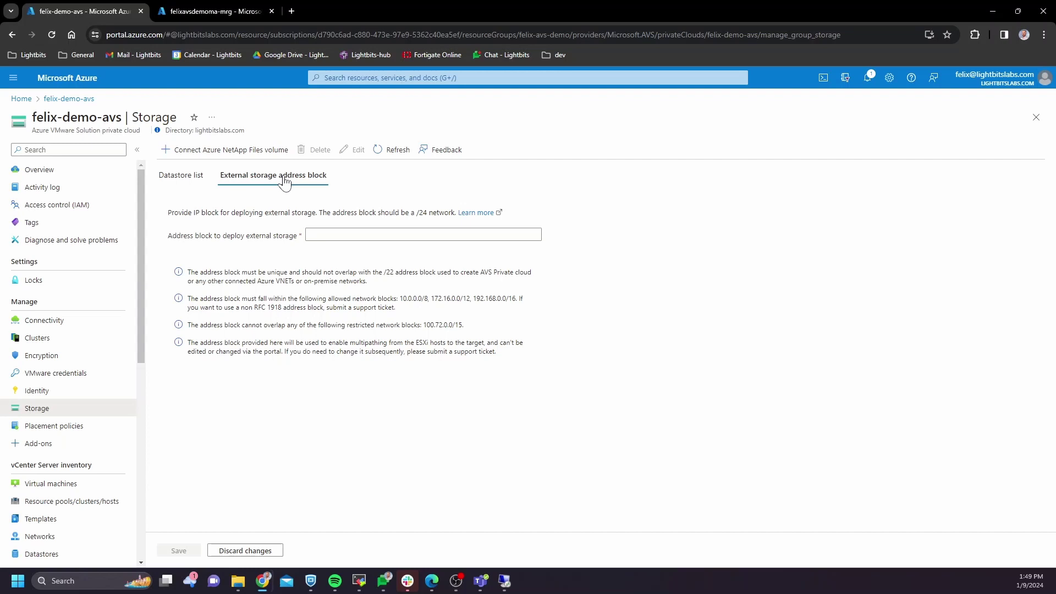
{"action": "left_click", "coordinate": [348, 235]}
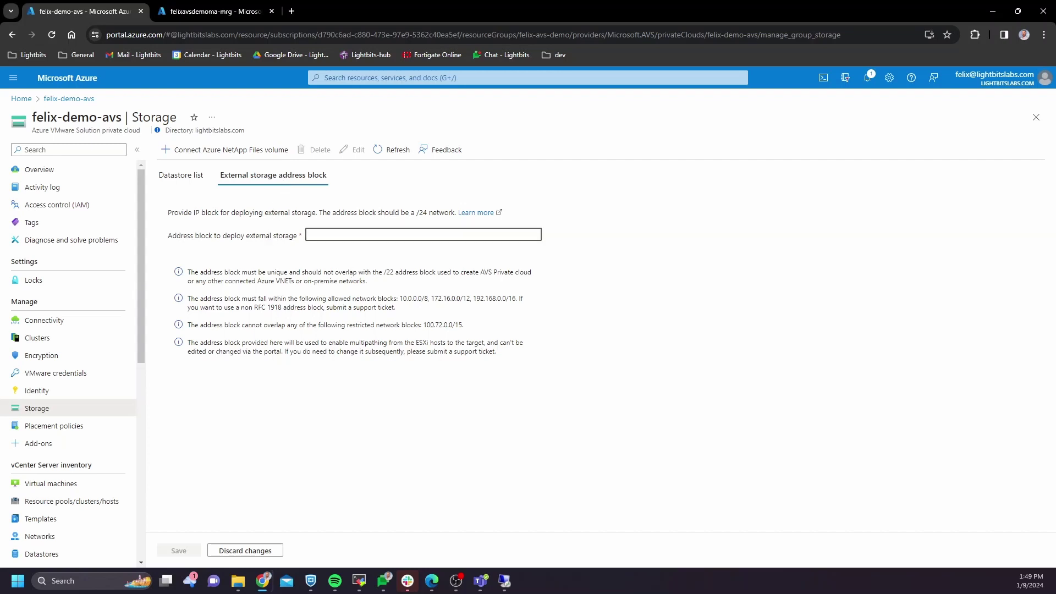
{"action": "type", "text": "10.100.0.0/24"}
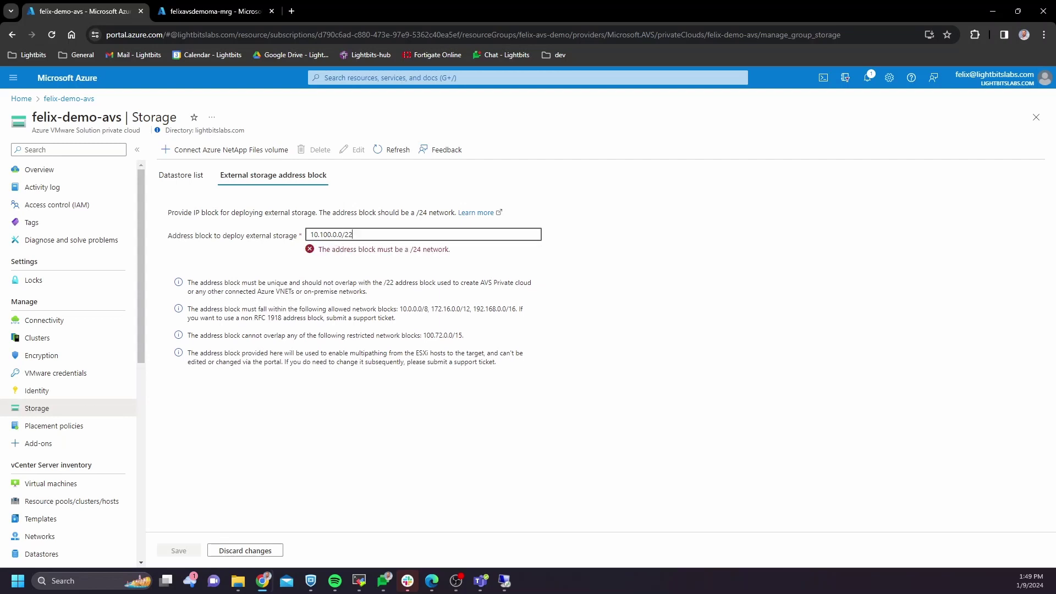
{"action": "left_click", "coordinate": [643, 294]}
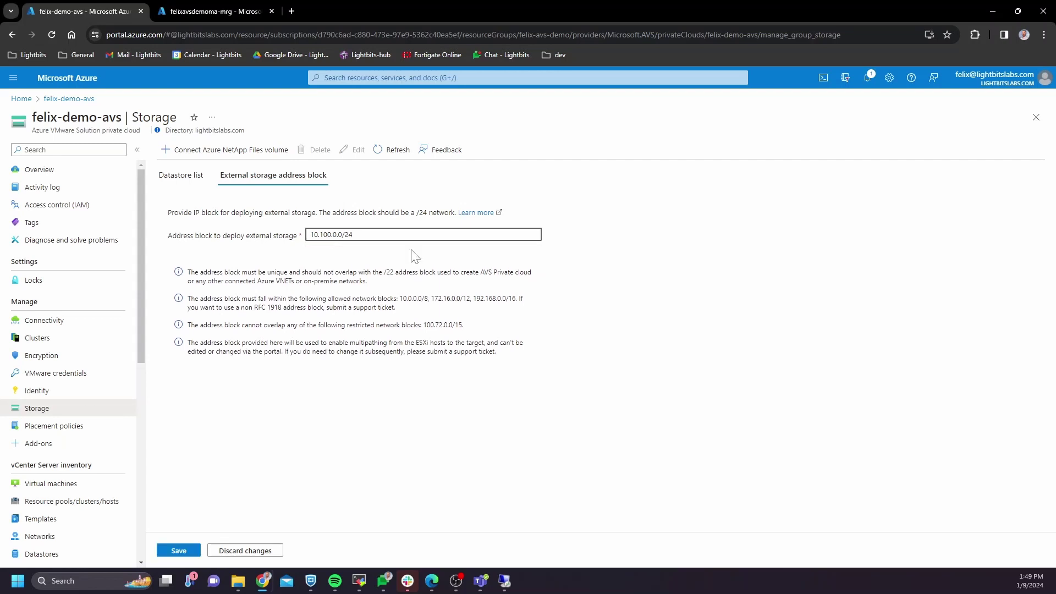
{"action": "left_click", "coordinate": [184, 552]}
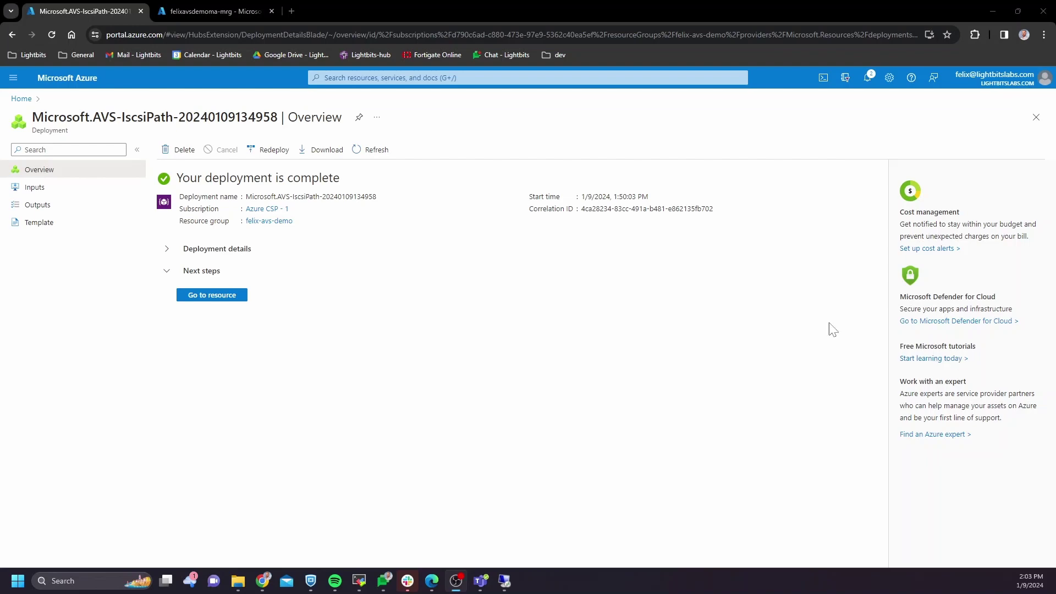
Step: Check hosts esx10-r14, esx18-r02 and esx08-r19 in vSphere for new vmk5 and vmk6 adapters on 10.100.0.x
{"action": "left_click", "coordinate": [504, 581]}
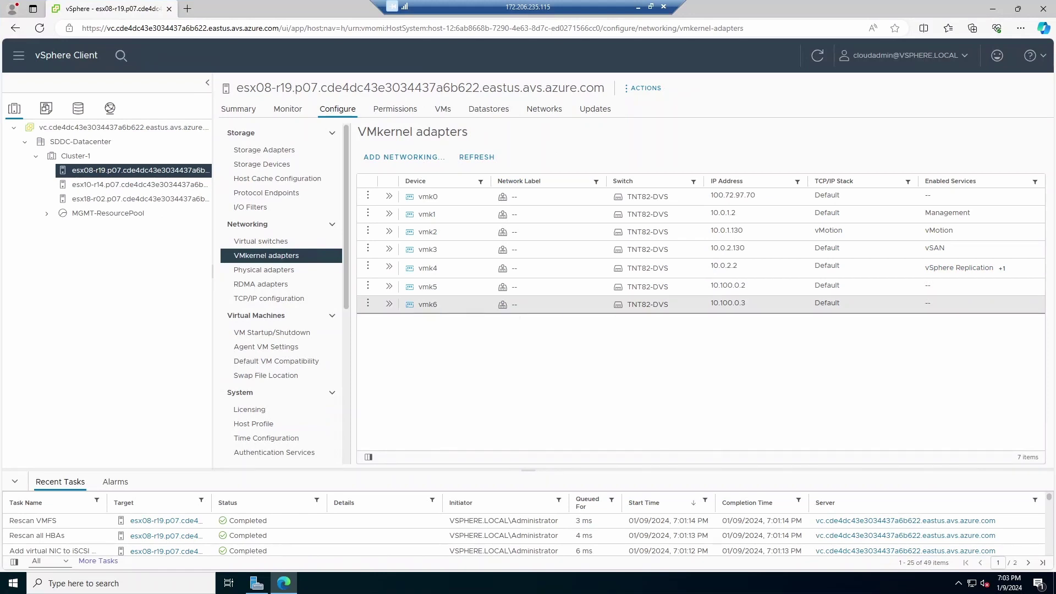
{"action": "left_click", "coordinate": [122, 186]}
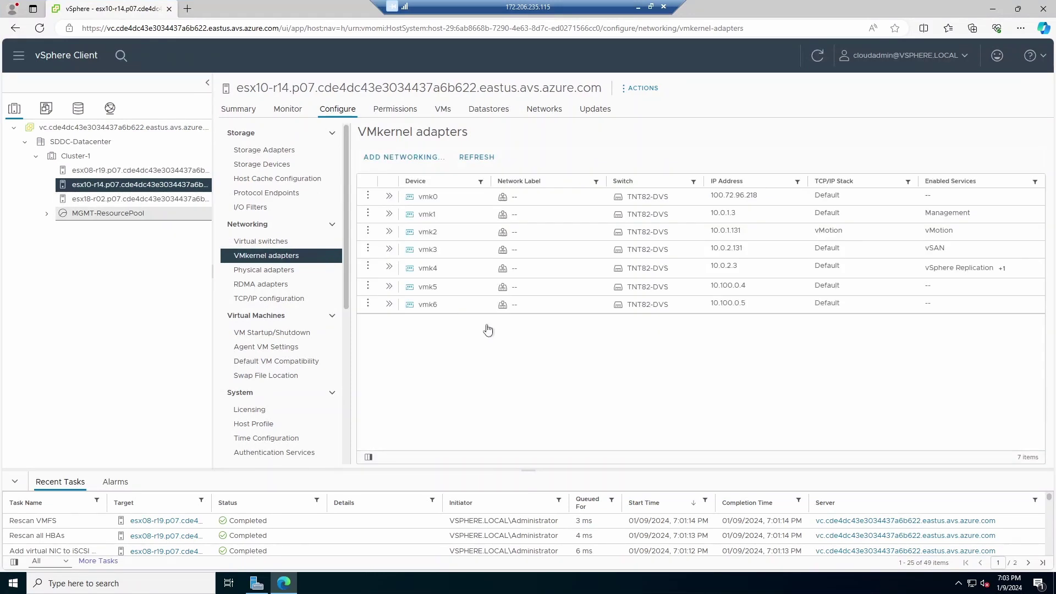
{"action": "left_click", "coordinate": [142, 199]}
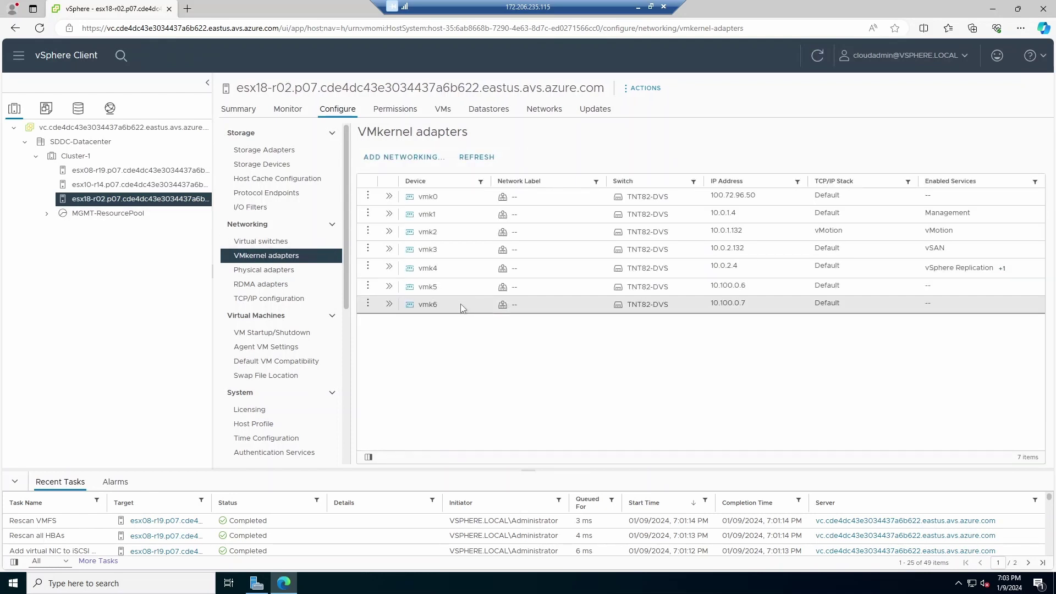
{"action": "left_click", "coordinate": [138, 170]}
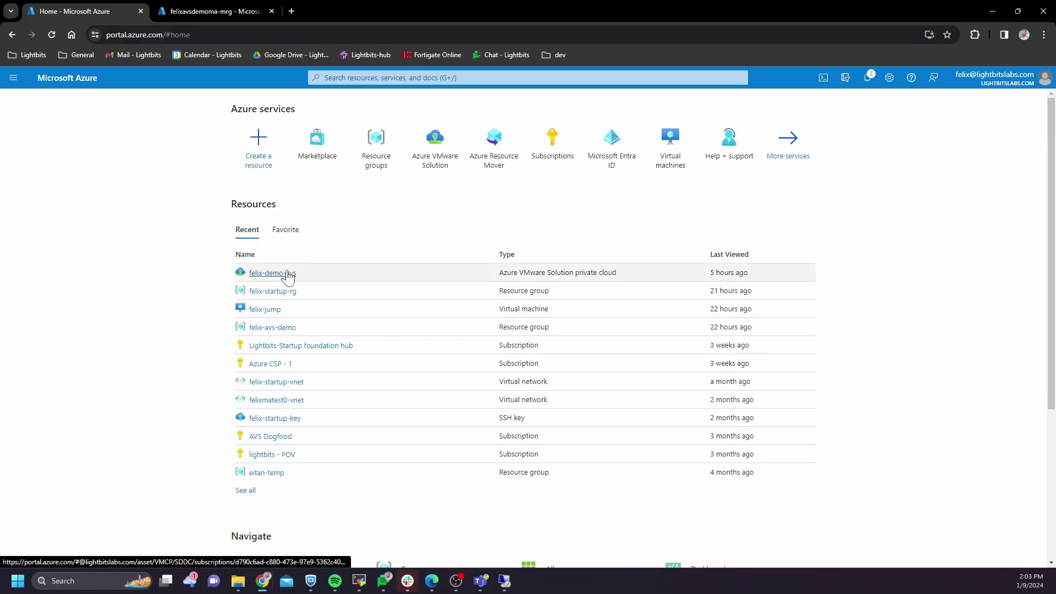
Step: Show the felixavsdemoma-mrg managed resource group overview with its 24 resources
{"action": "left_click", "coordinate": [288, 275]}
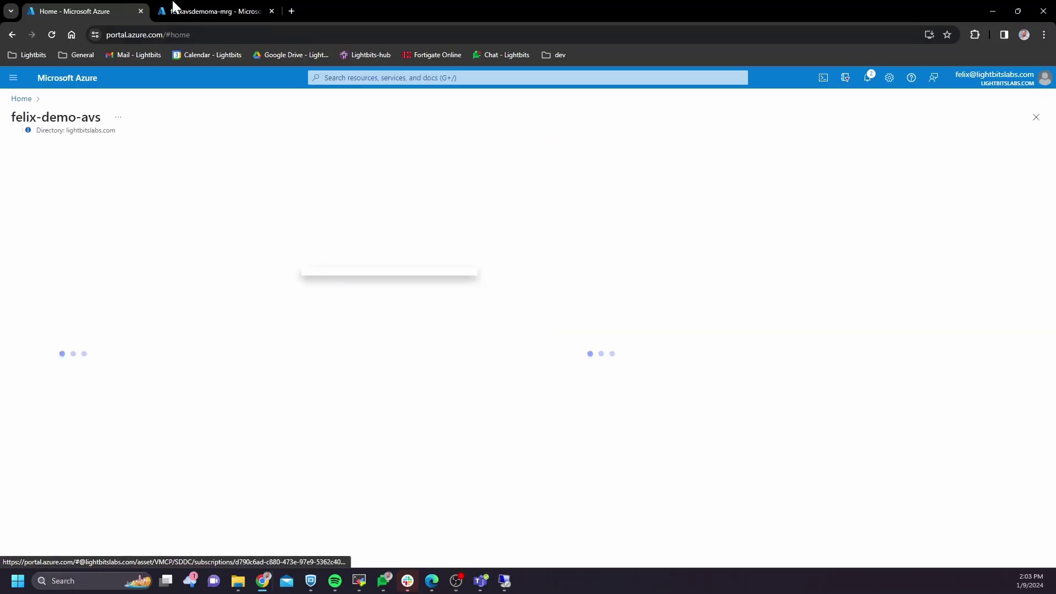
{"action": "left_click", "coordinate": [207, 11]}
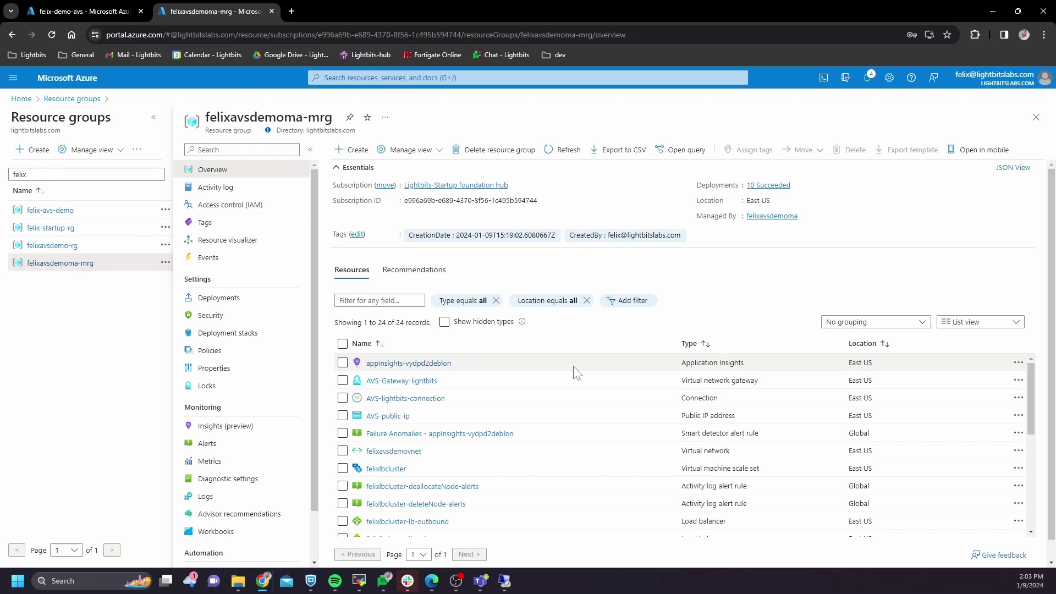
Step: Open scale set instance felixlbcluster_0 and copy its private IP address 10.1.0.6
{"action": "scroll", "coordinate": [575, 373], "scroll_direction": "down", "scroll_amount": 2}
{"action": "scroll", "coordinate": [385, 418], "scroll_direction": "up", "scroll_amount": 1}
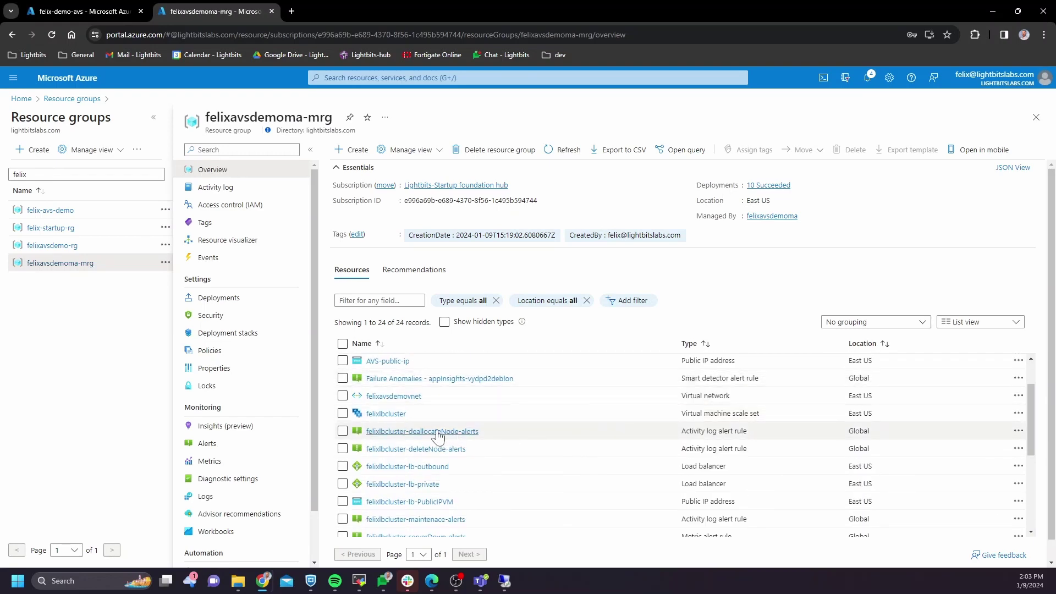
{"action": "left_click", "coordinate": [379, 418]}
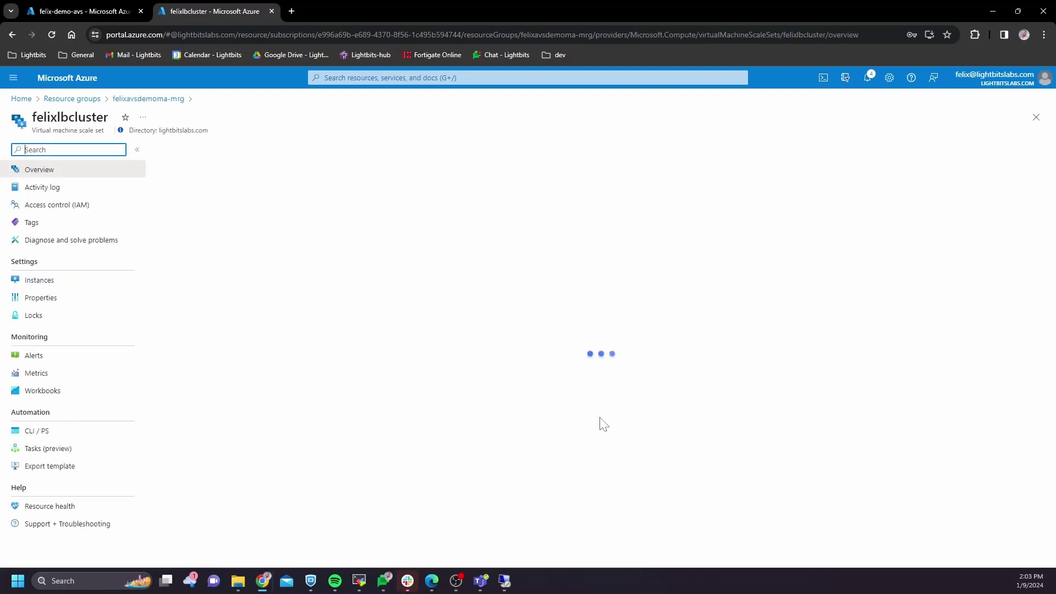
{"action": "left_click", "coordinate": [58, 283]}
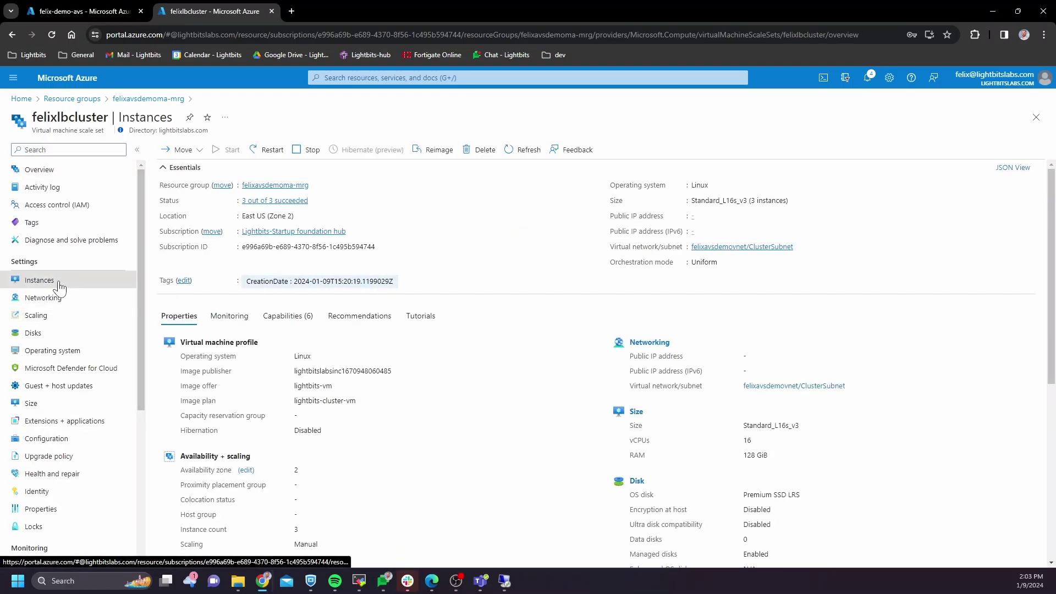
{"action": "left_click", "coordinate": [209, 214]}
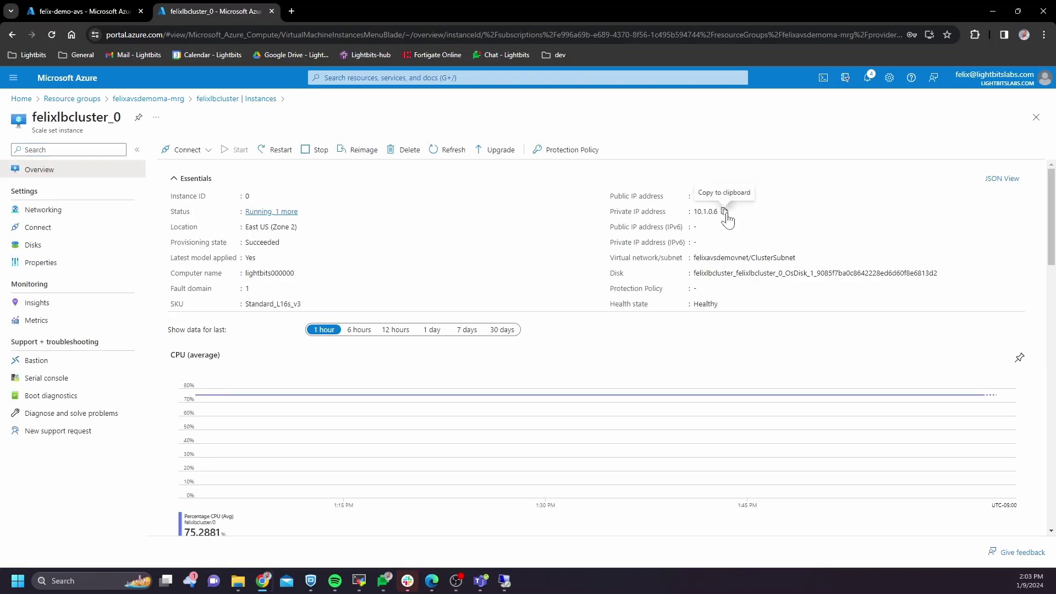
{"action": "left_click", "coordinate": [725, 212]}
Step: Launch PuTTY on the jumpbox and paste the node IP 10.1.0.6 as the host name
{"action": "left_click", "coordinate": [504, 580]}
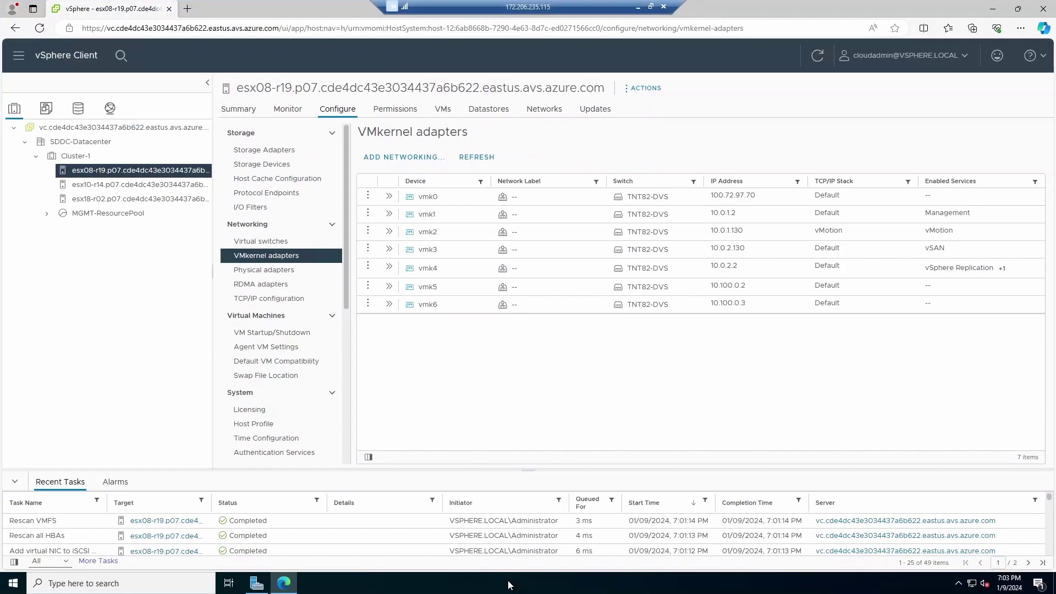
{"action": "left_click", "coordinate": [121, 583]}
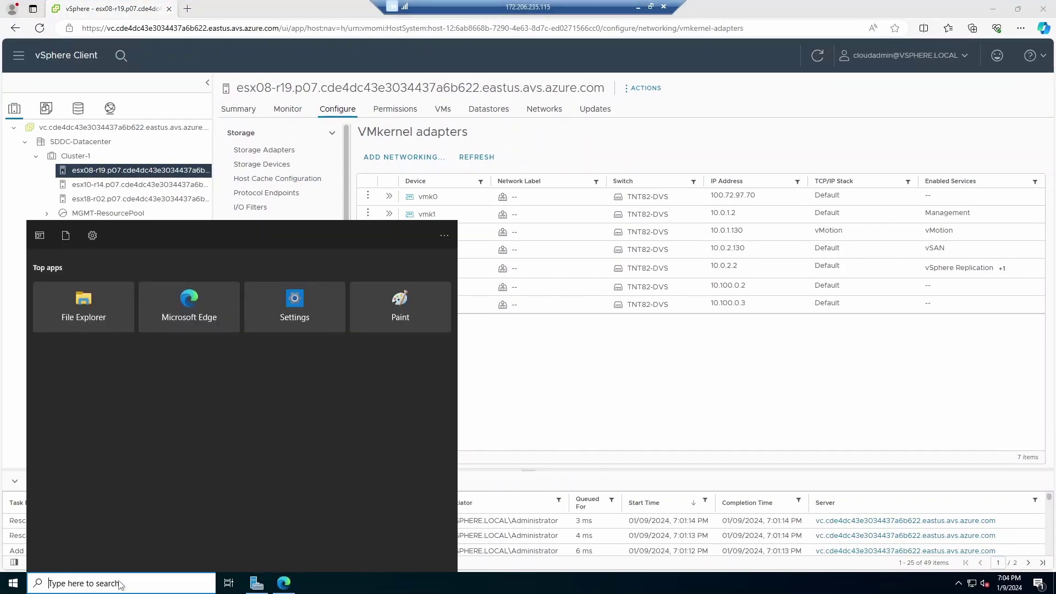
{"action": "type", "text": "putty"}
{"action": "left_click", "coordinate": [112, 283]}
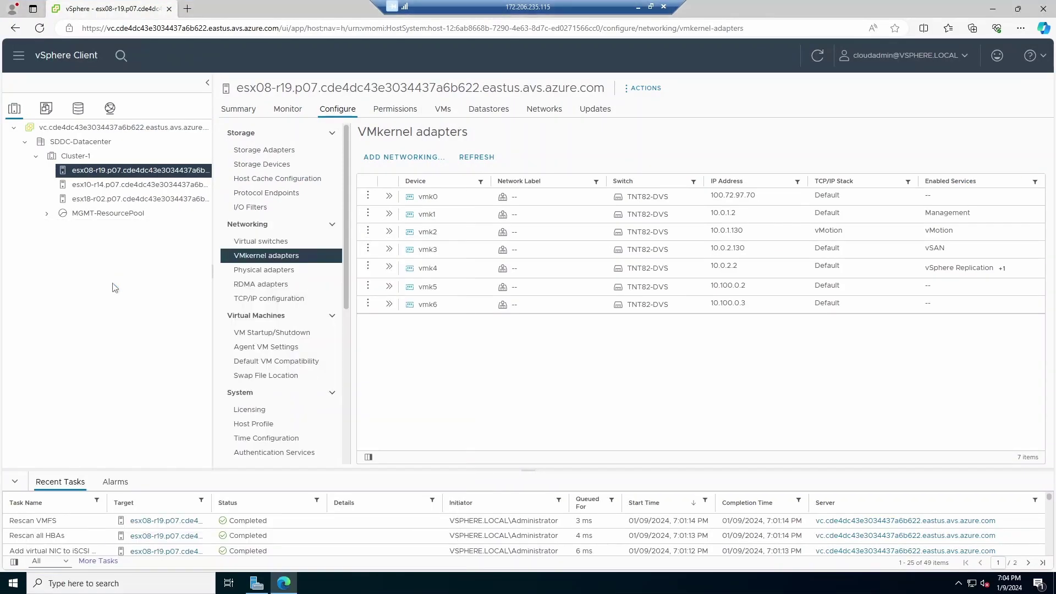
{"action": "key", "text": "ctrl+v"}
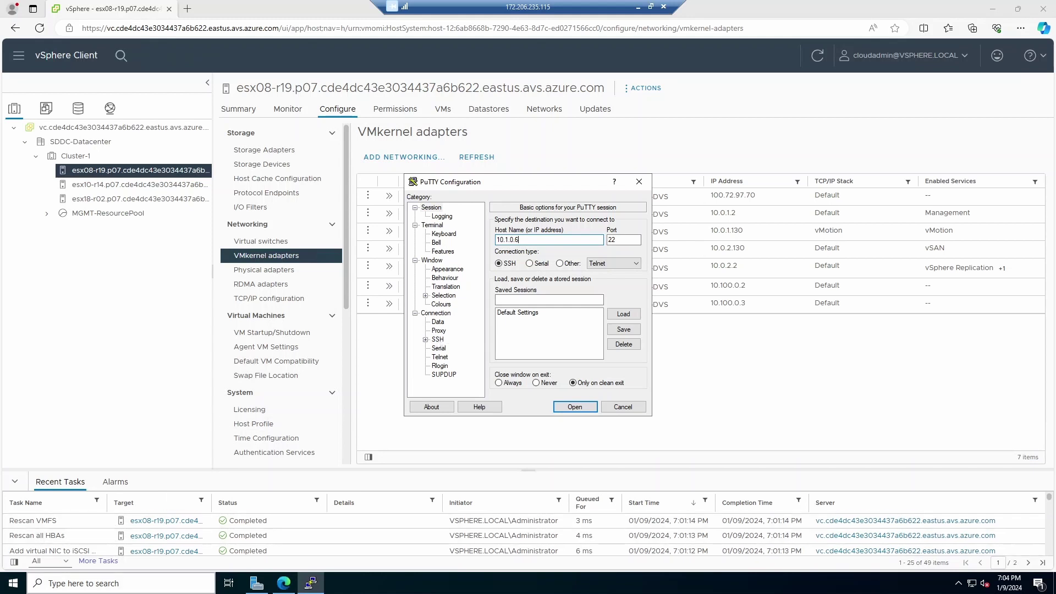
Step: Load the felixavsdemo-key .pem private key into PuTTYgen
{"action": "left_click", "coordinate": [125, 584]}
{"action": "type", "text": "puttyg"}
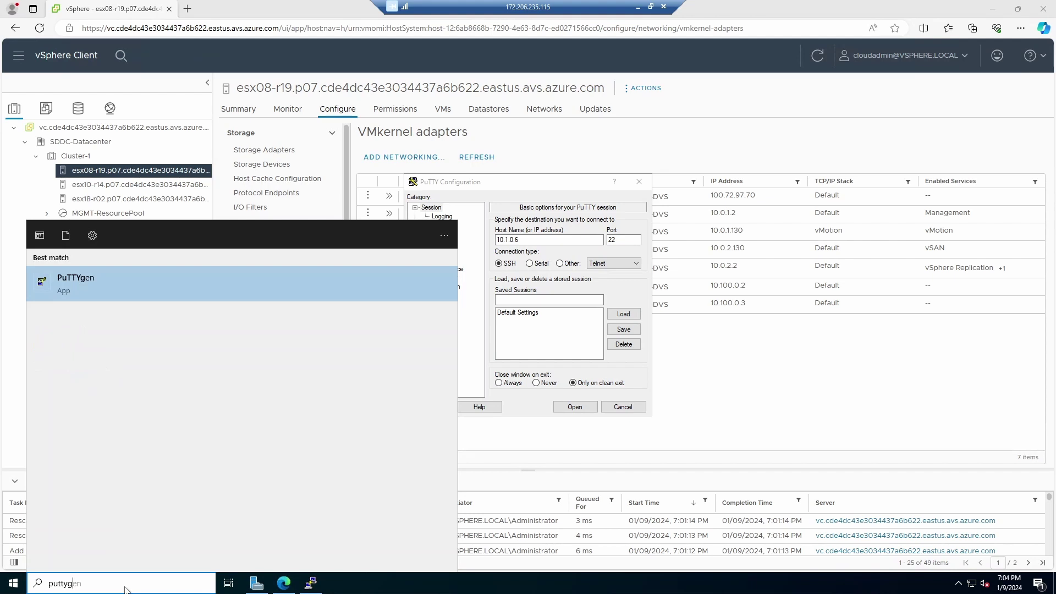
{"action": "left_click", "coordinate": [170, 299]}
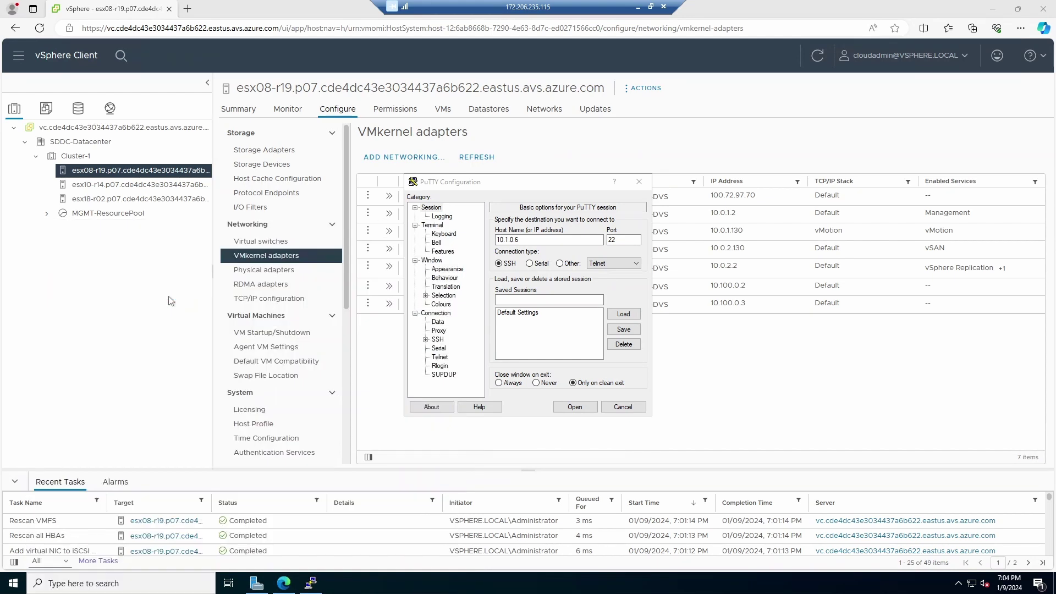
{"action": "left_click", "coordinate": [660, 349]}
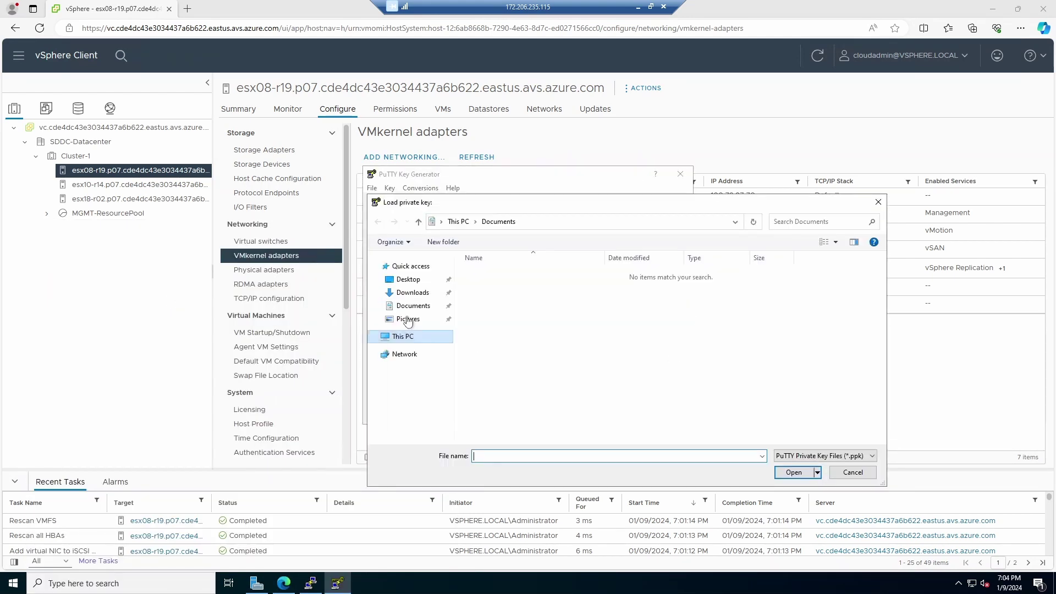
{"action": "left_click", "coordinate": [825, 455]}
{"action": "left_click", "coordinate": [809, 471]}
{"action": "left_click", "coordinate": [517, 273]}
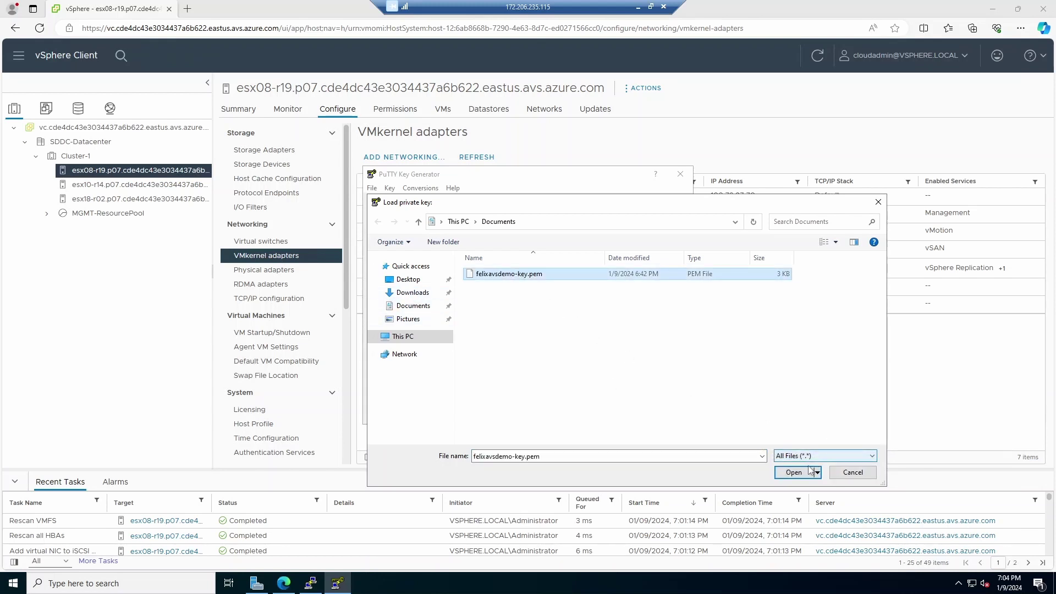
{"action": "left_click", "coordinate": [793, 472]}
{"action": "left_click", "coordinate": [592, 339]}
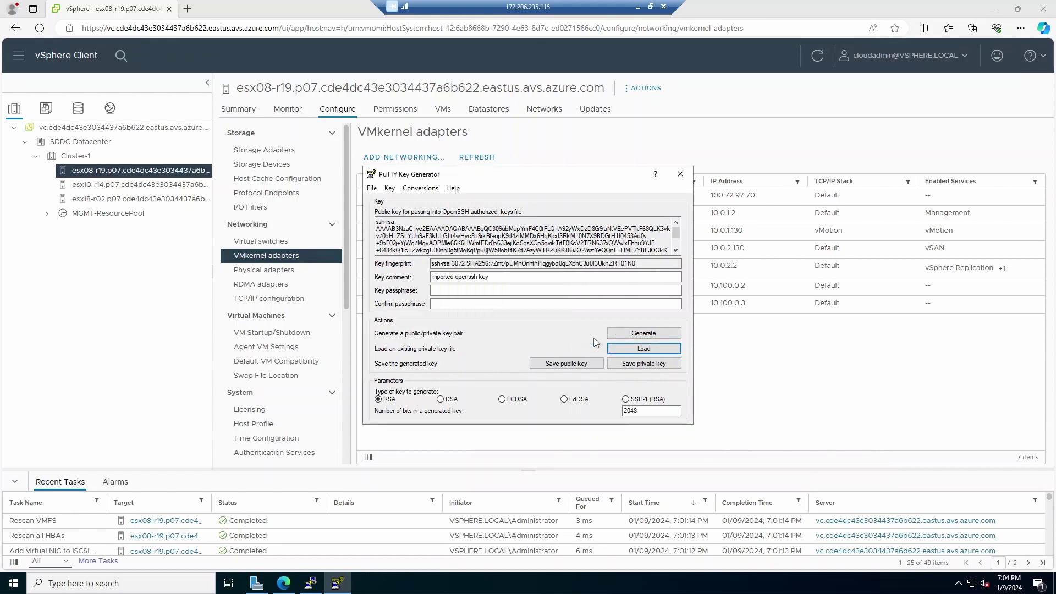
Step: Save the key without a passphrase as a PuTTY .ppk file in Documents, then close PuTTYgen
{"action": "left_click", "coordinate": [644, 364]}
{"action": "left_click", "coordinate": [551, 331]}
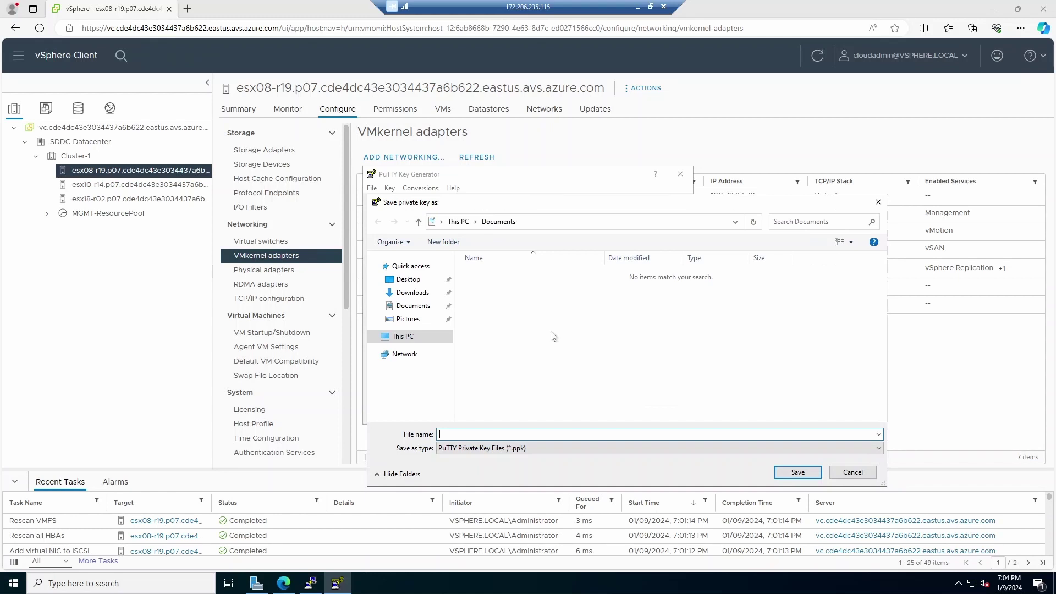
{"action": "left_click", "coordinate": [847, 448]}
{"action": "left_click", "coordinate": [654, 468]}
{"action": "left_click", "coordinate": [511, 276]}
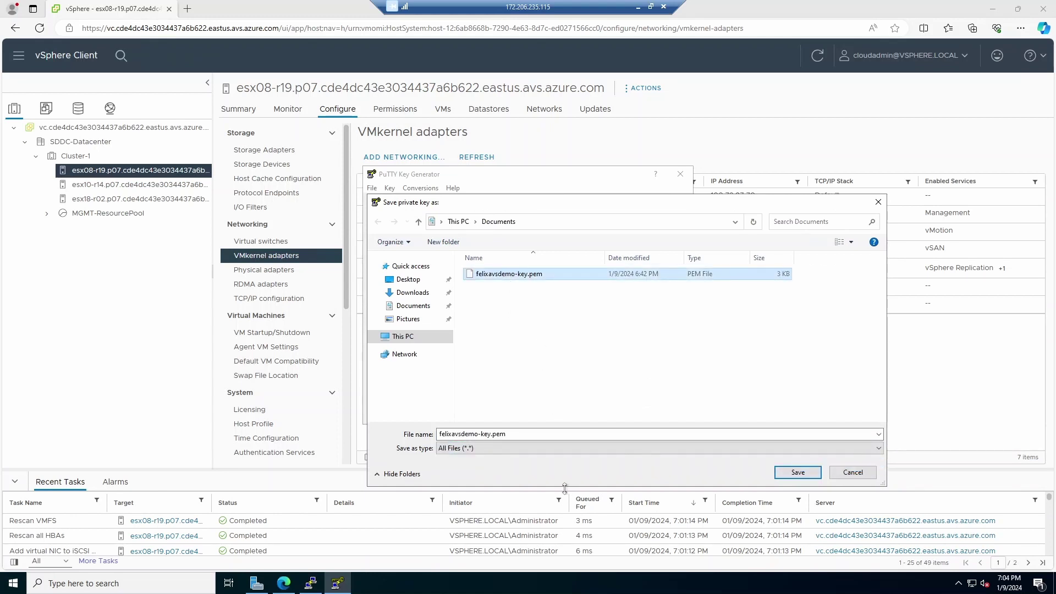
{"action": "left_click", "coordinate": [556, 435]}
{"action": "key", "text": "End"}
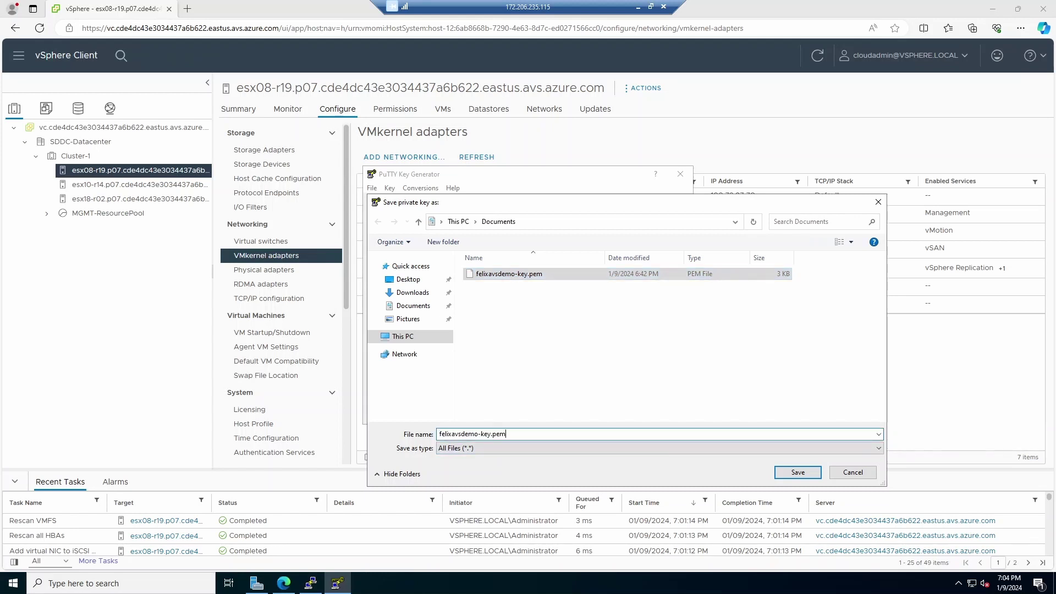
{"action": "key", "text": "BackSpace"}
{"action": "key", "text": "BackSpace"}
{"action": "key", "text": "BackSpace"}
{"action": "key", "text": "BackSpace"}
{"action": "left_click", "coordinate": [572, 448]}
{"action": "left_click", "coordinate": [549, 459]}
{"action": "left_click", "coordinate": [797, 472]}
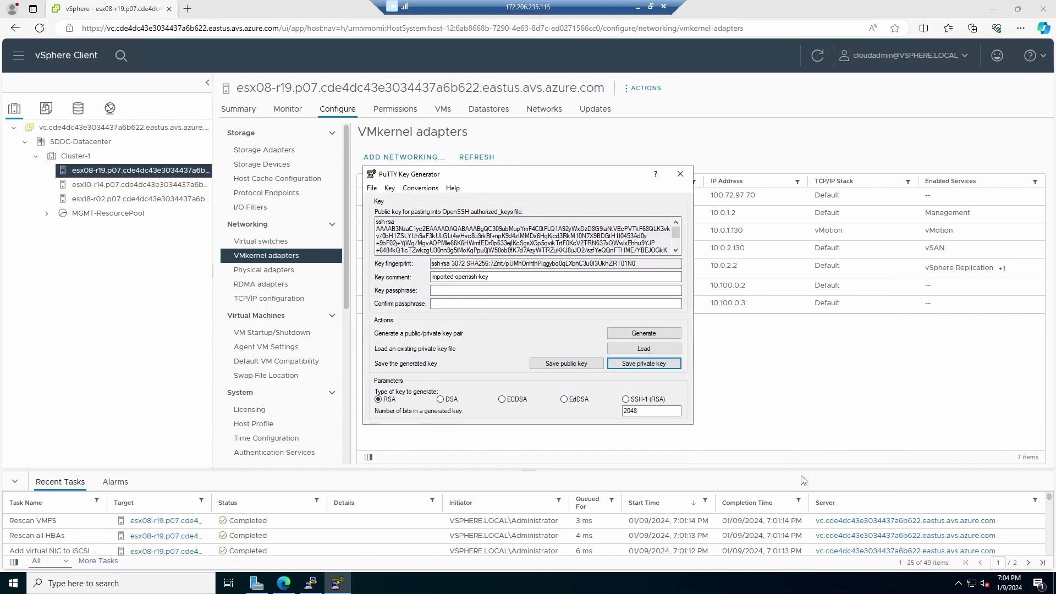
{"action": "left_click", "coordinate": [680, 174]}
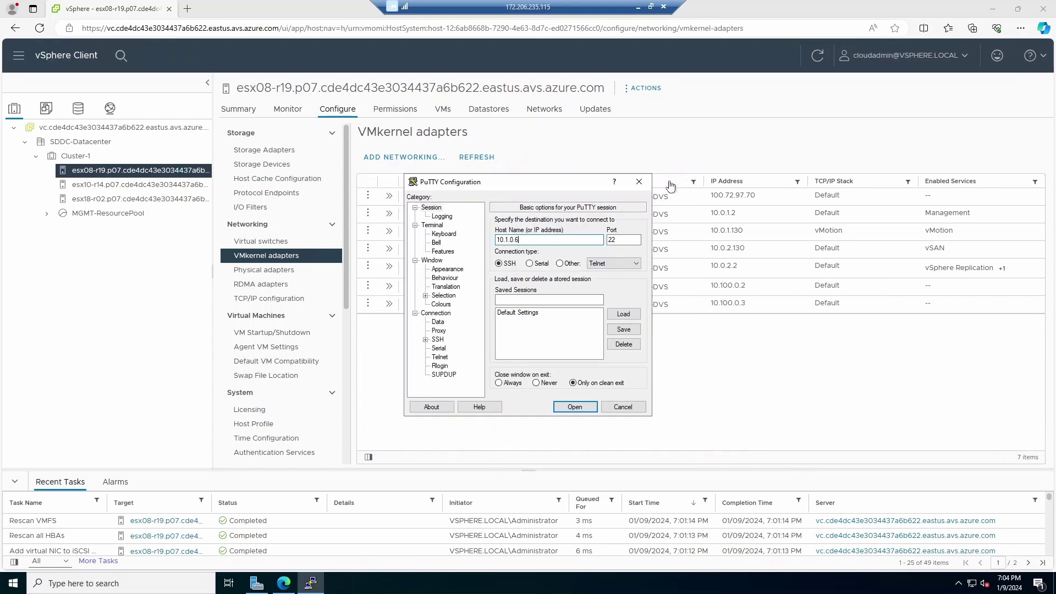
Step: Set the saved .ppk file as the private key under SSH Auth Credentials
{"action": "left_click", "coordinate": [425, 340]}
{"action": "left_click", "coordinate": [448, 349]}
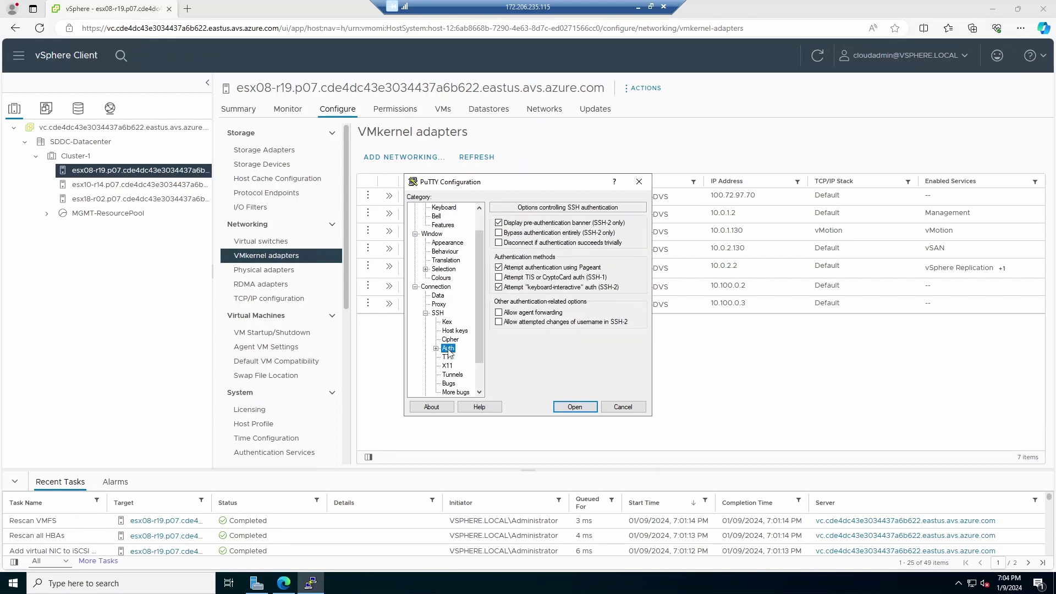
{"action": "double_click", "coordinate": [448, 351]}
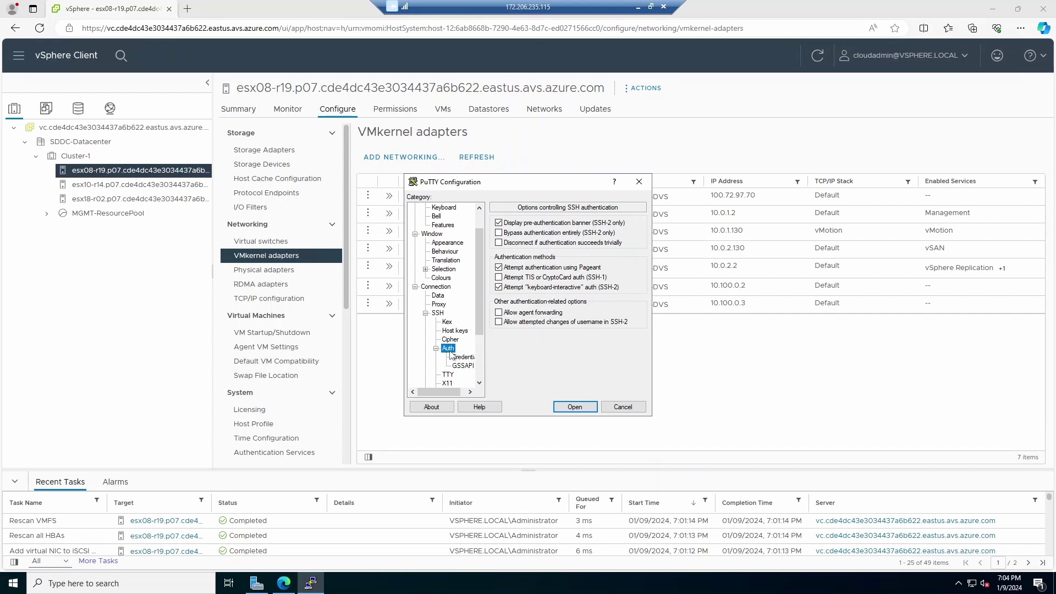
{"action": "left_click", "coordinate": [455, 357]}
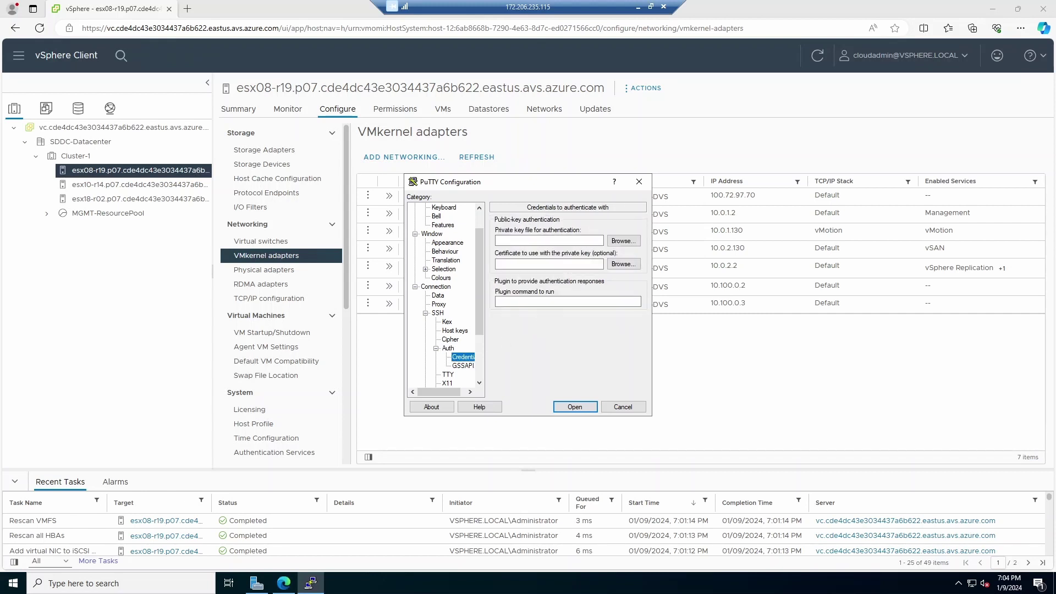
{"action": "left_click", "coordinate": [630, 242]}
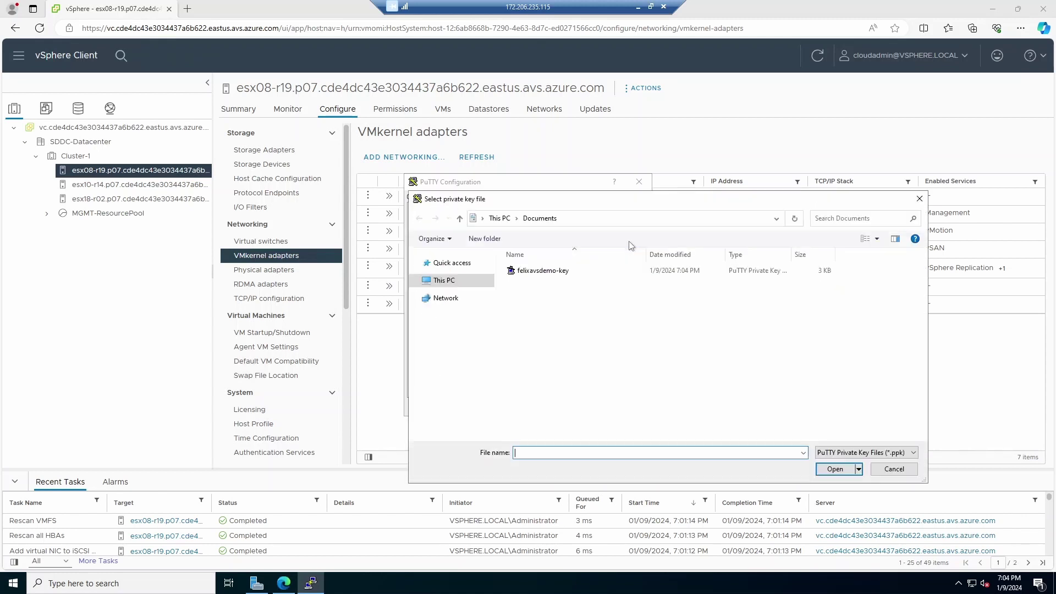
{"action": "left_click", "coordinate": [557, 273]}
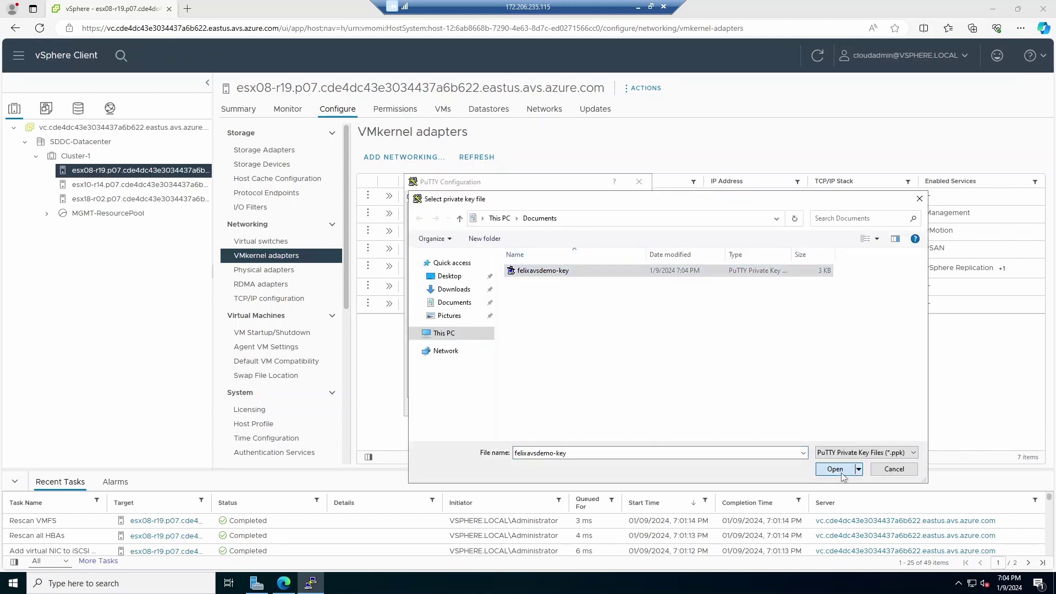
{"action": "left_click", "coordinate": [839, 470]}
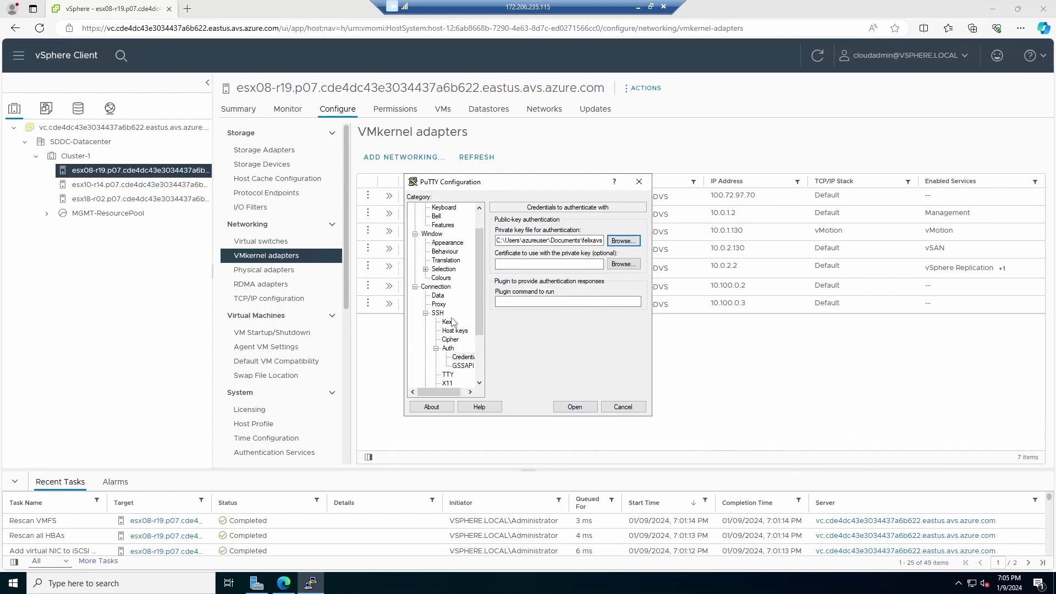
{"action": "scroll", "coordinate": [454, 321], "scroll_direction": "up", "scroll_amount": 1}
{"action": "left_click", "coordinate": [431, 209]}
{"action": "left_click", "coordinate": [542, 300]}
{"action": "type", "text": "instance0"}
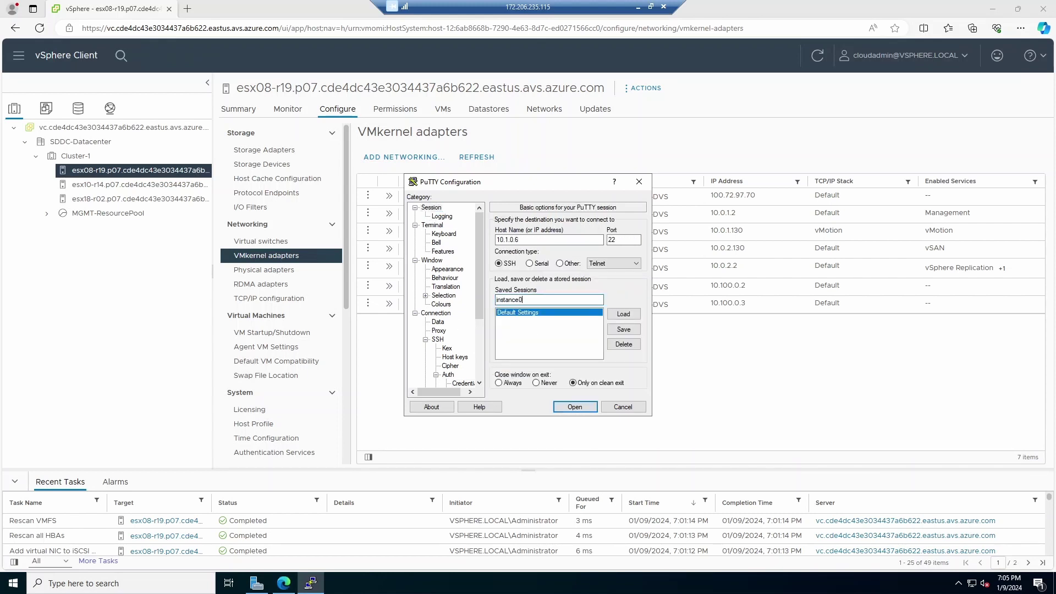
{"action": "left_click", "coordinate": [564, 240]}
{"action": "type", "text": "azureuser@"}
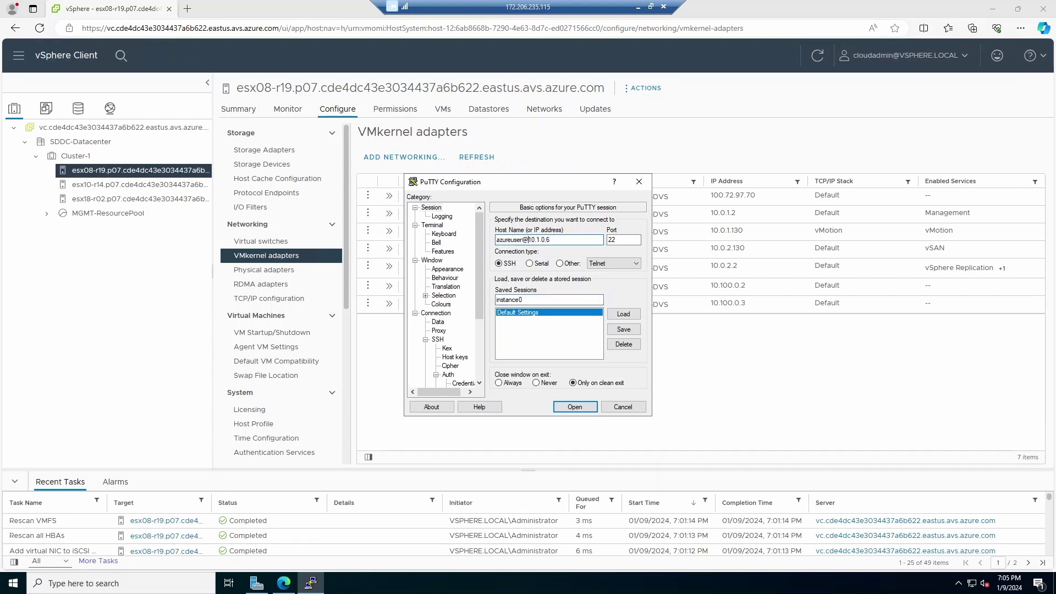
{"action": "left_click", "coordinate": [623, 329]}
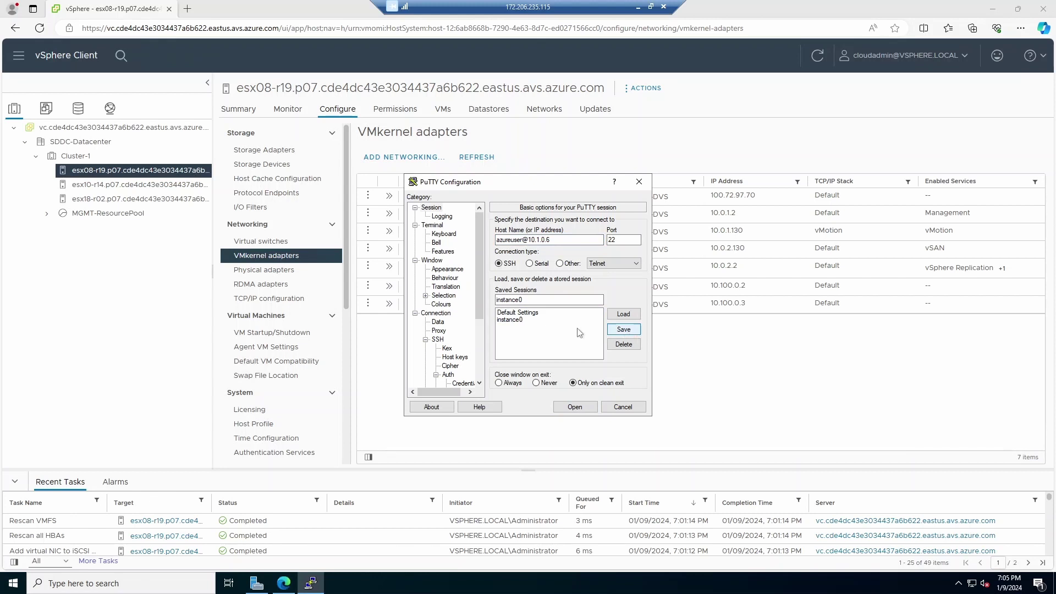
{"action": "double_click", "coordinate": [524, 320]}
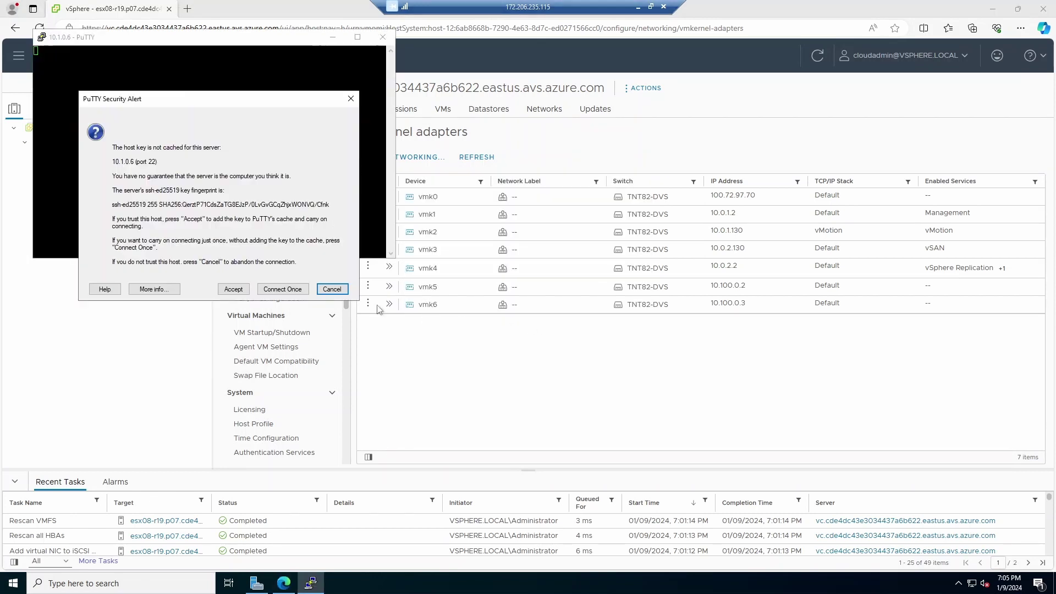
Step: Accept the host key alert and become root with sudo su
{"action": "left_click", "coordinate": [233, 289]}
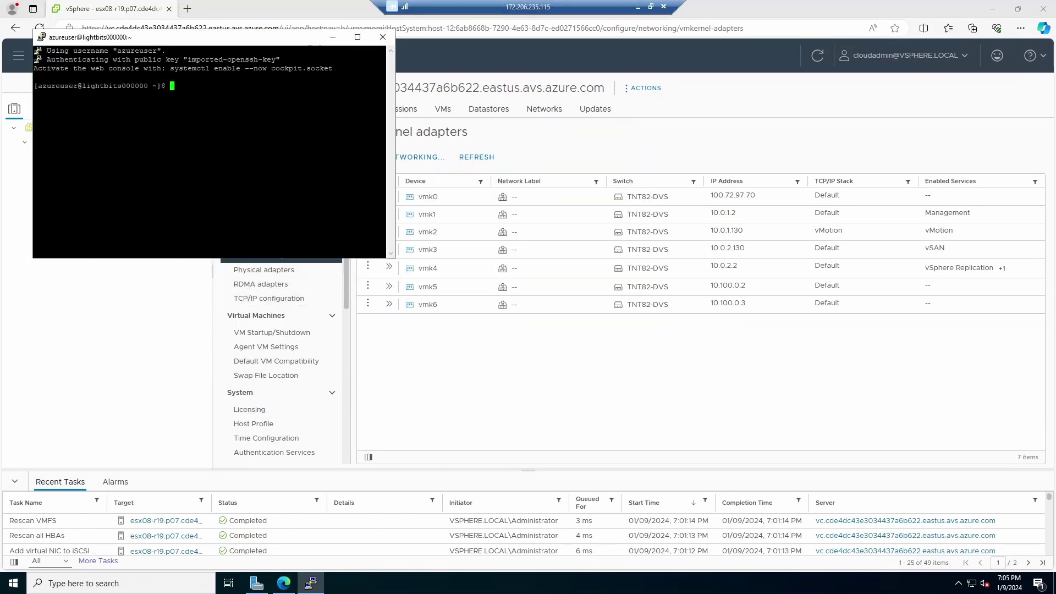
{"action": "left_click_drag", "start_coordinate": [208, 43], "coordinate": [695, 264]}
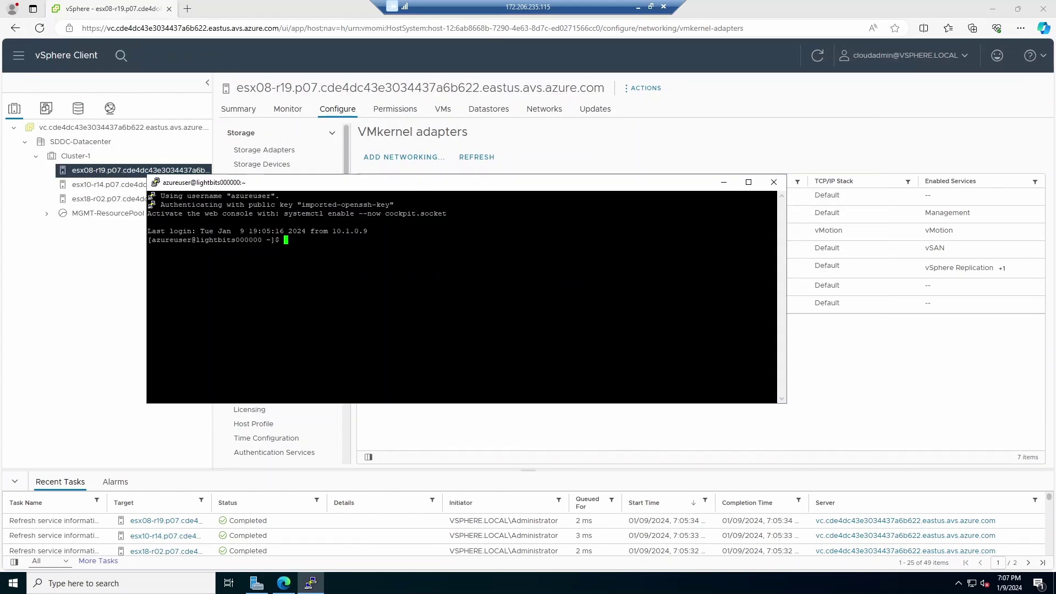
{"action": "type", "text": "mv"}
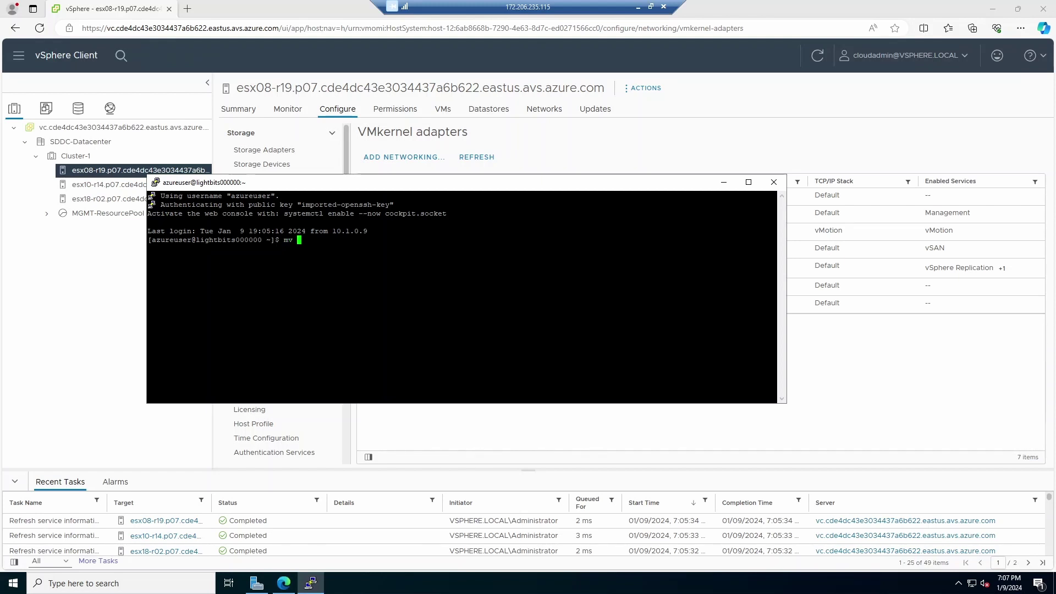
{"action": "key", "text": "BackSpace"}
{"action": "key", "text": "BackSpace"}
{"action": "key", "text": "BackSpace"}
{"action": "type", "text": "sudo su"}
{"action": "key", "text": "Return"}
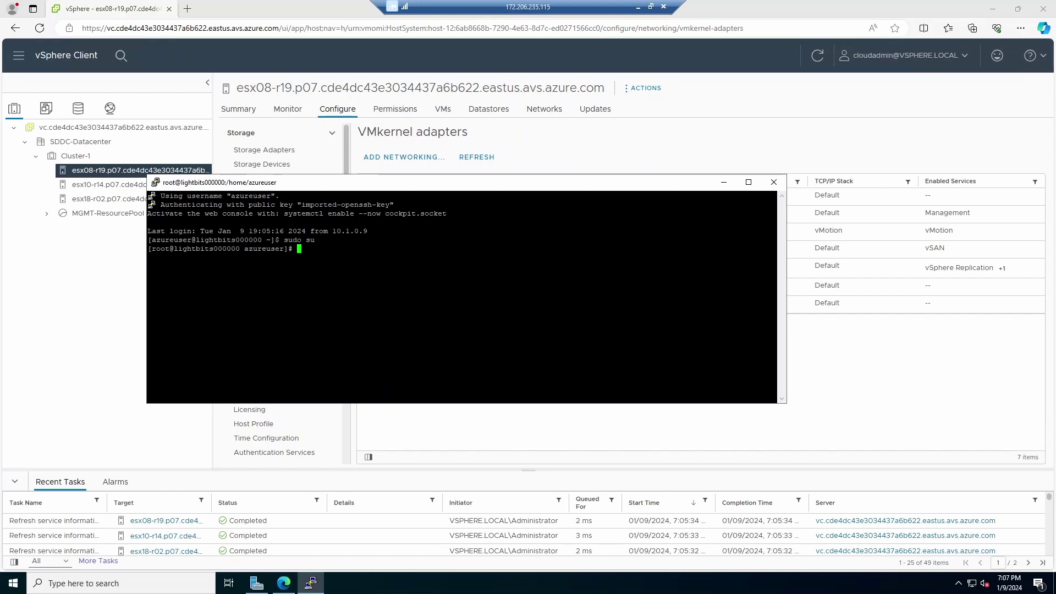
Step: Back up /etc/lbavs/lbavs.yaml by renaming it to lbavs.yaml.bak
{"action": "type", "text": "mv /etc/lba"}
{"action": "key", "text": "Tab"}
{"action": "type", "text": "lba"}
{"action": "key", "text": "Tab"}
{"action": "type", "text": "/etc/lbavs/lb"}
{"action": "key", "text": "Tab"}
{"action": "type", "text": ".bak"}
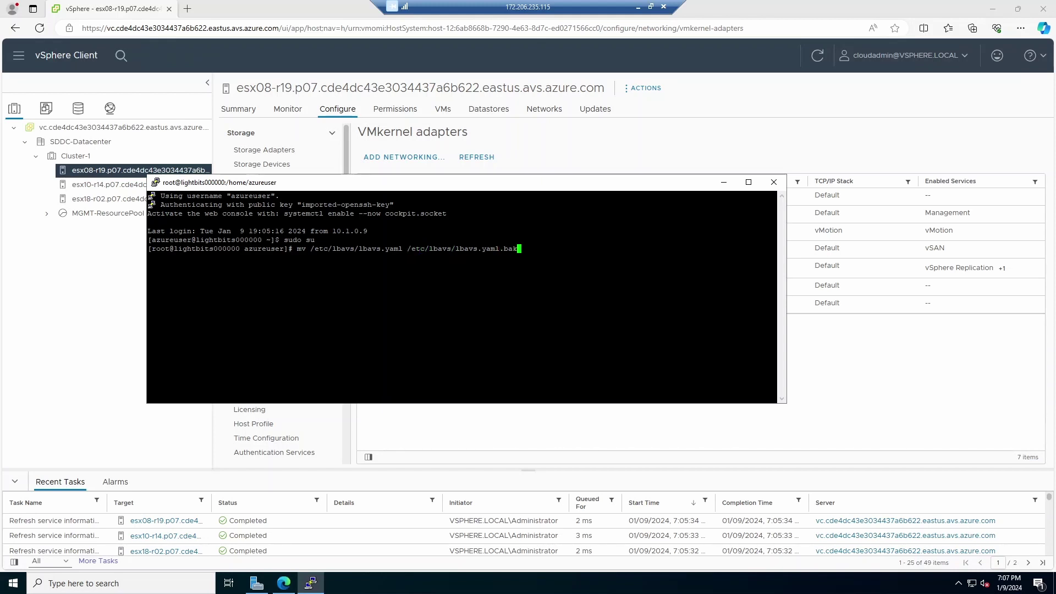
{"action": "key", "text": "Return"}
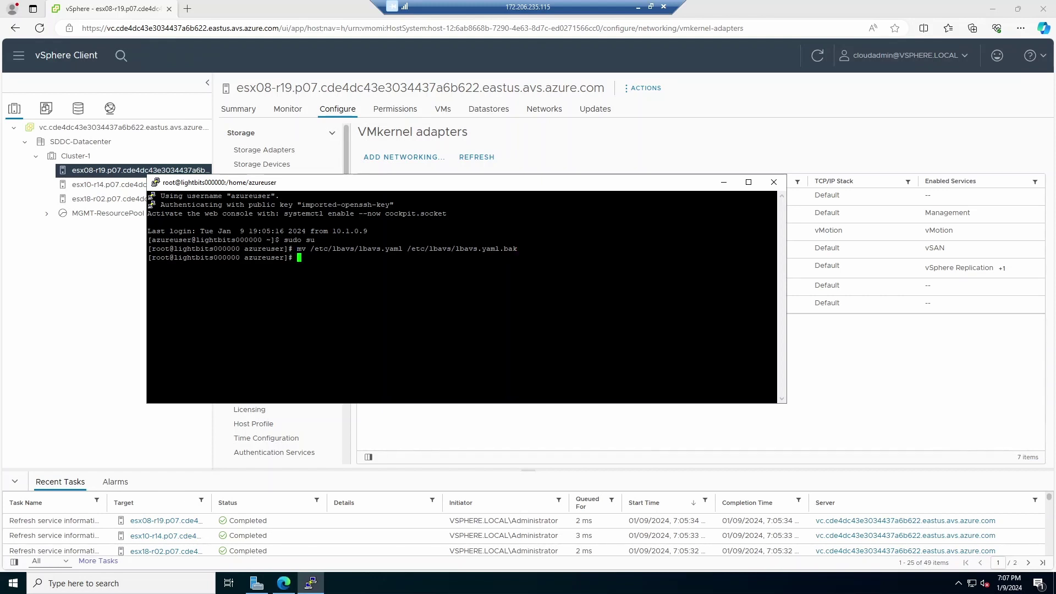
{"action": "type", "text": "vi /etc/lbavs/"}
{"action": "key", "text": "Tab"}
Step: Open a new /etc/lbavs/lbavs.yaml in vi, paste the azavs/lbc1 YAML template, and clear ${SUBSCRIPTION_ID}
{"action": "key", "text": "BackSpace"}
{"action": "key", "text": "BackSpace"}
{"action": "key", "text": "BackSpace"}
{"action": "key", "text": "BackSpace"}
{"action": "key", "text": "Return"}
{"action": "key", "text": "i"}
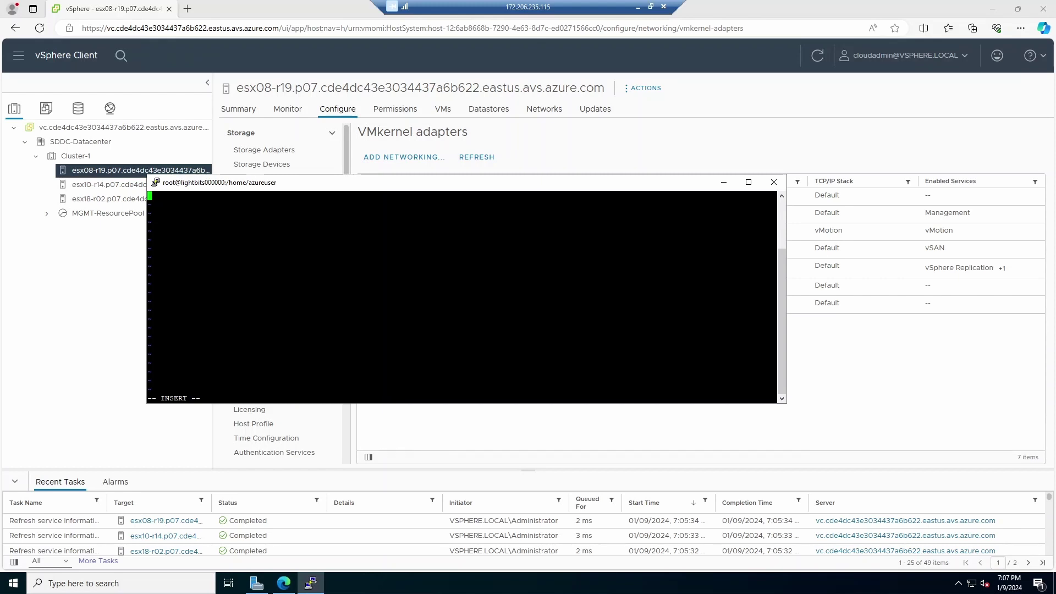
{"action": "key", "text": "shift+Insert"}
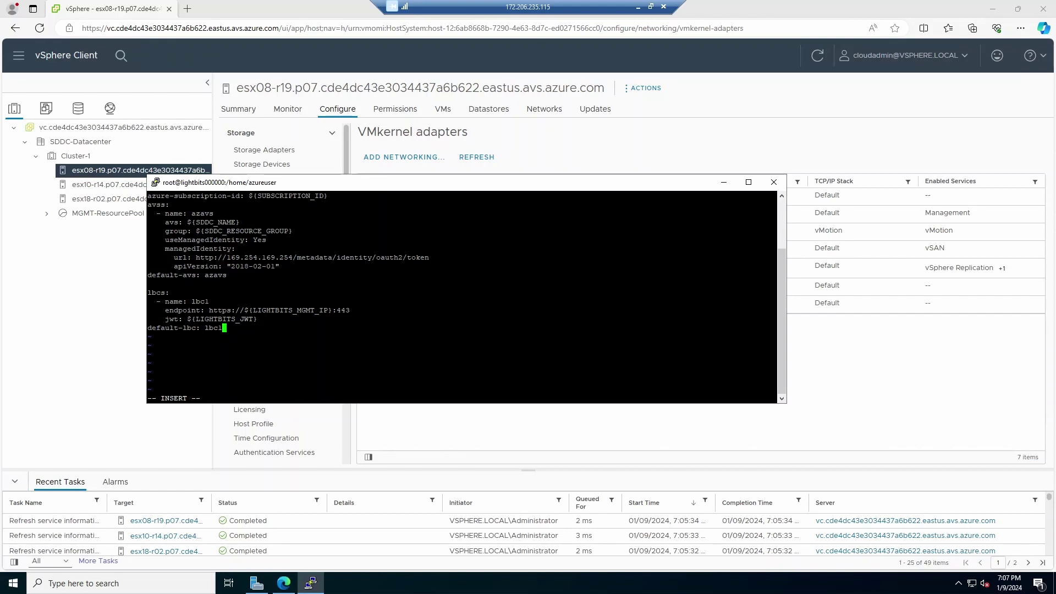
{"action": "key", "text": "Up"}
{"action": "key", "text": "Up"}
{"action": "key", "text": "Up"}
{"action": "key", "text": "Up"}
{"action": "key", "text": "Up"}
{"action": "key", "text": "Up"}
{"action": "key", "text": "Up"}
{"action": "key", "text": "Up"}
{"action": "key", "text": "Up"}
{"action": "key", "text": "Up"}
{"action": "key", "text": "Up"}
{"action": "key", "text": "Up"}
{"action": "key", "text": "Up"}
{"action": "key", "text": "Up"}
{"action": "key", "text": "Up"}
{"action": "key", "text": "End"}
{"action": "key", "text": "BackSpace"}
{"action": "key", "text": "BackSpace"}
{"action": "key", "text": "BackSpace"}
{"action": "key", "text": "BackSpace"}
{"action": "key", "text": "BackSpace"}
{"action": "key", "text": "BackSpace"}
{"action": "key", "text": "BackSpace"}
{"action": "key", "text": "BackSpace"}
{"action": "key", "text": "BackSpace"}
{"action": "key", "text": "BackSpace"}
{"action": "key", "text": "BackSpace"}
{"action": "key", "text": "BackSpace"}
{"action": "key", "text": "BackSpace"}
{"action": "key", "text": "BackSpace"}
{"action": "key", "text": "BackSpace"}
{"action": "key", "text": "BackSpace"}
{"action": "key", "text": "BackSpace"}
Step: Paste the AVS subscription ID from the portal into lbavs.yaml's subscription line
{"action": "left_click", "coordinate": [638, 7]}
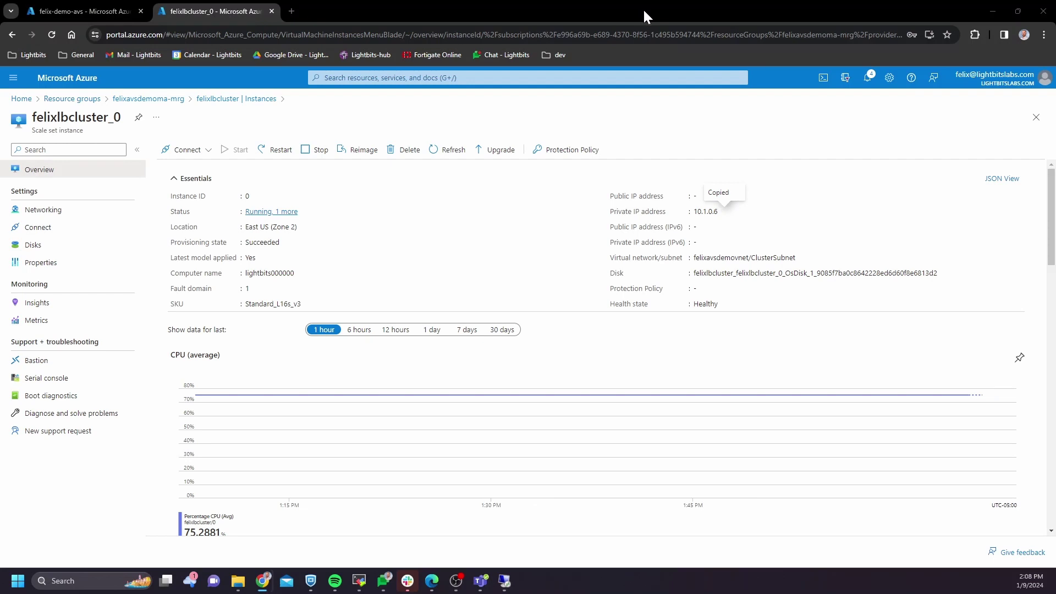
{"action": "left_click", "coordinate": [102, 10]}
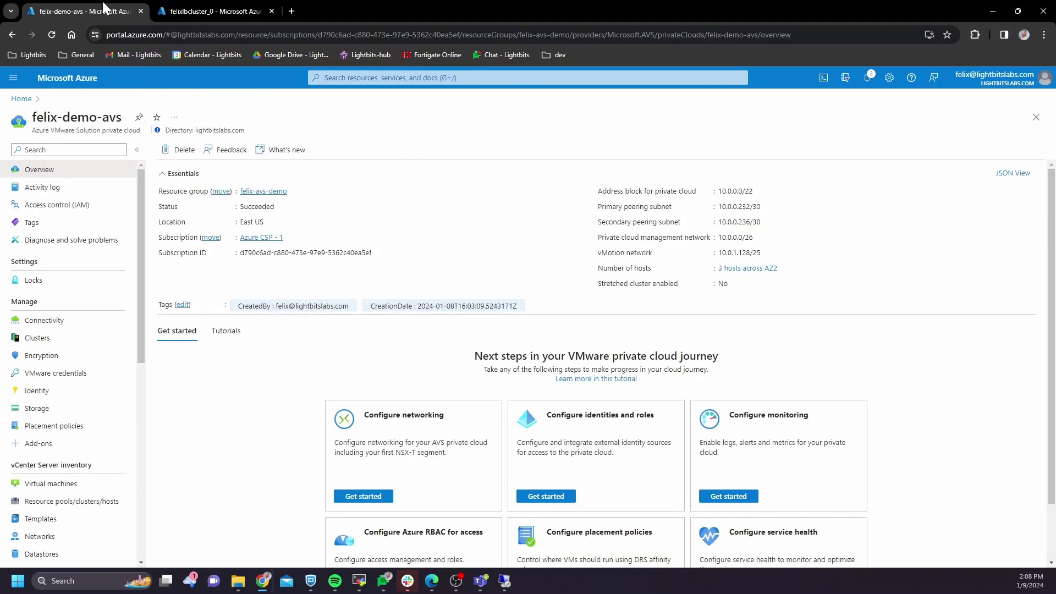
{"action": "left_click", "coordinate": [378, 253]}
{"action": "left_click", "coordinate": [505, 581]}
{"action": "key", "text": "shift+Insert"}
Step: Replace the private cloud name placeholder with felix-demo-avs
{"action": "key", "text": "Down"}
{"action": "key", "text": "Down"}
{"action": "key", "text": "Down"}
{"action": "key", "text": "BackSpace"}
{"action": "key", "text": "BackSpace"}
{"action": "key", "text": "BackSpace"}
{"action": "key", "text": "BackSpace"}
{"action": "key", "text": "BackSpace"}
{"action": "key", "text": "BackSpace"}
{"action": "key", "text": "BackSpace"}
{"action": "key", "text": "BackSpace"}
{"action": "key", "text": "BackSpace"}
{"action": "key", "text": "BackSpace"}
{"action": "key", "text": "BackSpace"}
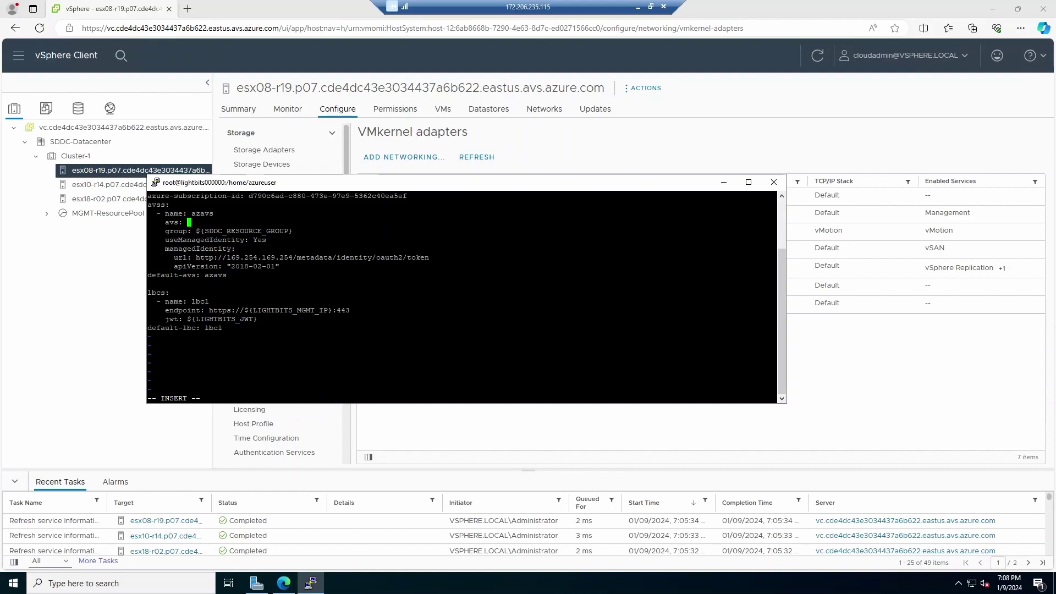
{"action": "left_click", "coordinate": [637, 6]}
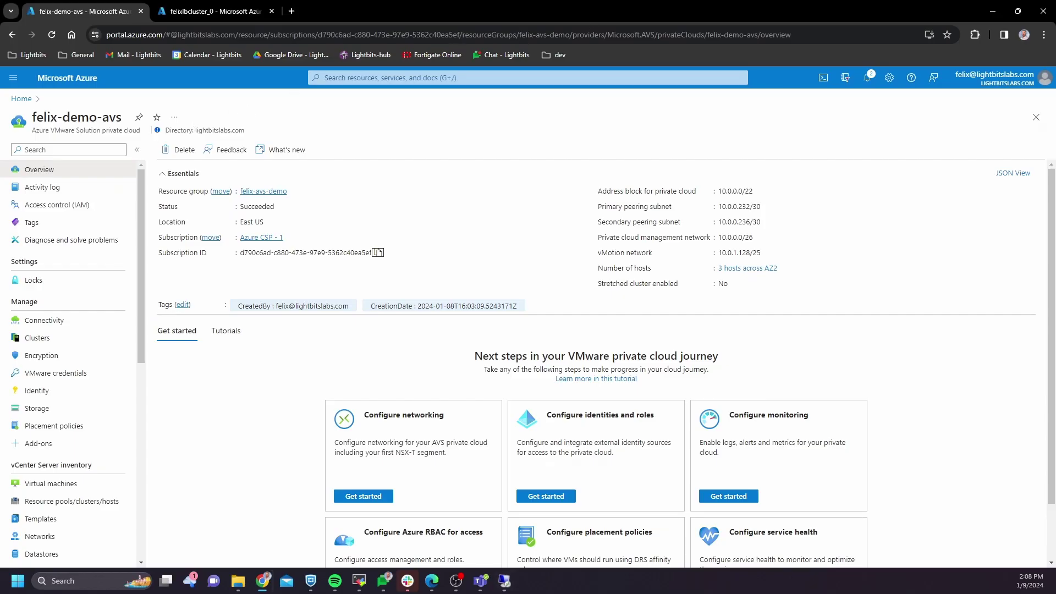
{"action": "left_click_drag", "start_coordinate": [122, 117], "coordinate": [31, 117]}
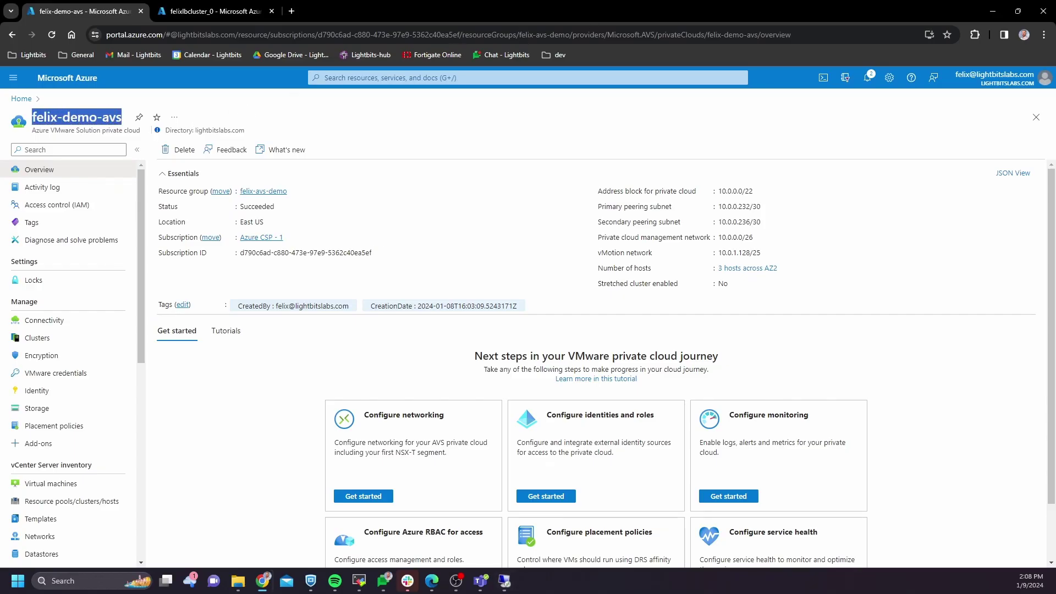
{"action": "left_click", "coordinate": [505, 580]}
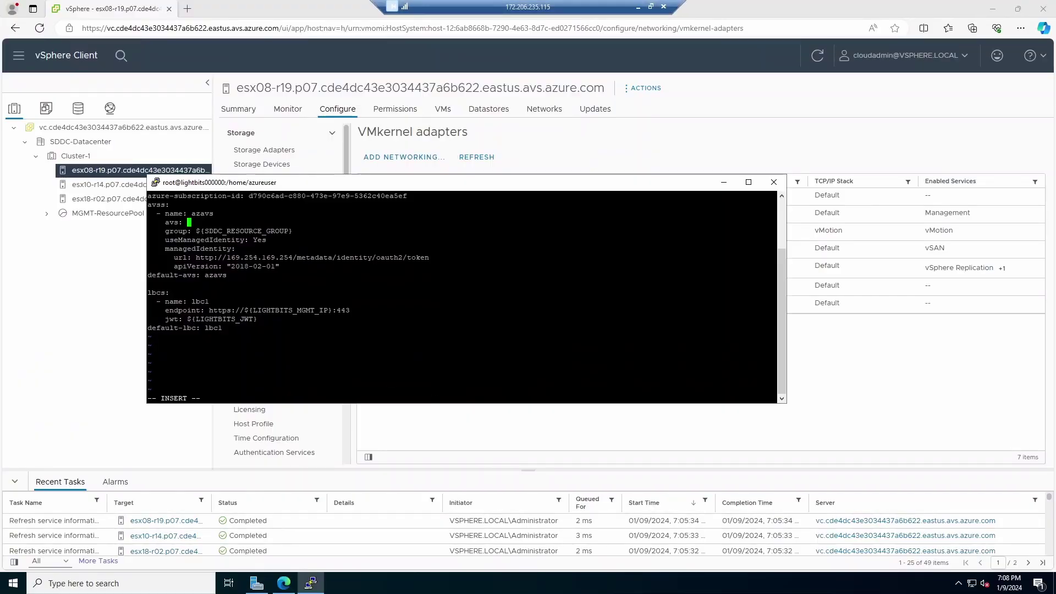
{"action": "key", "text": "shift+Insert"}
Step: Set the resource group line to felix-avs-demo
{"action": "key", "text": "Down"}
{"action": "key", "text": "End"}
{"action": "key", "text": "BackSpace"}
{"action": "key", "text": "BackSpace"}
{"action": "key", "text": "BackSpace"}
{"action": "key", "text": "BackSpace"}
{"action": "key", "text": "BackSpace"}
{"action": "key", "text": "BackSpace"}
{"action": "key", "text": "BackSpace"}
{"action": "key", "text": "BackSpace"}
{"action": "key", "text": "BackSpace"}
{"action": "key", "text": "BackSpace"}
{"action": "key", "text": "BackSpace"}
{"action": "key", "text": "BackSpace"}
{"action": "key", "text": "BackSpace"}
{"action": "key", "text": "BackSpace"}
{"action": "key", "text": "BackSpace"}
{"action": "key", "text": "BackSpace"}
{"action": "key", "text": "BackSpace"}
{"action": "key", "text": "BackSpace"}
{"action": "key", "text": "BackSpace"}
{"action": "key", "text": "BackSpace"}
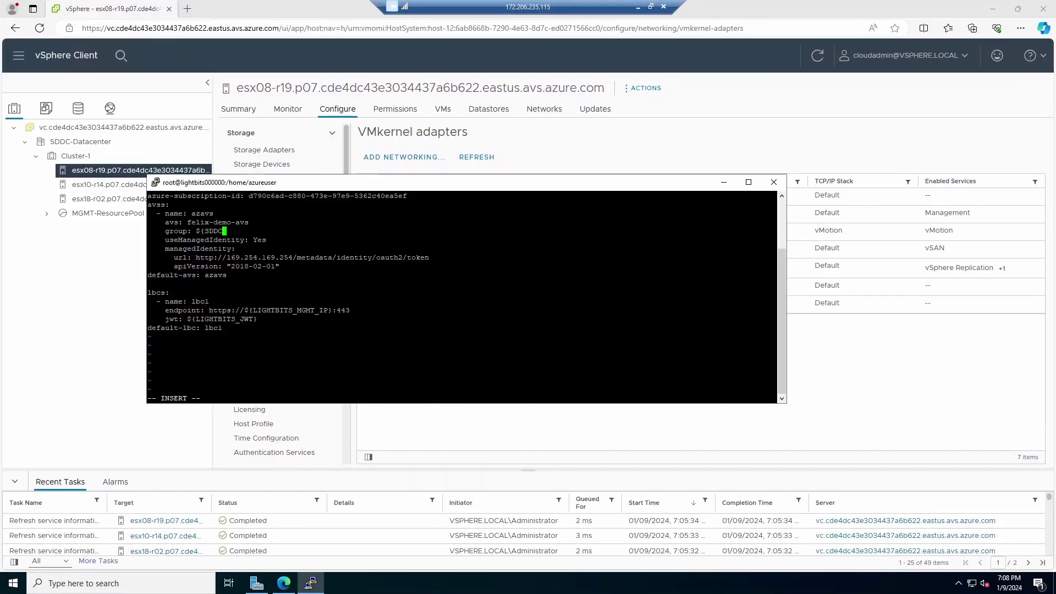
{"action": "left_click", "coordinate": [638, 7]}
{"action": "left_click", "coordinate": [294, 191]}
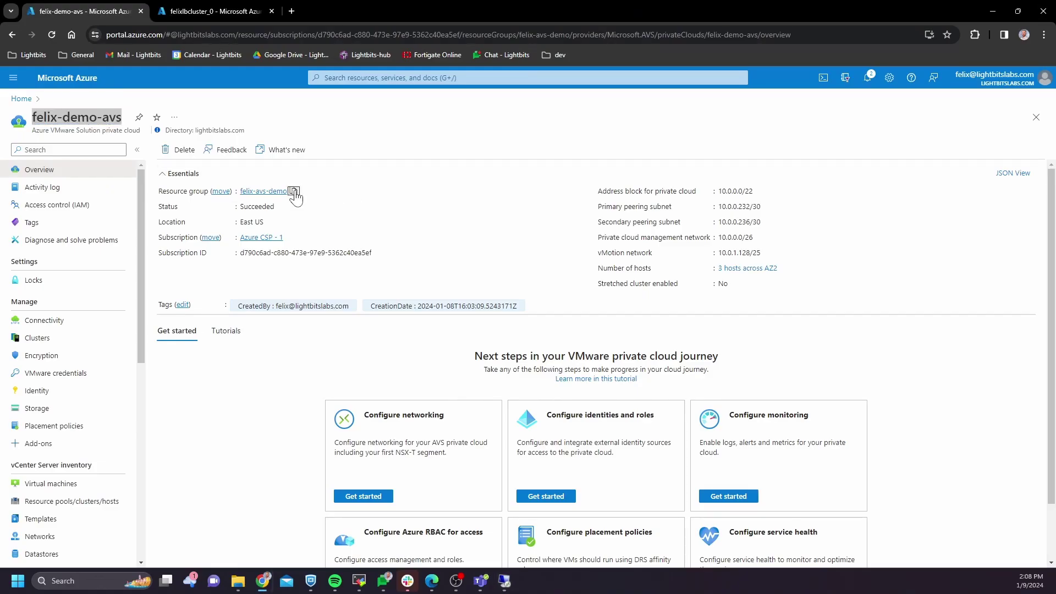
{"action": "left_click", "coordinate": [503, 582]}
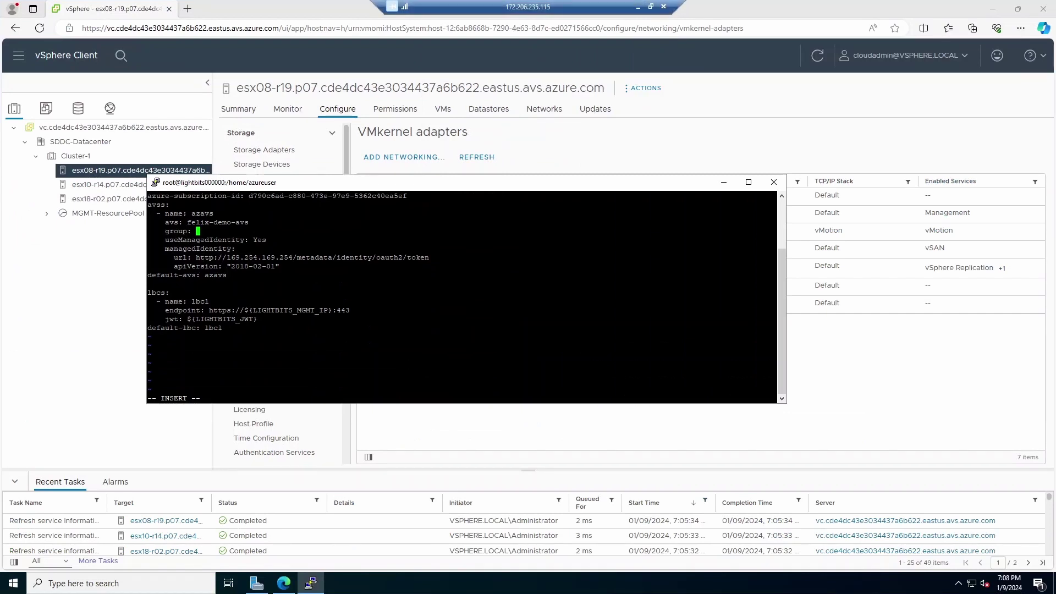
{"action": "type", "text": "felix-avs-demo"}
Step: Delete the ${LIGHTBITS_MGMT_IP} placeholder from the endpoint line
{"action": "key", "text": "Down"}
{"action": "key", "text": "Down"}
{"action": "key", "text": "Down"}
{"action": "key", "text": "Down"}
{"action": "key", "text": "Down"}
{"action": "key", "text": "Down"}
{"action": "key", "text": "Down"}
{"action": "key", "text": "Down"}
{"action": "key", "text": "Down"}
{"action": "key", "text": "End"}
{"action": "key", "text": "Left"}
{"action": "key", "text": "Left"}
{"action": "key", "text": "Left"}
{"action": "key", "text": "Left"}
{"action": "key", "text": "Left"}
{"action": "key", "text": "Delete"}
{"action": "key", "text": "BackSpace"}
{"action": "key", "text": "BackSpace"}
{"action": "key", "text": "BackSpace"}
{"action": "key", "text": "BackSpace"}
{"action": "key", "text": "BackSpace"}
{"action": "key", "text": "BackSpace"}
{"action": "key", "text": "BackSpace"}
{"action": "key", "text": "BackSpace"}
{"action": "key", "text": "BackSpace"}
{"action": "key", "text": "BackSpace"}
{"action": "key", "text": "BackSpace"}
{"action": "key", "text": "BackSpace"}
{"action": "key", "text": "BackSpace"}
{"action": "key", "text": "BackSpace"}
{"action": "key", "text": "BackSpace"}
{"action": "key", "text": "BackSpace"}
{"action": "key", "text": "BackSpace"}
{"action": "key", "text": "BackSpace"}
{"action": "key", "text": "BackSpace"}
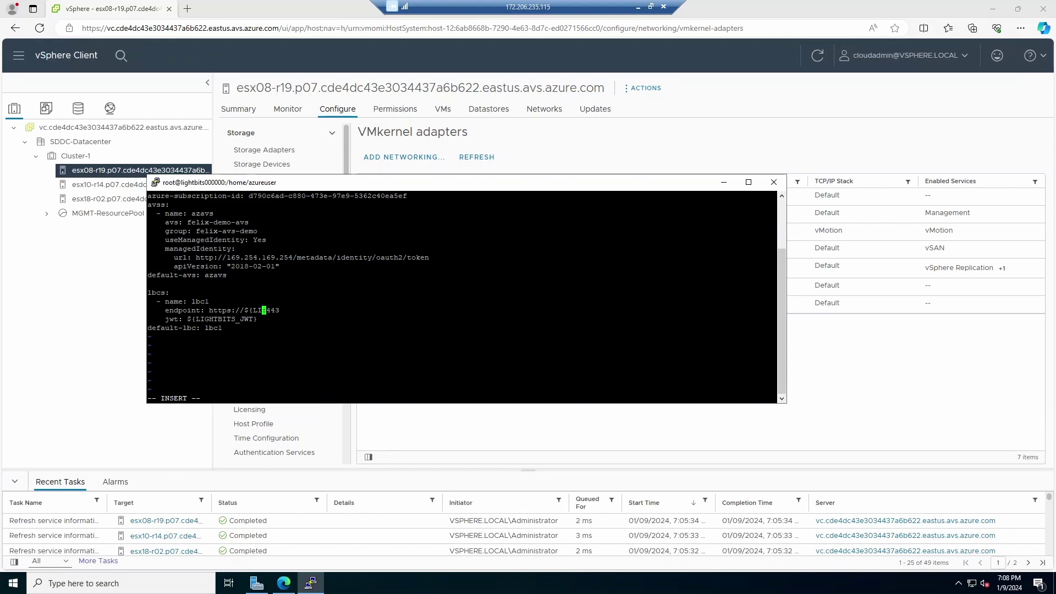
{"action": "left_click", "coordinate": [638, 7]}
{"action": "left_click", "coordinate": [223, 7]}
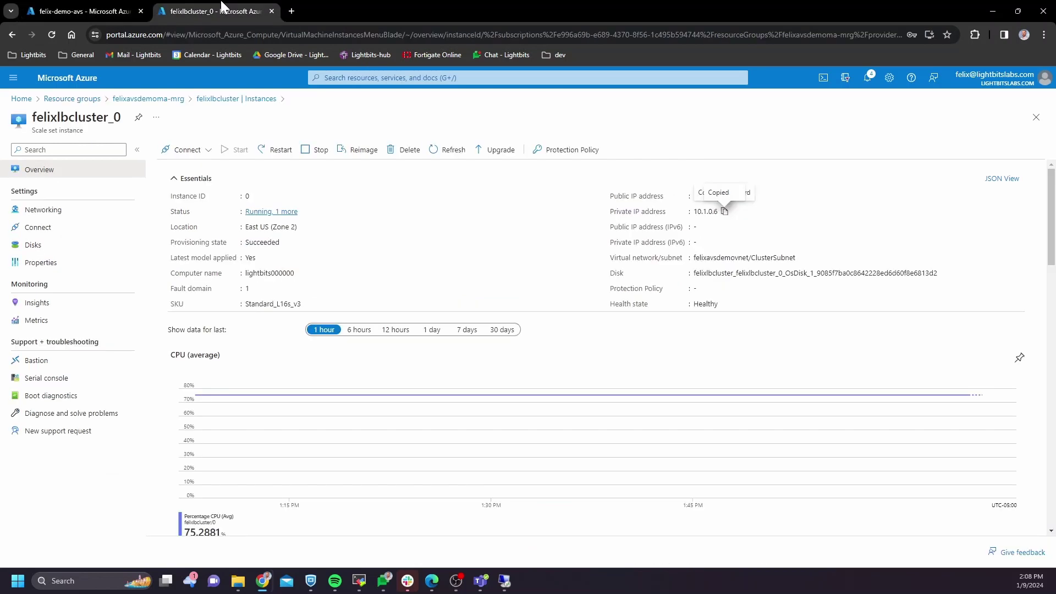
{"action": "left_click", "coordinate": [1036, 117]}
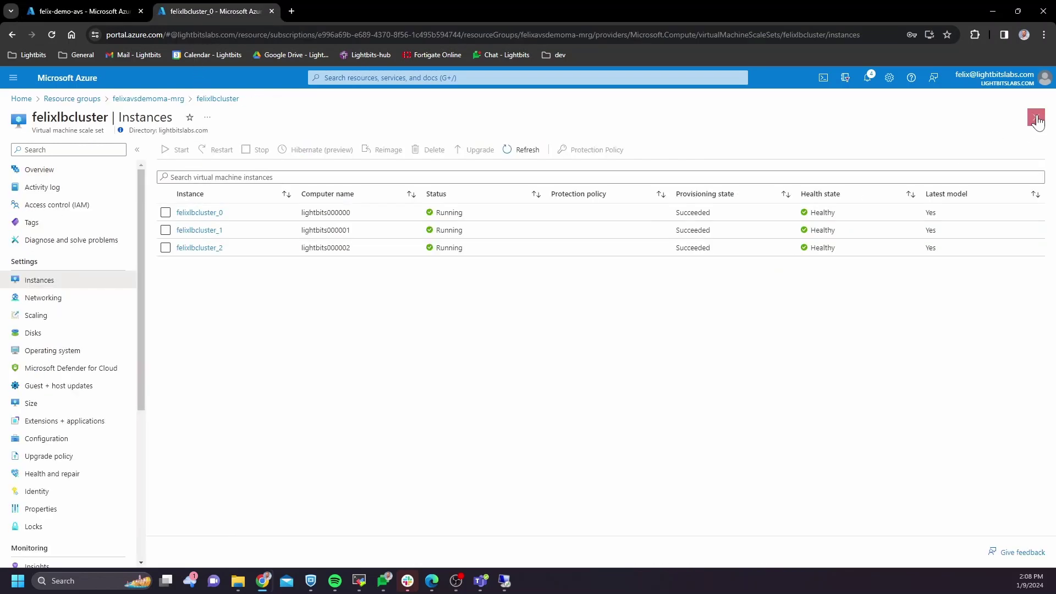
{"action": "left_click", "coordinate": [1036, 117]}
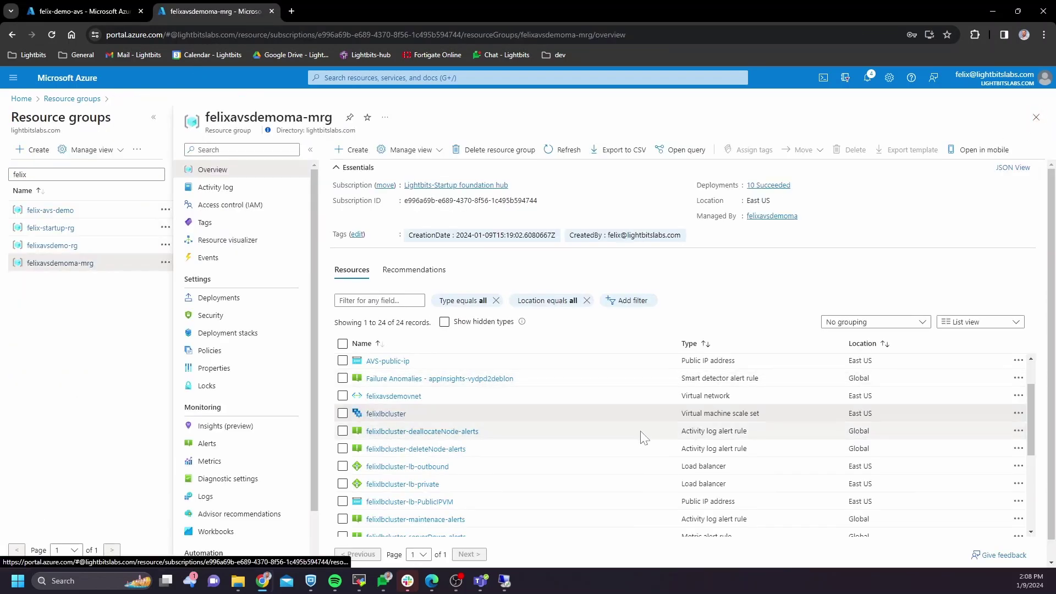
{"action": "left_click", "coordinate": [408, 485]}
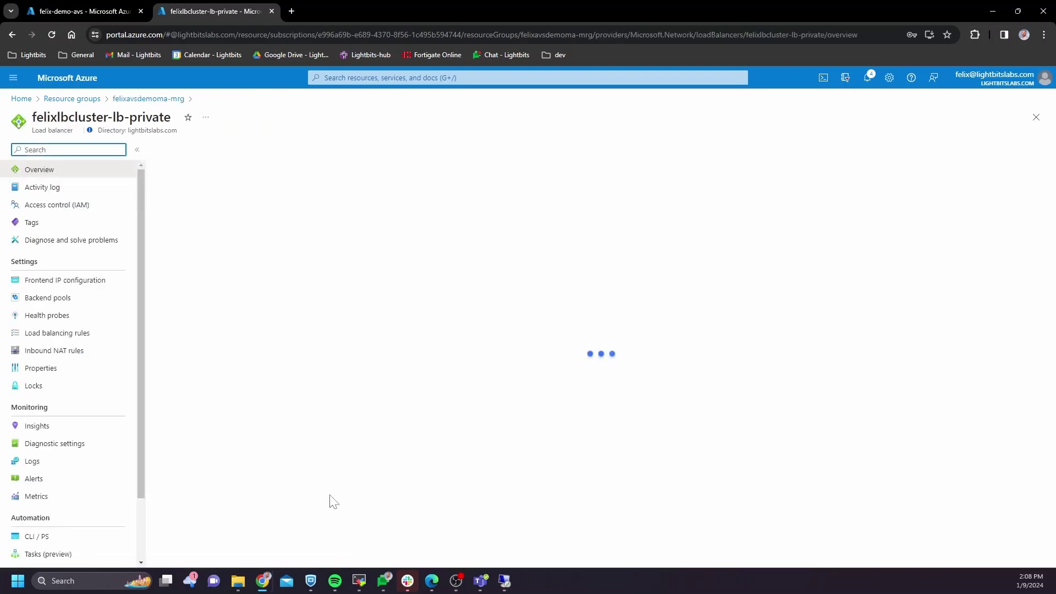
{"action": "left_click", "coordinate": [66, 282]}
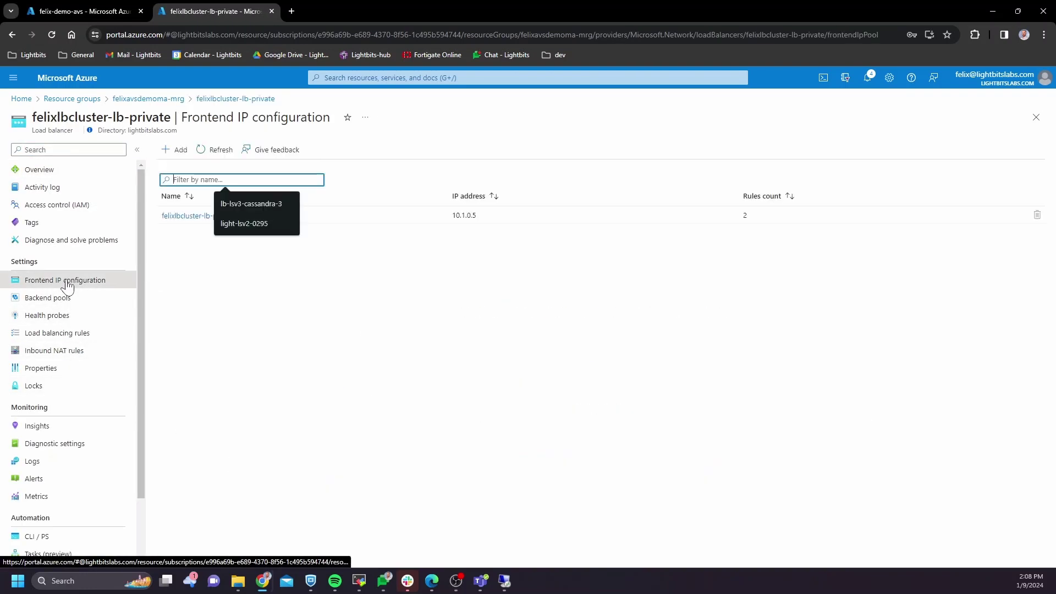
{"action": "left_click_drag", "start_coordinate": [484, 216], "coordinate": [451, 215]}
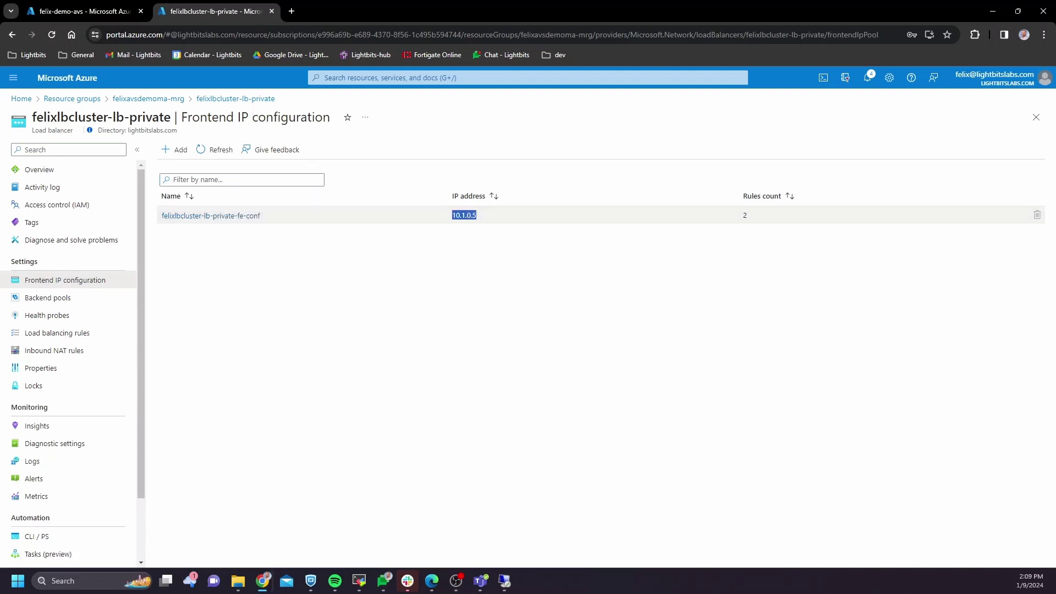
{"action": "left_click", "coordinate": [505, 580]}
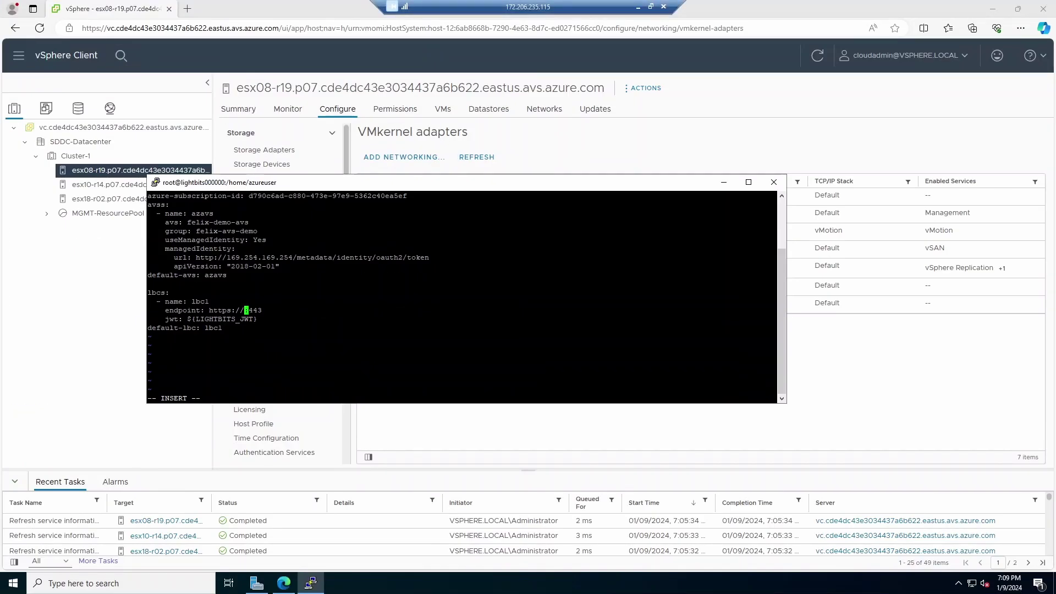
{"action": "key", "text": "shift+Insert"}
{"action": "left_click", "coordinate": [255, 319]}
{"action": "key", "text": "BackSpace"}
{"action": "key", "text": "BackSpace"}
{"action": "key", "text": "BackSpace"}
{"action": "key", "text": "BackSpace"}
{"action": "key", "text": "BackSpace"}
{"action": "key", "text": "BackSpace"}
{"action": "key", "text": "BackSpace"}
{"action": "key", "text": "BackSpace"}
{"action": "key", "text": "BackSpace"}
{"action": "key", "text": "BackSpace"}
{"action": "key", "text": "BackSpace"}
{"action": "key", "text": "BackSpace"}
{"action": "key", "text": "BackSpace"}
{"action": "key", "text": "BackSpace"}
{"action": "key", "text": "BackSpace"}
Step: In key vault Lb-KV-vydpd2deblony, copy the secret value of system-jwt's current version
{"action": "left_click", "coordinate": [638, 6]}
{"action": "left_click", "coordinate": [1038, 119]}
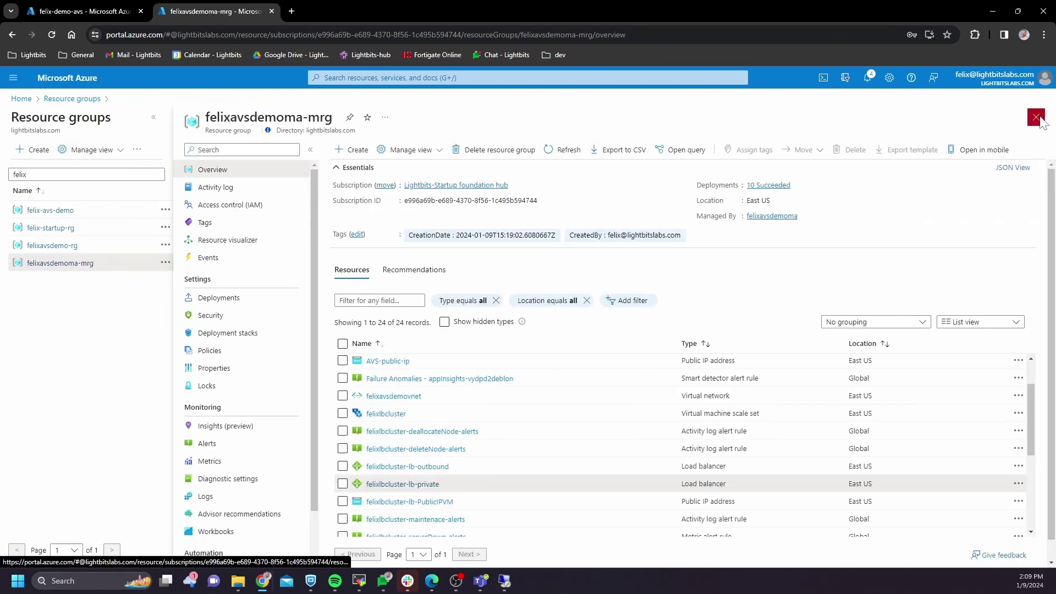
{"action": "scroll", "coordinate": [589, 407], "scroll_direction": "down", "scroll_amount": 5}
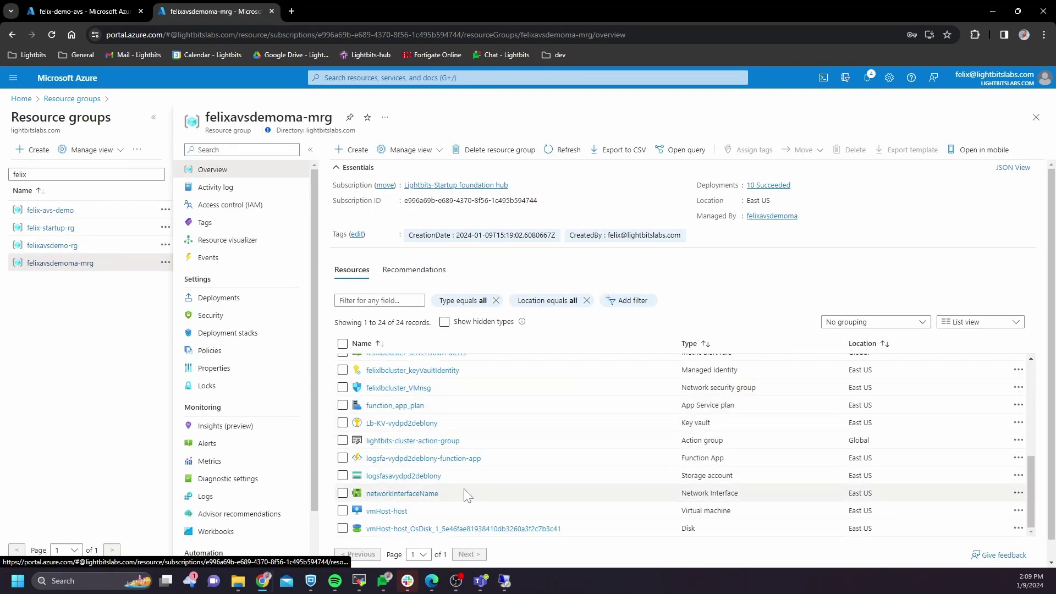
{"action": "scroll", "coordinate": [468, 492], "scroll_direction": "down", "scroll_amount": 1}
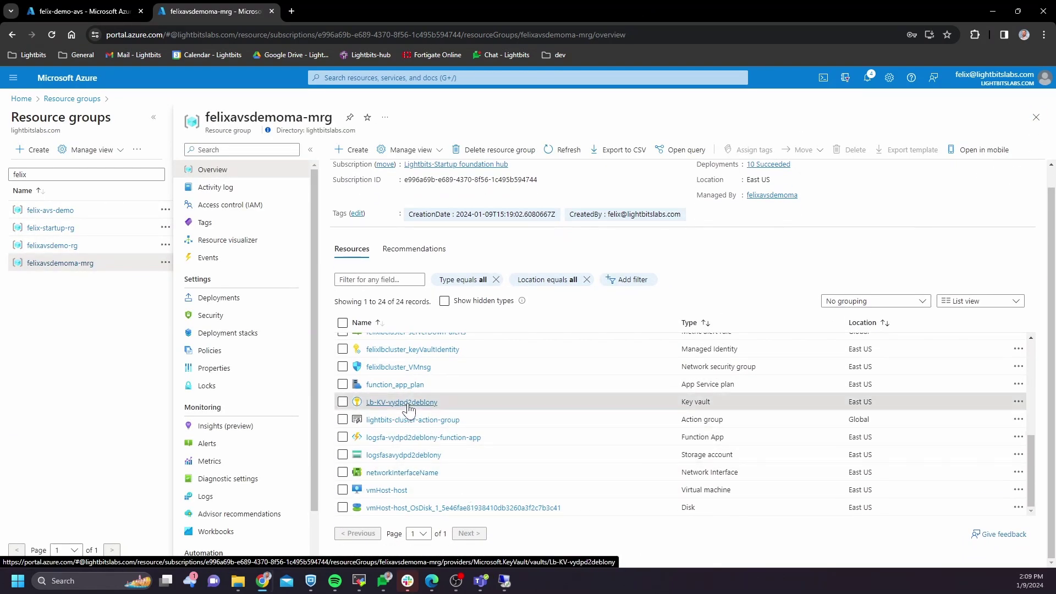
{"action": "left_click", "coordinate": [407, 403]}
{"action": "left_click", "coordinate": [36, 333]}
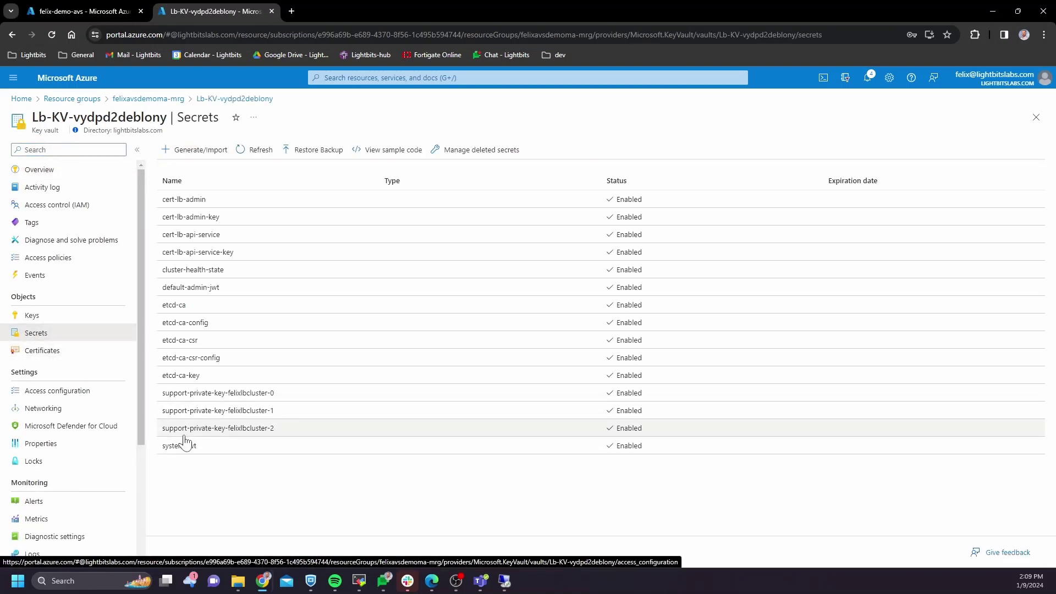
{"action": "left_click", "coordinate": [187, 446]}
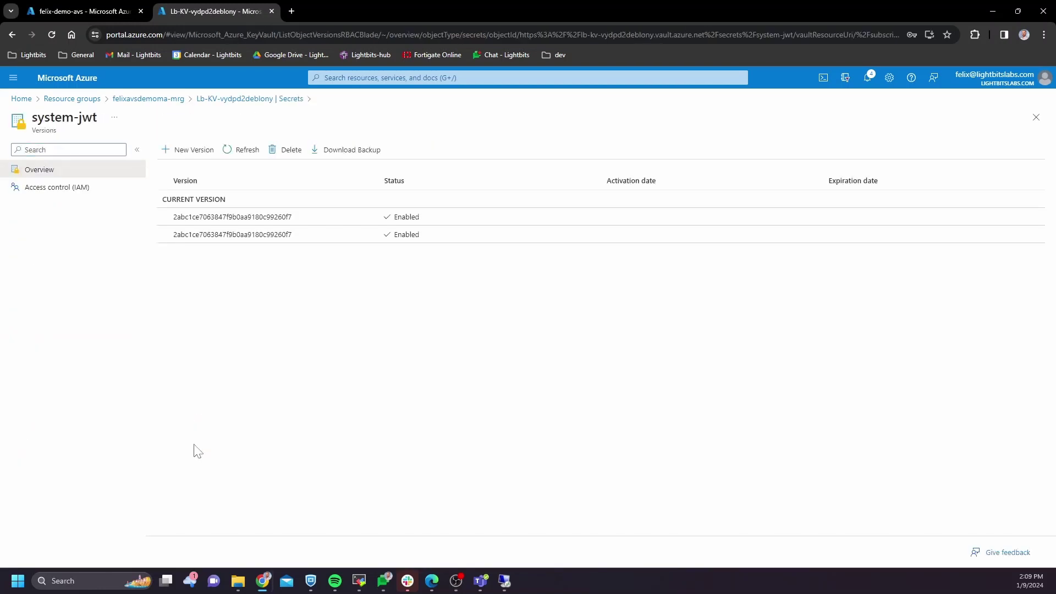
{"action": "left_click", "coordinate": [282, 217]}
{"action": "left_click", "coordinate": [503, 415]}
Step: Paste the system-jwt token into lbavs.yaml's jwt field, strip the 'export LIGHTOS_JWT=' prefix, and save with :wq
{"action": "left_click", "coordinate": [504, 582]}
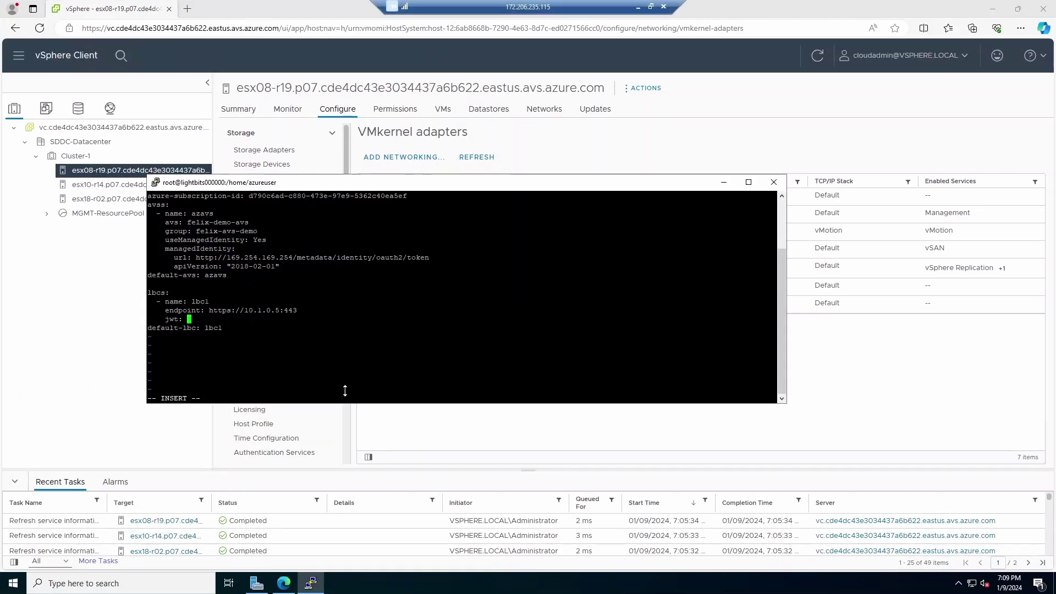
{"action": "key", "text": "shift+Insert"}
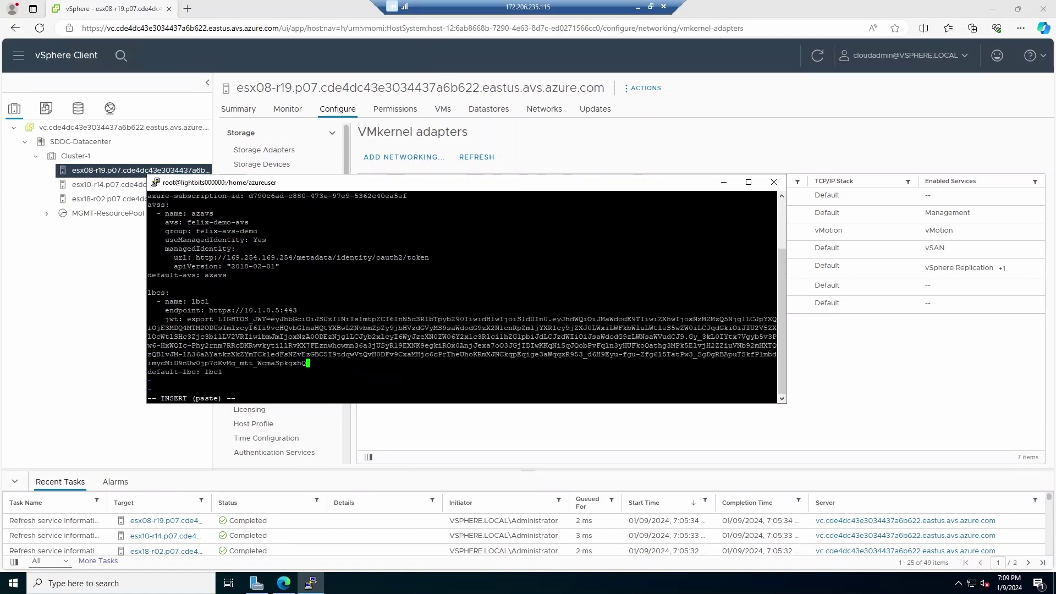
{"action": "key", "text": "Home"}
{"action": "key", "text": "Right"}
{"action": "key", "text": "Right"}
{"action": "key", "text": "Right"}
{"action": "key", "text": "Right"}
{"action": "key", "text": "Right"}
{"action": "key", "text": "Right"}
{"action": "key", "text": "Right"}
{"action": "key", "text": "Right"}
{"action": "key", "text": "Right"}
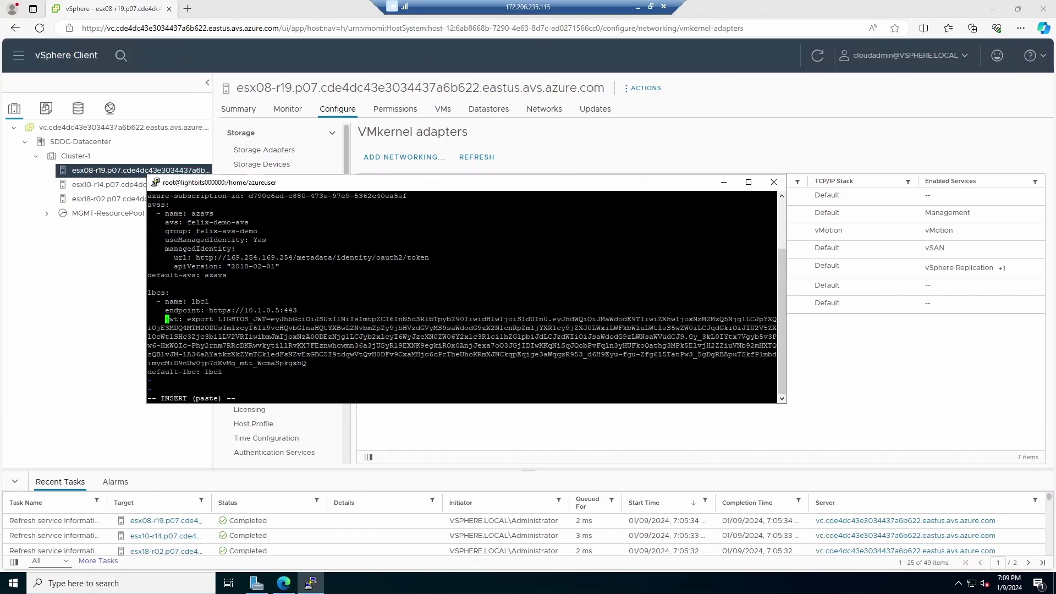
{"action": "key", "text": "Delete"}
{"action": "key", "text": "Delete"}
{"action": "key", "text": "Delete"}
{"action": "key", "text": "Delete"}
{"action": "key", "text": "Delete"}
{"action": "key", "text": "Delete"}
{"action": "key", "text": "Delete"}
{"action": "key", "text": "Delete"}
{"action": "key", "text": "Delete"}
{"action": "key", "text": "Delete"}
{"action": "key", "text": "Delete"}
{"action": "key", "text": "Delete"}
{"action": "key", "text": "Delete"}
{"action": "key", "text": "Delete"}
{"action": "key", "text": "Delete"}
{"action": "key", "text": "Delete"}
{"action": "key", "text": "Delete"}
{"action": "key", "text": "Delete"}
{"action": "key", "text": "Delete"}
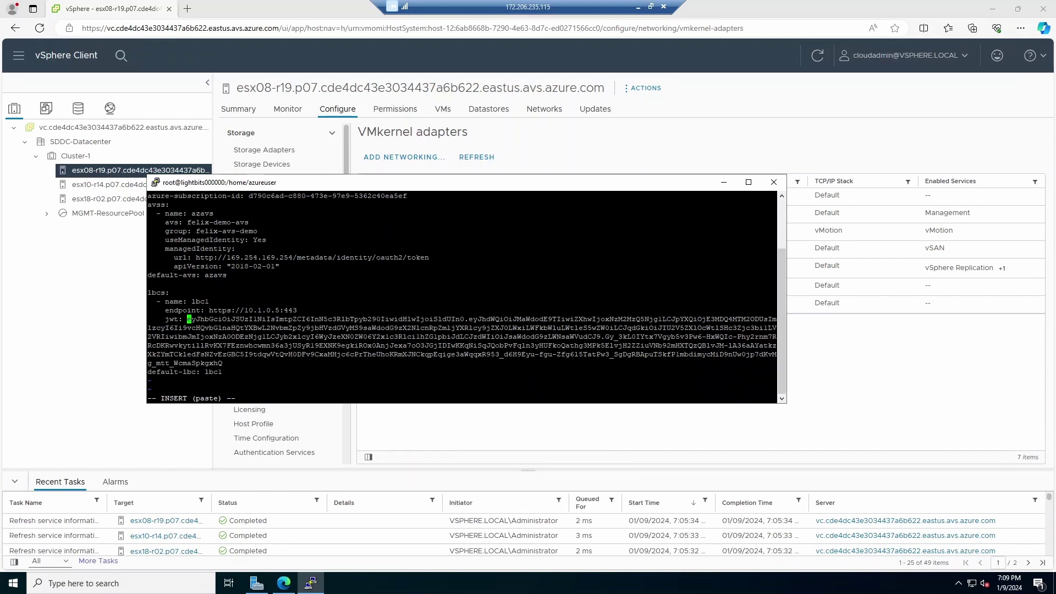
{"action": "key", "text": "Escape"}
{"action": "type", "text": ":wq"}
{"action": "key", "text": "Return"}
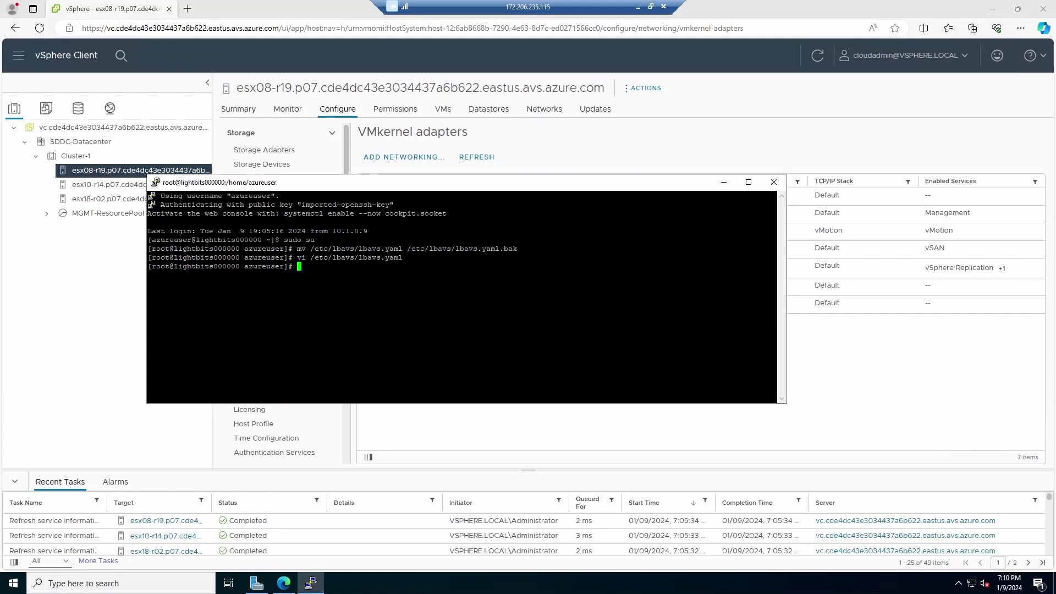
Step: Run 'lbavs datastore list -v Cluster-1', taking the cluster name from vSphere Client's Cluster-1 summary
{"action": "type", "text": "lbavs datastore list -v"}
{"action": "left_click", "coordinate": [134, 301]}
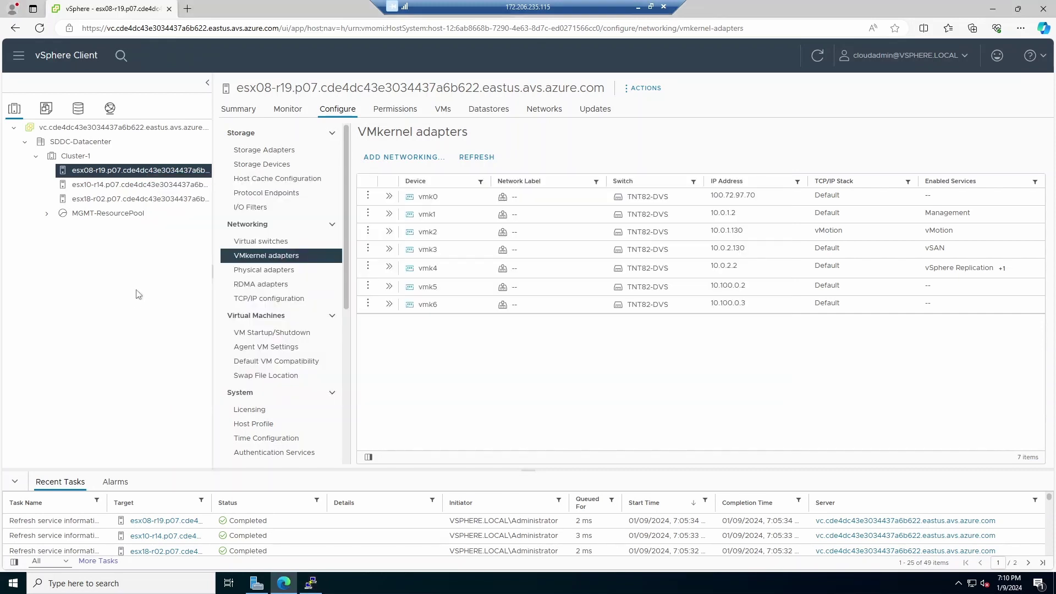
{"action": "left_click", "coordinate": [81, 158]}
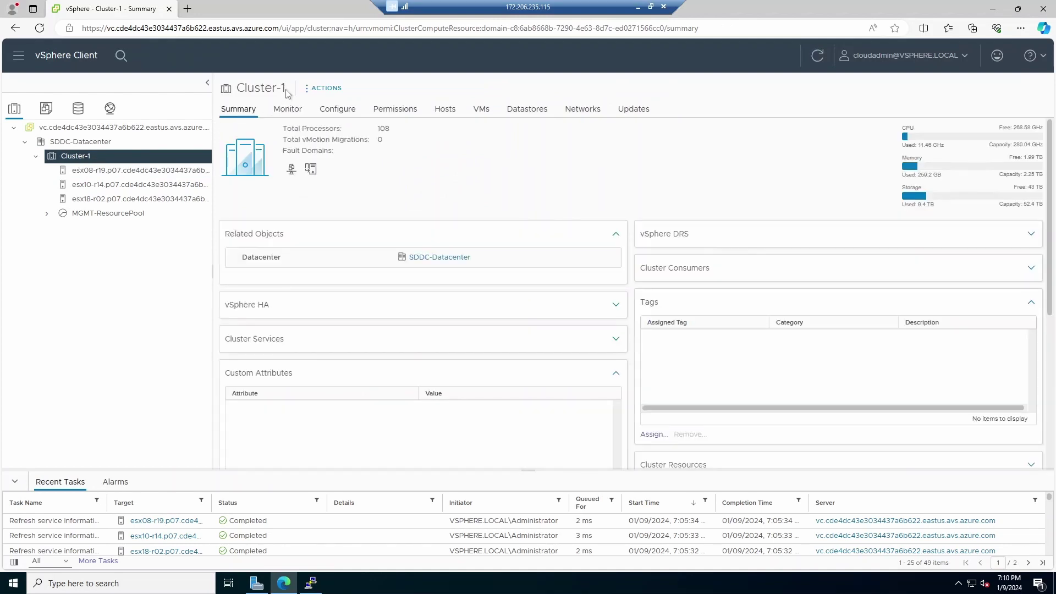
{"action": "left_click_drag", "start_coordinate": [289, 94], "coordinate": [241, 92]}
{"action": "key", "text": "ctrl+c"}
{"action": "left_click", "coordinate": [311, 583]}
{"action": "key", "text": "shift+Insert"}
{"action": "key", "text": "Return"}
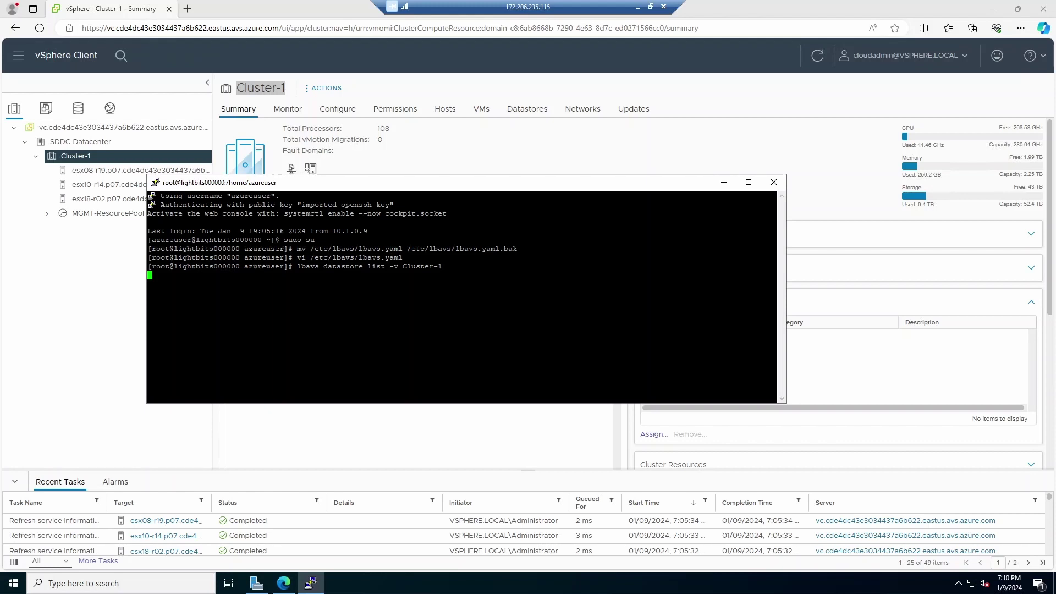
Step: Confirm felix-demo-avs's run execution status shows Get-VmfsDatastore from Microsoft.AVS.VMFS 1.0.93-dev still Running
{"action": "left_click", "coordinate": [638, 7]}
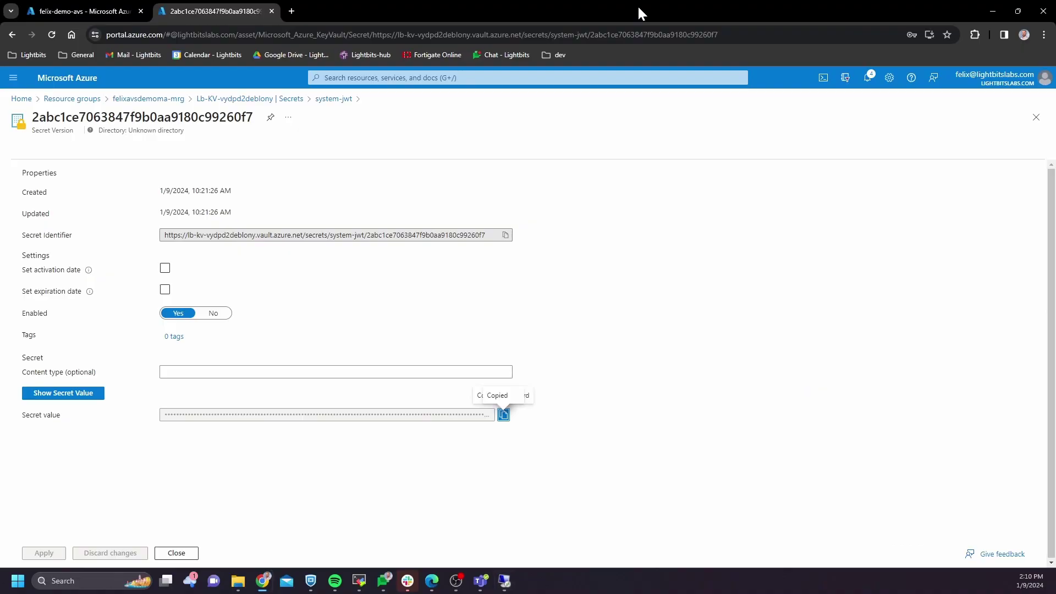
{"action": "left_click", "coordinate": [88, 14]}
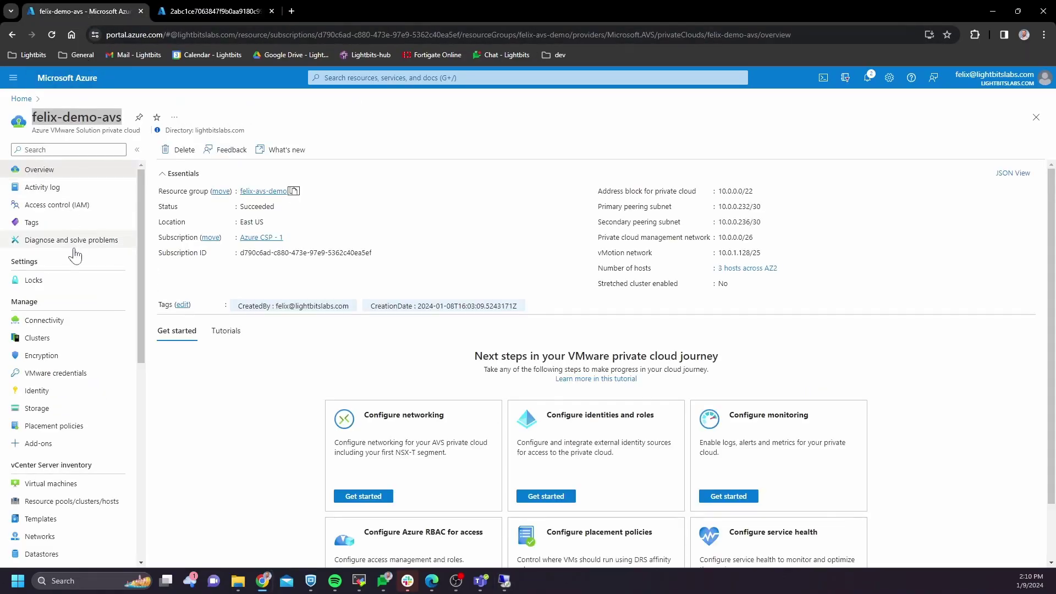
{"action": "scroll", "coordinate": [80, 290], "scroll_direction": "down", "scroll_amount": 5}
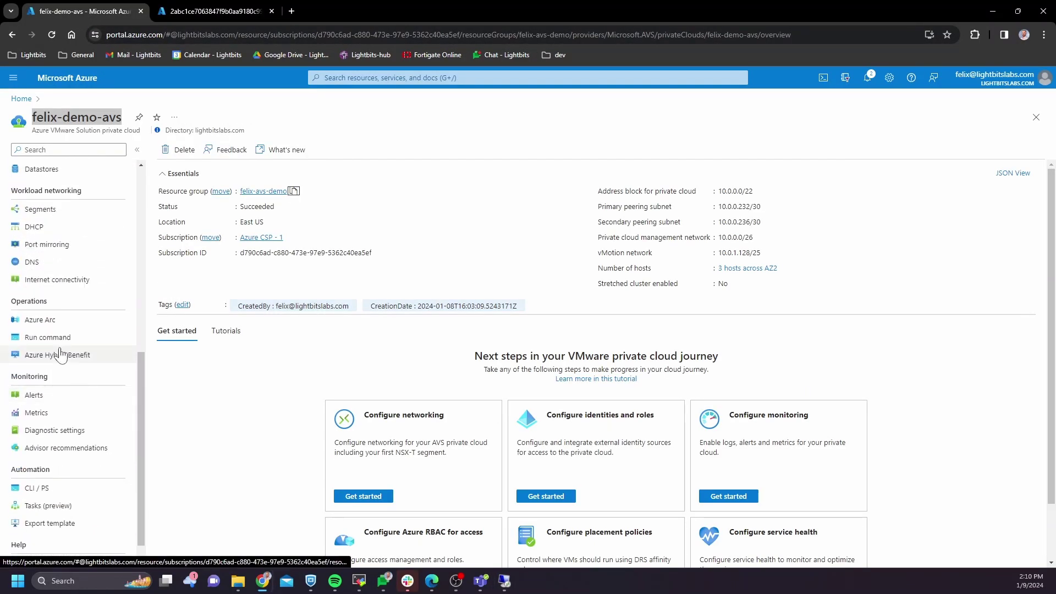
{"action": "left_click", "coordinate": [56, 339]}
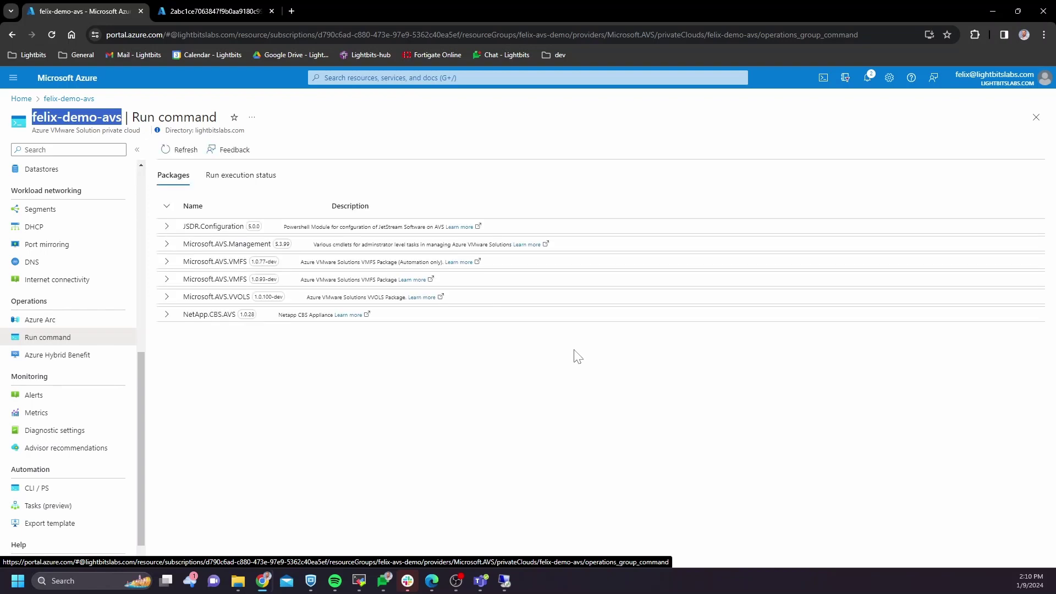
{"action": "left_click", "coordinate": [236, 176]}
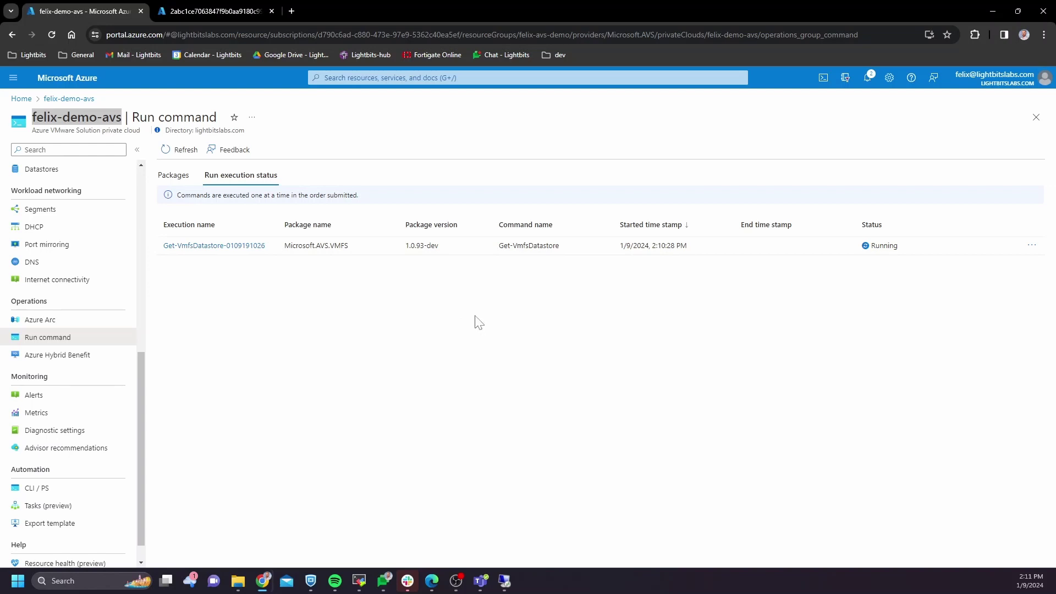
{"action": "left_click", "coordinate": [510, 585]}
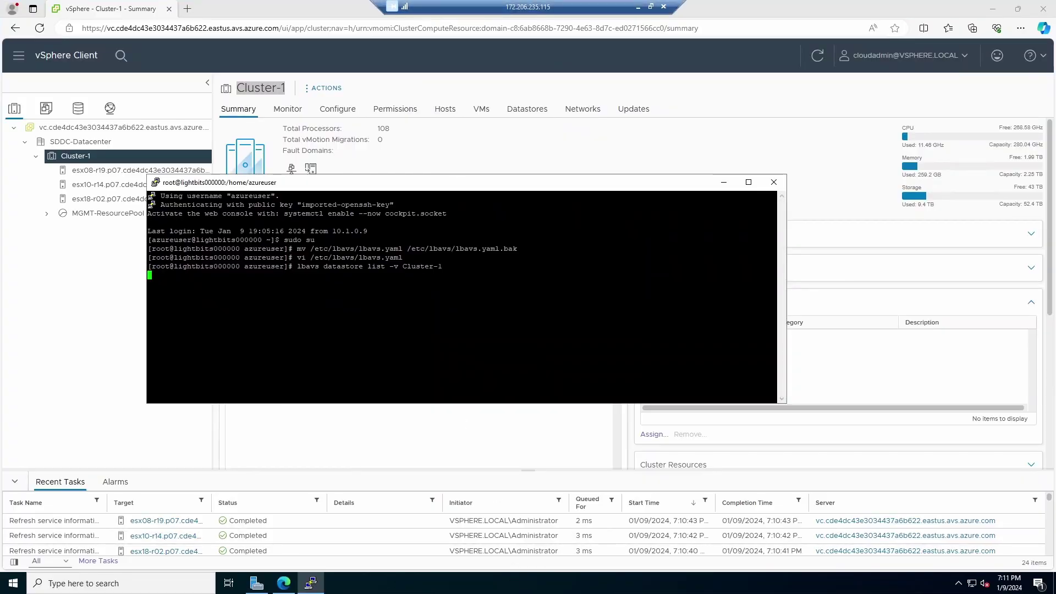
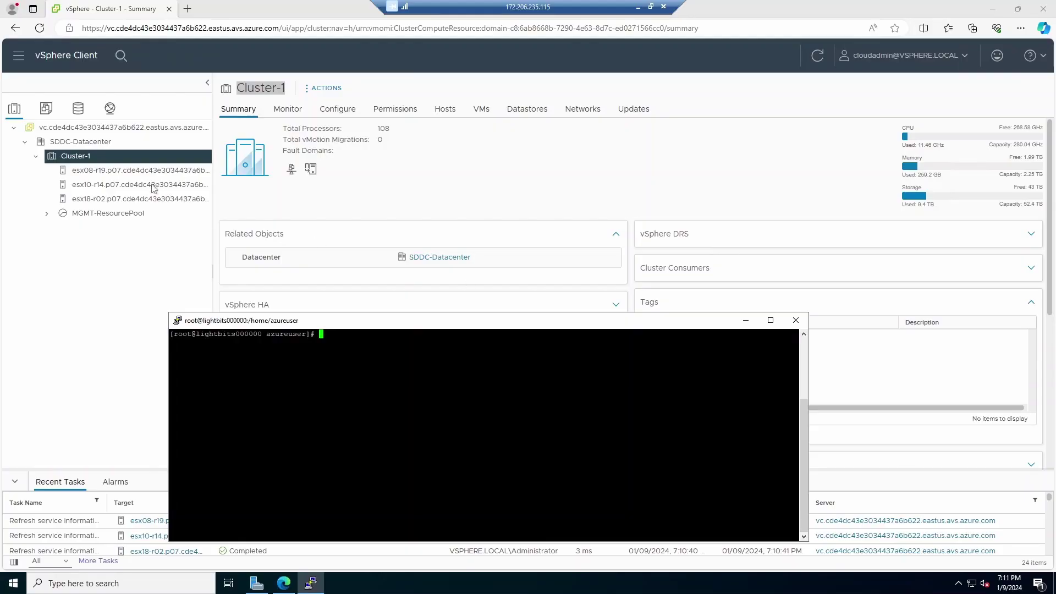
Step: Show host esx08-r19's VMkernel adapters, vmk0 through vmk6, in vSphere Client
{"action": "left_click", "coordinate": [137, 172]}
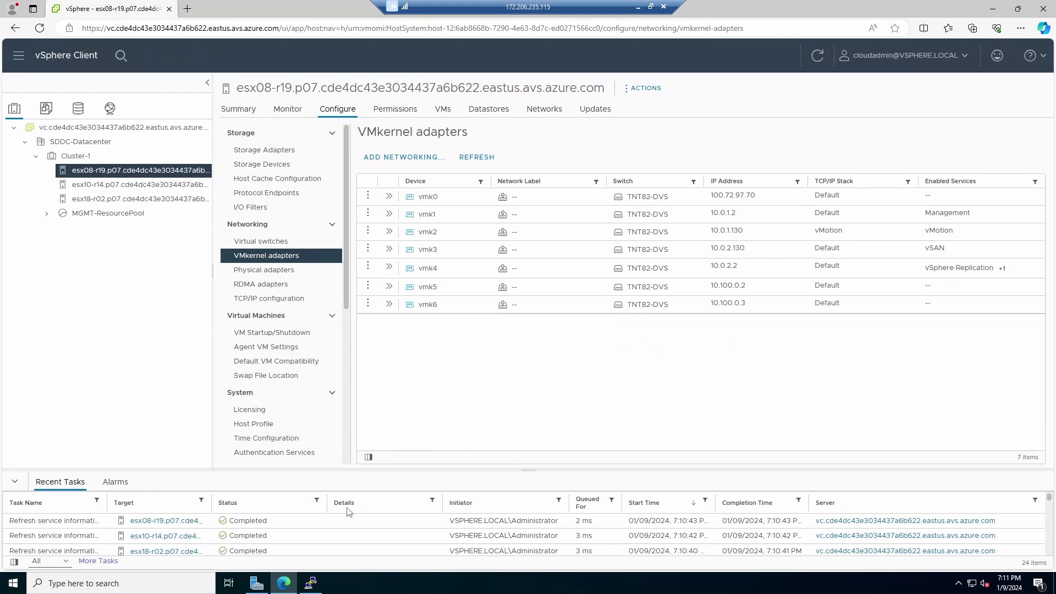
Step: Run 'lbavs network tag -e' with the copied esx08-r19 host name and '-n vmk5'
{"action": "left_click", "coordinate": [311, 583]}
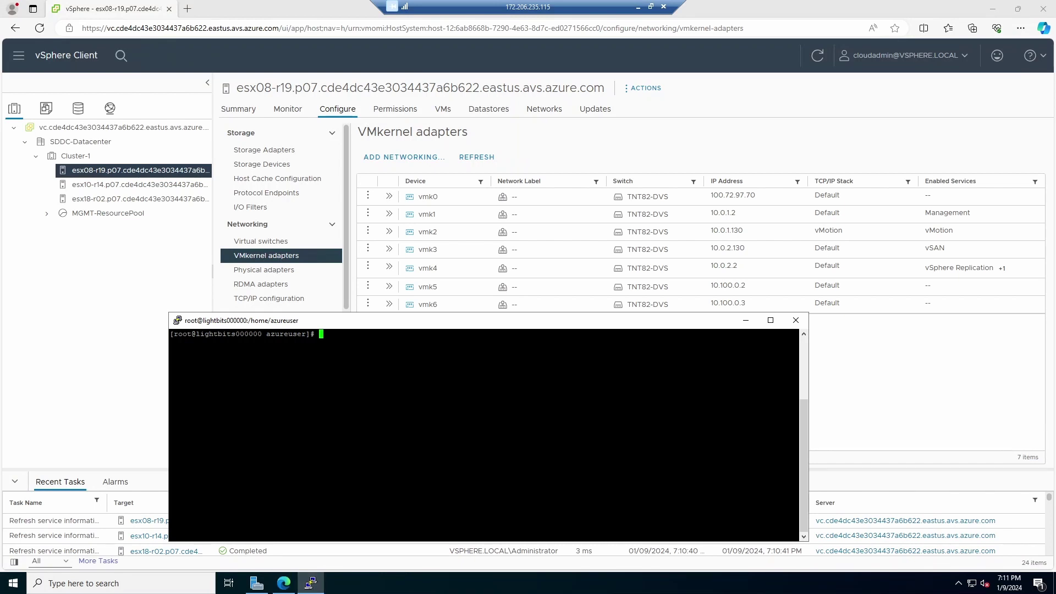
{"action": "type", "text": "lbavs network tag -v"}
{"action": "key", "text": "BackSpace"}
{"action": "type", "text": "e"}
{"action": "left_click_drag", "start_coordinate": [236, 88], "coordinate": [605, 88]}
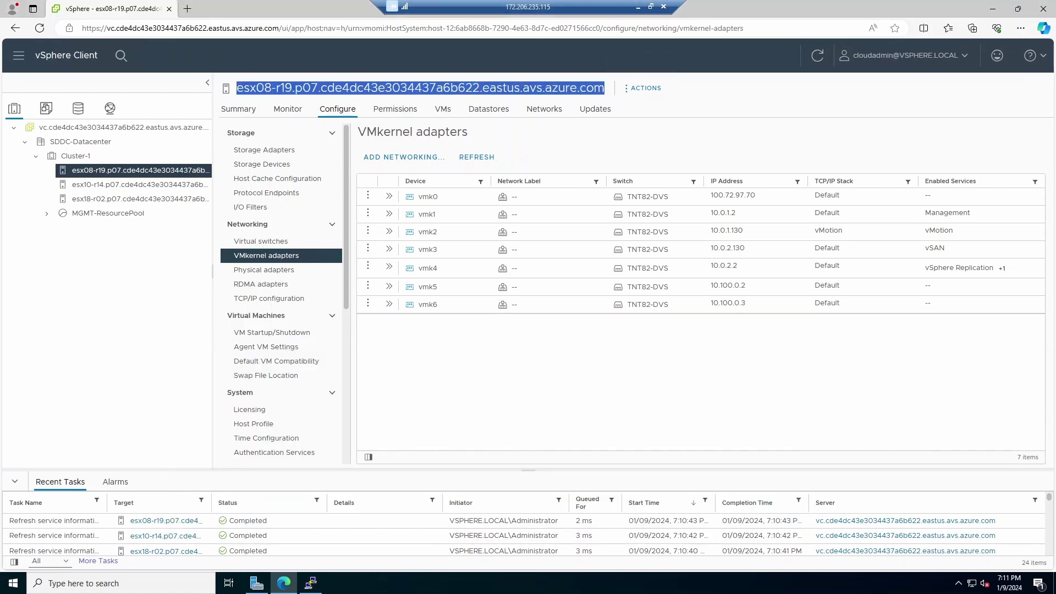
{"action": "left_click", "coordinate": [318, 583]}
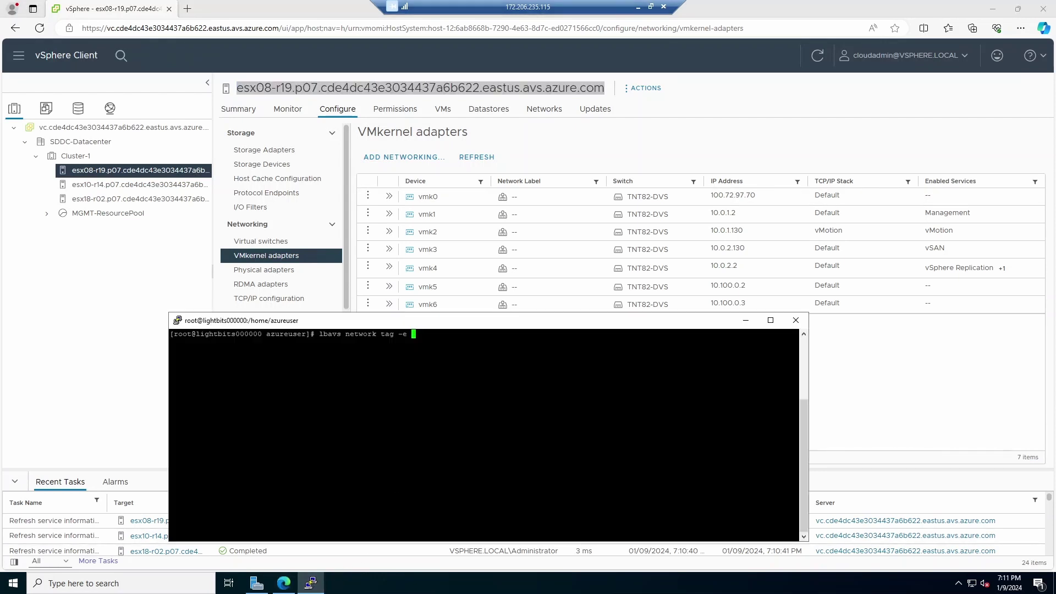
{"action": "type", "text": "esx08-r19.p07.cde4dc43e3034437a6b622.eastus.avs.azure.com"}
{"action": "type", "text": "-"}
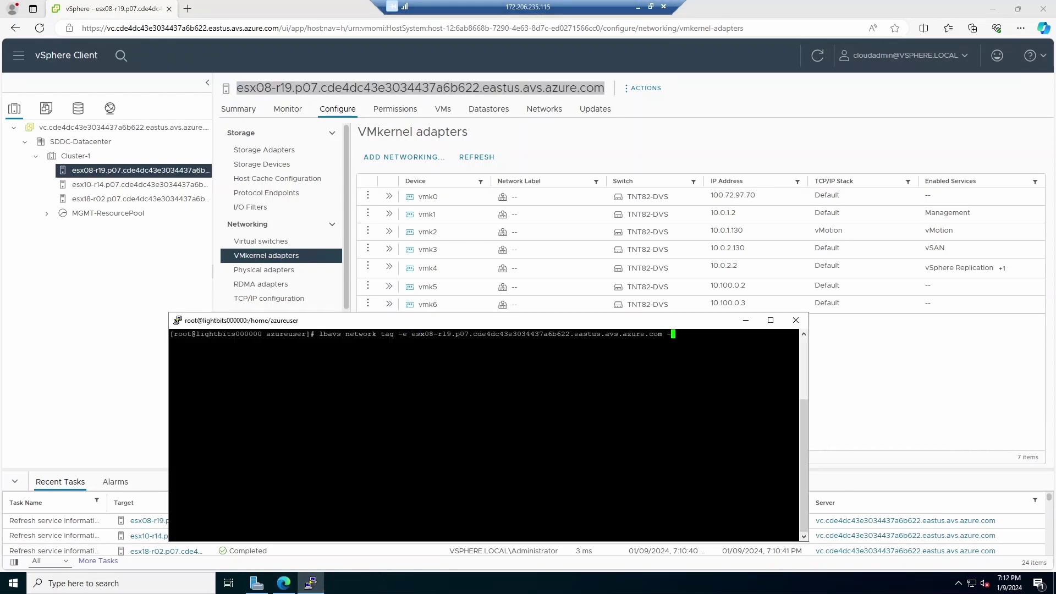
{"action": "type", "text": "n "}
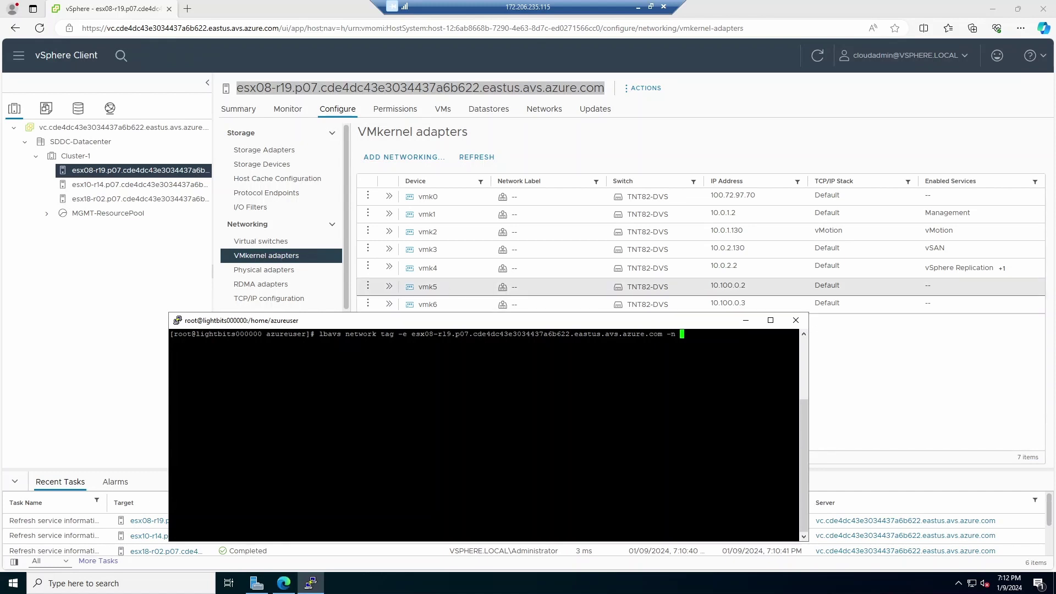
{"action": "type", "text": "vmk5"}
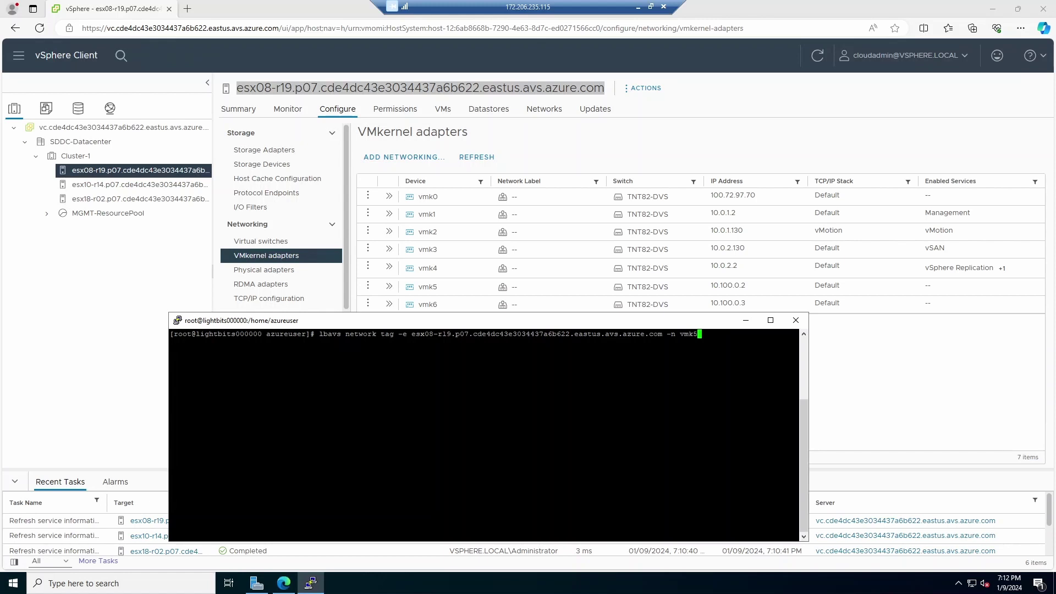
{"action": "key", "text": "Return"}
{"action": "left_click", "coordinate": [638, 6]}
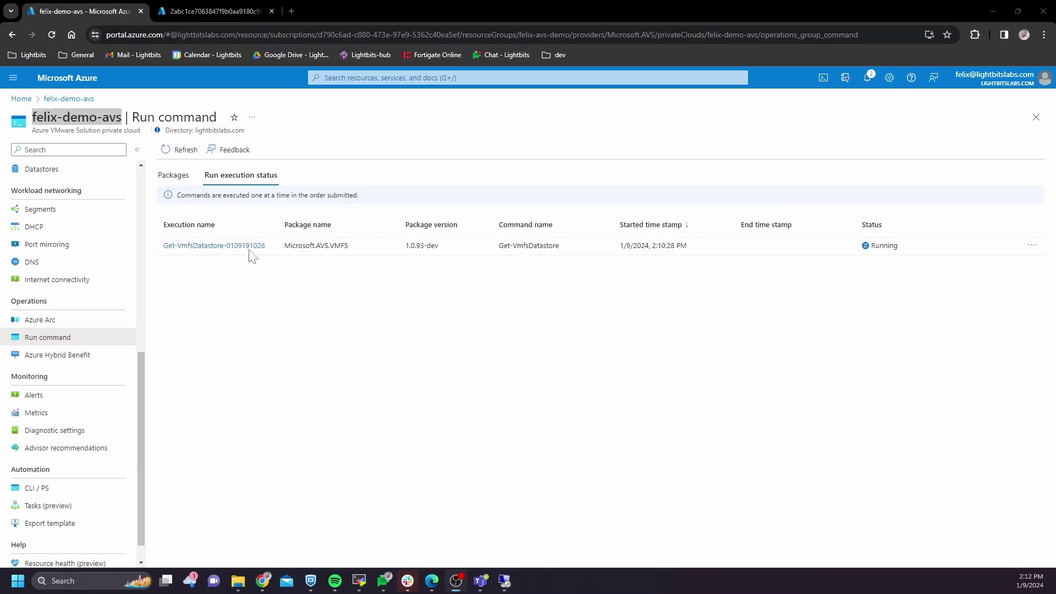
{"action": "left_click", "coordinate": [181, 149]}
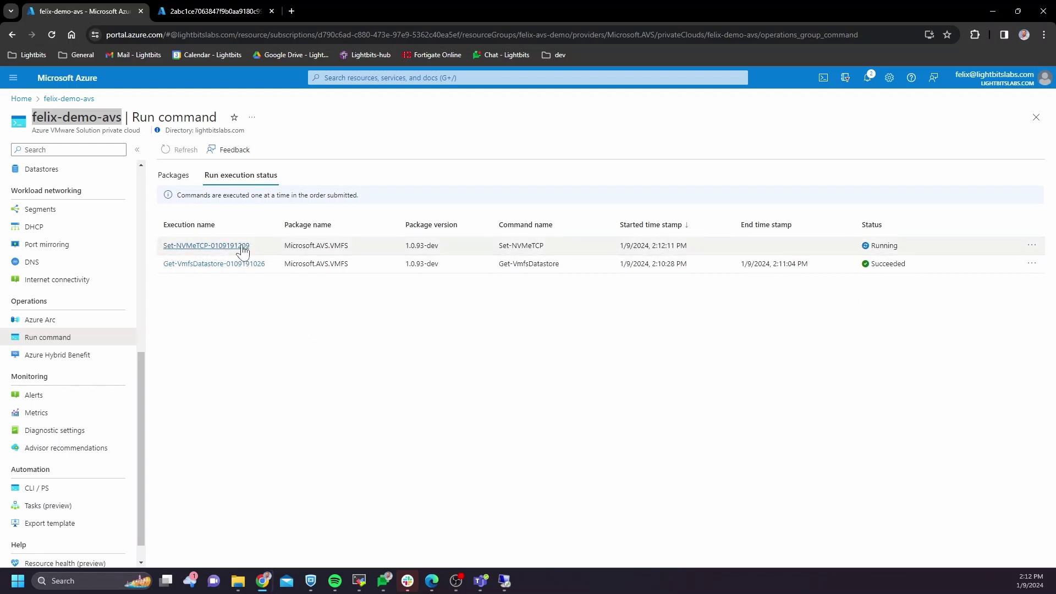
{"action": "left_click", "coordinate": [504, 581]}
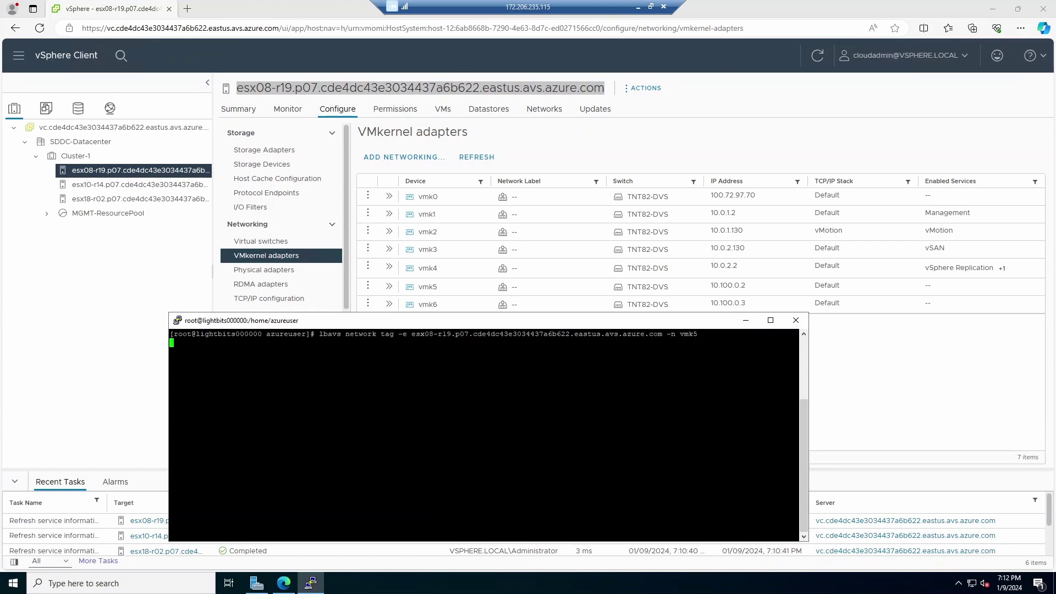
Step: Refresh vSphere Client to check vmk5's updated enabled services
{"action": "left_click", "coordinate": [945, 379]}
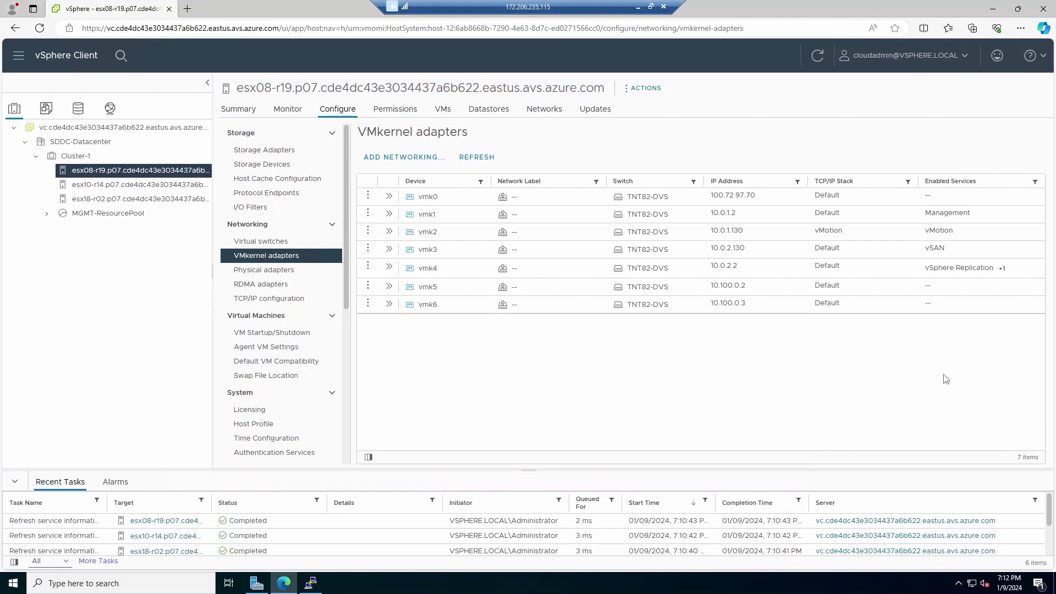
{"action": "left_click", "coordinate": [821, 60]}
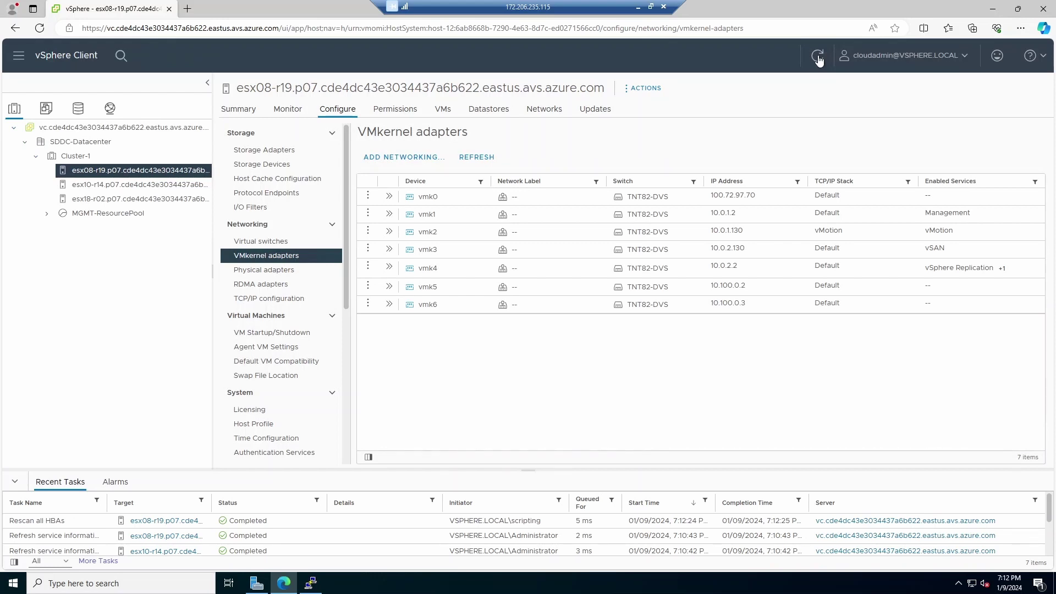
{"action": "left_click", "coordinate": [818, 58]}
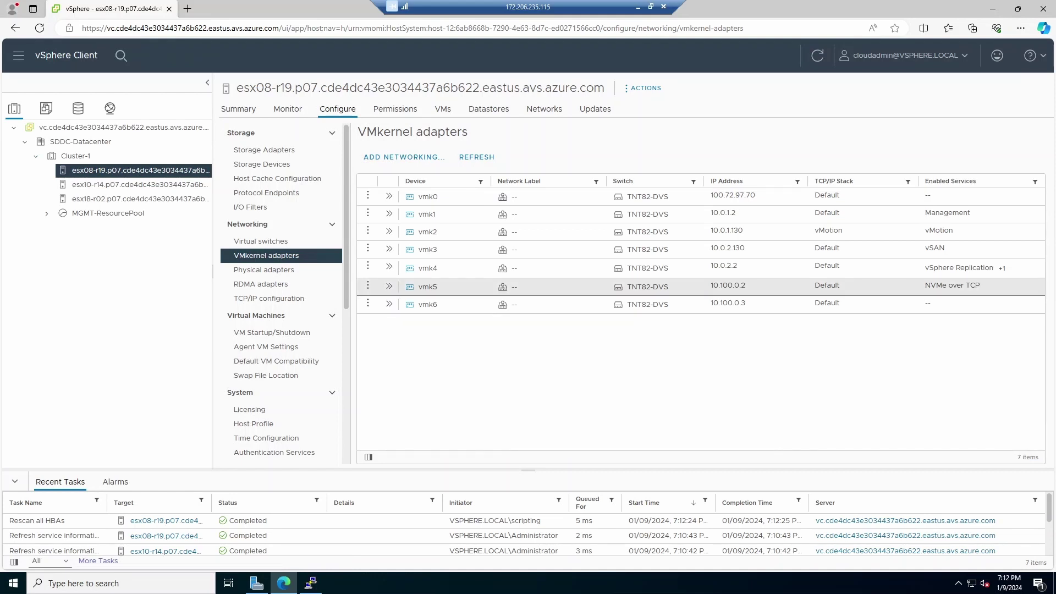
Step: Rerun the lbavs tag command for vmk6 and confirm it now lists NVMe over TCP
{"action": "left_click", "coordinate": [311, 583]}
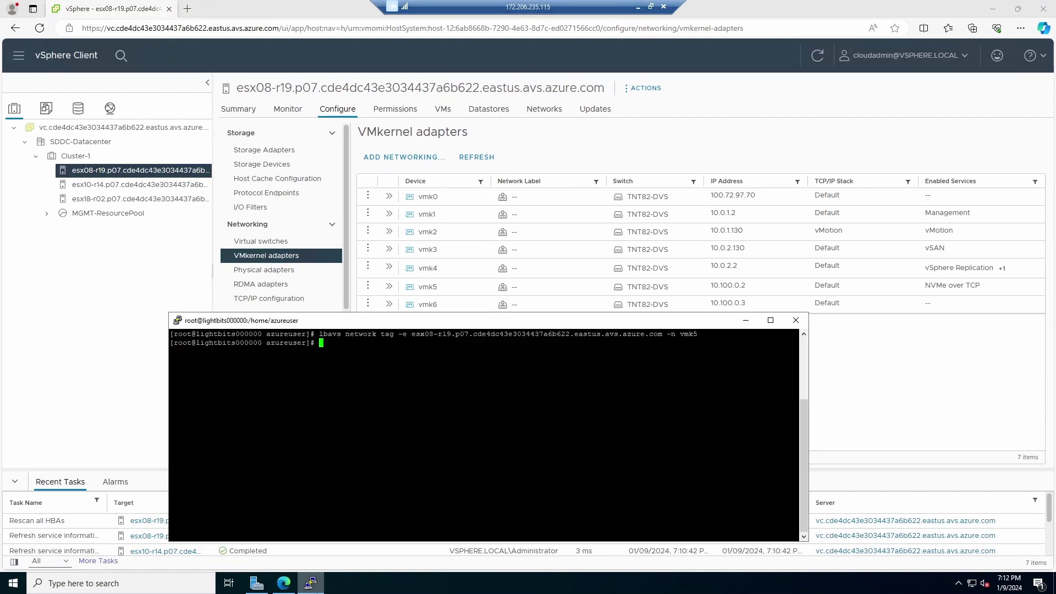
{"action": "key", "text": "Up"}
{"action": "key", "text": "BackSpace"}
{"action": "type", "text": "6"}
{"action": "key", "text": "Return"}
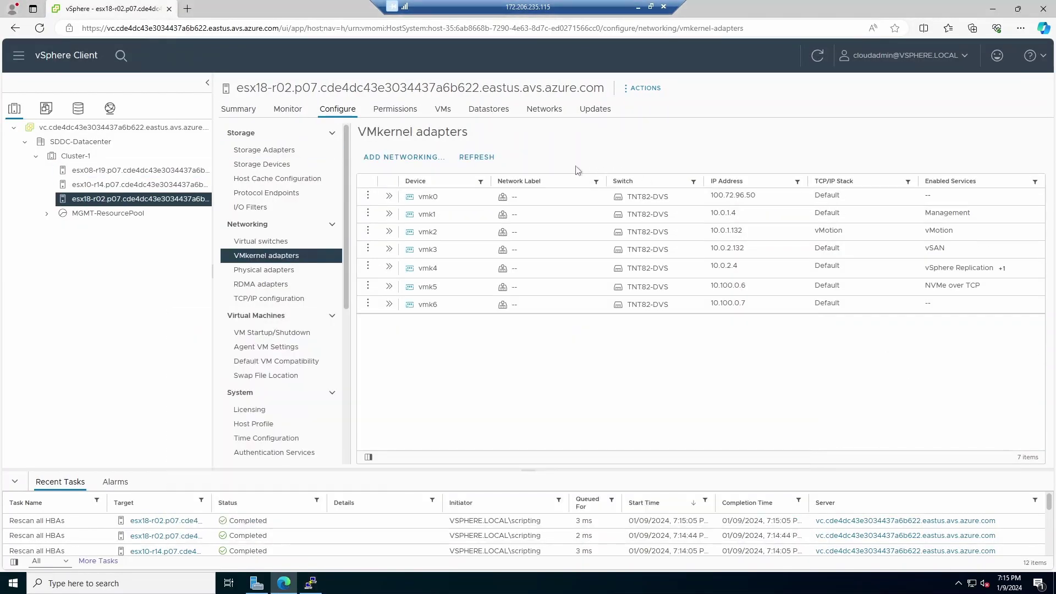
{"action": "left_click", "coordinate": [814, 59]}
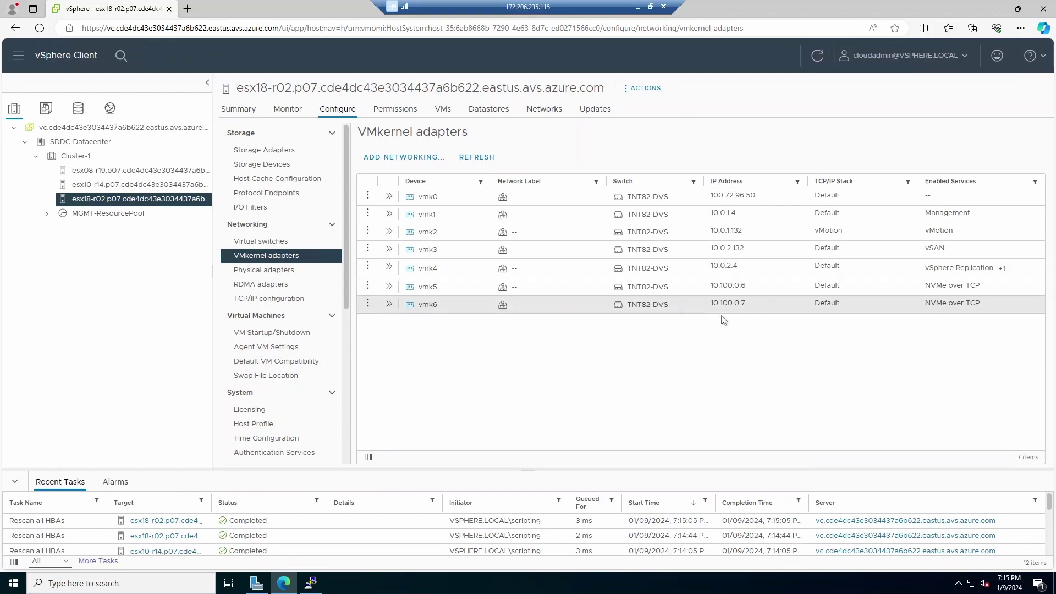
Step: Show host esx08-r19's storage adapters list in vSphere Client
{"action": "left_click", "coordinate": [181, 170]}
{"action": "left_click", "coordinate": [292, 154]}
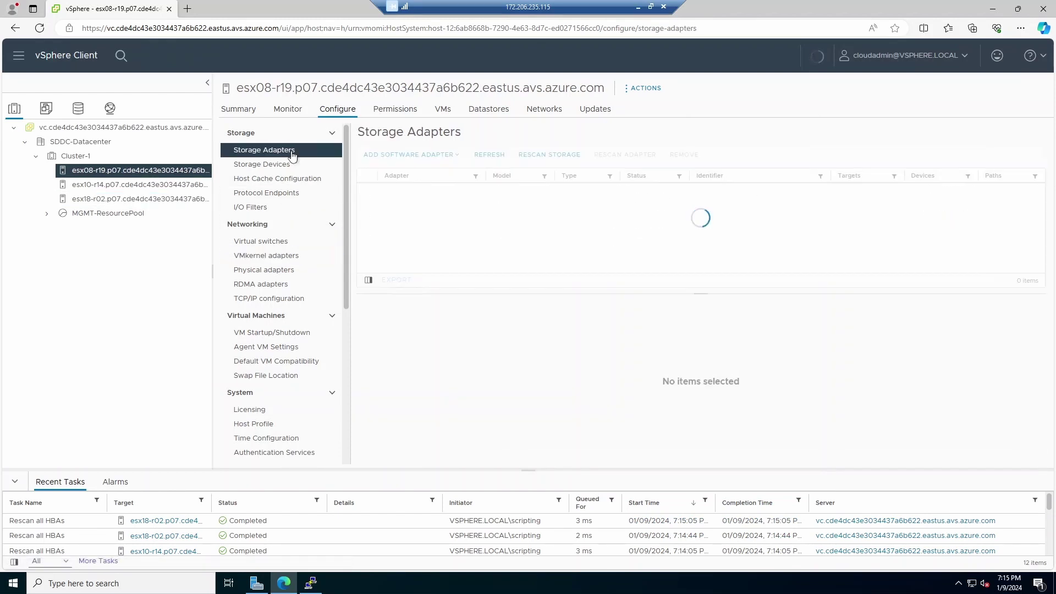
{"action": "scroll", "coordinate": [536, 223], "scroll_direction": "down", "scroll_amount": 5}
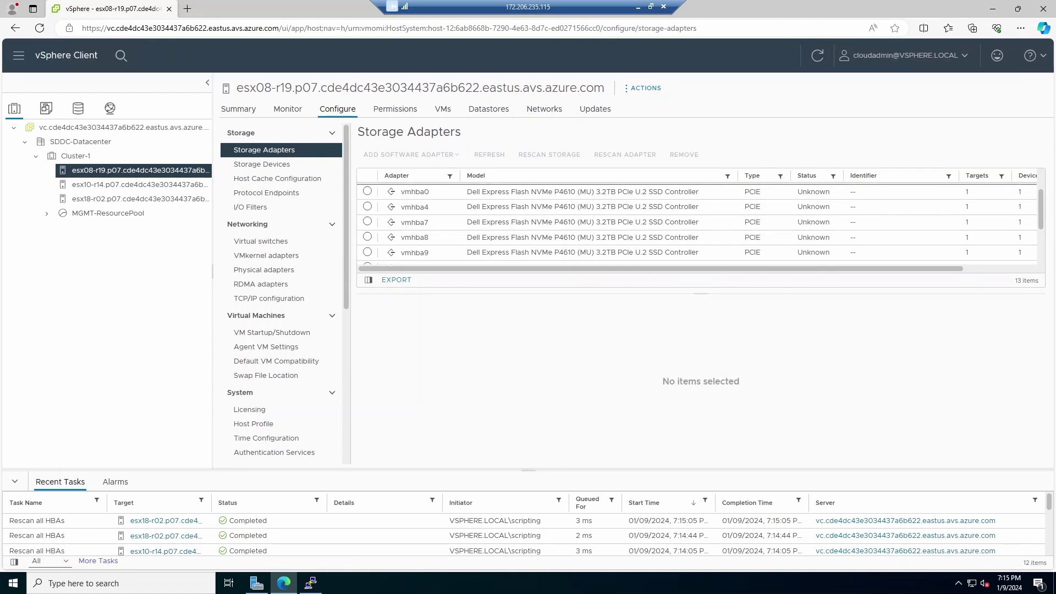
{"action": "scroll", "coordinate": [536, 222], "scroll_direction": "up", "scroll_amount": 5}
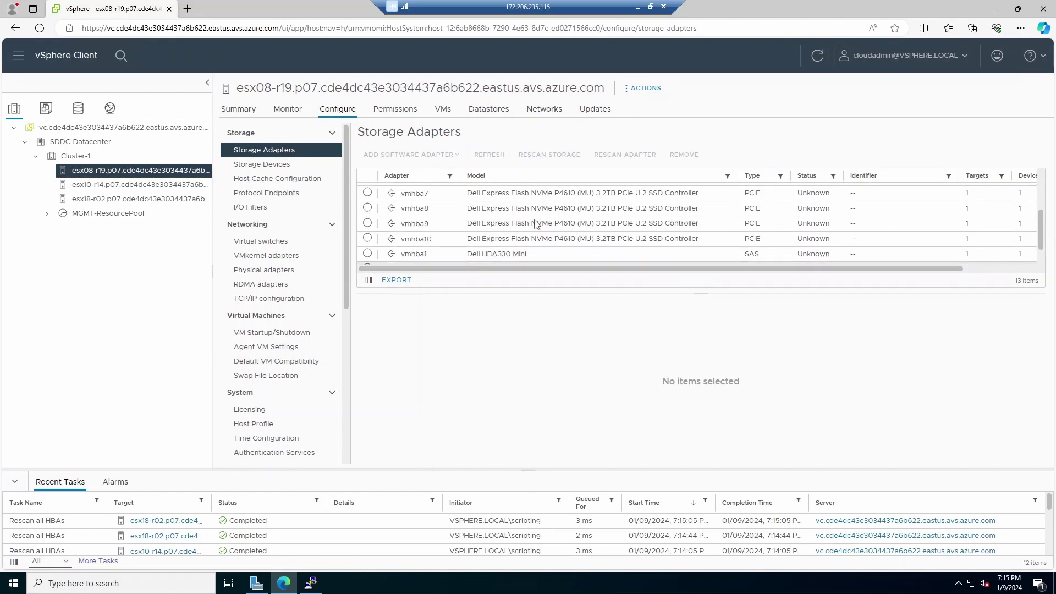
Step: Start the command 'lbavs network create -e' in the terminal
{"action": "left_click", "coordinate": [310, 583]}
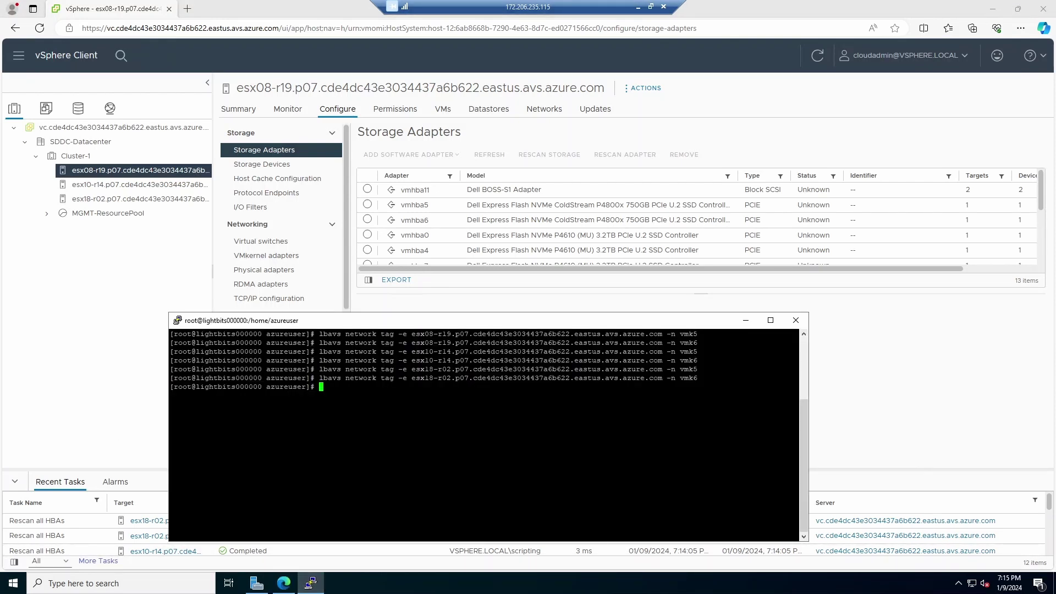
{"action": "key", "text": "Up"}
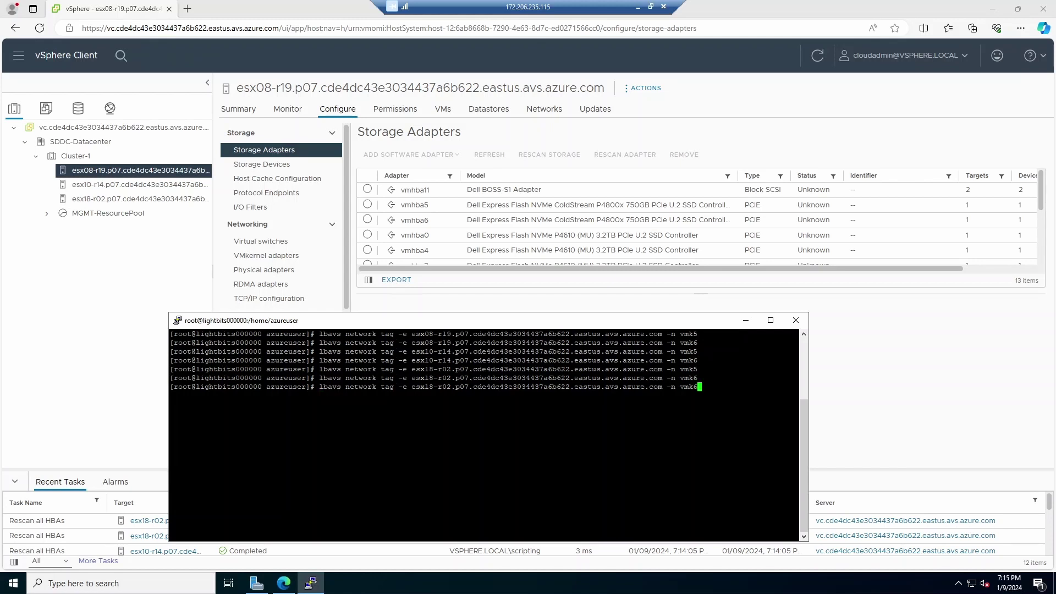
{"action": "key", "text": "Down"}
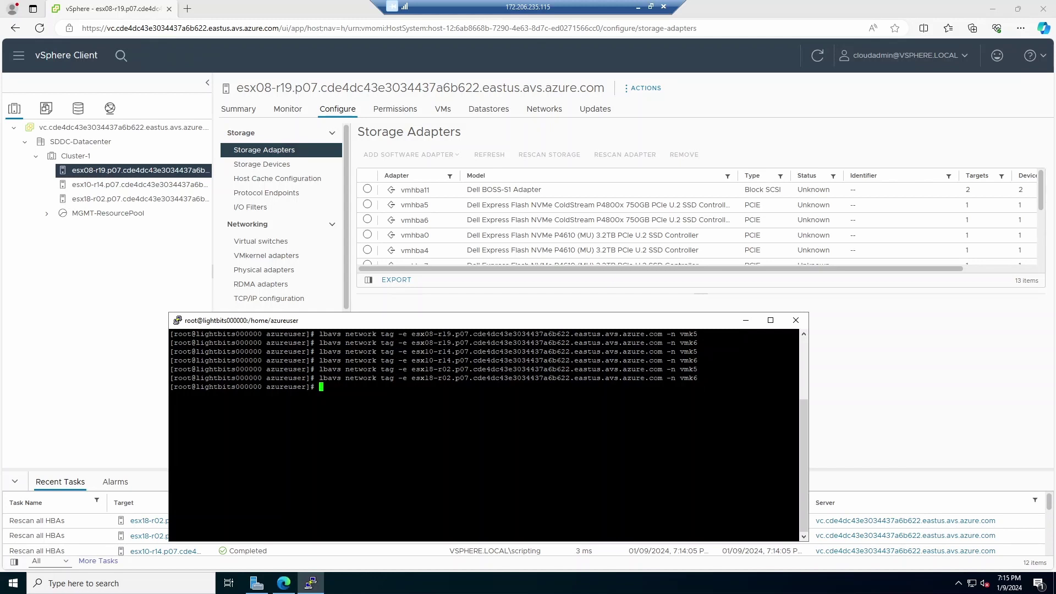
{"action": "type", "text": "lbavs network create -e"}
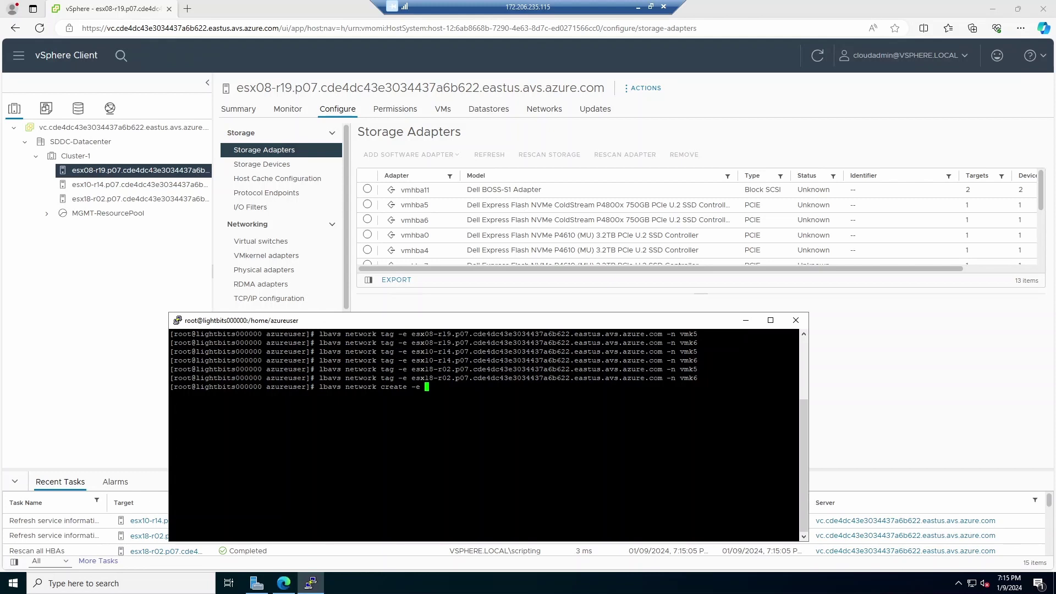
Step: Run 'lbavs network create' for esx08-r19 with '-n vmnic1', taken from its physical adapters
{"action": "left_click_drag", "start_coordinate": [420, 334], "coordinate": [658, 334]}
{"action": "type", "text": "esx08-r19.p07.cde4dc43e3034437a6b622.eastus.avs.azure.com"}
{"action": "type", "text": "-n"}
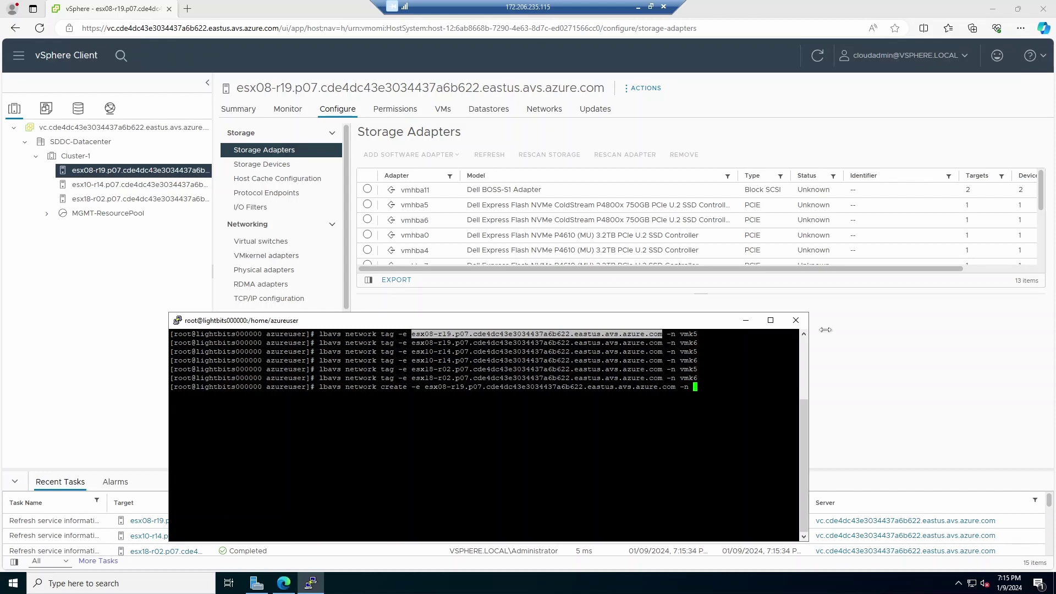
{"action": "left_click", "coordinate": [889, 335]}
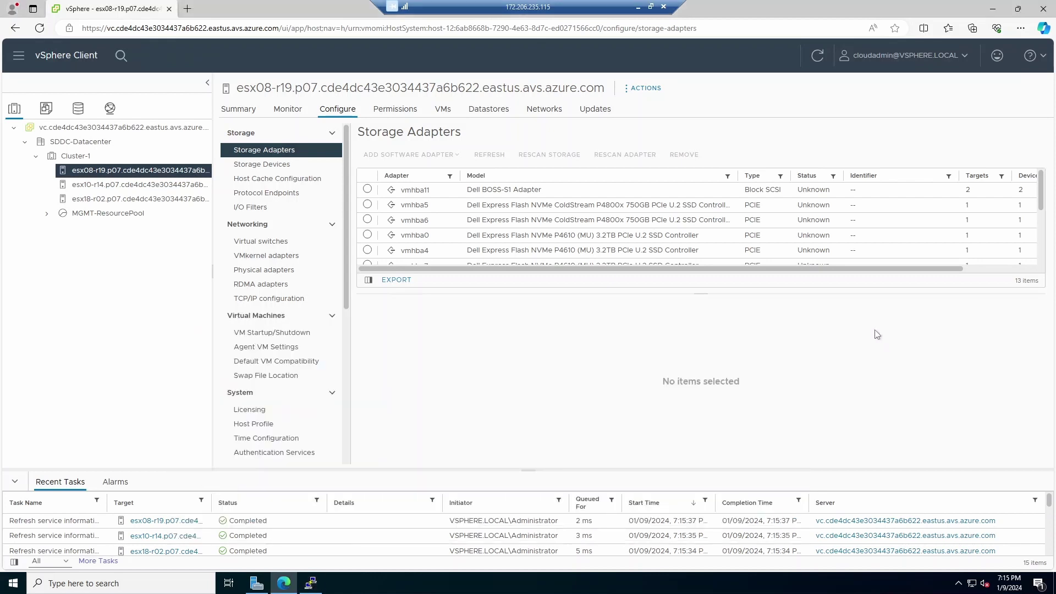
{"action": "left_click", "coordinate": [271, 271]}
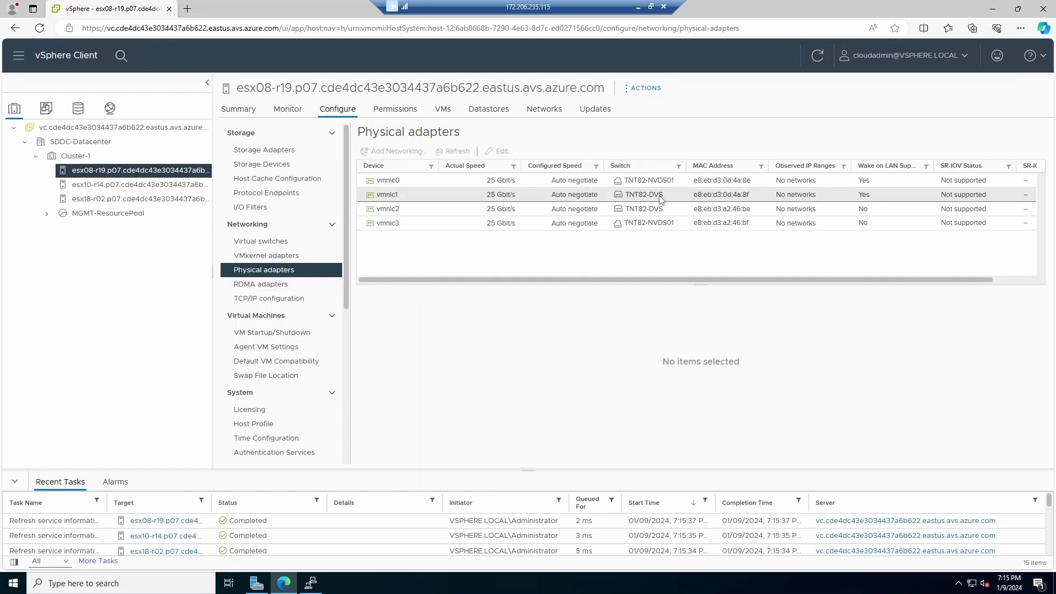
{"action": "left_click", "coordinate": [385, 198]}
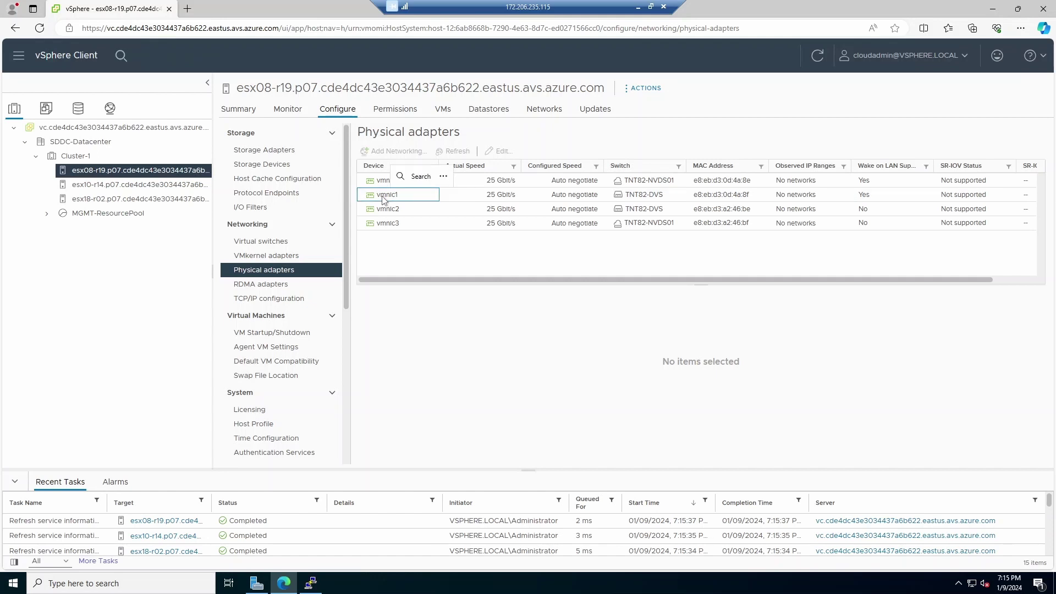
{"action": "left_click", "coordinate": [311, 583]}
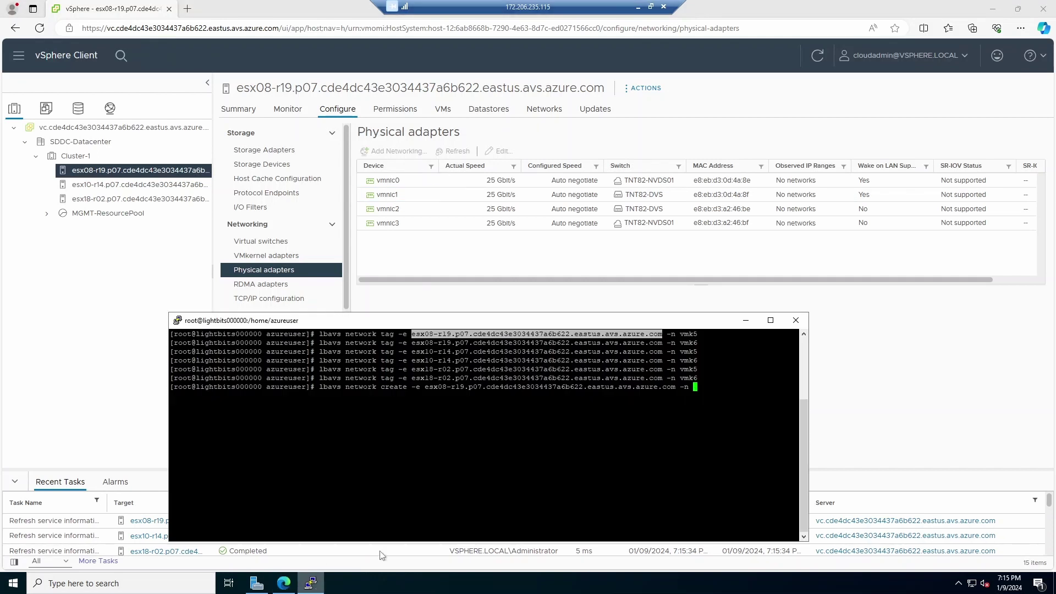
{"action": "type", "text": "vmnic1"}
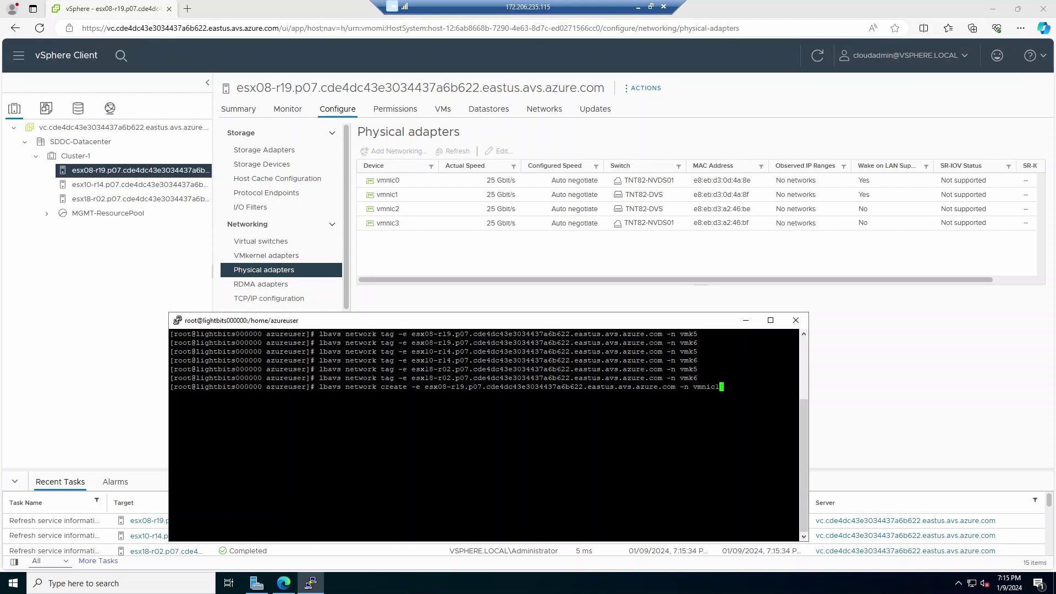
{"action": "key", "text": "Return"}
Step: Refresh the Azure run execution status to see New-NVMeTCPAdapter running, then return to the remote desktop
{"action": "left_click", "coordinate": [638, 8]}
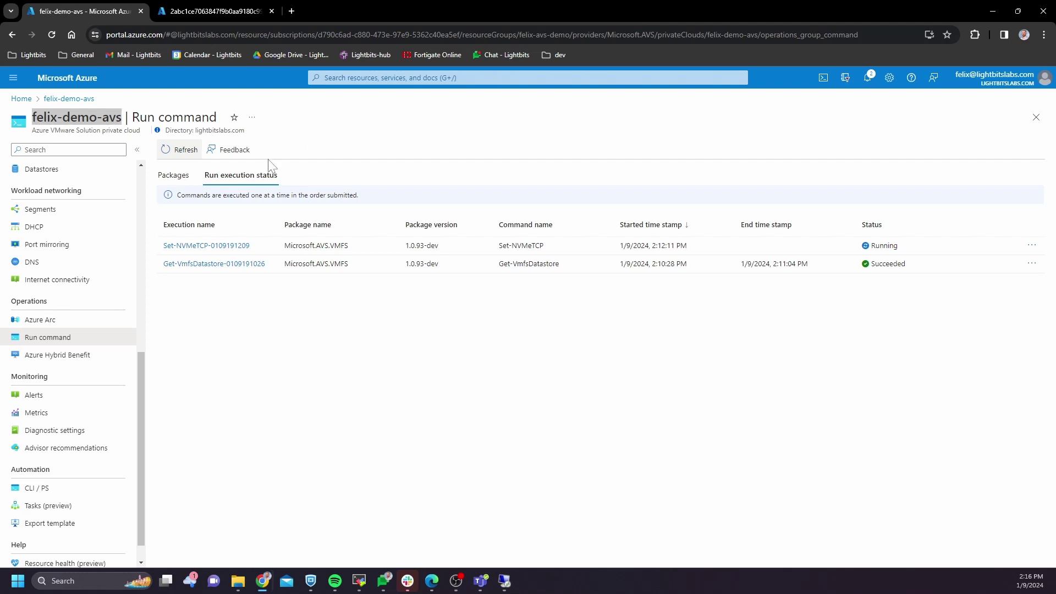
{"action": "left_click", "coordinate": [181, 157]}
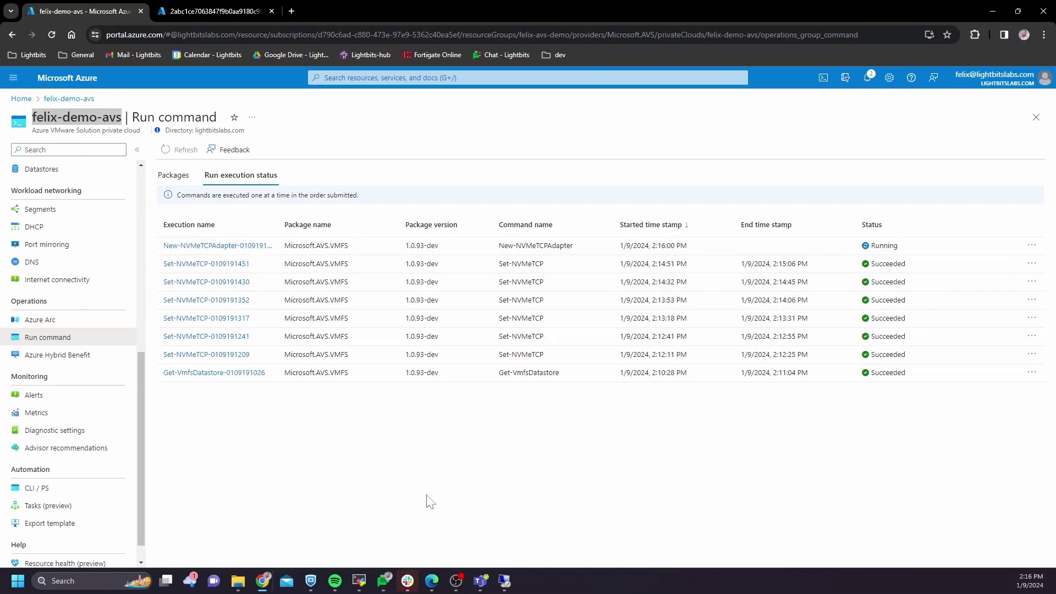
{"action": "left_click", "coordinate": [504, 581]}
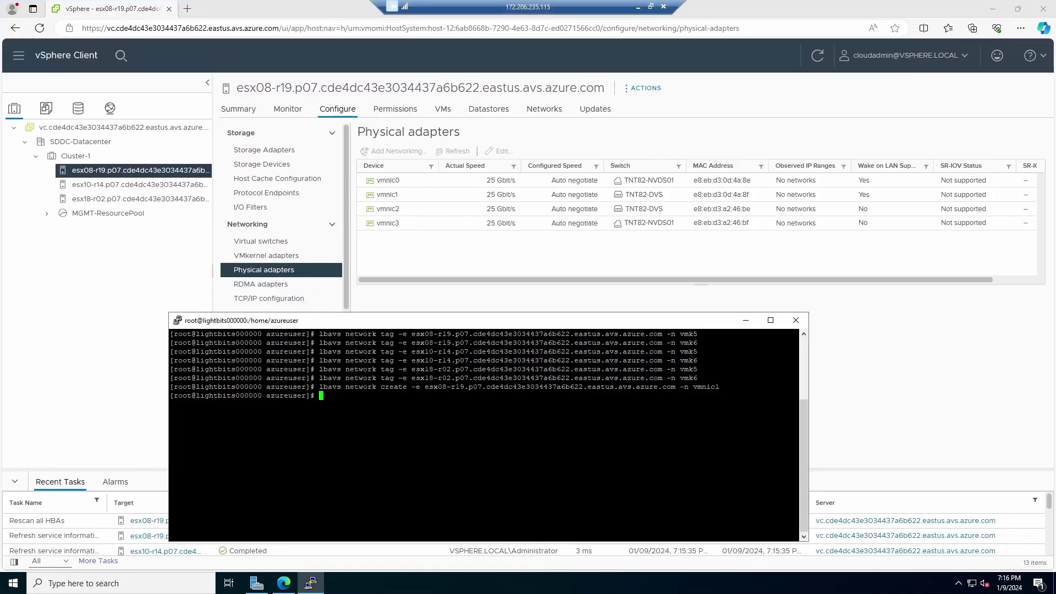
Step: Verify esx08-r19 lists NVMe over TCP adapter vmhba65, then show its physical adapters
{"action": "left_click", "coordinate": [269, 150]}
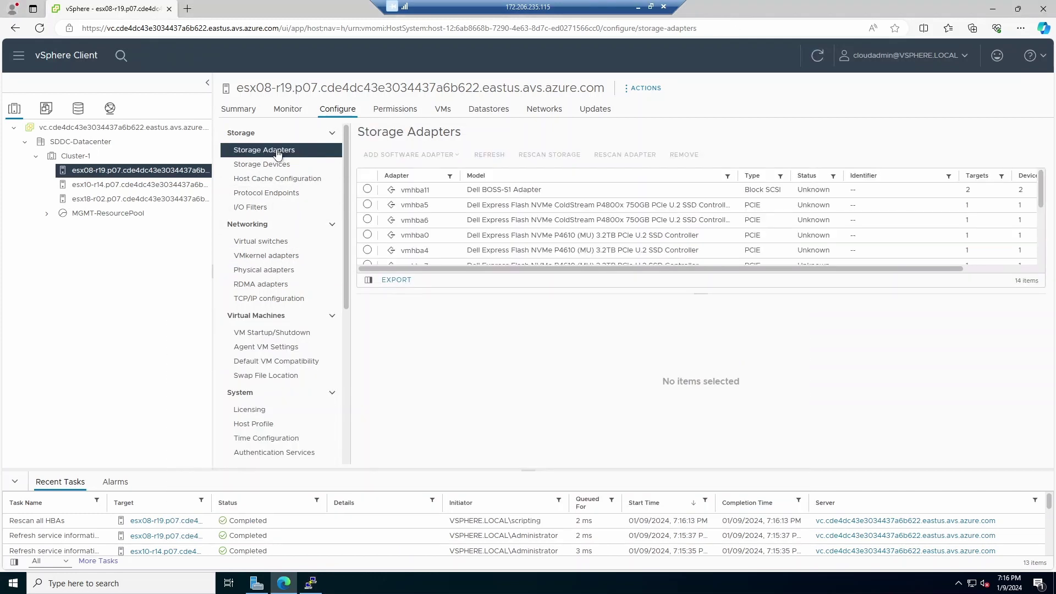
{"action": "scroll", "coordinate": [549, 214], "scroll_direction": "down", "scroll_amount": 5}
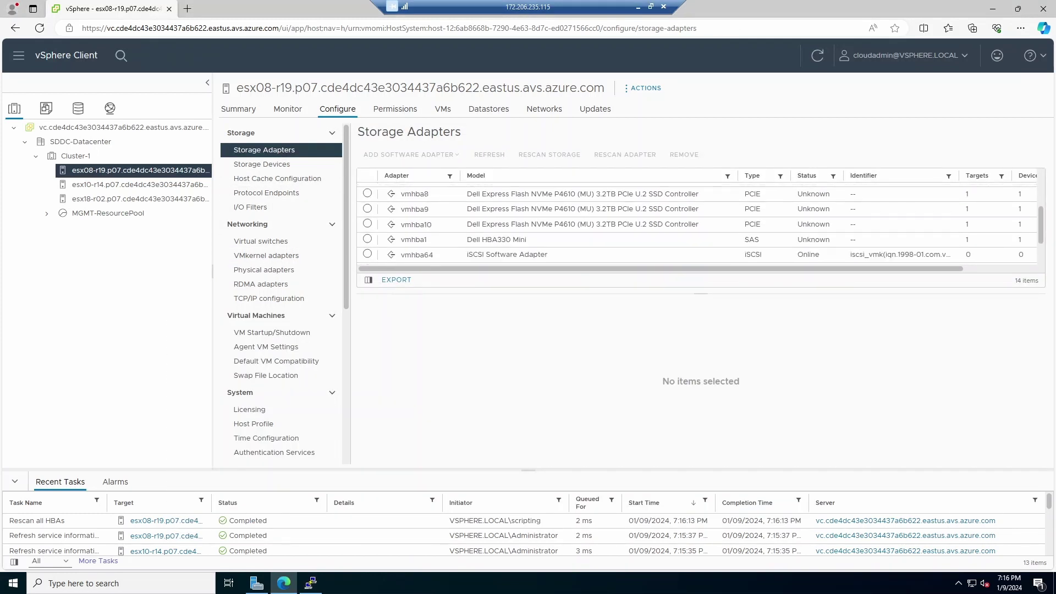
{"action": "scroll", "coordinate": [548, 214], "scroll_direction": "down", "scroll_amount": 1}
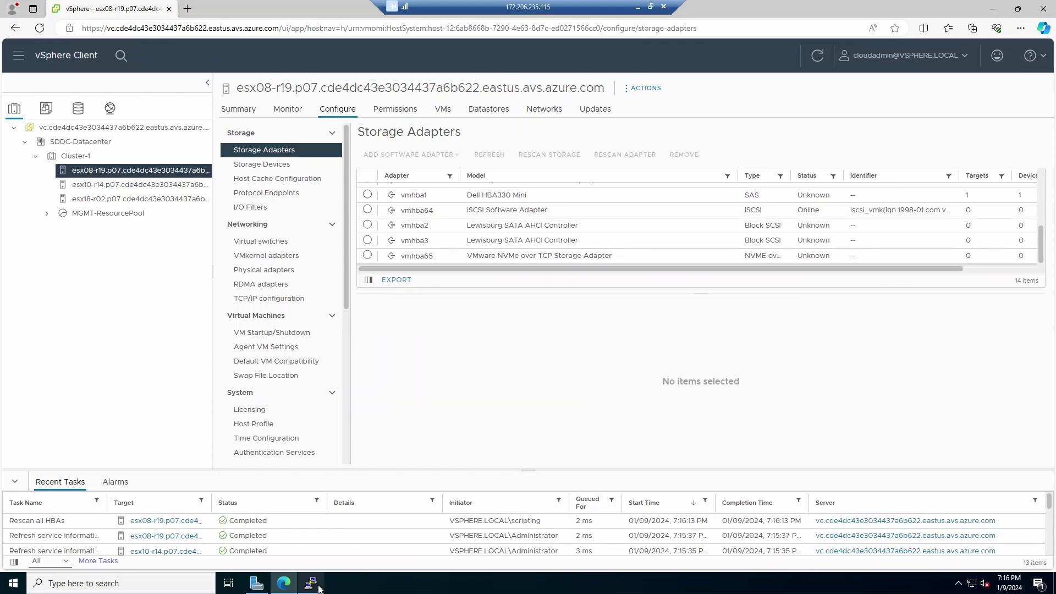
{"action": "left_click", "coordinate": [281, 270]}
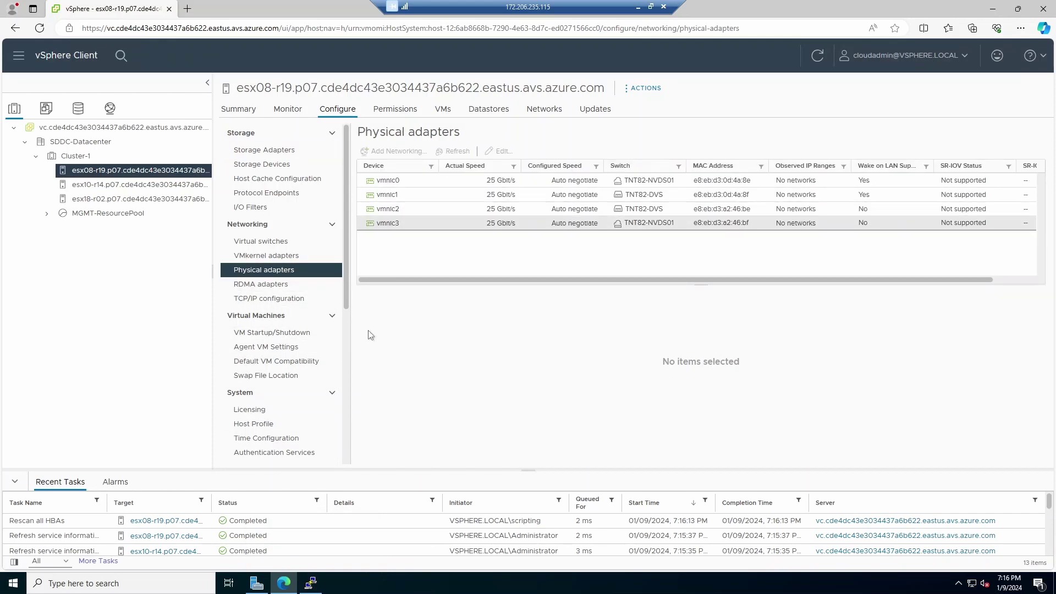
Step: Run the lbavs network create command for esx08-r19's vmnic2
{"action": "left_click", "coordinate": [312, 583]}
{"action": "key", "text": "Up"}
{"action": "key", "text": "BackSpace"}
{"action": "type", "text": "2"}
{"action": "key", "text": "Return"}
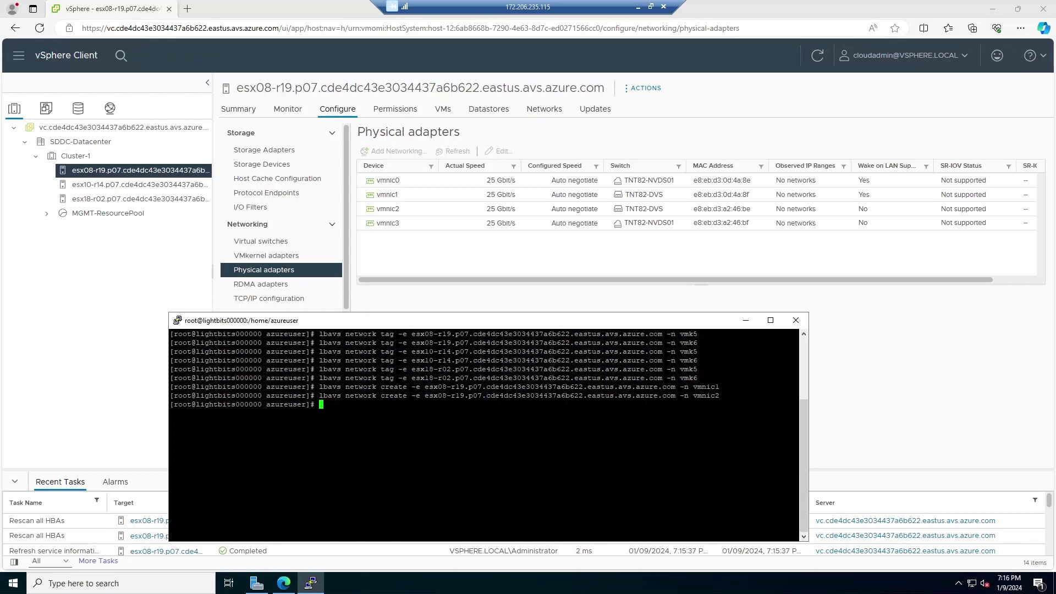
Step: Swap in host esx10-r14 and run the create command for its vmnic1
{"action": "key", "text": "Up"}
{"action": "key", "text": "Up"}
{"action": "key", "text": "Left"}
{"action": "key", "text": "Left"}
{"action": "key", "text": "Left"}
{"action": "key", "text": "Left"}
{"action": "key", "text": "Left"}
{"action": "key", "text": "Left"}
{"action": "key", "text": "Left"}
{"action": "key", "text": "Left"}
{"action": "key", "text": "Left"}
{"action": "key", "text": "Left"}
{"action": "key", "text": "Left"}
{"action": "key", "text": "Left"}
{"action": "key", "text": "Left"}
{"action": "key", "text": "Left"}
{"action": "key", "text": "Left"}
{"action": "key", "text": "Left"}
{"action": "key", "text": "Left"}
{"action": "key", "text": "Left"}
{"action": "key", "text": "Left"}
{"action": "key", "text": "Left"}
{"action": "key", "text": "Left"}
{"action": "key", "text": "Left"}
{"action": "key", "text": "Left"}
{"action": "key", "text": "Left"}
{"action": "key", "text": "Left"}
{"action": "key", "text": "Left"}
{"action": "key", "text": "Left"}
{"action": "key", "text": "BackSpace"}
{"action": "key", "text": "BackSpace"}
{"action": "key", "text": "BackSpace"}
{"action": "key", "text": "BackSpace"}
{"action": "key", "text": "BackSpace"}
{"action": "key", "text": "BackSpace"}
{"action": "key", "text": "BackSpace"}
{"action": "key", "text": "BackSpace"}
{"action": "key", "text": "BackSpace"}
{"action": "left_click_drag", "start_coordinate": [450, 351], "coordinate": [408, 351]}
{"action": "right_click", "coordinate": [408, 351]}
{"action": "key", "text": "Return"}
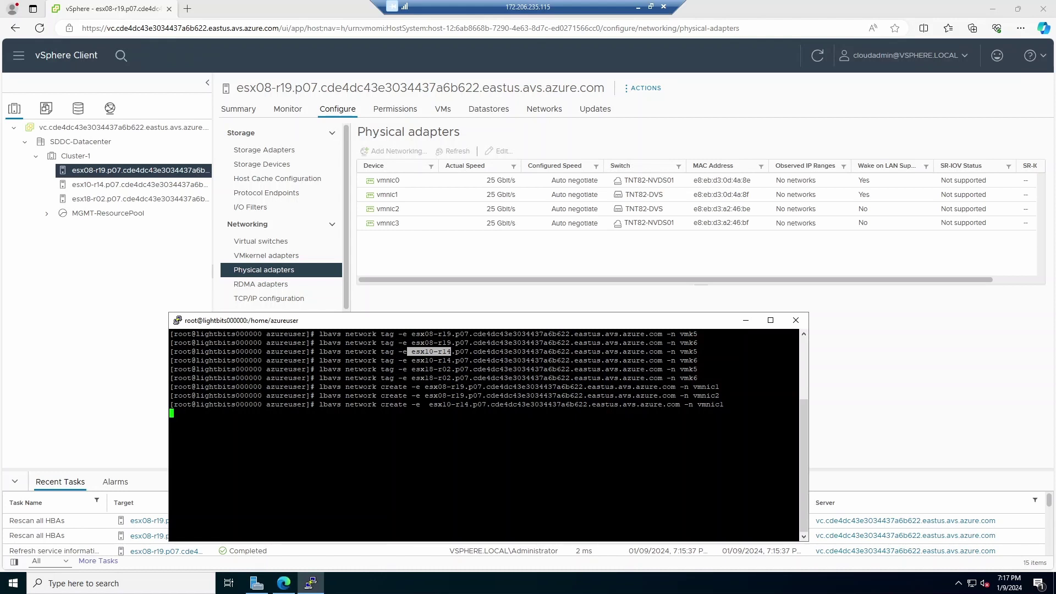
Step: Run the create command for esx10-r14's vmnic2
{"action": "key", "text": "Up"}
{"action": "key", "text": "BackSpace"}
{"action": "type", "text": "2"}
{"action": "key", "text": "Return"}
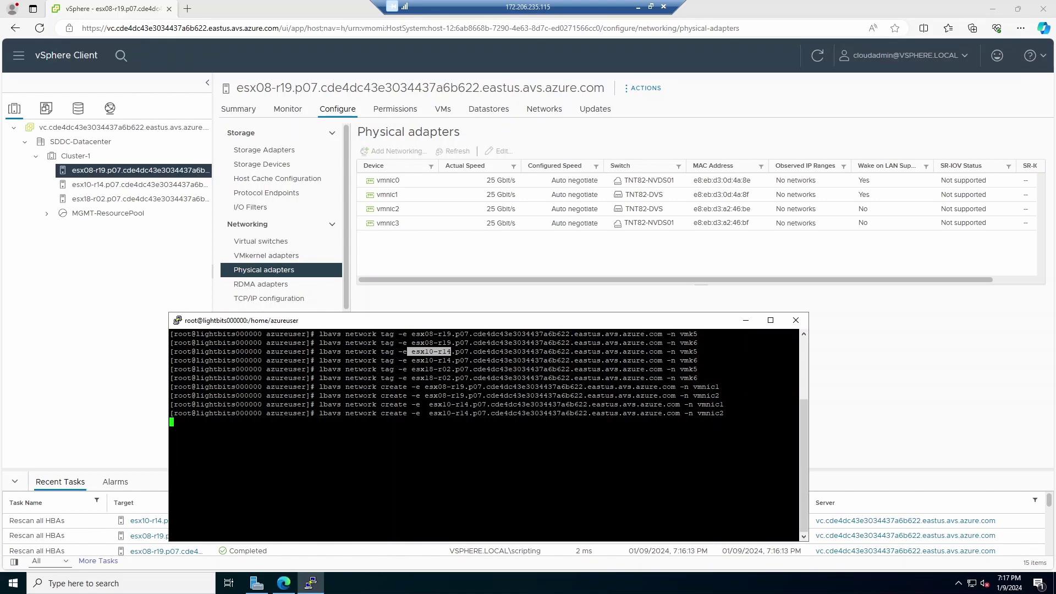
{"action": "left_click", "coordinate": [137, 185]}
Step: Check esx10-r14's storage adapters, then run the create command for esx18-r02's vmnic1
{"action": "left_click", "coordinate": [264, 149]}
{"action": "scroll", "coordinate": [514, 238], "scroll_direction": "down", "scroll_amount": 2}
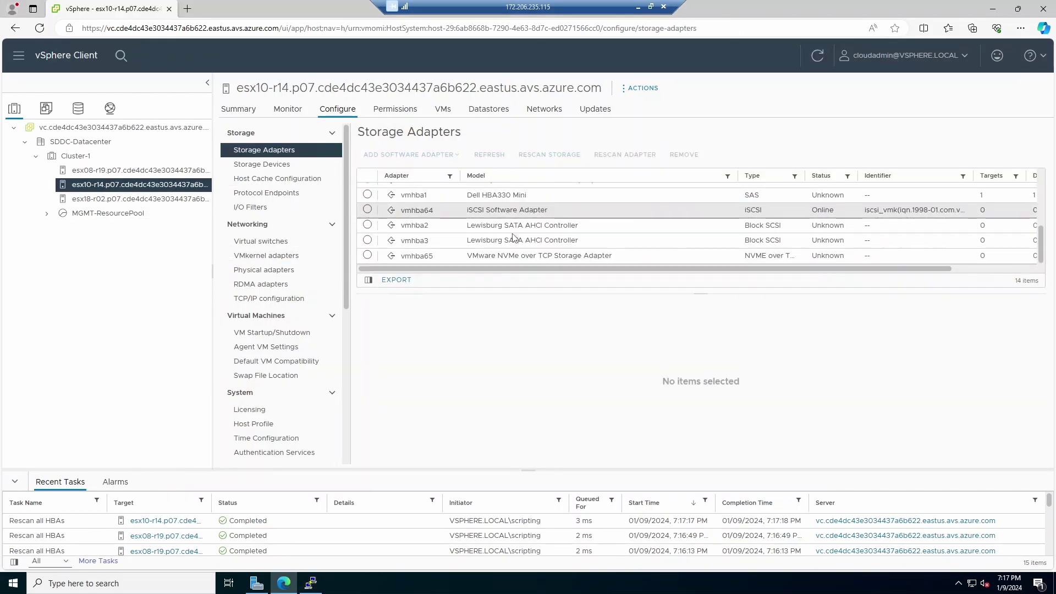
{"action": "key", "text": "alt+Tab"}
{"action": "key", "text": "Up"}
{"action": "key", "text": "Up"}
{"action": "key", "text": "Home"}
{"action": "key", "text": "Right"}
{"action": "key", "text": "Right"}
{"action": "key", "text": "Right"}
{"action": "key", "text": "Right"}
{"action": "key", "text": "Right"}
{"action": "key", "text": "Right"}
{"action": "key", "text": "Right"}
{"action": "key", "text": "Right"}
{"action": "key", "text": "Right"}
{"action": "key", "text": "Right"}
{"action": "key", "text": "Right"}
{"action": "key", "text": "Right"}
{"action": "key", "text": "Right"}
{"action": "key", "text": "Right"}
{"action": "key", "text": "Right"}
{"action": "key", "text": "Right"}
{"action": "key", "text": "Right"}
{"action": "key", "text": "Right"}
{"action": "key", "text": "Right"}
{"action": "key", "text": "Right"}
{"action": "key", "text": "Delete"}
{"action": "key", "text": "Delete"}
{"action": "key", "text": "Delete"}
{"action": "key", "text": "Delete"}
{"action": "key", "text": "Delete"}
{"action": "key", "text": "Delete"}
{"action": "key", "text": "Delete"}
{"action": "key", "text": "Delete"}
{"action": "key", "text": "Delete"}
{"action": "key", "text": "Delete"}
{"action": "left_click_drag", "start_coordinate": [412, 369], "coordinate": [450, 369]}
{"action": "right_click", "coordinate": [450, 369]}
{"action": "key", "text": "Return"}
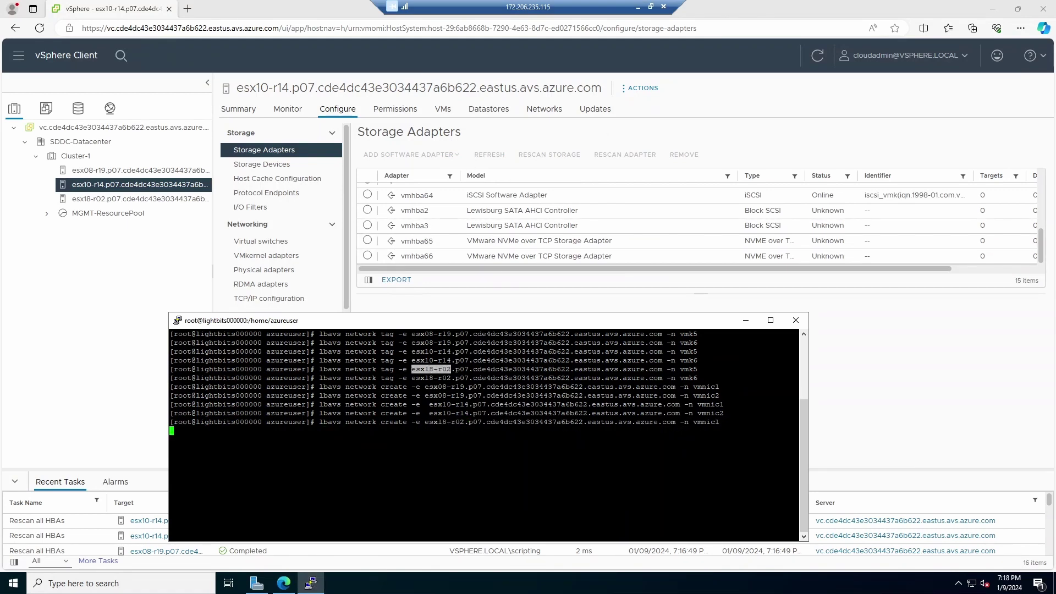
Step: Show esx18-r02's storage adapters and begin typing 'lbavs network connect -v'
{"action": "left_click", "coordinate": [140, 198]}
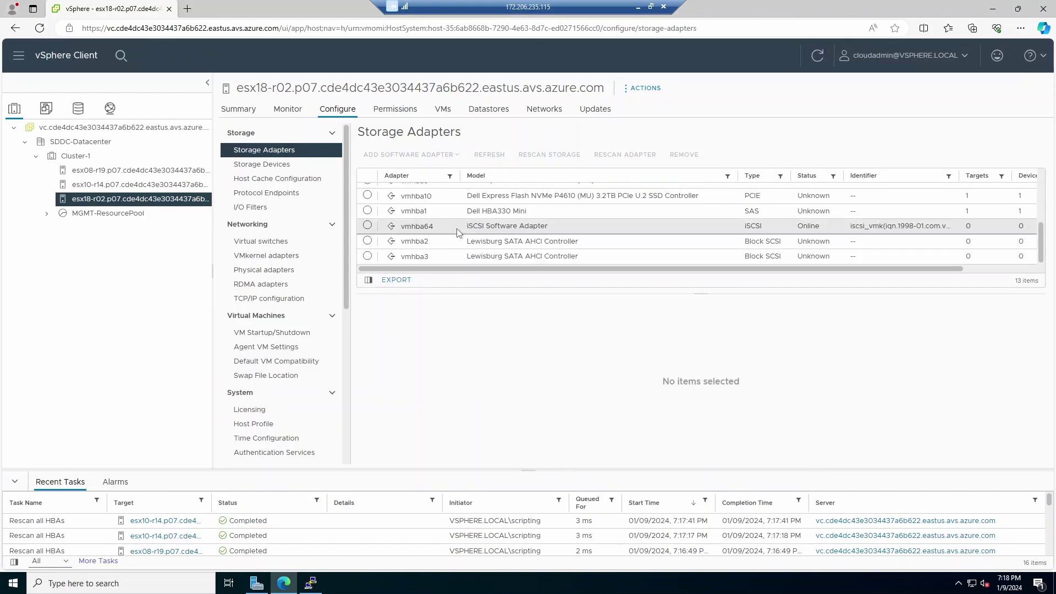
{"action": "key", "text": "alt+Tab"}
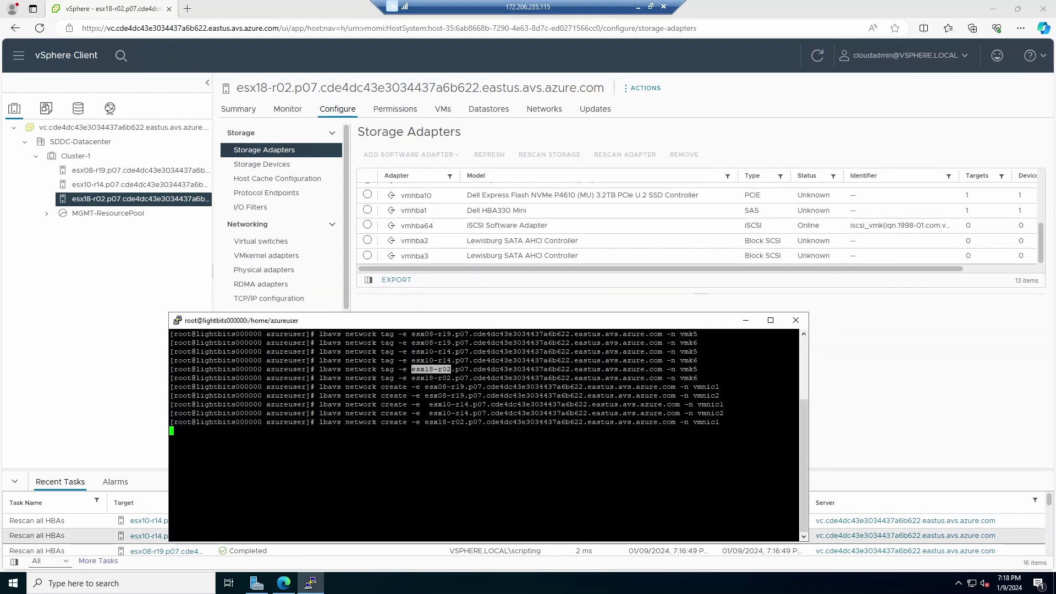
{"action": "type", "text": "lbavs "}
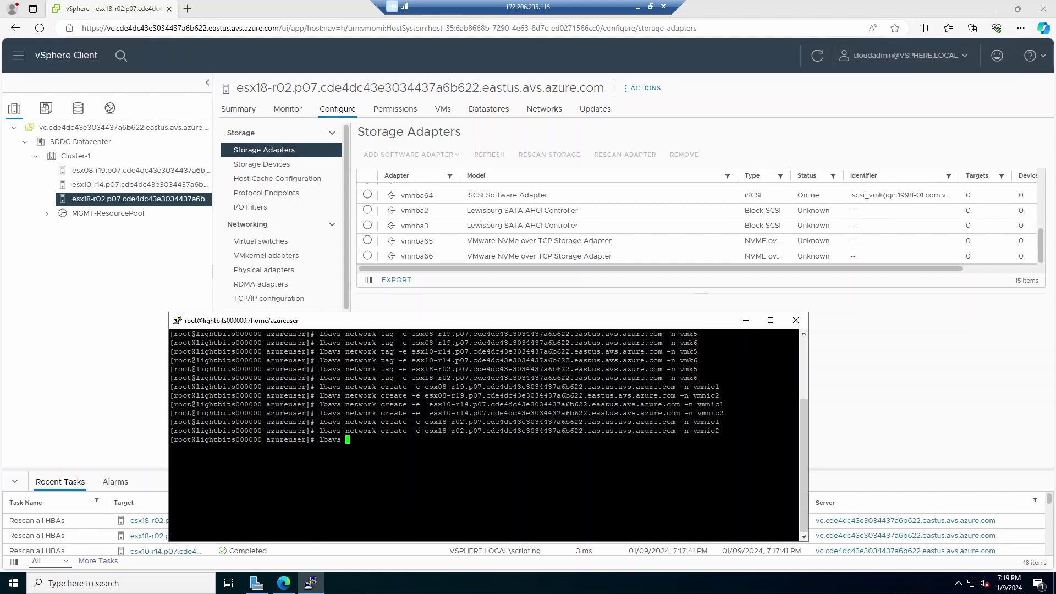
{"action": "type", "text": "network connect -v"}
Step: Copy the name Cluster-1 from its vSphere summary to complete 'lbavs network connect -v Cluster-1'
{"action": "left_click", "coordinate": [104, 265]}
{"action": "left_click", "coordinate": [92, 161]}
{"action": "left_click_drag", "start_coordinate": [285, 88], "coordinate": [236, 88]}
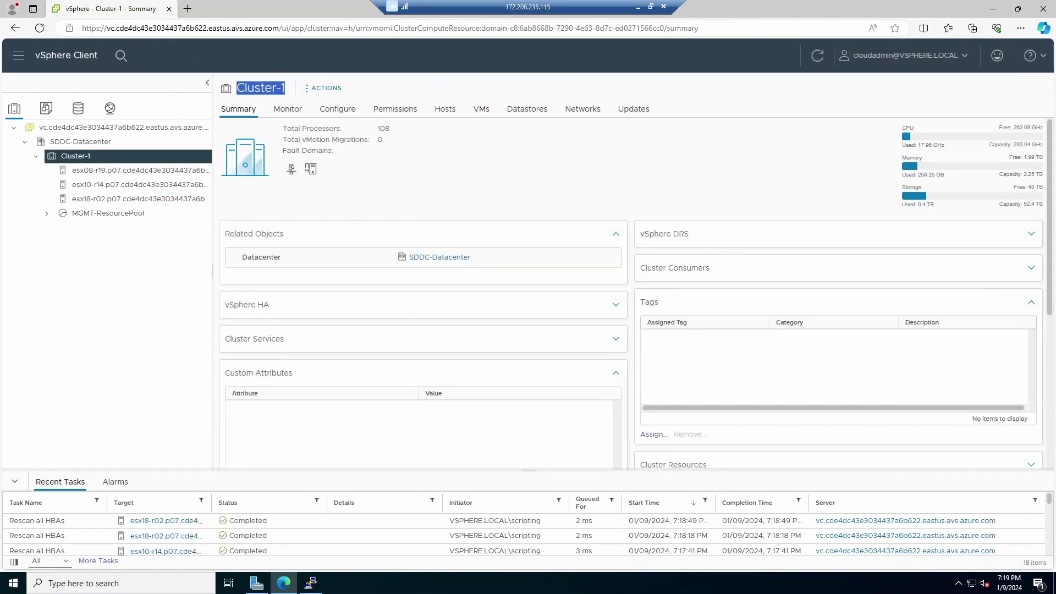
{"action": "left_click", "coordinate": [311, 583]}
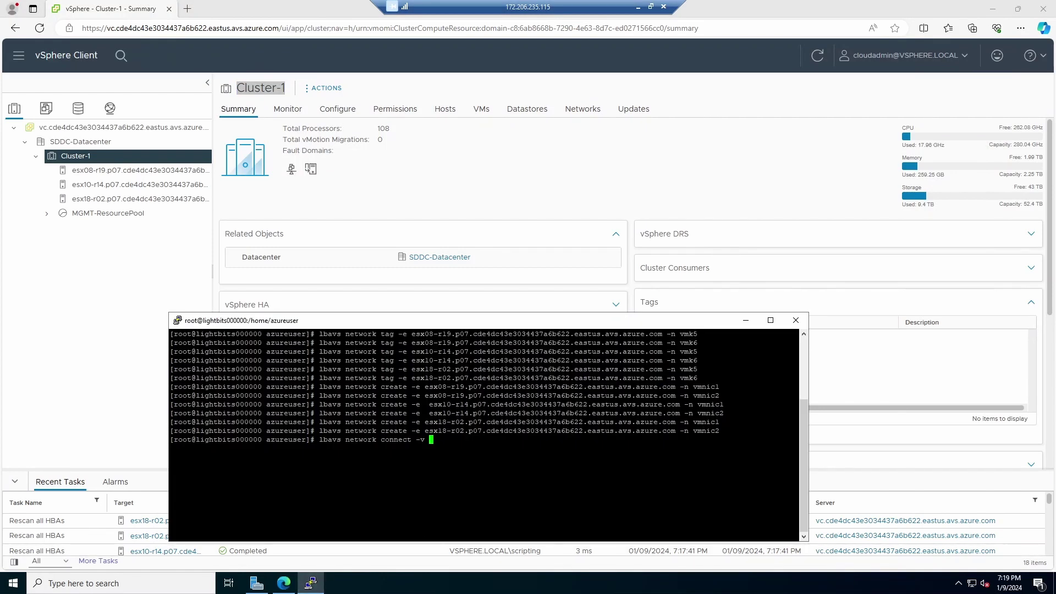
Step: Show the controllers of esx08-r19's NVMe over TCP adapter vmhba65, which lists none yet
{"action": "left_click", "coordinate": [117, 175]}
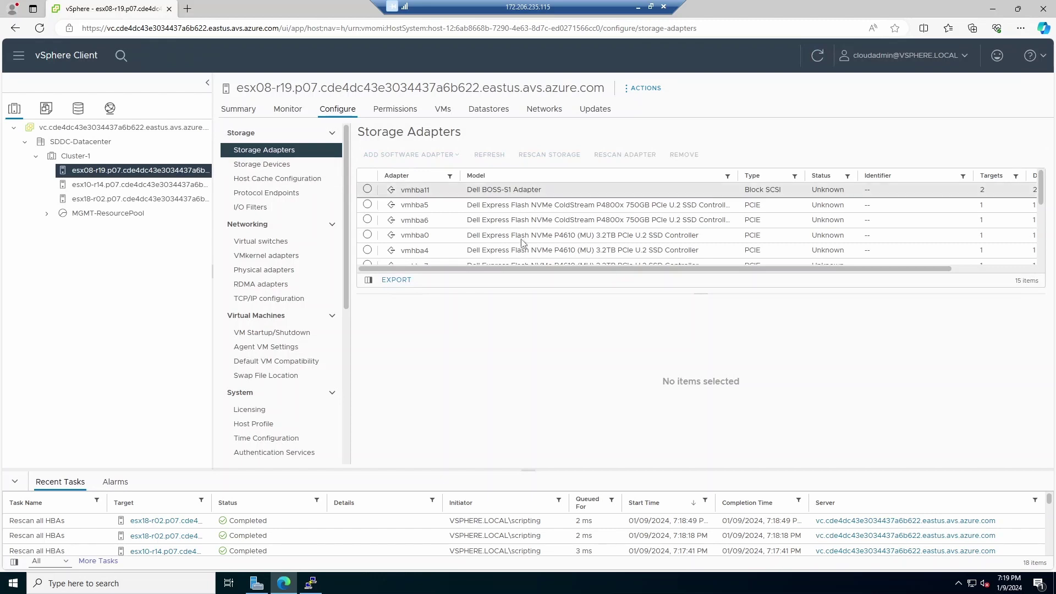
{"action": "scroll", "coordinate": [698, 225], "scroll_direction": "down", "scroll_amount": 5}
{"action": "scroll", "coordinate": [698, 226], "scroll_direction": "down", "scroll_amount": 2}
{"action": "left_click", "coordinate": [367, 241]}
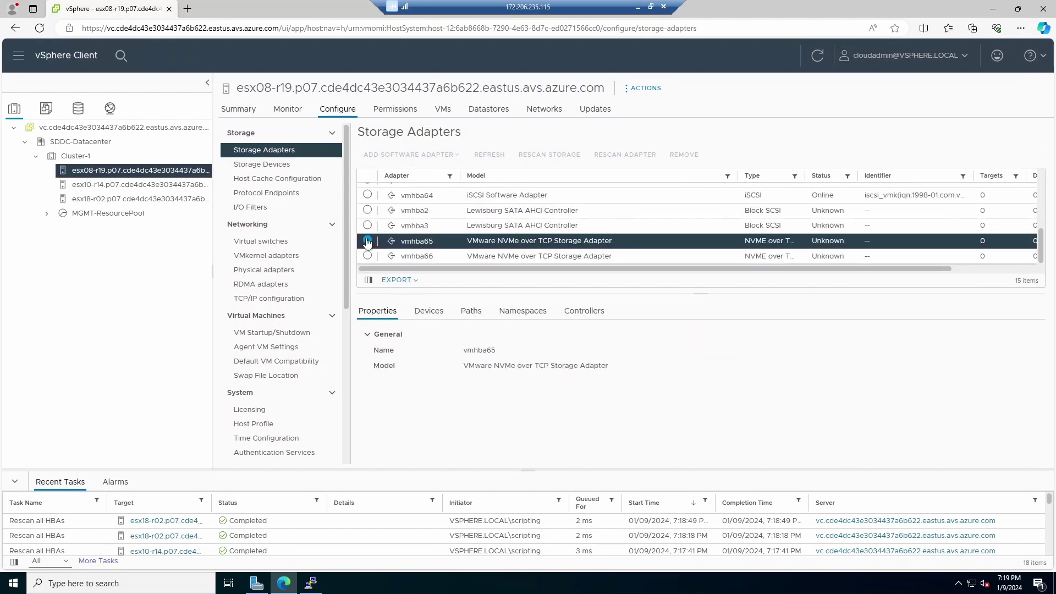
{"action": "left_click", "coordinate": [584, 311]}
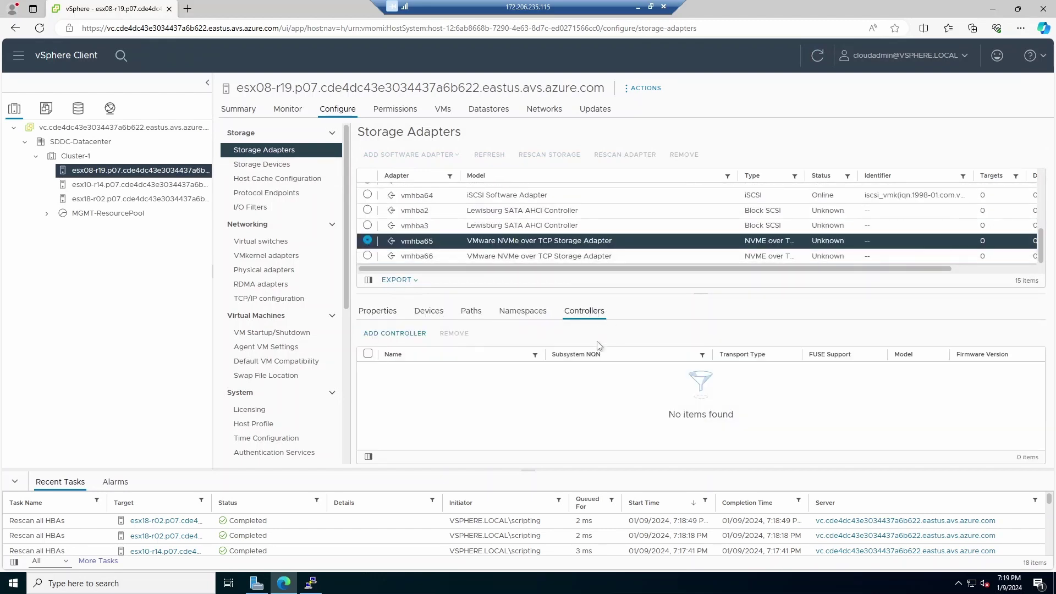
Step: Run 'lbavs network connect -v Cluster-1' in the Lightbits terminal, then check the Azure run status
{"action": "left_click", "coordinate": [311, 583]}
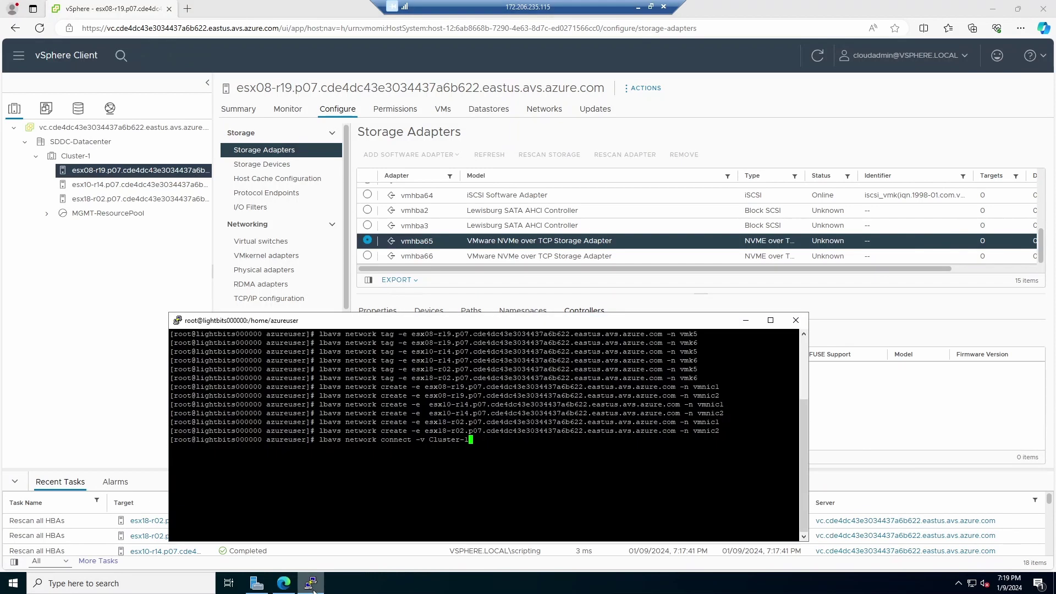
{"action": "key", "text": "Return"}
{"action": "left_click", "coordinate": [638, 6]}
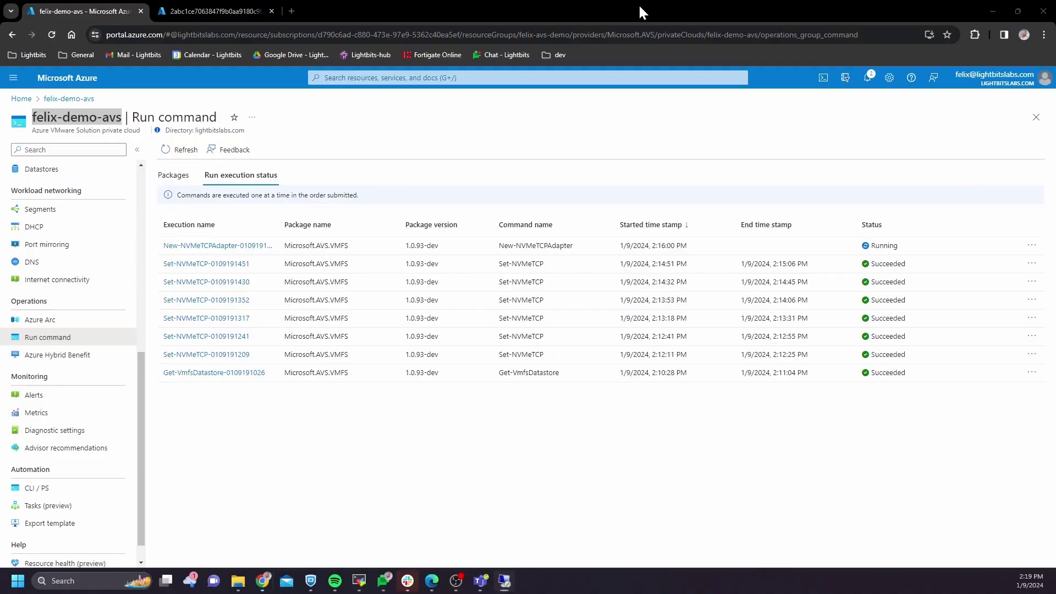
Step: Refresh Azure's run execution status to see Connect-NVMeTCPTarget running, then return to the remote session
{"action": "left_click", "coordinate": [182, 153]}
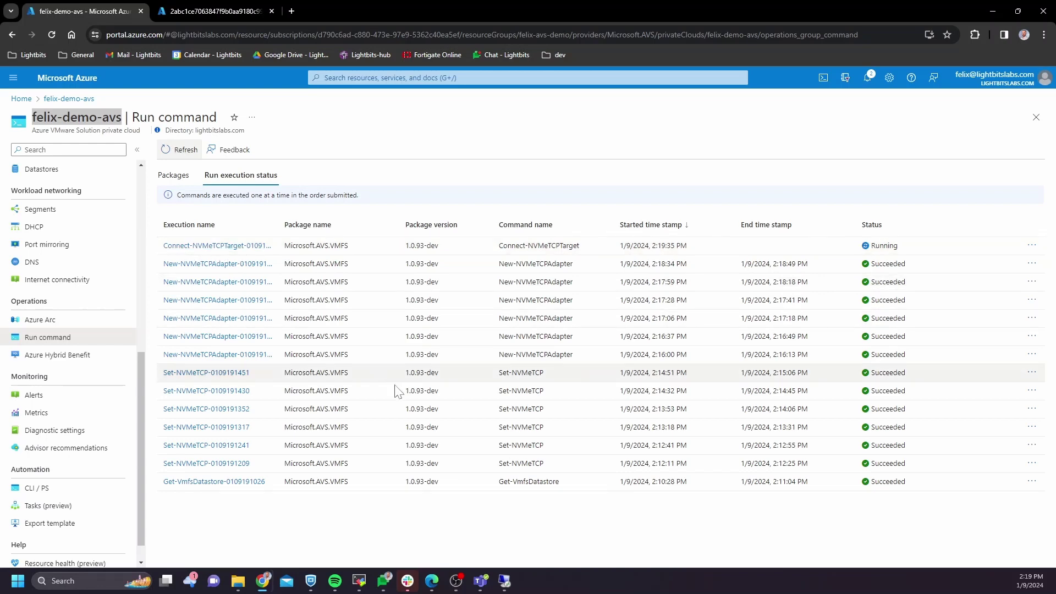
{"action": "key", "text": "alt+Tab"}
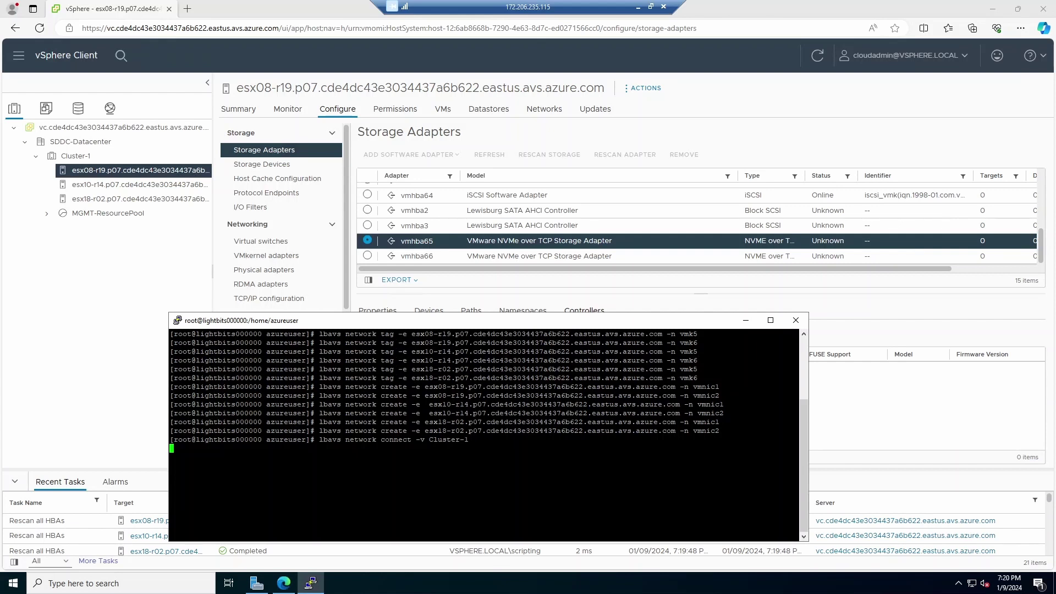
Step: Compare vmhba65 controllers on hosts esx10-r14 and esx18-r02, then reselect esx08-r19's vmhba65
{"action": "left_click", "coordinate": [891, 431]}
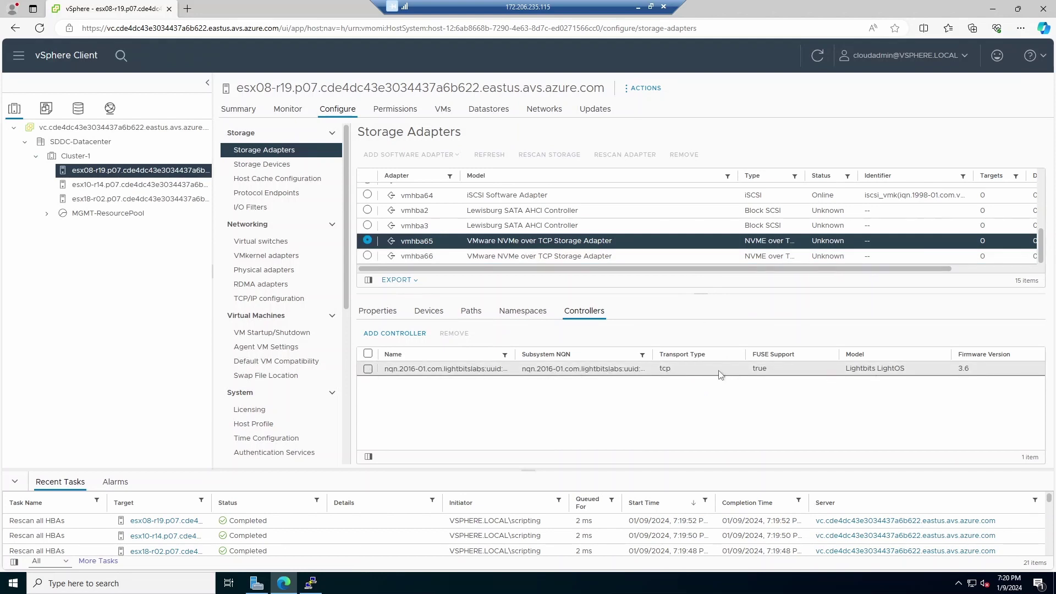
{"action": "left_click", "coordinate": [314, 586]}
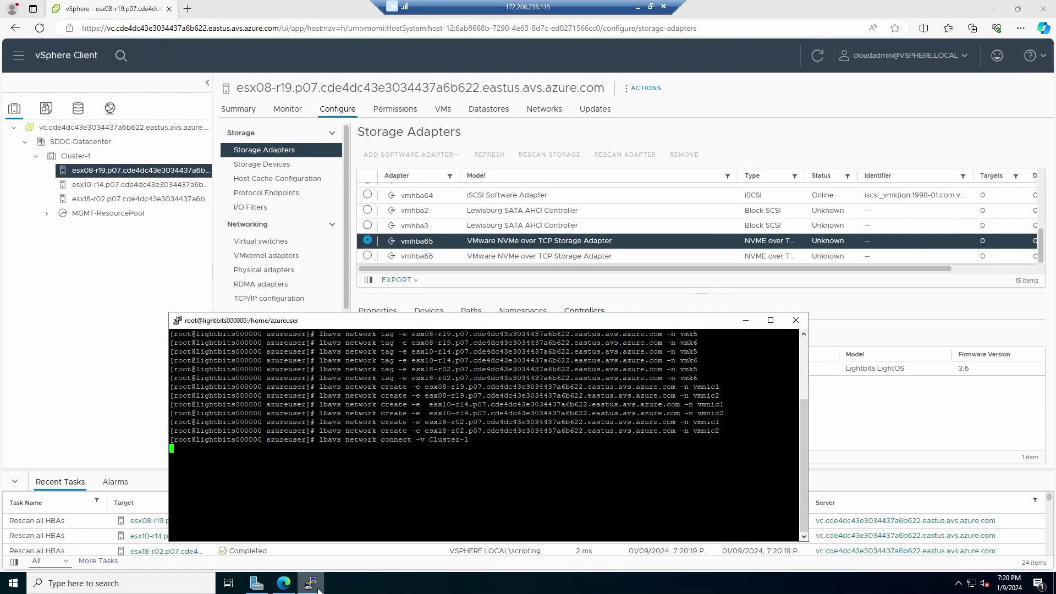
{"action": "left_click", "coordinate": [312, 584]}
{"action": "left_click", "coordinate": [578, 312]}
{"action": "key", "text": "Down"}
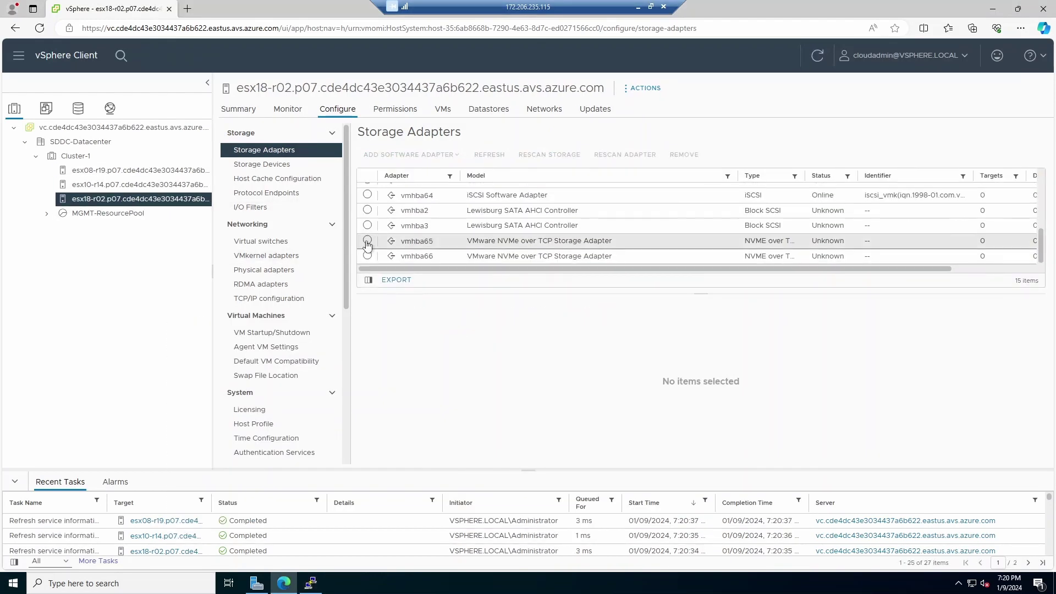
{"action": "left_click", "coordinate": [600, 318]}
{"action": "key", "text": "Up"}
{"action": "key", "text": "Up"}
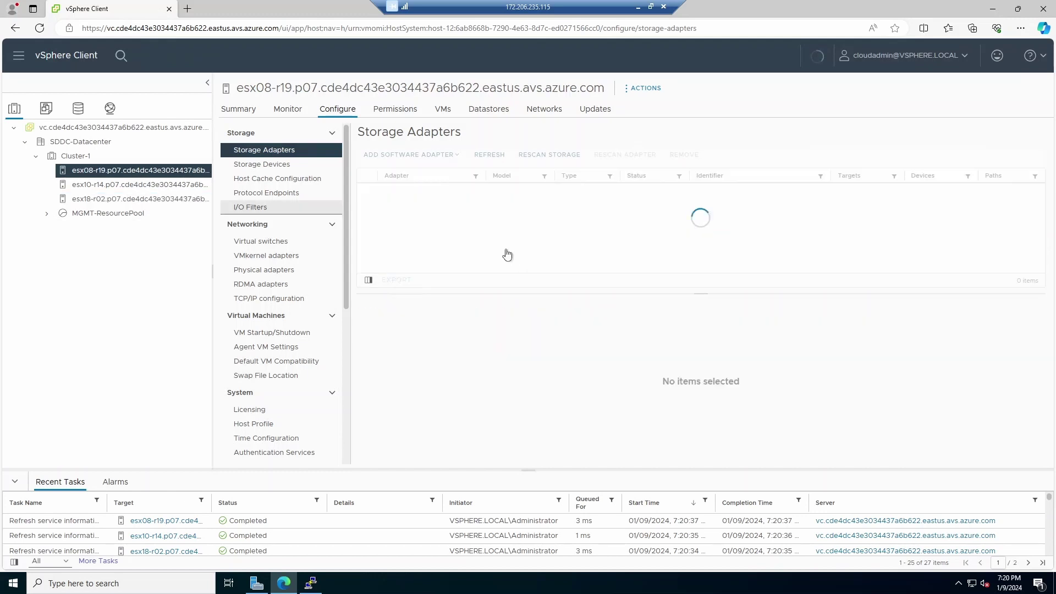
{"action": "left_click", "coordinate": [588, 314]}
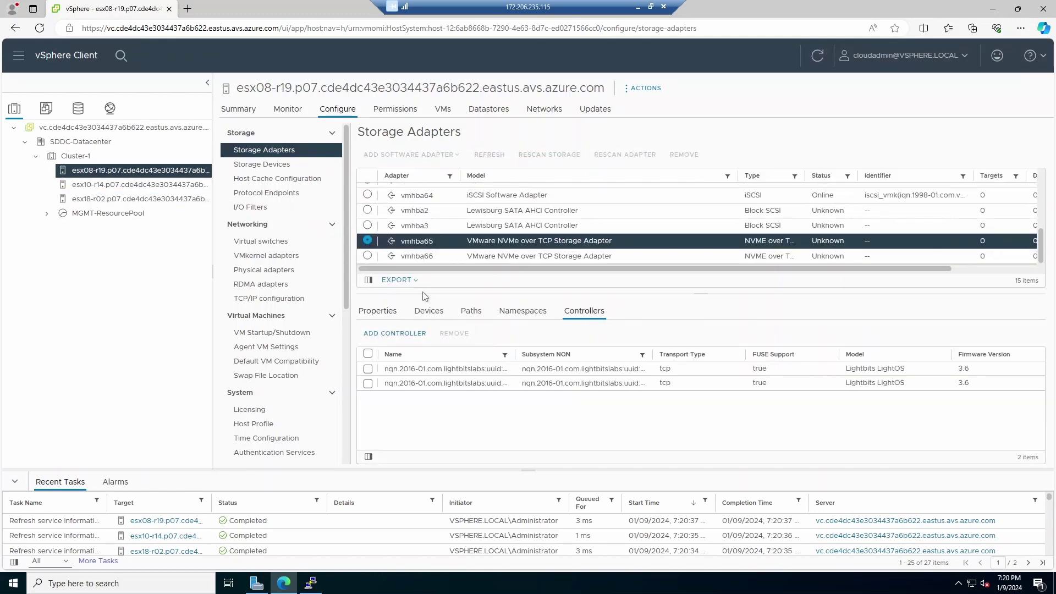
{"action": "left_click", "coordinate": [367, 257]}
{"action": "left_click", "coordinate": [367, 241]}
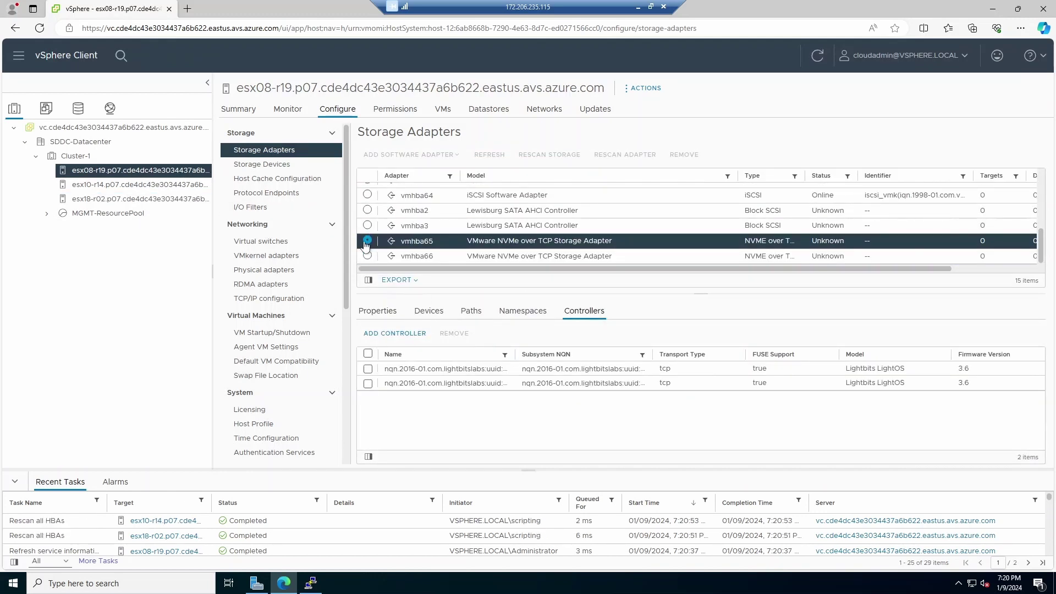
Step: Check vmhba65's Paths, Namespaces and Devices tabs, which still show no devices
{"action": "left_click", "coordinate": [311, 583]}
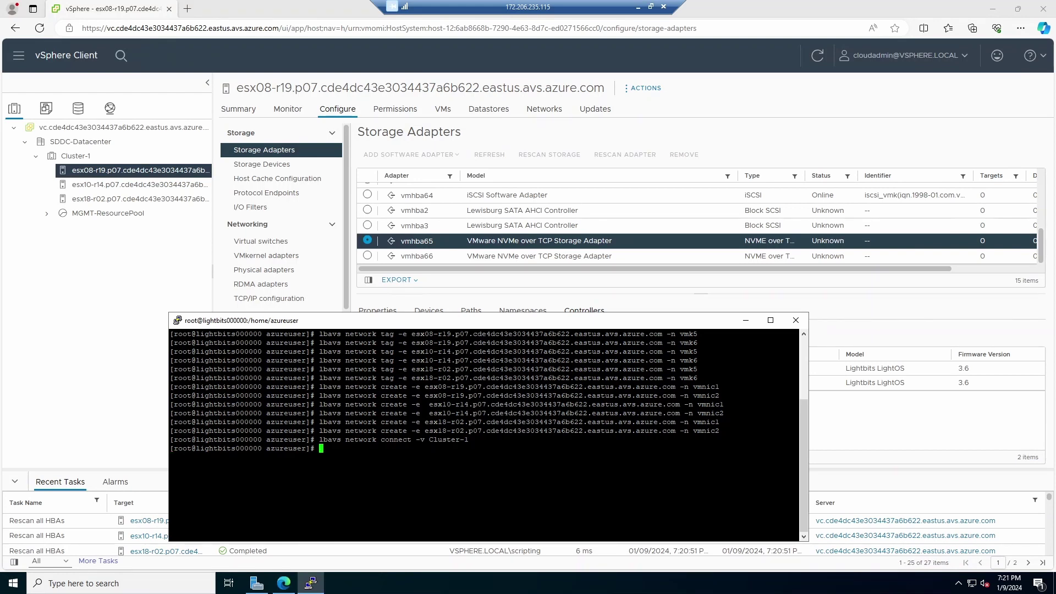
{"action": "key", "text": "alt+Tab"}
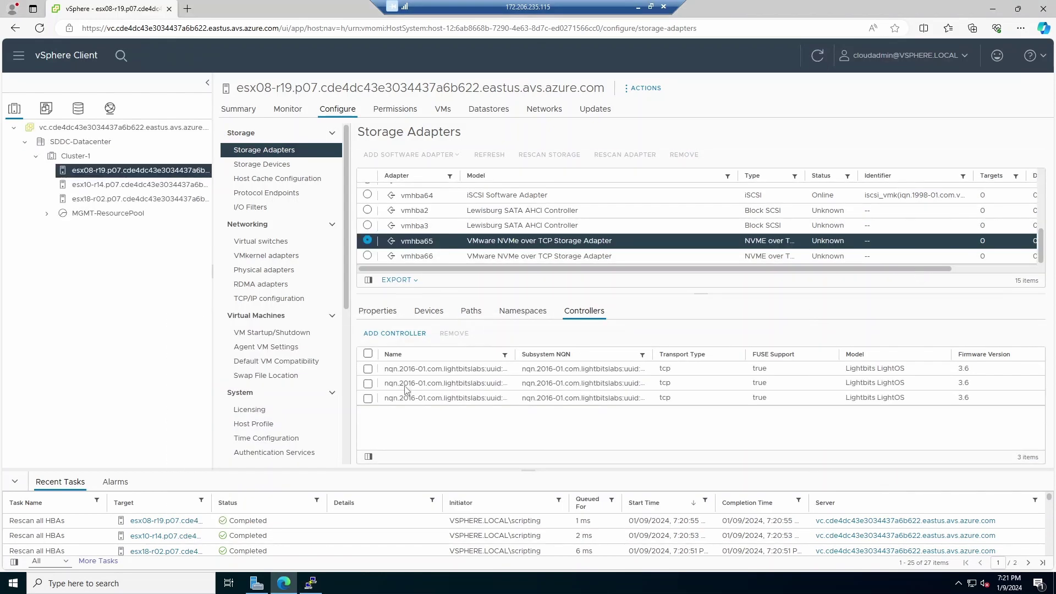
{"action": "left_click", "coordinate": [474, 311]}
{"action": "left_click", "coordinate": [507, 312]}
{"action": "left_click", "coordinate": [426, 312]}
{"action": "left_click", "coordinate": [377, 311]}
{"action": "left_click", "coordinate": [425, 312]}
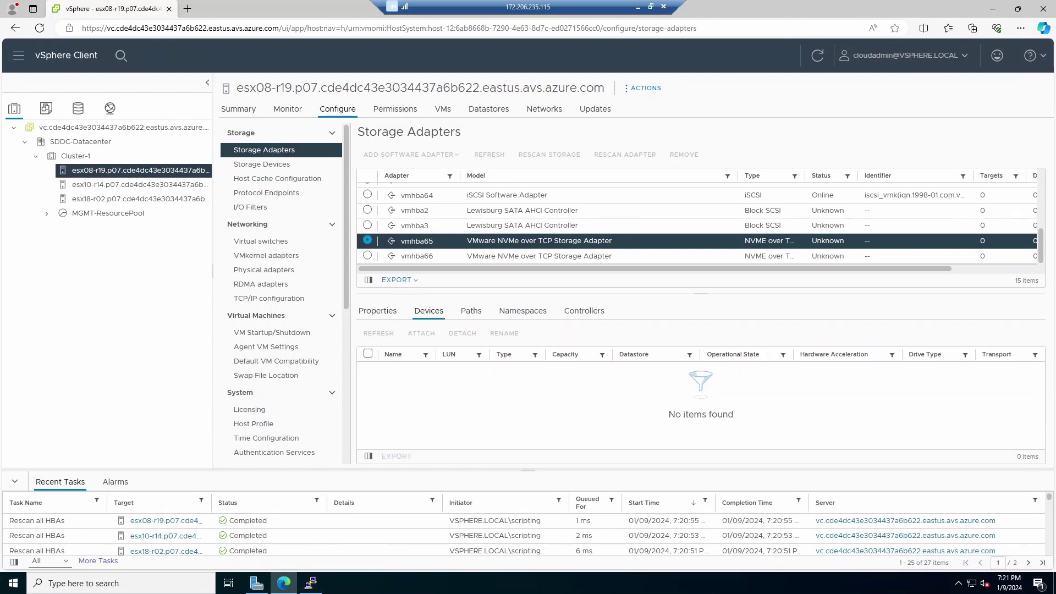
Step: Refresh vSphere and widen the Name column to read the three Lightbits controller names
{"action": "left_click", "coordinate": [311, 582]}
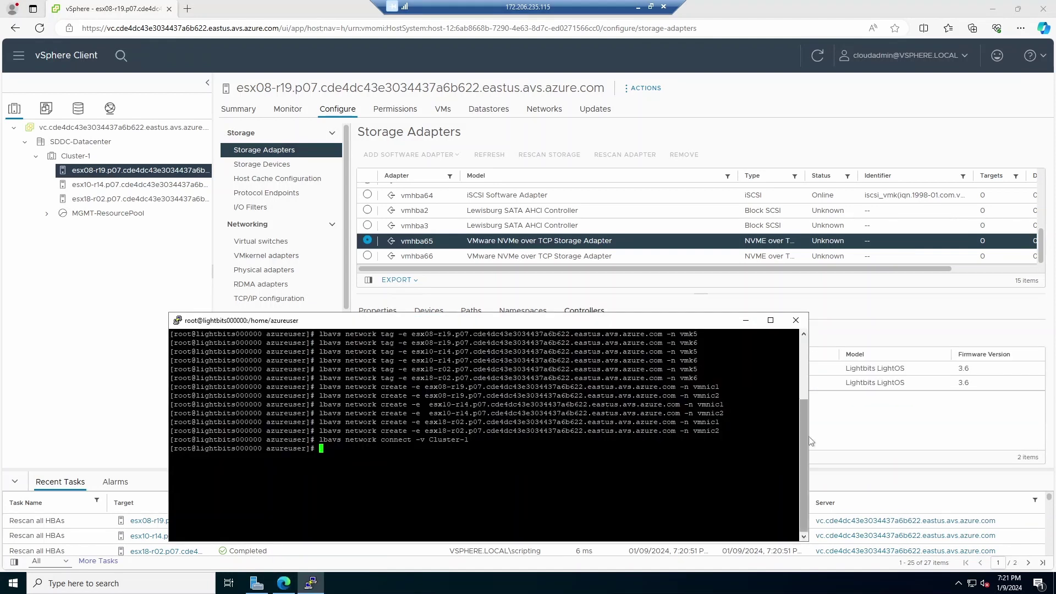
{"action": "left_click", "coordinate": [866, 429]}
{"action": "left_click", "coordinate": [817, 56]}
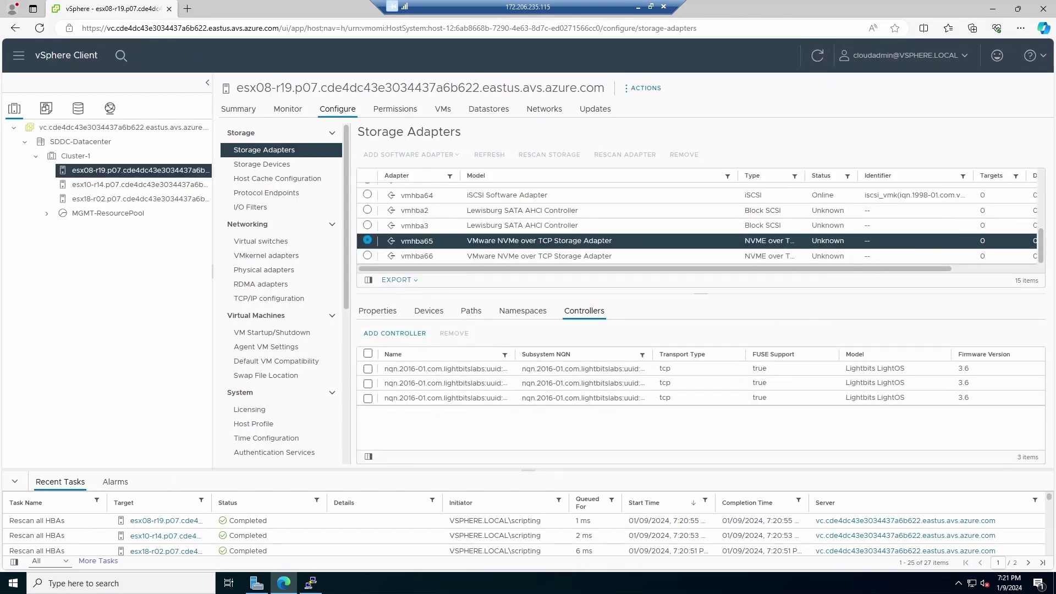
{"action": "left_click_drag", "start_coordinate": [514, 354], "coordinate": [598, 354]}
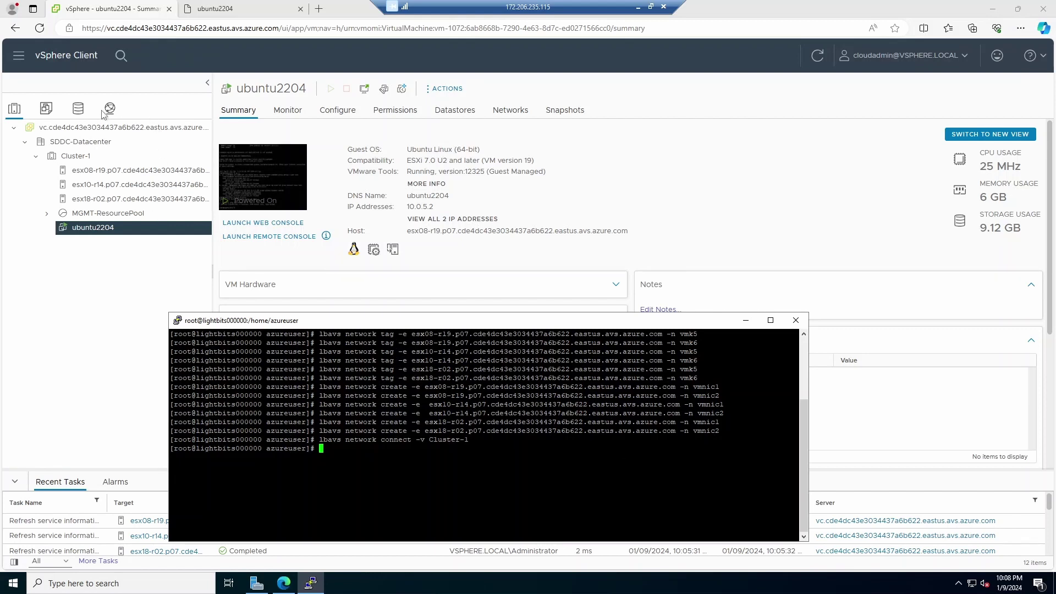
Step: Show the Devices list of esx08-r19's vmhba65 from Hosts and Clusters; it is still empty
{"action": "left_click", "coordinate": [80, 114]}
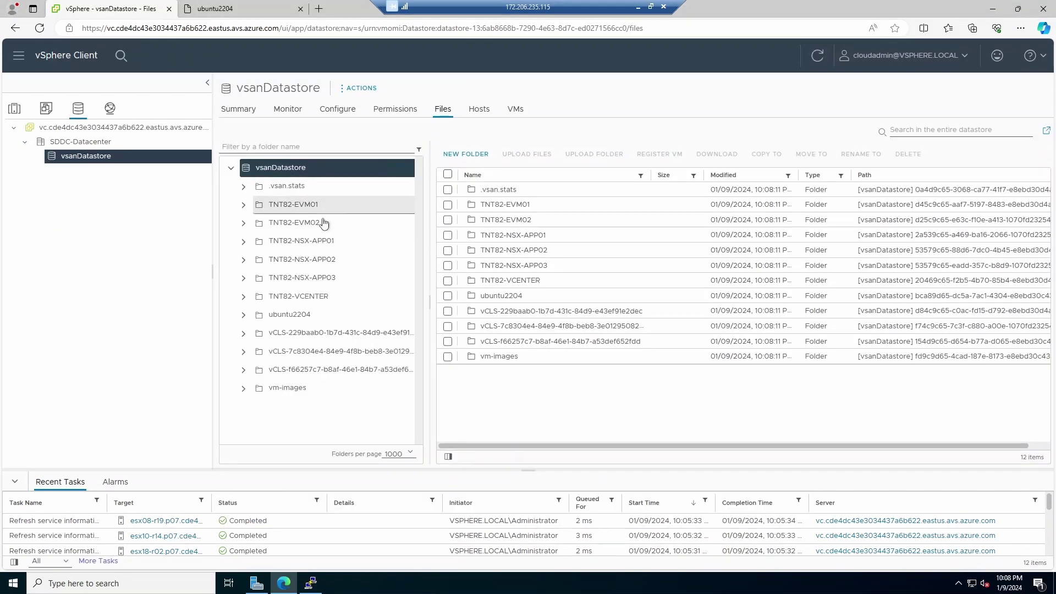
{"action": "left_click", "coordinate": [15, 109]}
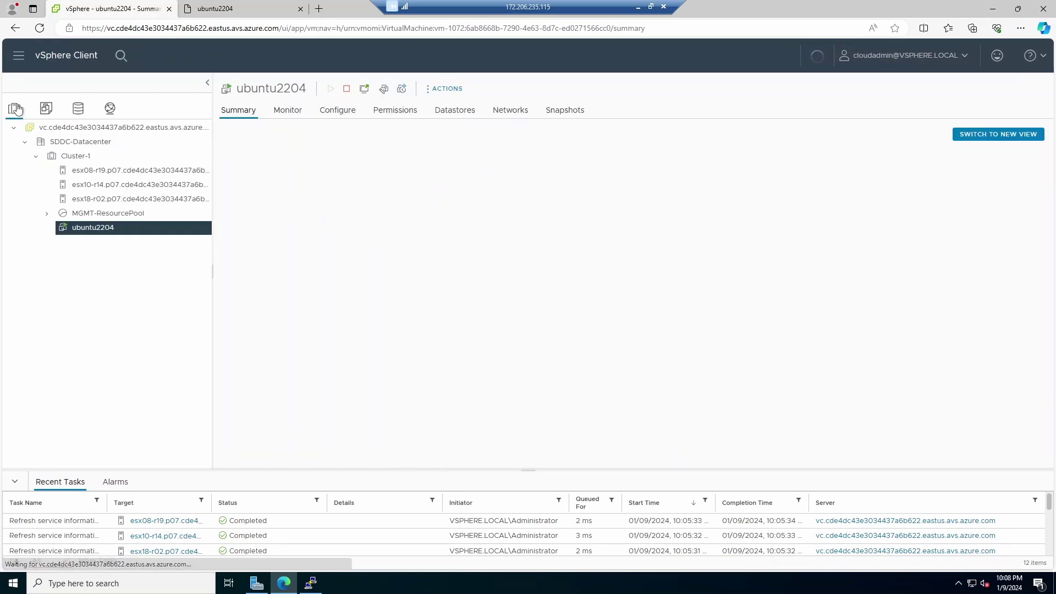
{"action": "left_click", "coordinate": [161, 171]}
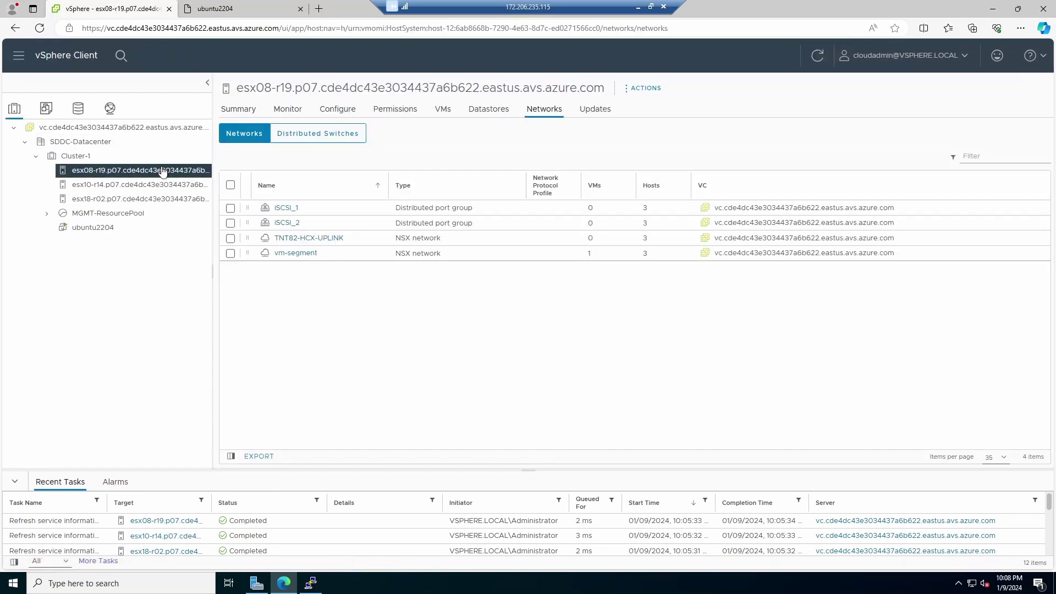
{"action": "left_click", "coordinate": [347, 110]}
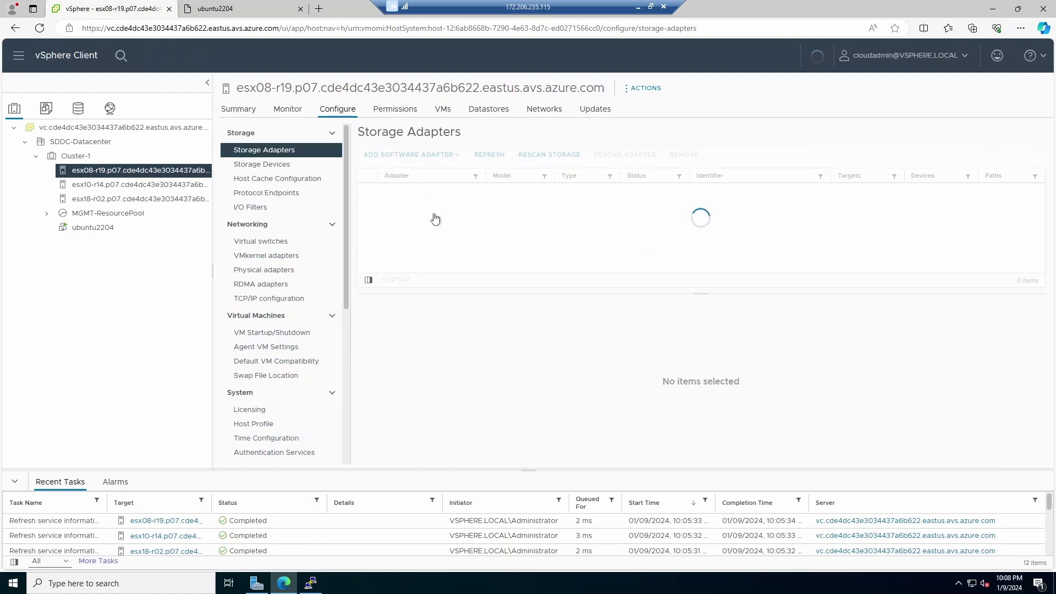
{"action": "scroll", "coordinate": [520, 234], "scroll_direction": "down", "scroll_amount": 3}
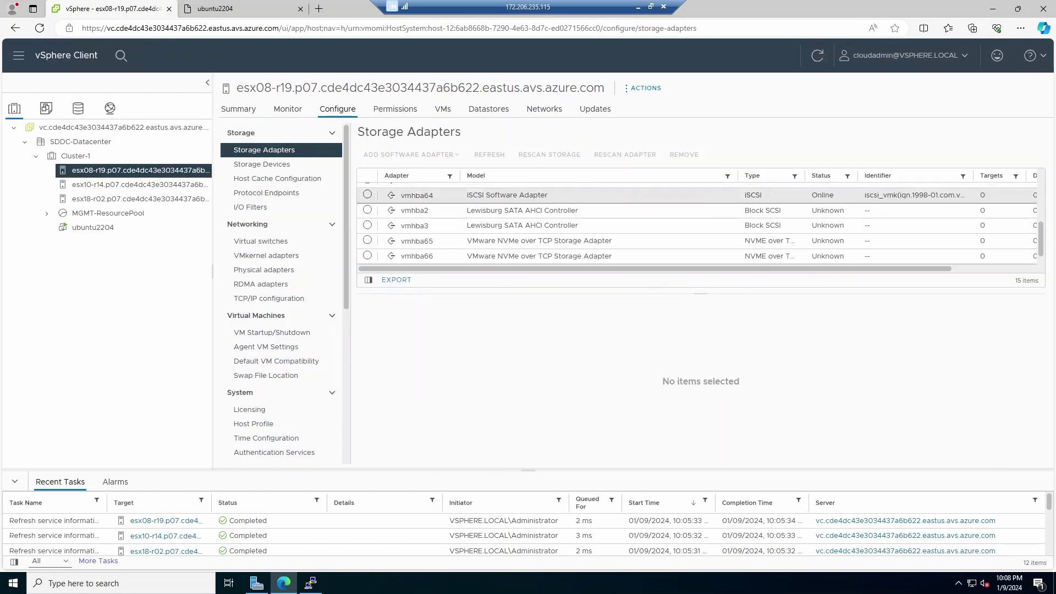
{"action": "left_click", "coordinate": [367, 240]}
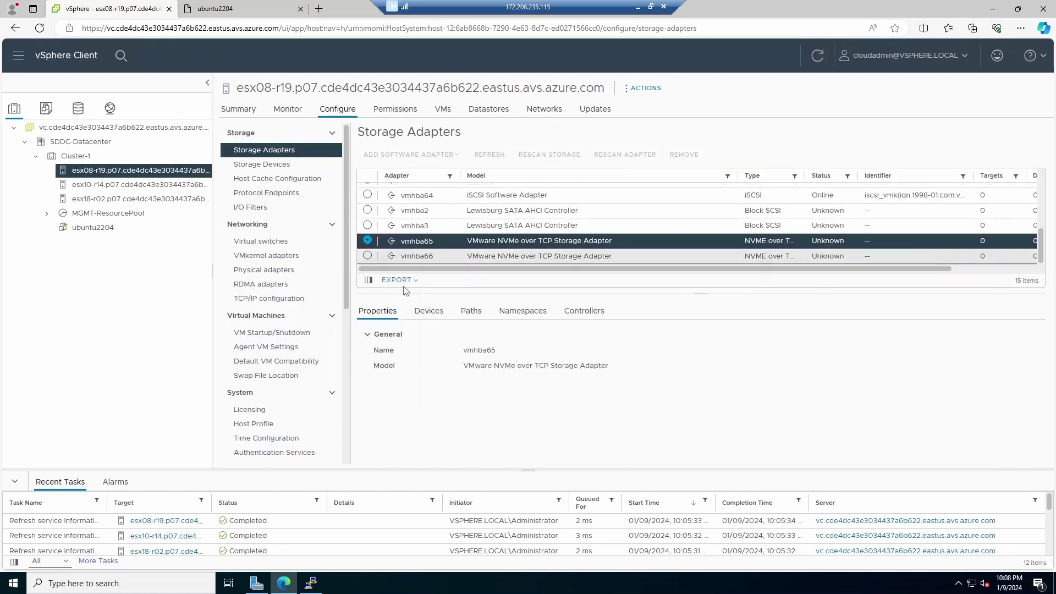
{"action": "left_click", "coordinate": [428, 310]}
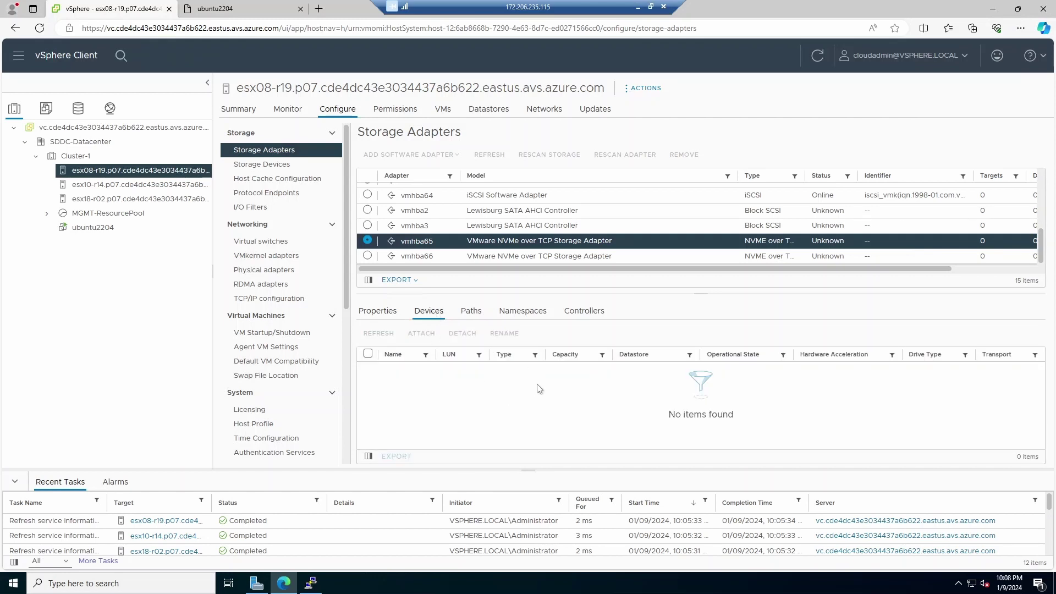
Step: Begin typing 'lbavs datastore create -n lbds00 -v' in the Lightbits terminal
{"action": "left_click", "coordinate": [310, 583]}
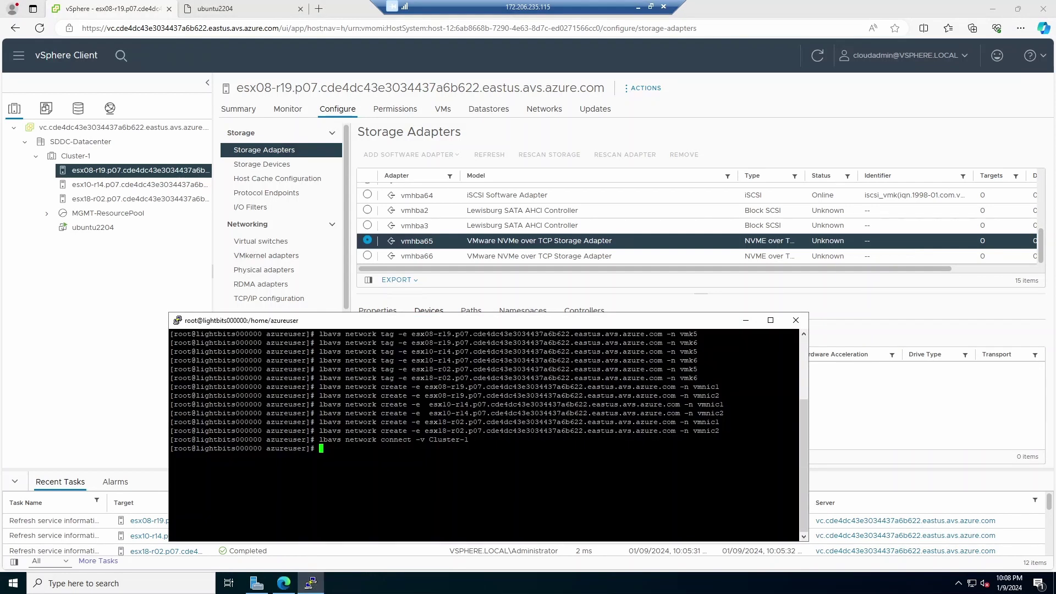
{"action": "type", "text": "lbavs datastore create -n"}
{"action": "type", "text": "lbds00 -v"}
Step: Copy the Cluster-1 name and run 'lbavs datastore create -n lbds00 -v Cluster-1 -s 1TiB -r 3 -c true'
{"action": "left_click", "coordinate": [121, 291]}
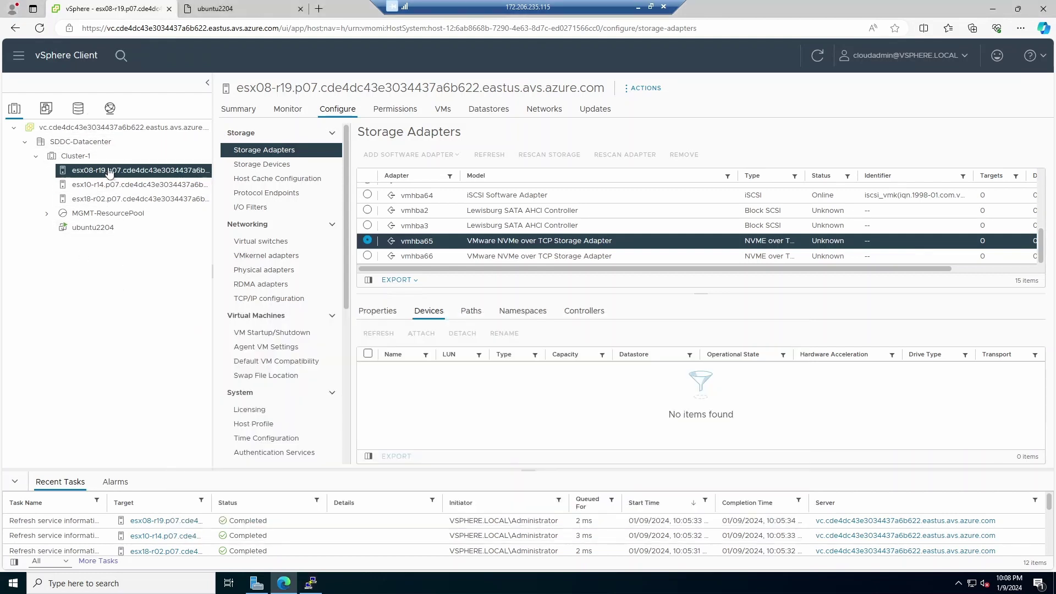
{"action": "left_click", "coordinate": [103, 158]}
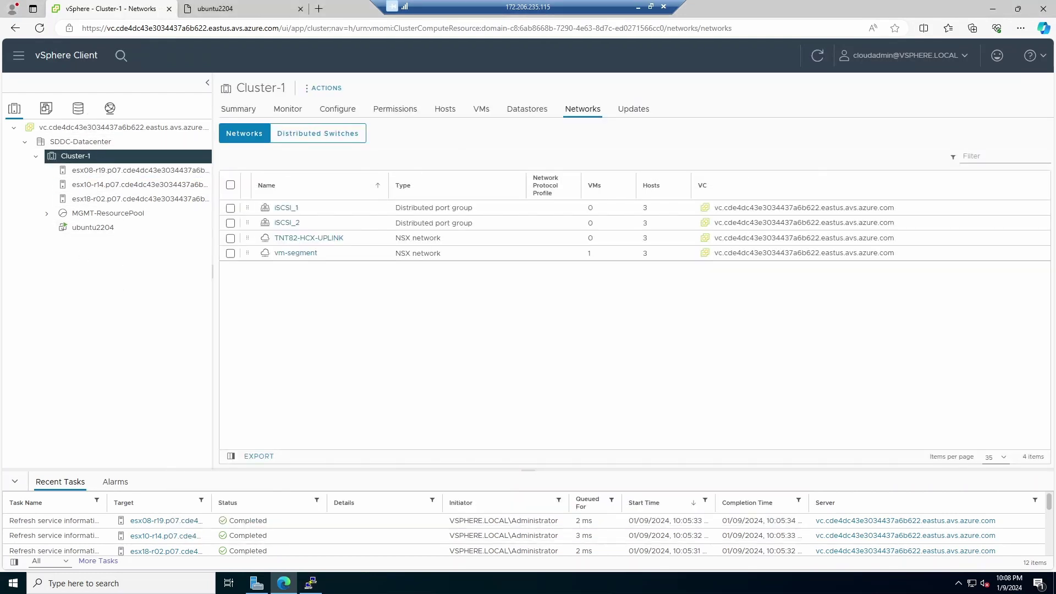
{"action": "left_click_drag", "start_coordinate": [237, 88], "coordinate": [286, 89]}
{"action": "key", "text": "ctrl+c"}
{"action": "key", "text": "alt+Tab"}
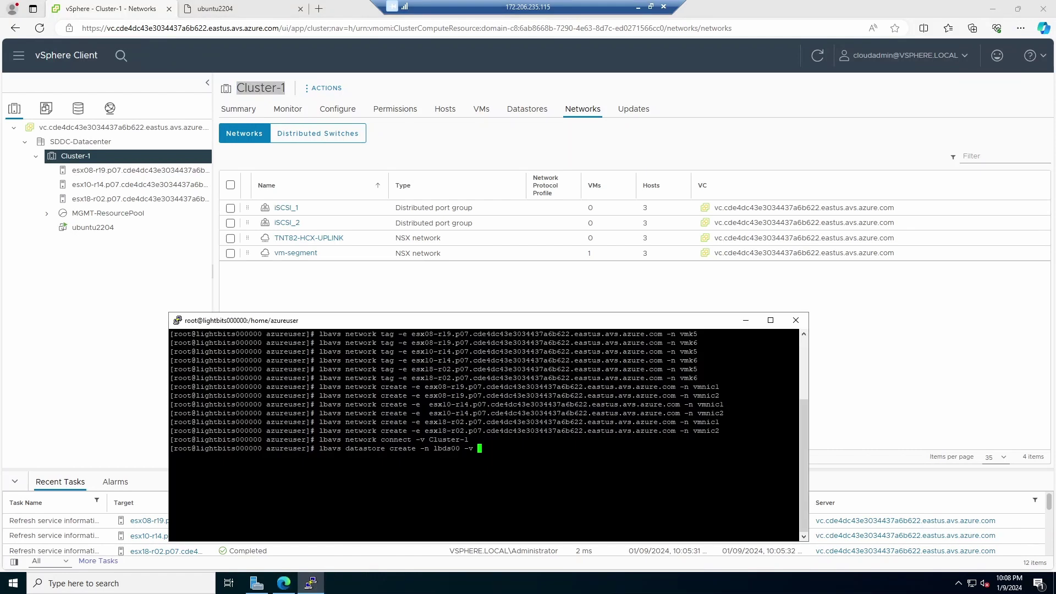
{"action": "key", "text": "shift+Insert"}
{"action": "type", "text": "-s 1TiB -r 3 -c true"}
{"action": "key", "text": "Return"}
{"action": "left_click", "coordinate": [148, 171]}
Step: Check the Get-VmfsHosts jobs on Azure's Run execution status page, then return to vSphere
{"action": "left_click", "coordinate": [637, 8]}
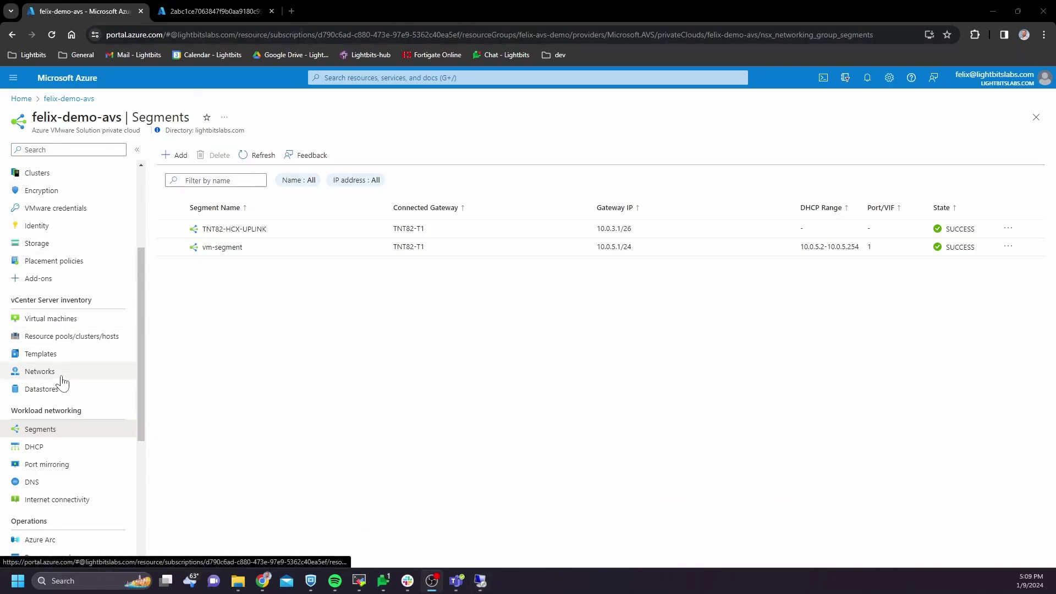
{"action": "scroll", "coordinate": [68, 445], "scroll_direction": "up", "scroll_amount": 1}
{"action": "scroll", "coordinate": [64, 409], "scroll_direction": "down", "scroll_amount": 4}
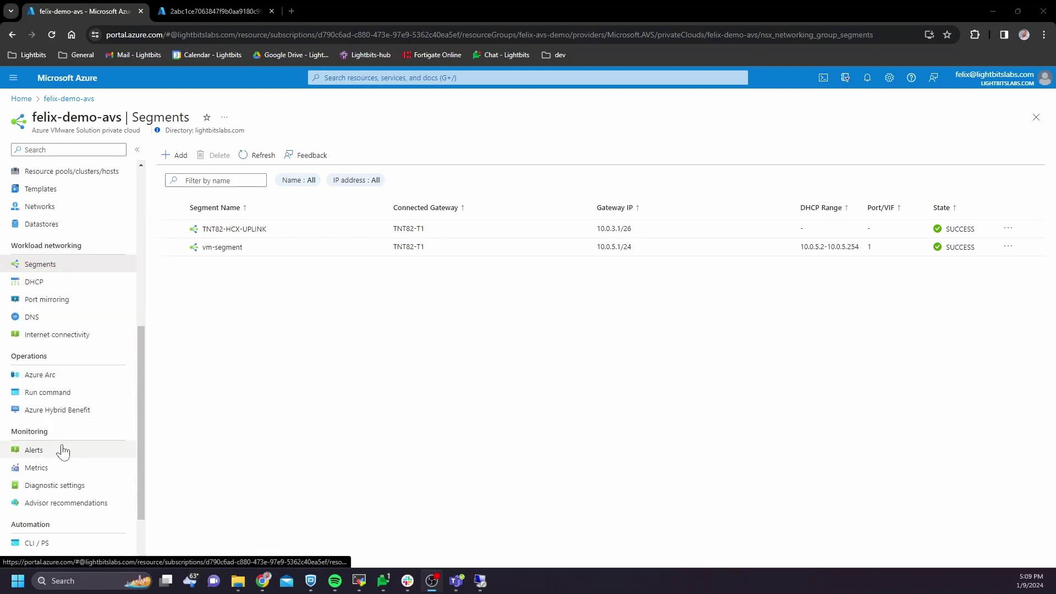
{"action": "left_click", "coordinate": [60, 392]}
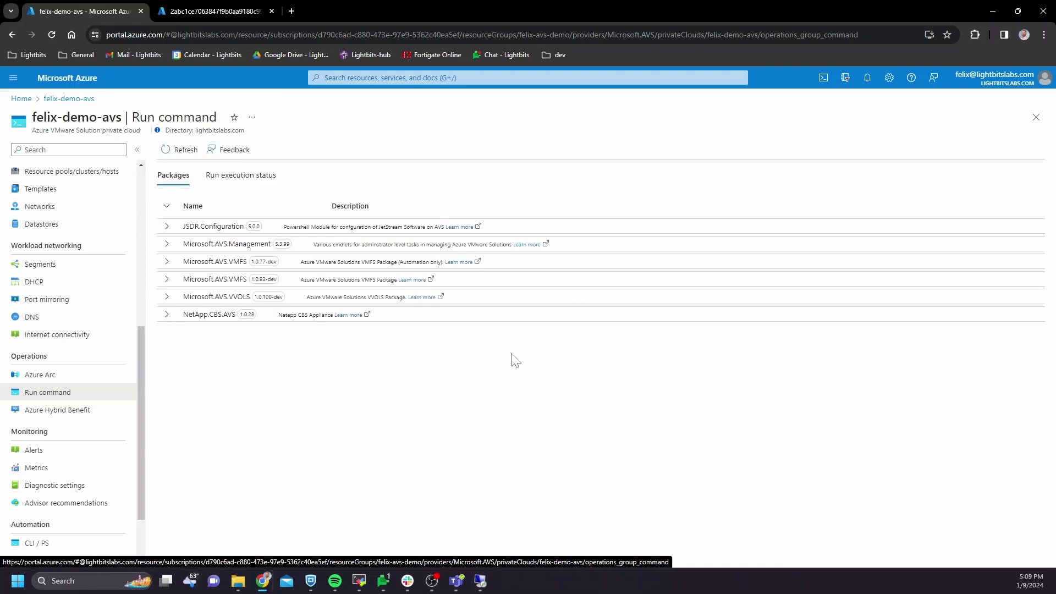
{"action": "left_click", "coordinate": [235, 177]}
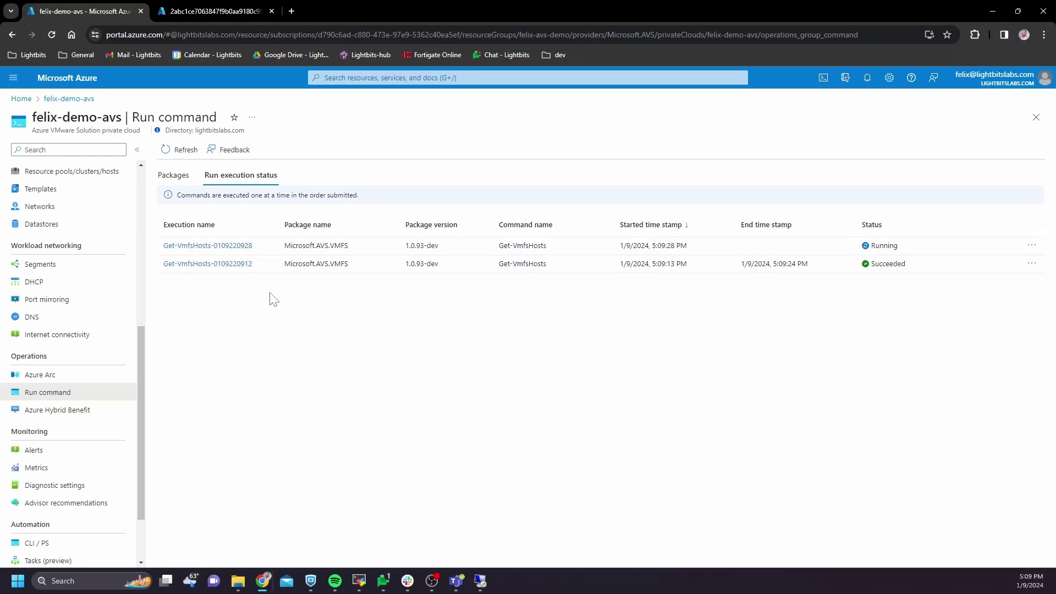
{"action": "left_click", "coordinate": [481, 581]}
{"action": "scroll", "coordinate": [467, 258], "scroll_direction": "down", "scroll_amount": 5}
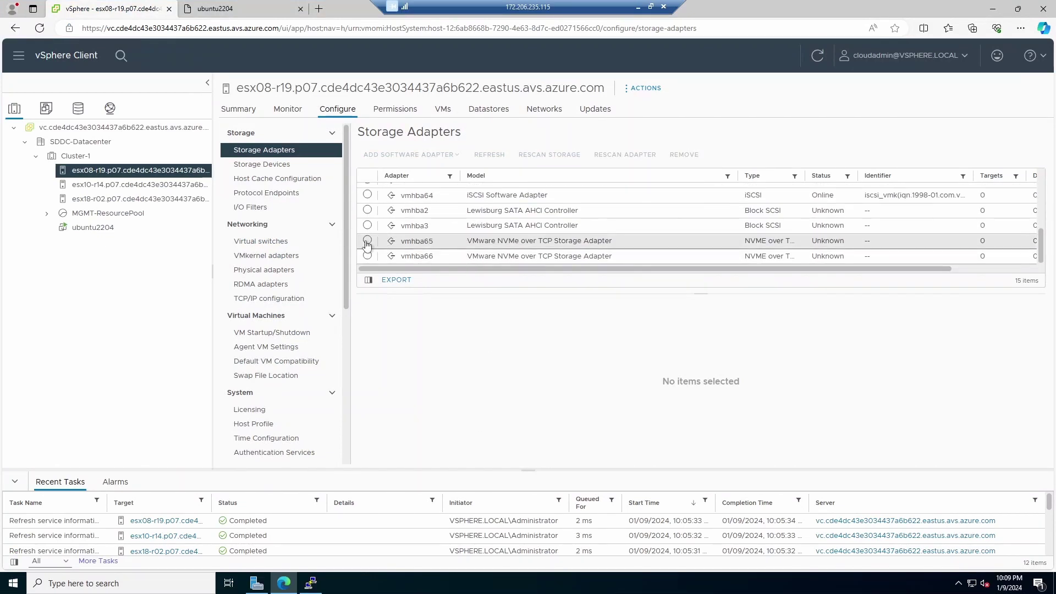
Step: Show vmhba65's Devices tab to confirm the 1 TB NVMe TCP disk now belongs to lbds00
{"action": "left_click", "coordinate": [367, 242]}
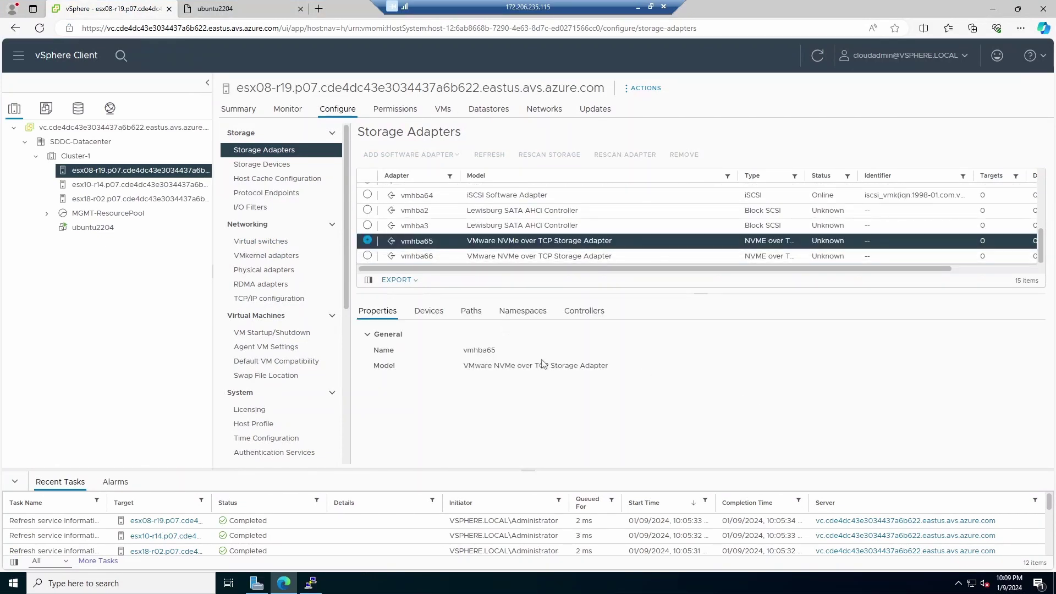
{"action": "left_click", "coordinate": [430, 311]}
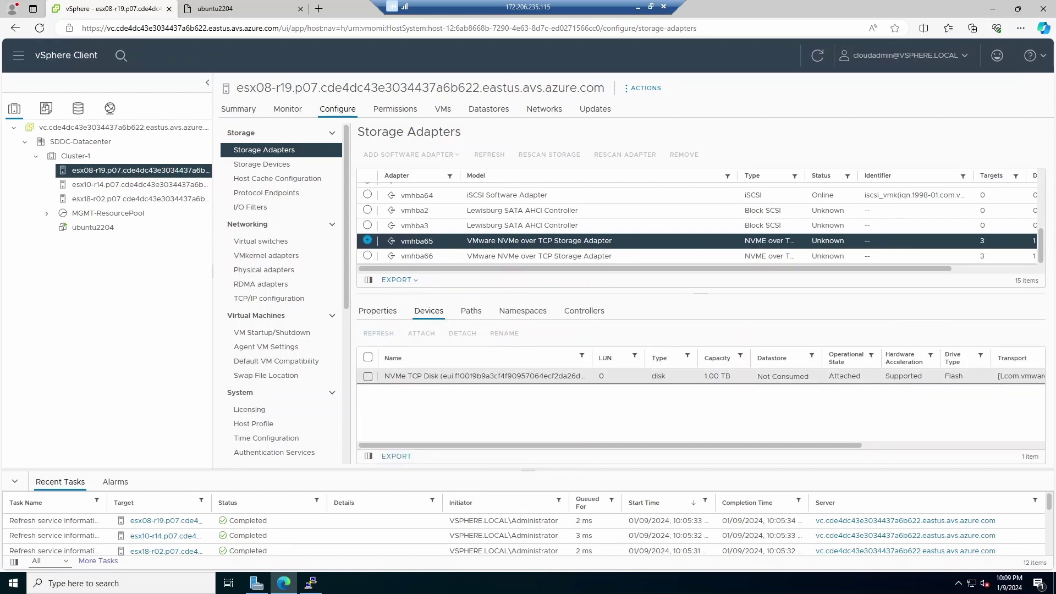
{"action": "left_click_drag", "start_coordinate": [586, 377], "coordinate": [384, 378]}
{"action": "left_click", "coordinate": [437, 398]}
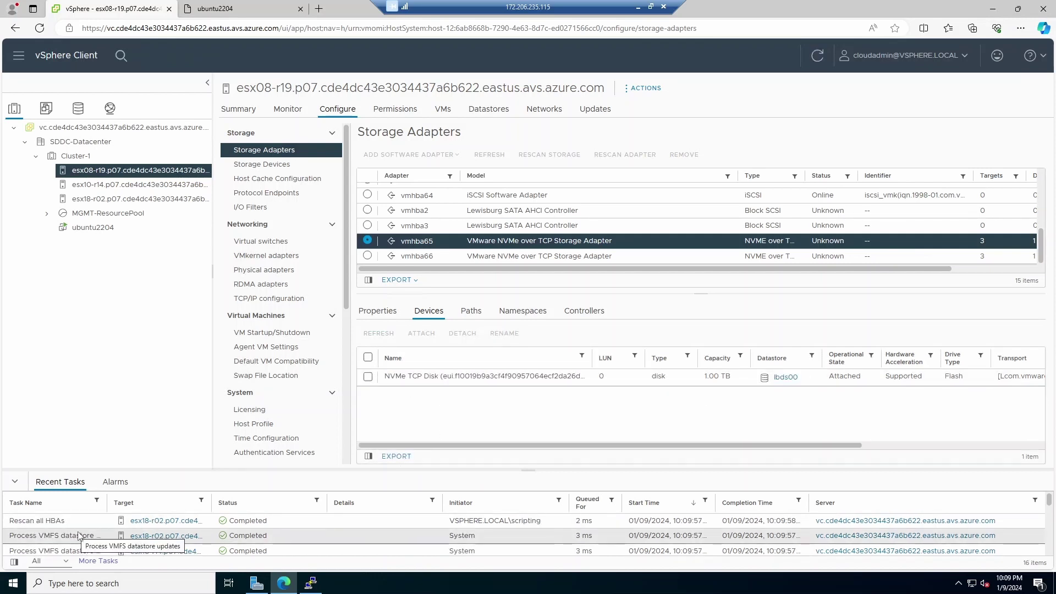
{"action": "left_click", "coordinate": [311, 582]}
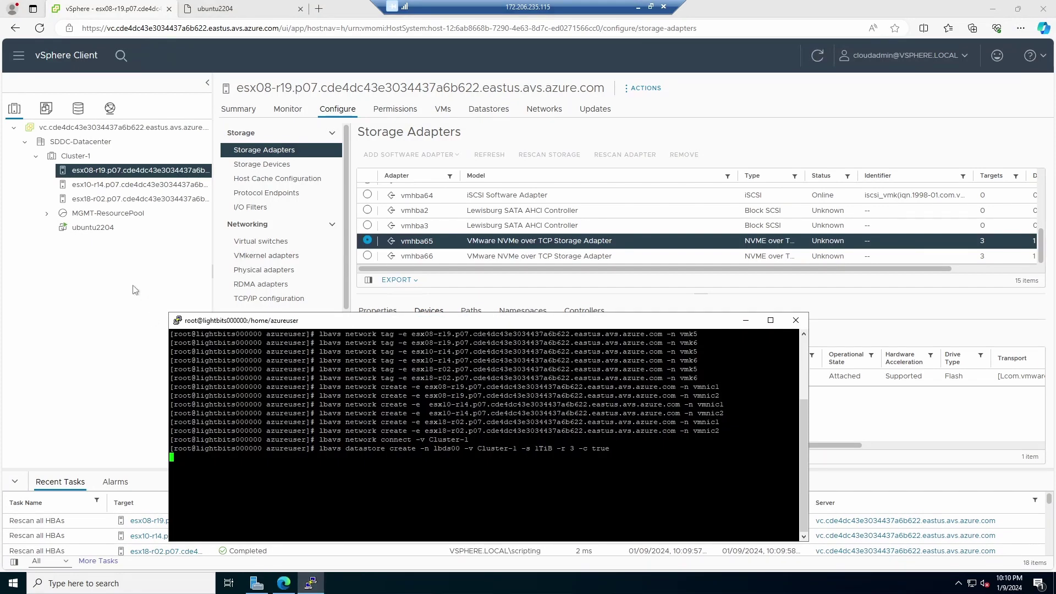
Step: Browse datastore lbds00's Files and glance at the ubuntu2204 fio console
{"action": "left_click", "coordinate": [80, 110]}
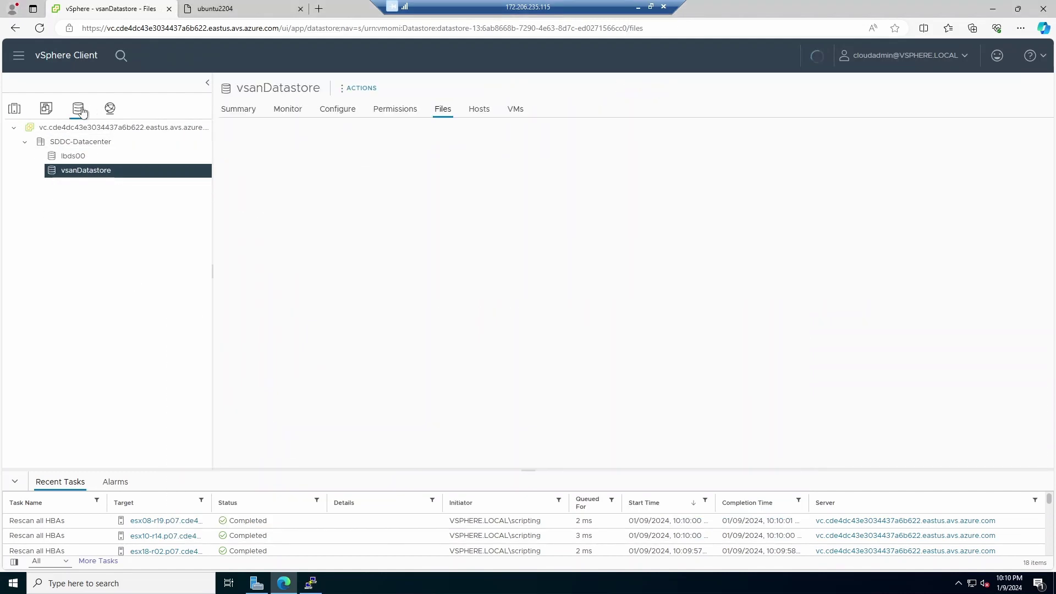
{"action": "left_click", "coordinate": [86, 158]}
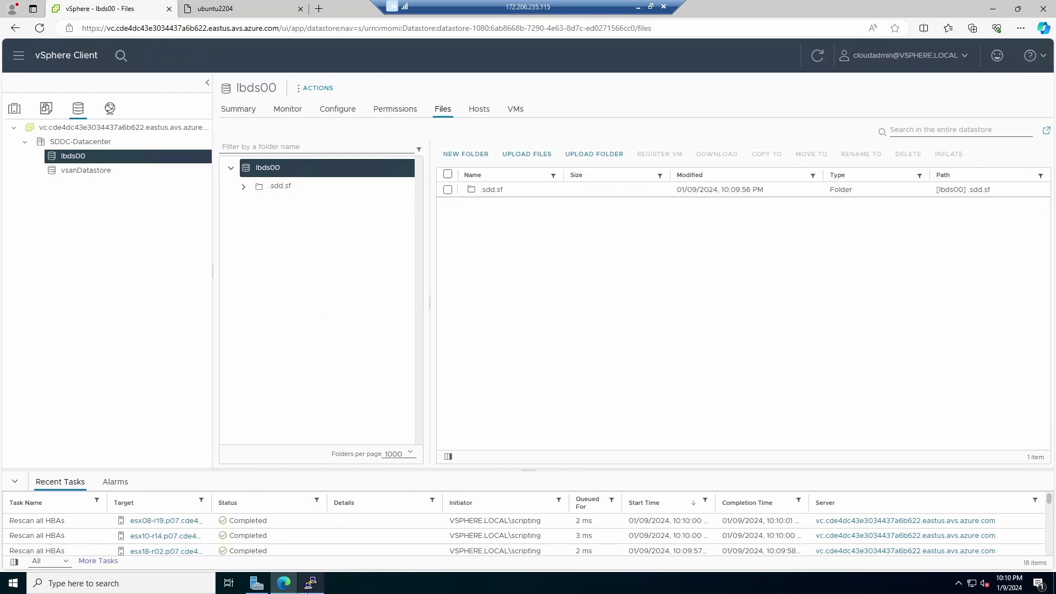
{"action": "left_click", "coordinate": [311, 583]}
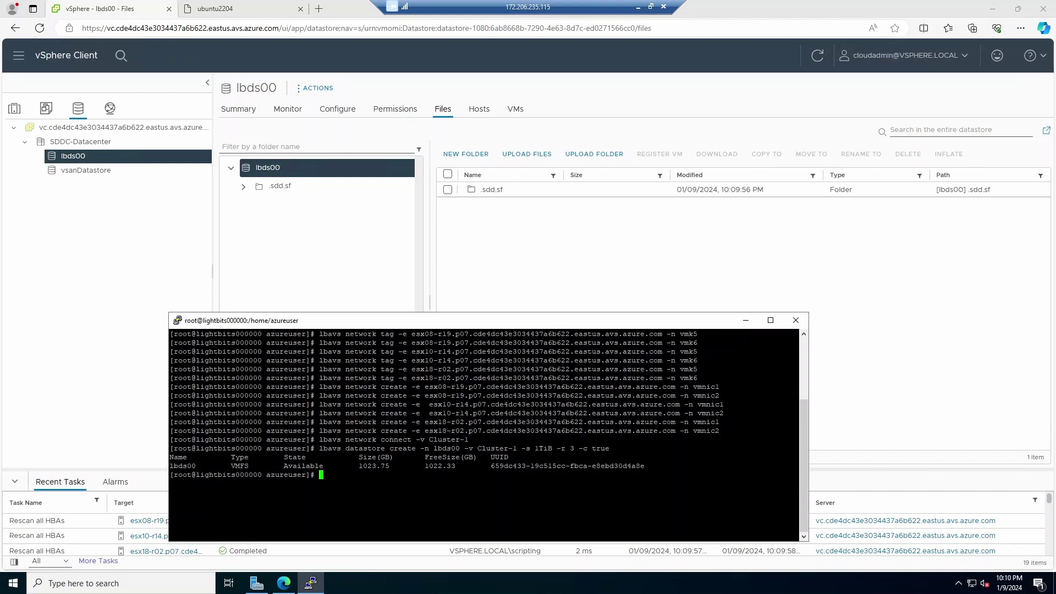
{"action": "left_click", "coordinate": [124, 222]}
{"action": "left_click", "coordinate": [215, 8]}
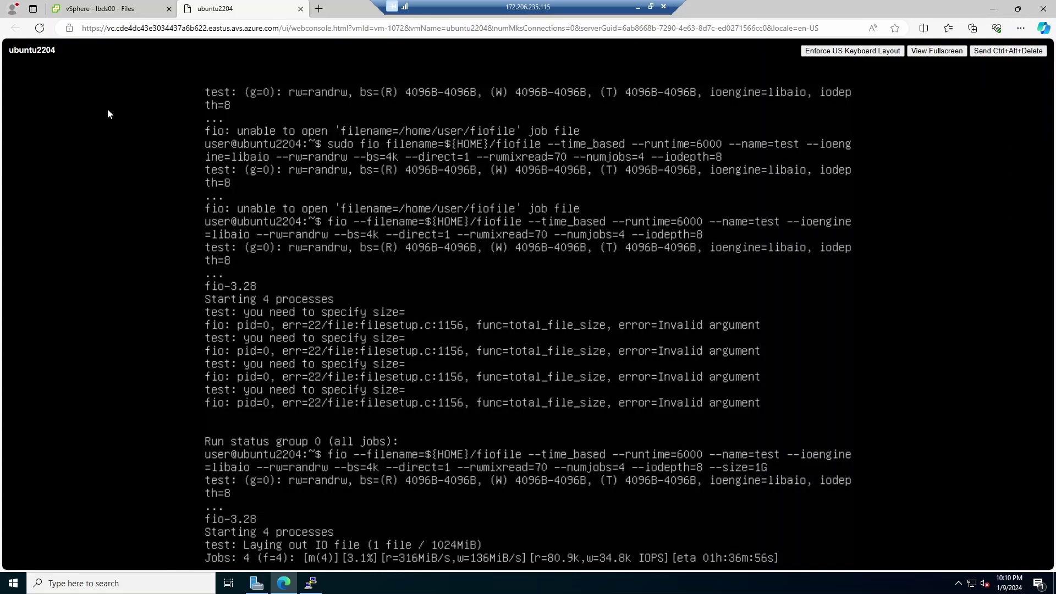
{"action": "left_click", "coordinate": [110, 7]}
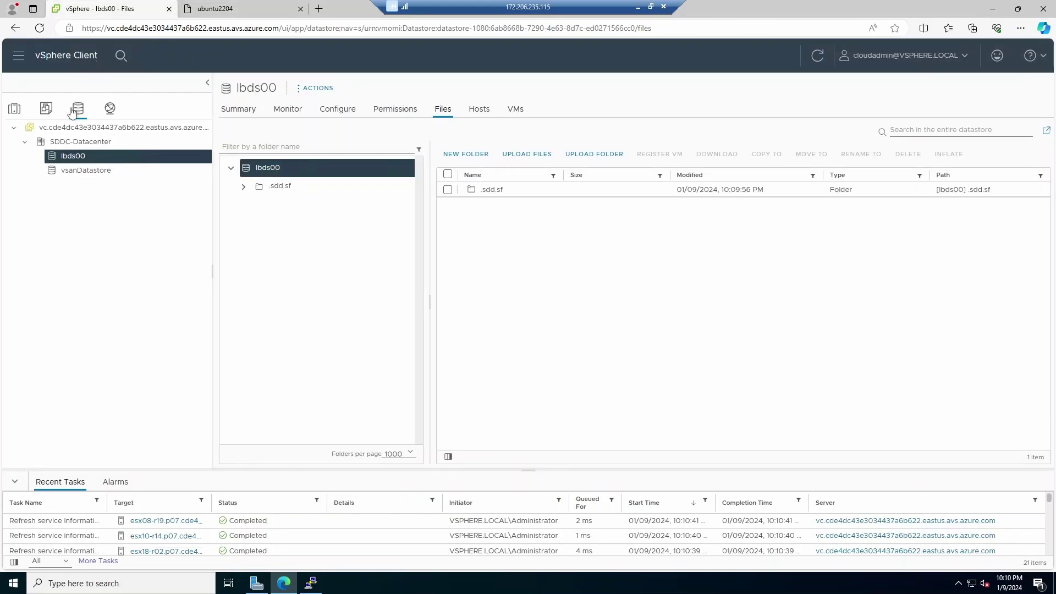
{"action": "left_click", "coordinate": [15, 113]}
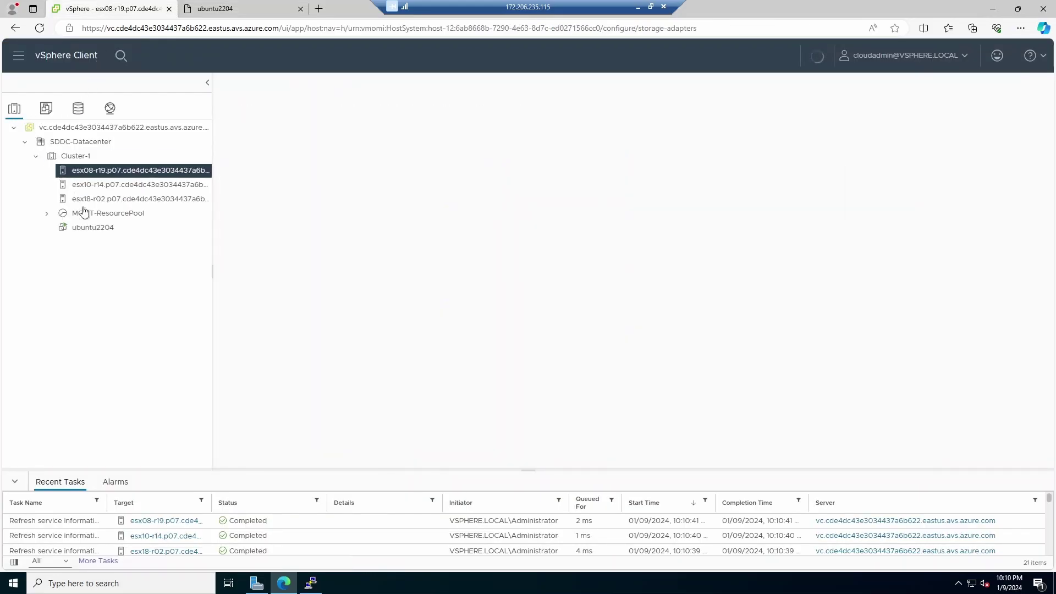
Step: Migrate ubuntu2204 with Change storage only, choosing datastore lbds00 as the destination
{"action": "right_click", "coordinate": [110, 229]}
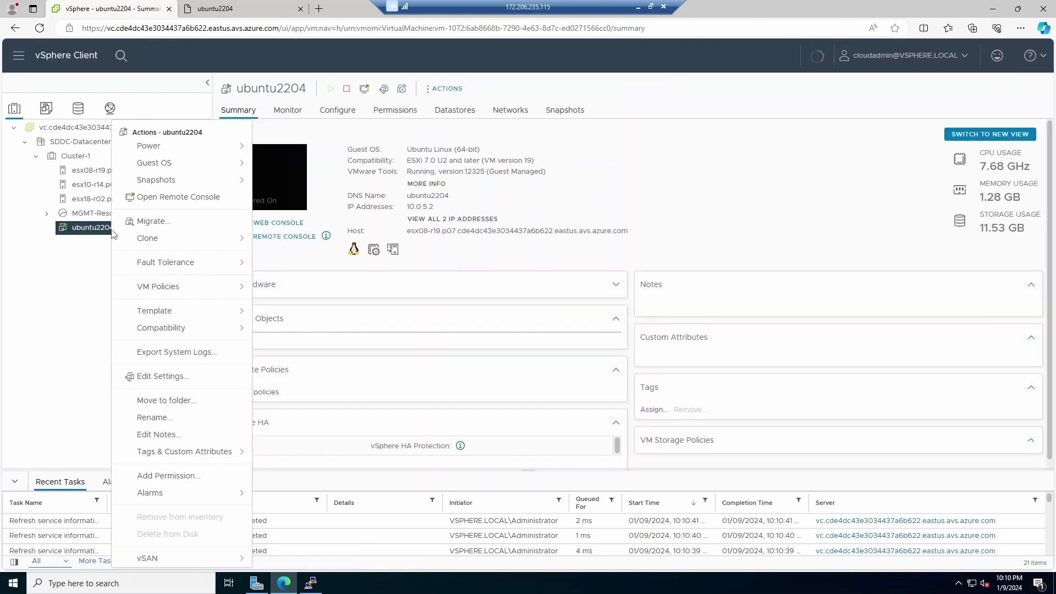
{"action": "left_click", "coordinate": [161, 223]}
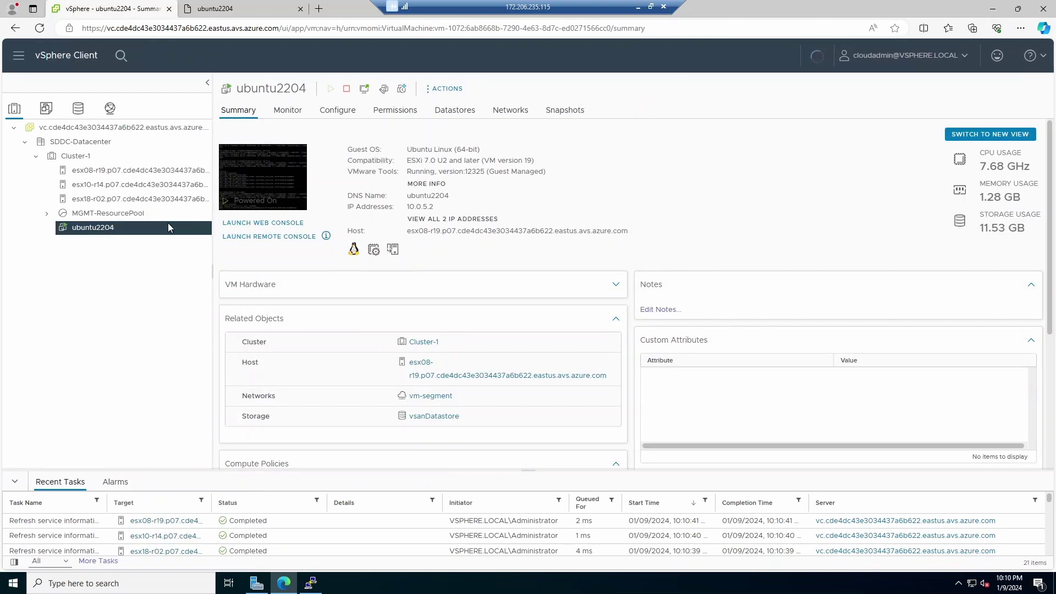
{"action": "left_click", "coordinate": [358, 212]}
{"action": "left_click", "coordinate": [811, 479]}
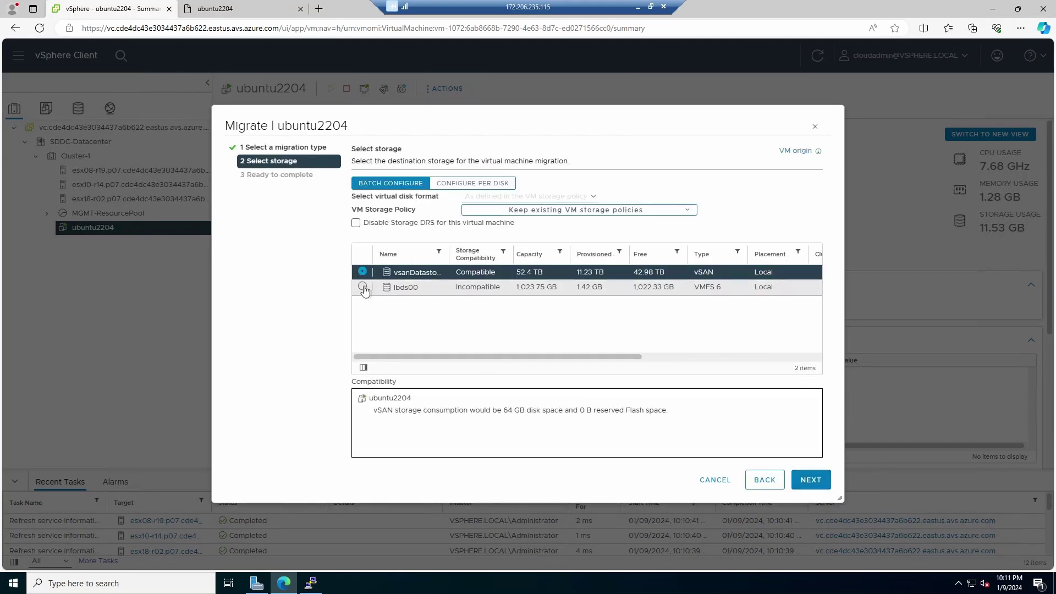
{"action": "left_click", "coordinate": [363, 287]}
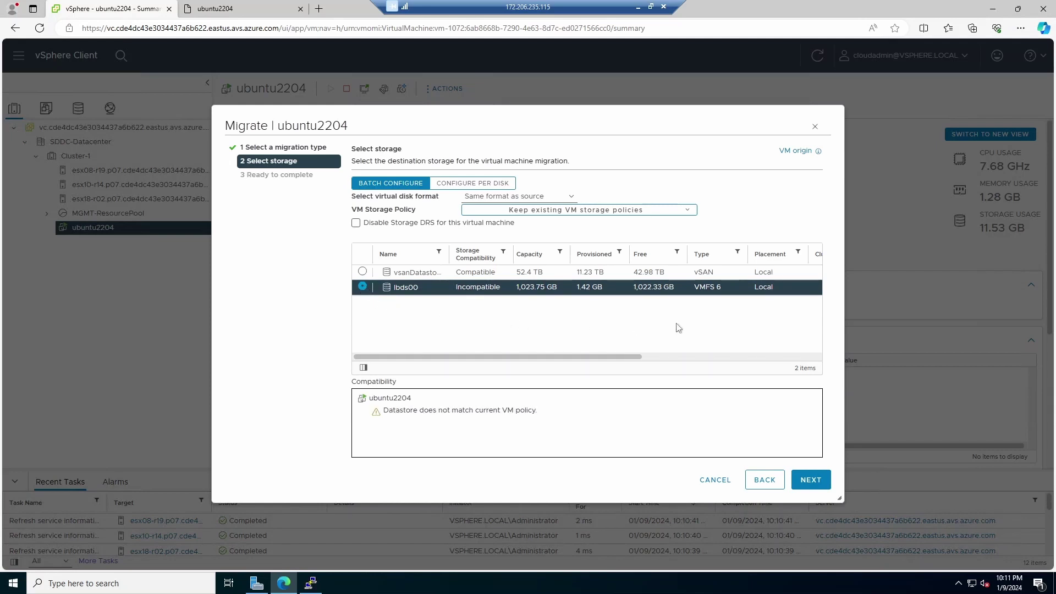
{"action": "left_click", "coordinate": [804, 480]}
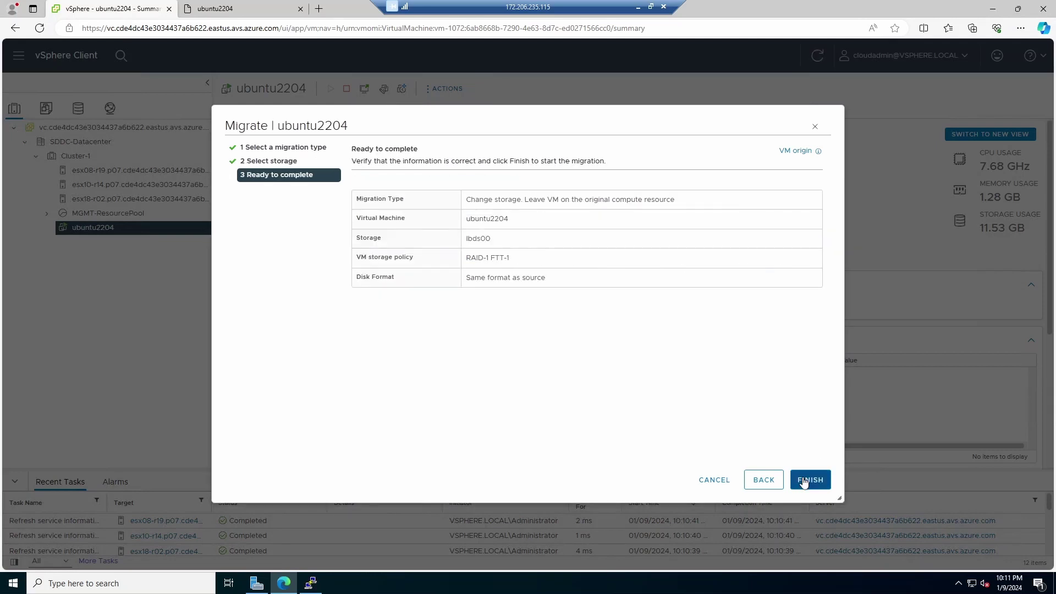
{"action": "left_click", "coordinate": [804, 481]}
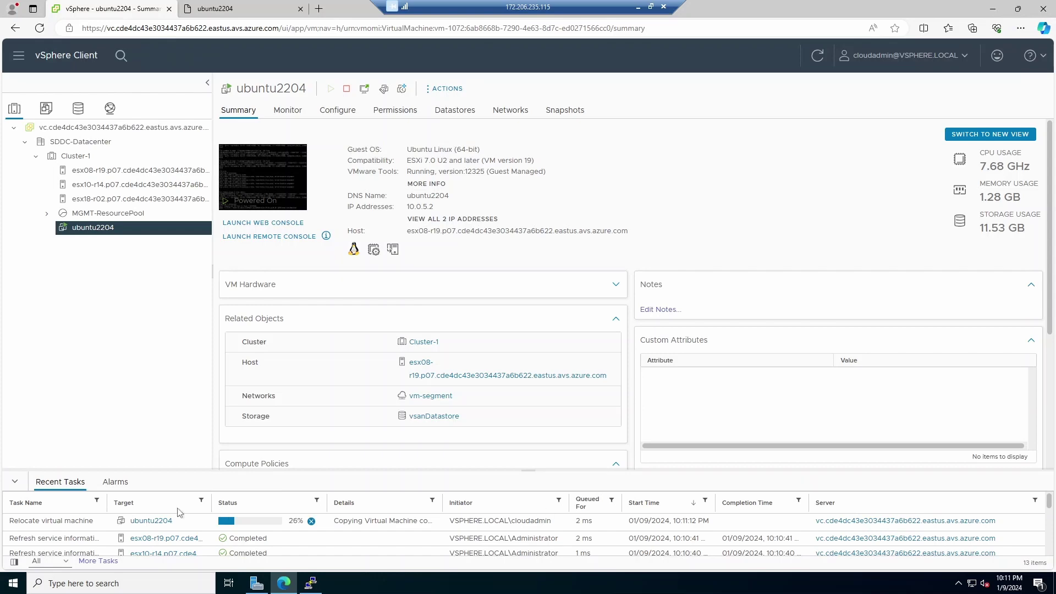
Step: Track ubuntu2204's Relocate virtual machine task until it completes, checking the fio console meanwhile
{"action": "left_click", "coordinate": [229, 13]}
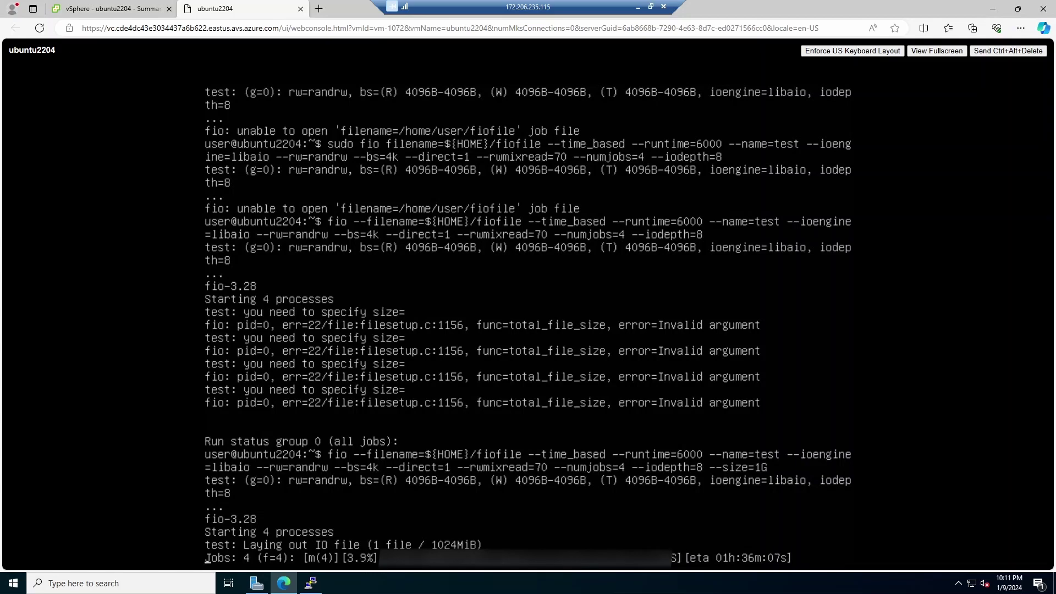
{"action": "left_click", "coordinate": [119, 11]}
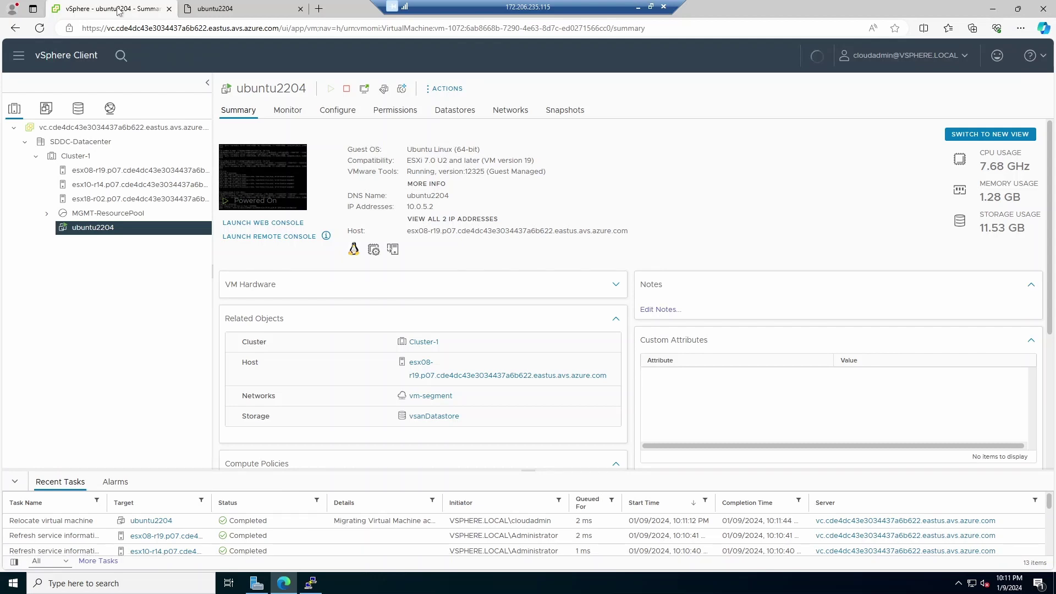
{"action": "left_click", "coordinate": [248, 9]}
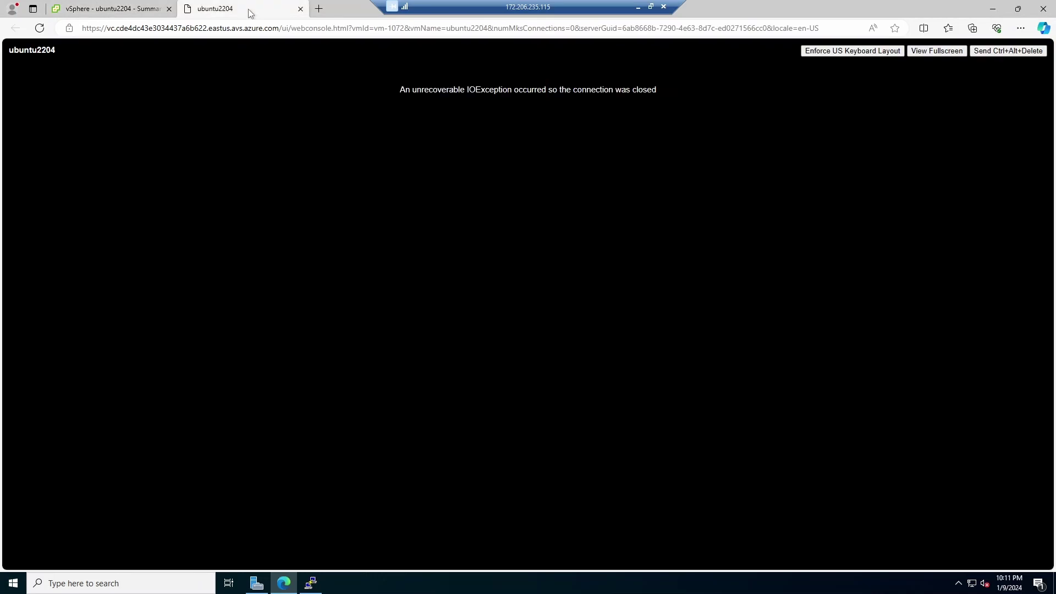
{"action": "left_click", "coordinate": [137, 9]}
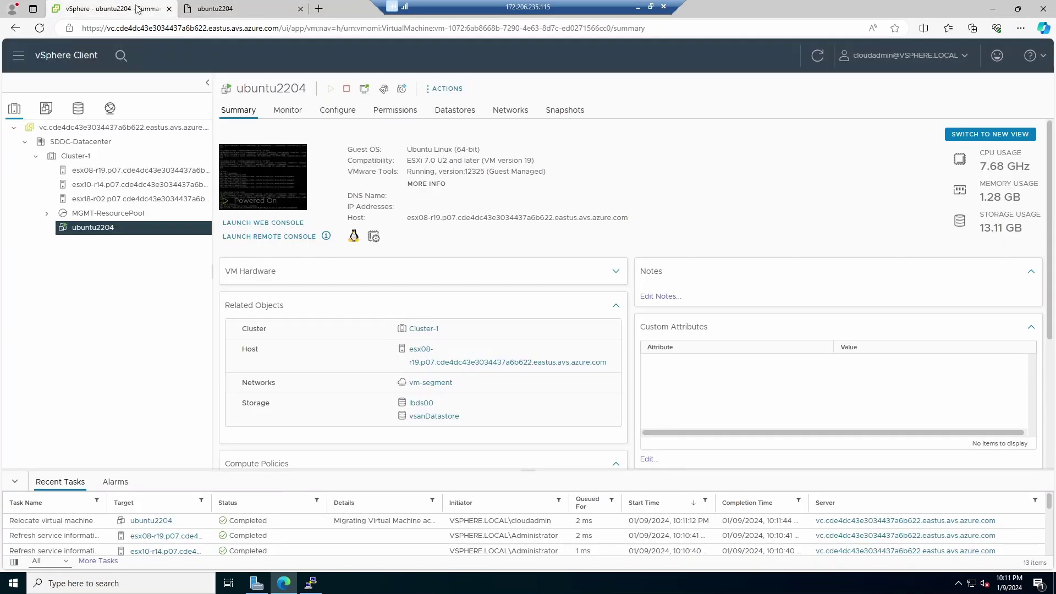
{"action": "left_click", "coordinate": [115, 227]}
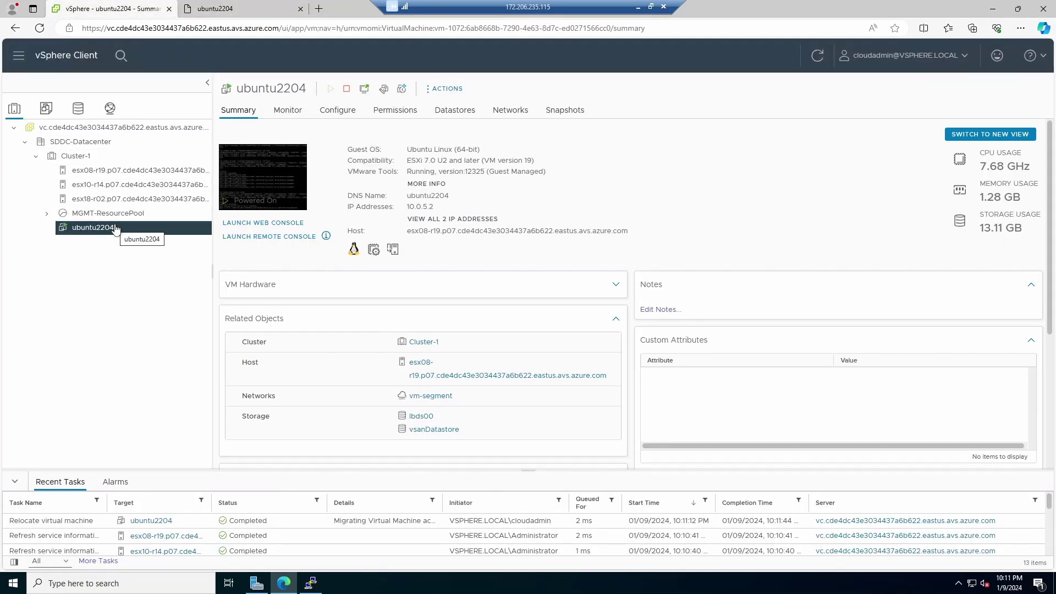
Step: Relaunch the web console and confirm lbds00 is among the VM's datastores with 1,009.22 GB free
{"action": "left_click", "coordinate": [244, 185]}
{"action": "left_click", "coordinate": [651, 362]}
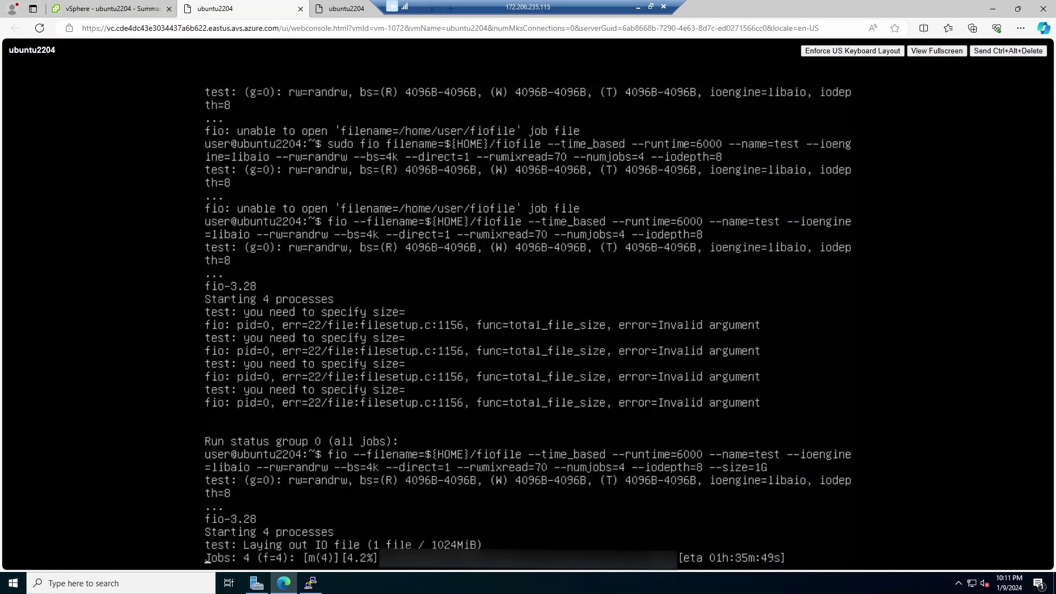
{"action": "left_click", "coordinate": [101, 8]}
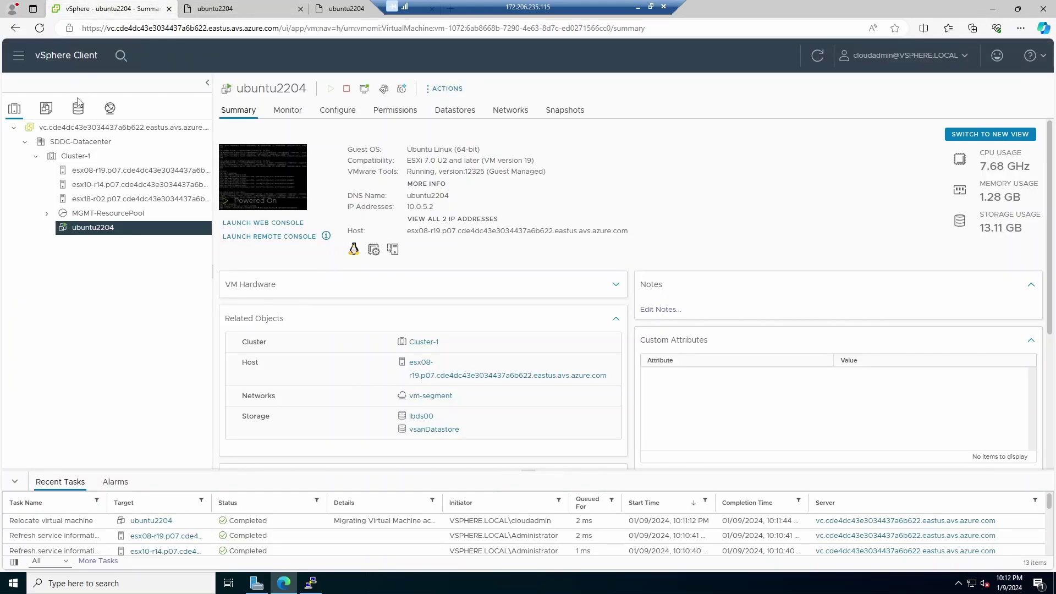
{"action": "left_click", "coordinate": [453, 113]}
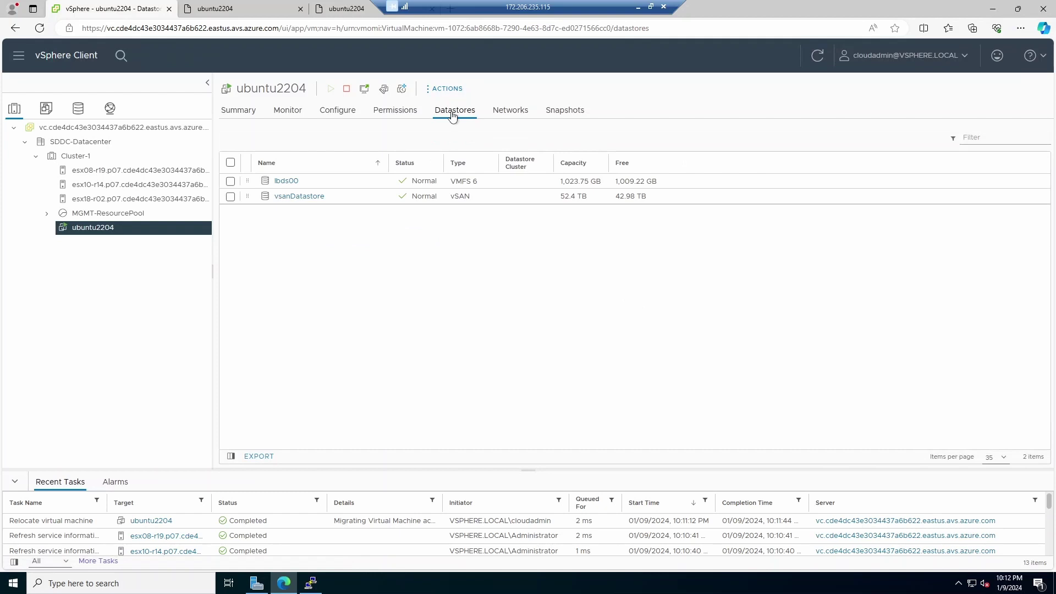
Step: Open the lbds00 datastore's files and list the VMs stored on it
{"action": "left_click", "coordinate": [84, 114]}
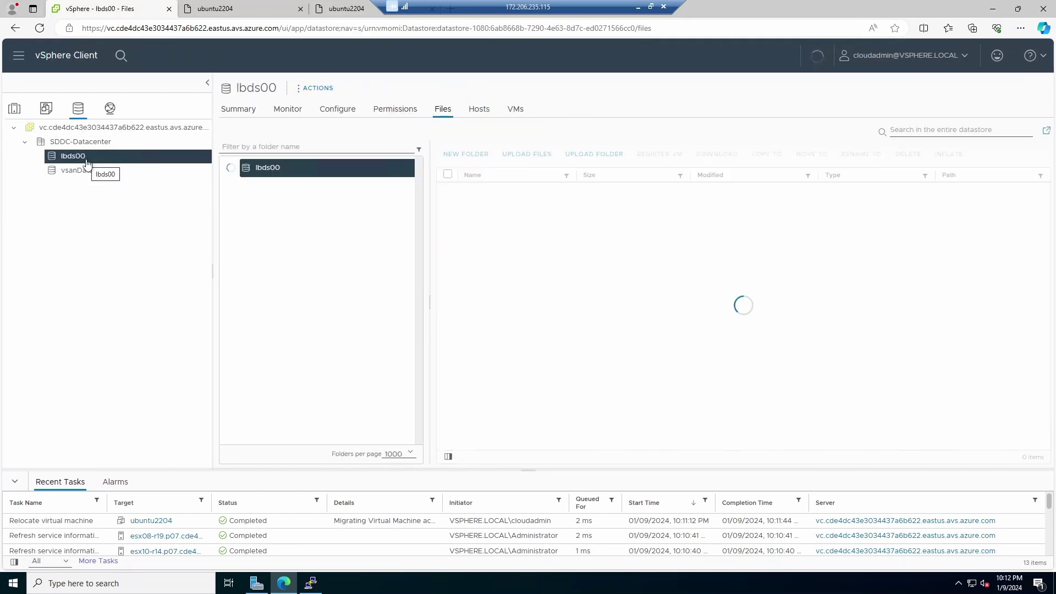
{"action": "left_click", "coordinate": [520, 113]}
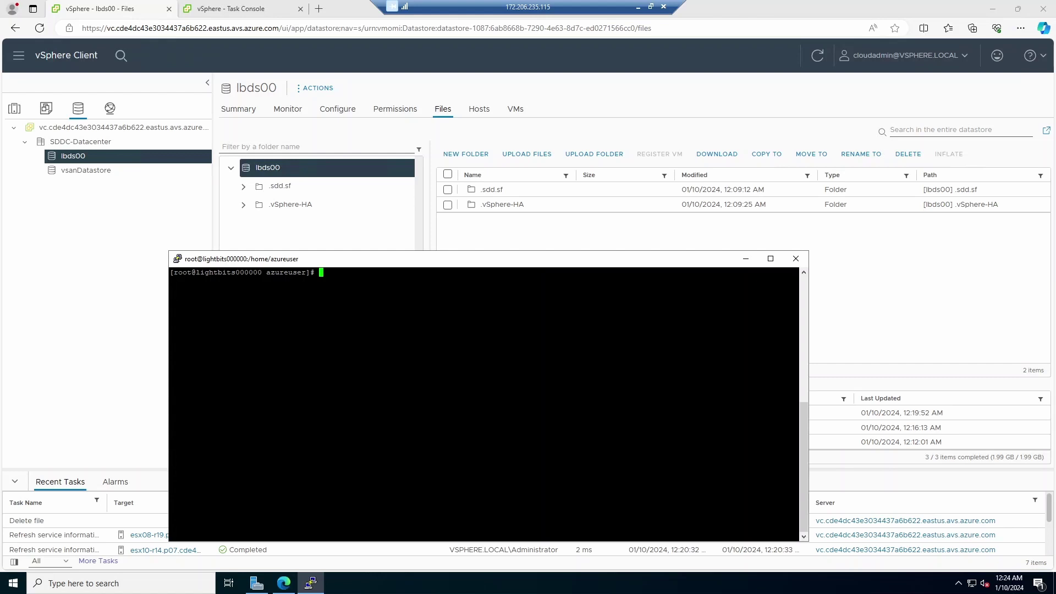
Step: List the volumes, then create snapshot lbds00-snapshot0 of volume lbds00 in project default
{"action": "type", "text": "lbcli -J $LIGHTOS_JWT list volumes"}
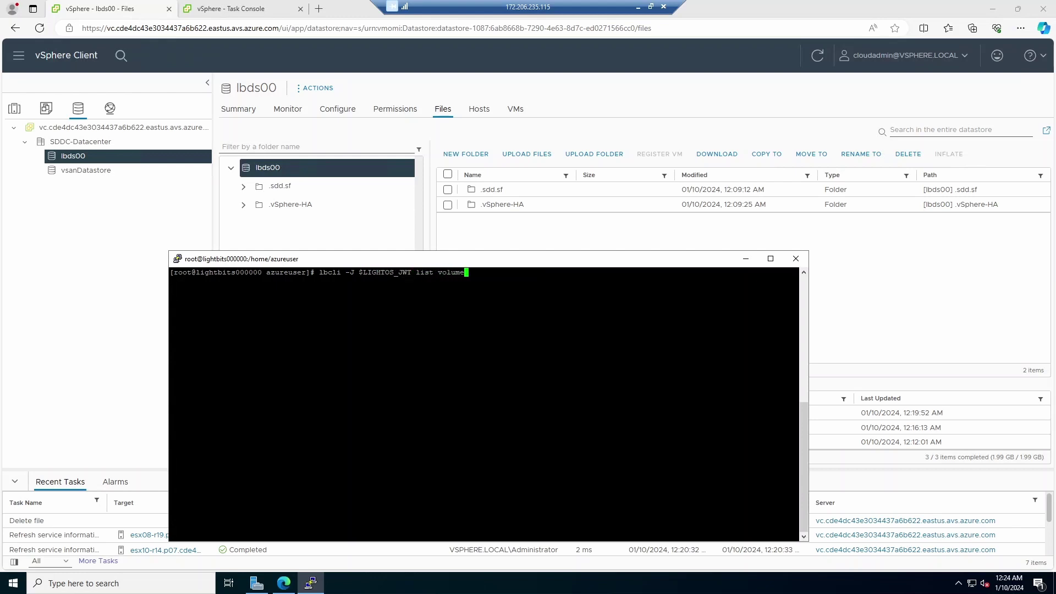
{"action": "key", "text": "Return"}
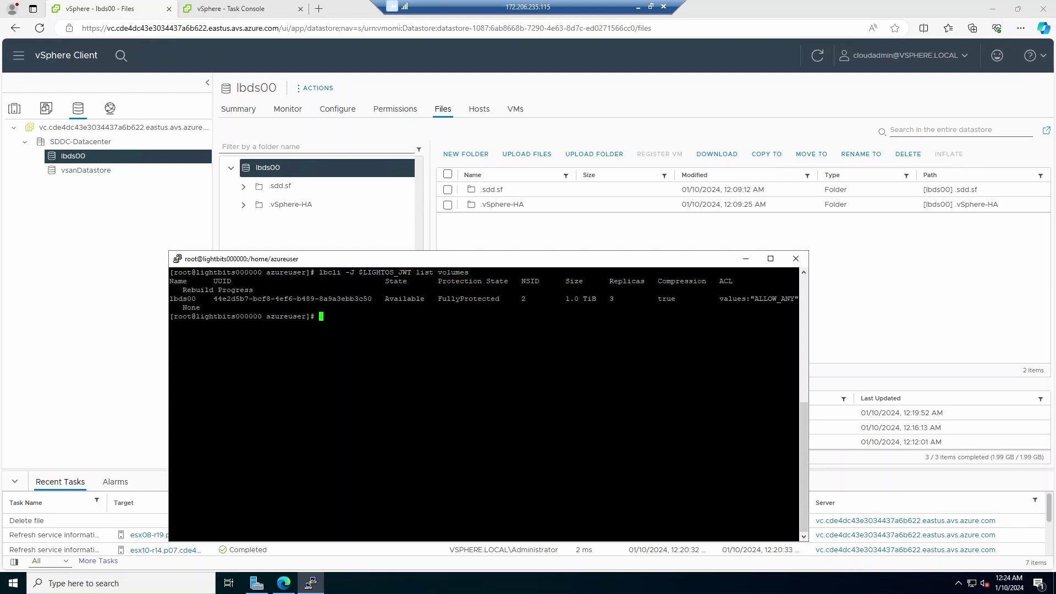
{"action": "type", "text": "lbcli -J $LIGHTOS_JWT create snapshot --project-name="}
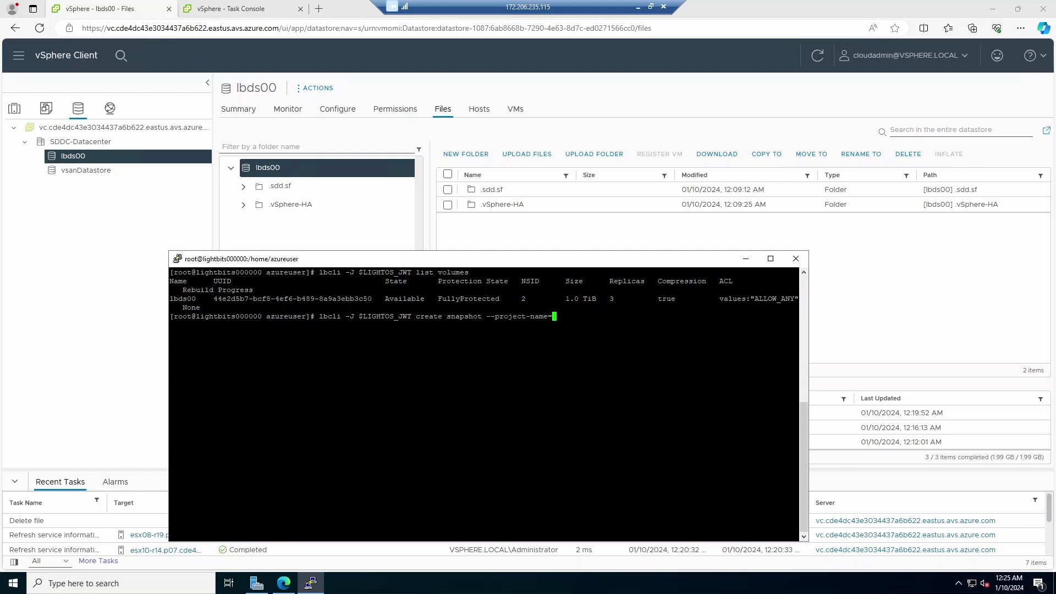
{"action": "type", "text": "default --name=lbds00-snapshot0 --source-volume-"}
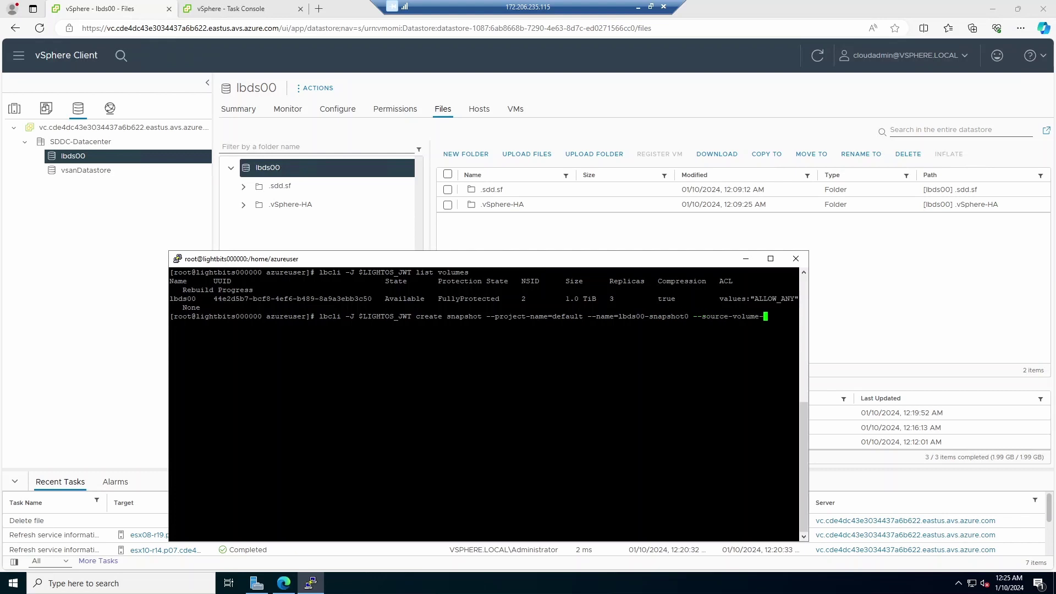
{"action": "type", "text": "name=lbds00"}
{"action": "key", "text": "Return"}
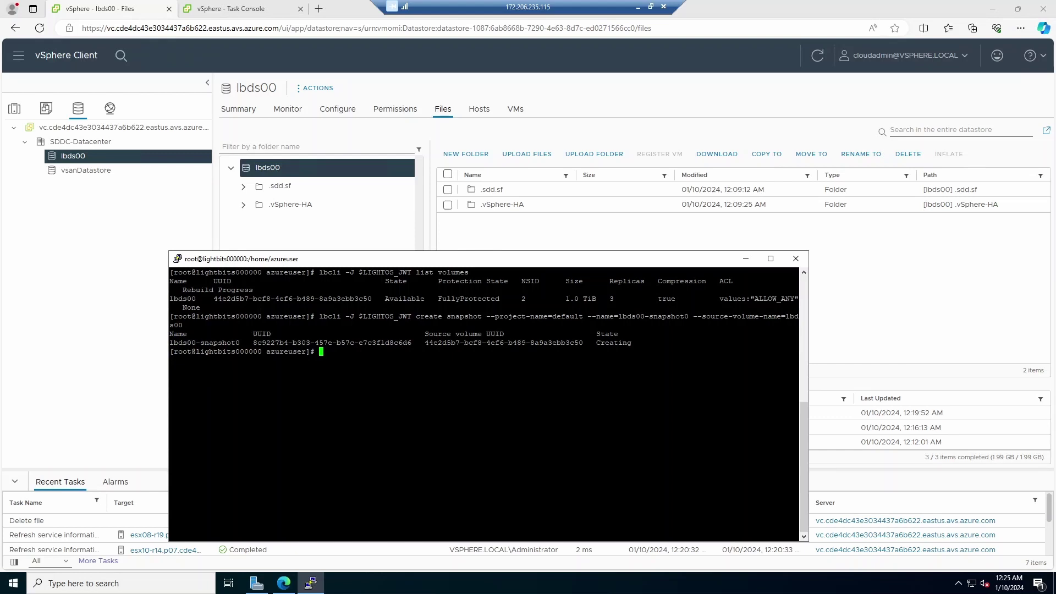
Step: List the snapshots in the default project to check lbds00-snapshot0's state
{"action": "type", "text": "lbcli -J $LIGHTOS_JWT list snapshots"}
{"action": "key", "text": "Return"}
{"action": "key", "text": "Up"}
{"action": "type", "text": "--project-name=default"}
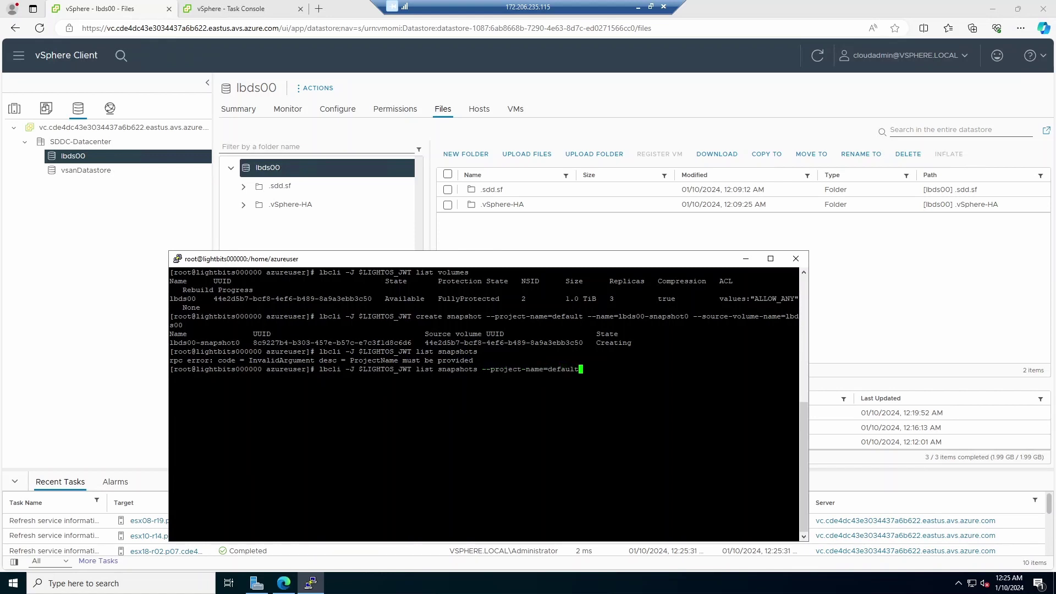
{"action": "key", "text": "Return"}
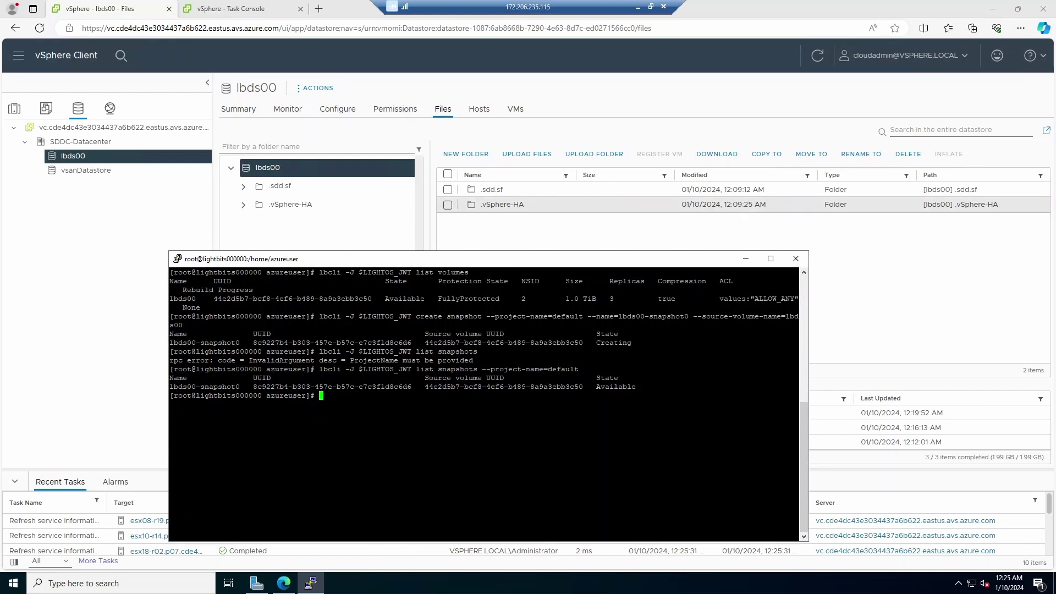
Step: Upload putty-64bit-0.80-installer.msi (3,622.5 KB) into the lbds00 datastore's files
{"action": "left_click", "coordinate": [537, 158]}
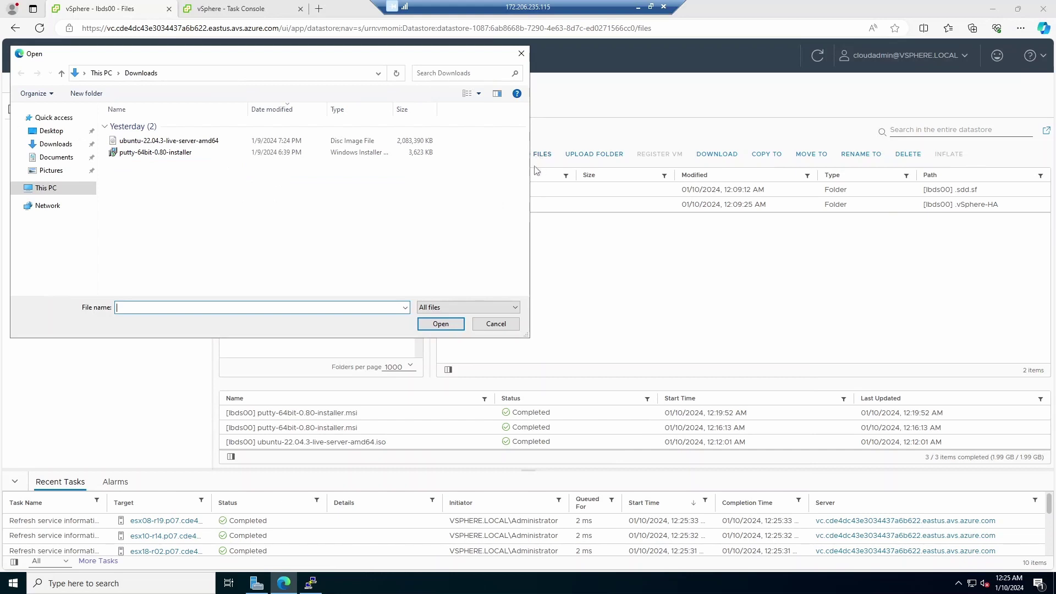
{"action": "left_click", "coordinate": [172, 155]}
{"action": "left_click", "coordinate": [440, 324]}
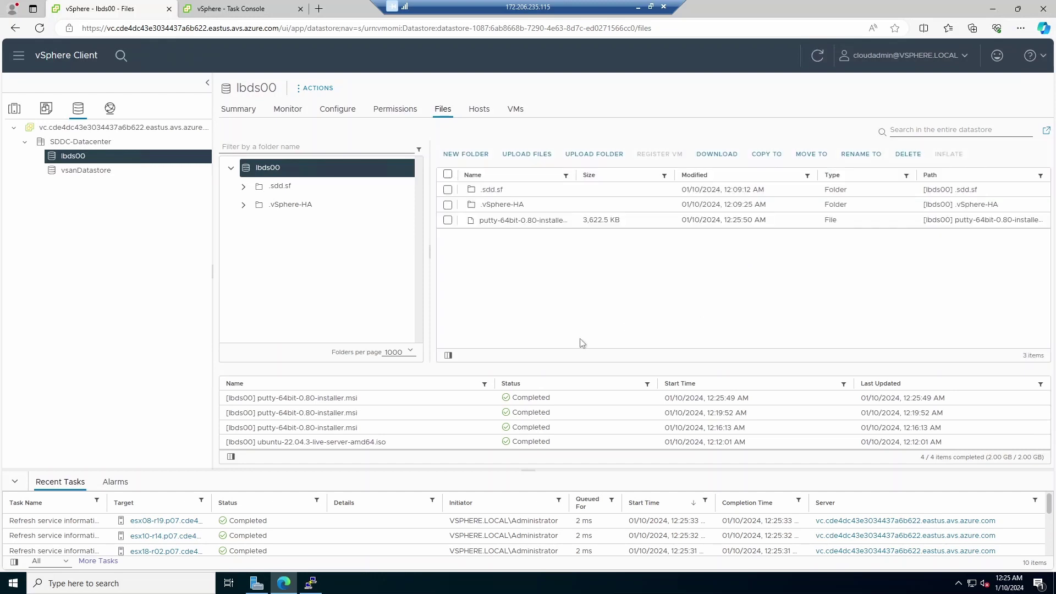
{"action": "left_click", "coordinate": [311, 583]}
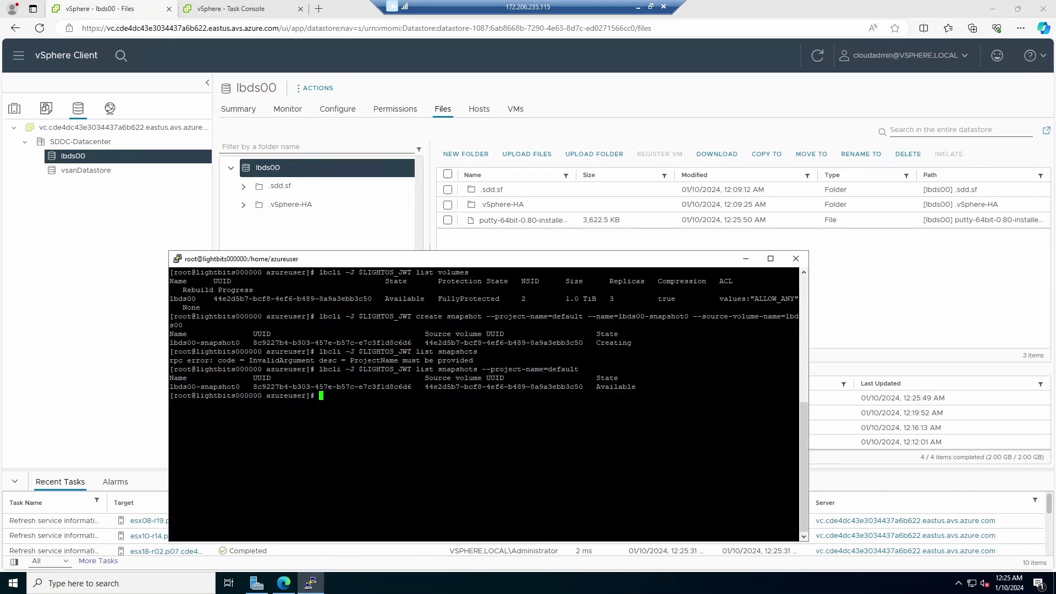
Step: Create snapshot lbds00-snapshot1 by editing the earlier snapshot0 create command
{"action": "key", "text": "Up"}
{"action": "key", "text": "Up"}
{"action": "key", "text": "Up"}
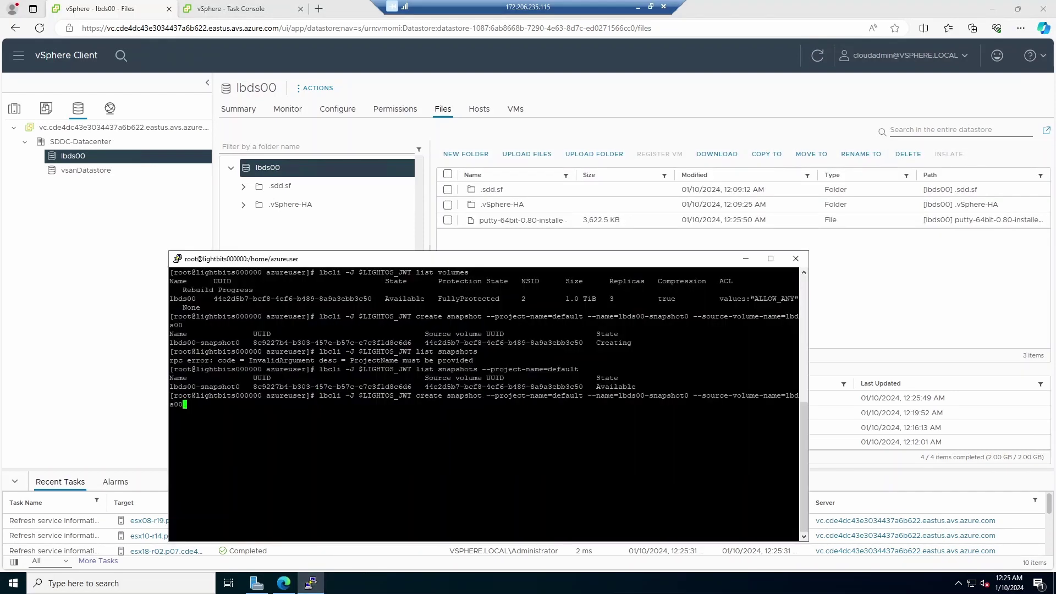
{"action": "key", "text": "Left"}
{"action": "key", "text": "Left"}
{"action": "key", "text": "Left"}
{"action": "key", "text": "Left"}
{"action": "key", "text": "Left"}
{"action": "key", "text": "Left"}
{"action": "key", "text": "Left"}
{"action": "key", "text": "Left"}
{"action": "key", "text": "Left"}
{"action": "key", "text": "Left"}
{"action": "key", "text": "Left"}
{"action": "key", "text": "Left"}
{"action": "key", "text": "Left"}
{"action": "key", "text": "Left"}
{"action": "key", "text": "Left"}
{"action": "key", "text": "Left"}
{"action": "key", "text": "Left"}
{"action": "key", "text": "Left"}
{"action": "key", "text": "Left"}
{"action": "key", "text": "Left"}
{"action": "key", "text": "BackSpace"}
{"action": "type", "text": "1"}
{"action": "key", "text": "Return"}
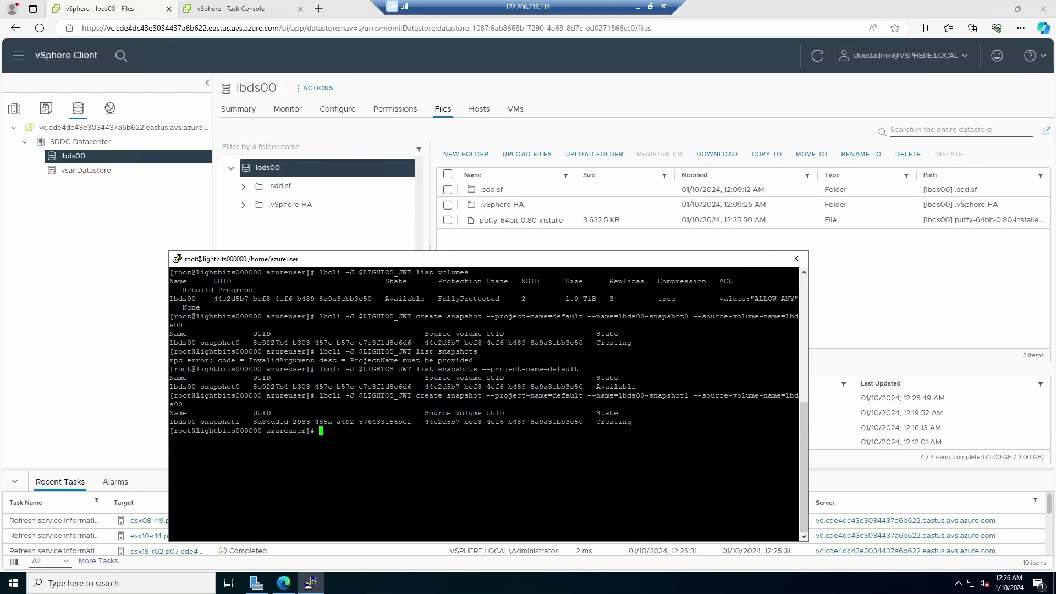
Step: Relist snapshots until both show Available, then start a rollback volume command for project default
{"action": "key", "text": "Up"}
{"action": "key", "text": "Up"}
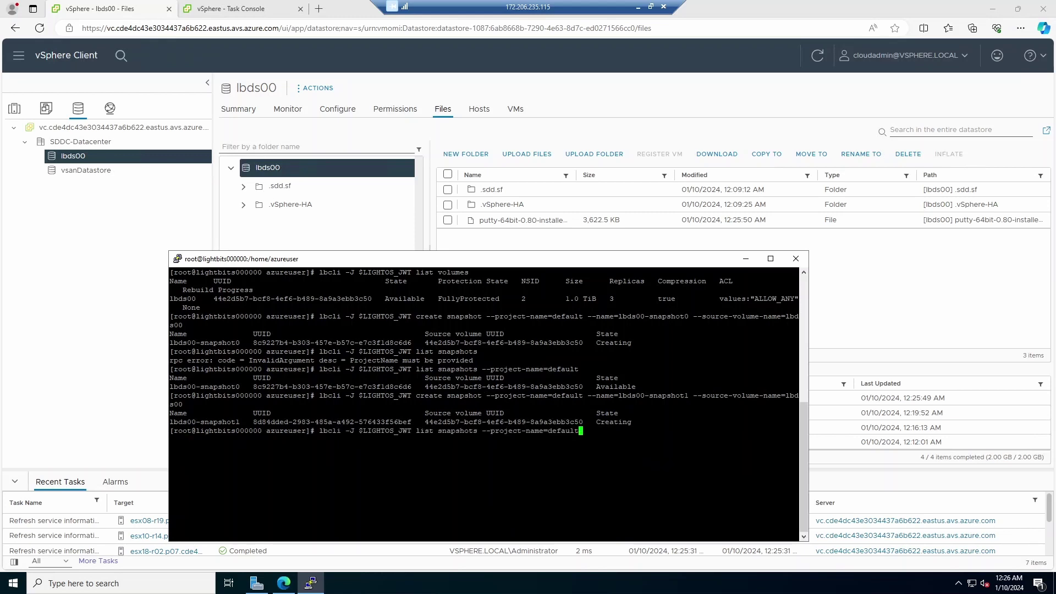
{"action": "key", "text": "Return"}
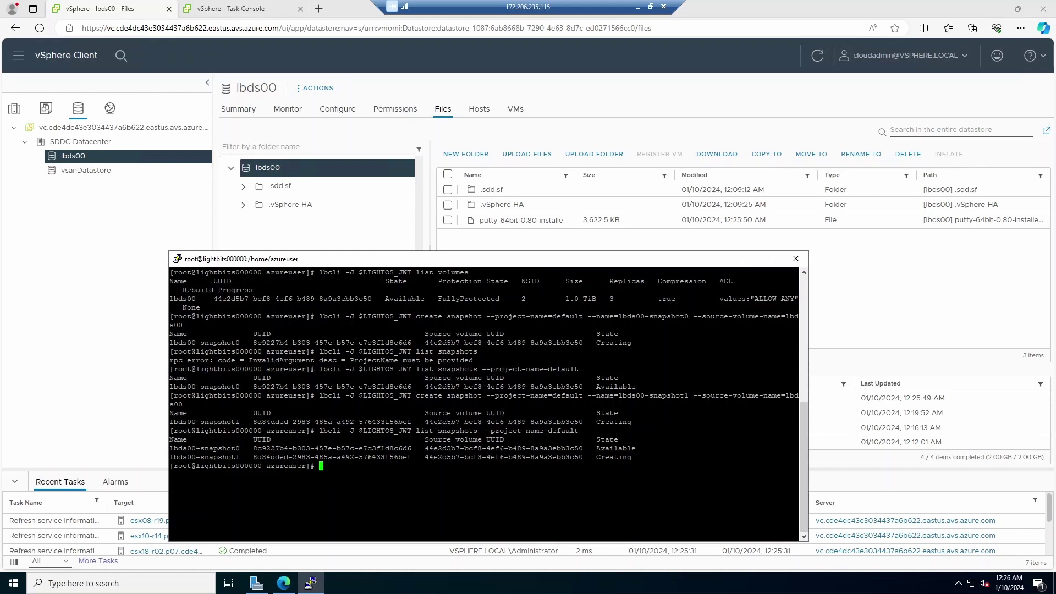
{"action": "key", "text": "Up"}
{"action": "key", "text": "Return"}
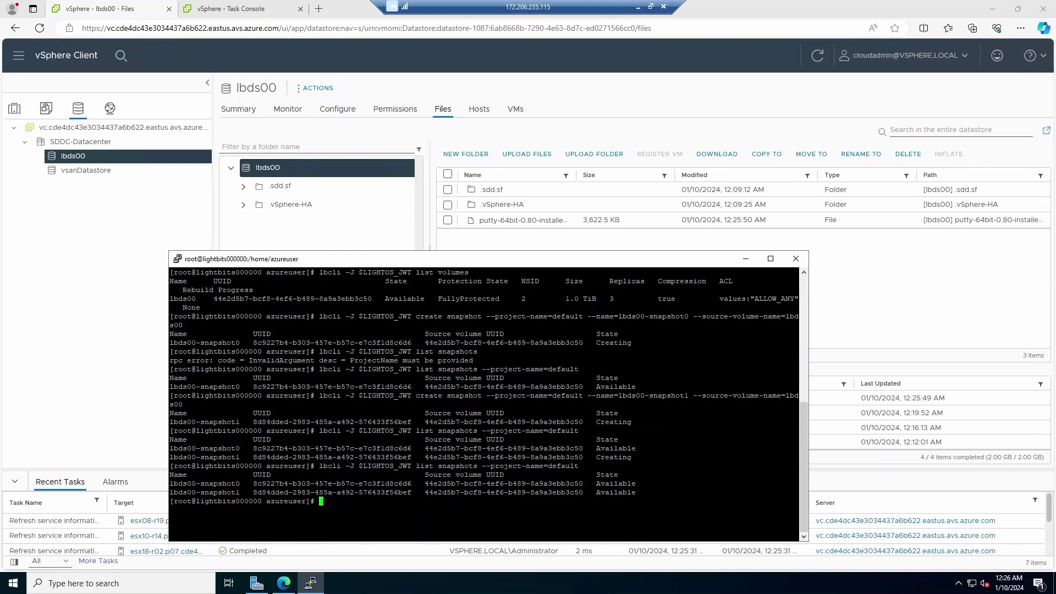
{"action": "type", "text": "lbcli -J $LIGHTOS_JWT rollback volume --project-name=default"}
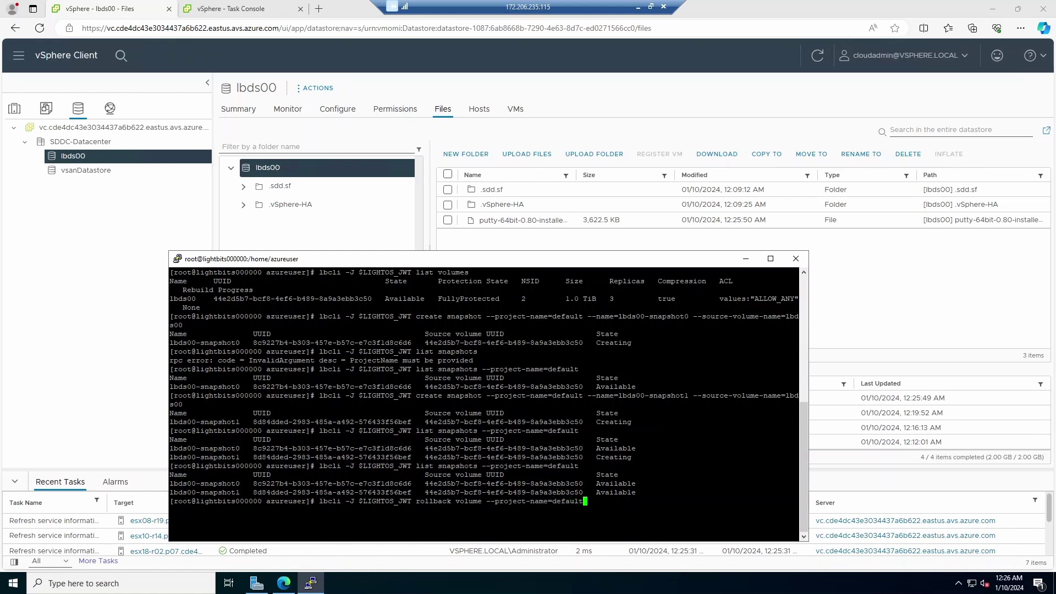
Step: Roll volume lbds00 back to lbds00-snapshot0 and refresh the datastore to see the installer gone
{"action": "key", "text": "Tab"}
{"action": "key", "text": "Tab"}
{"action": "type", "text": "--"}
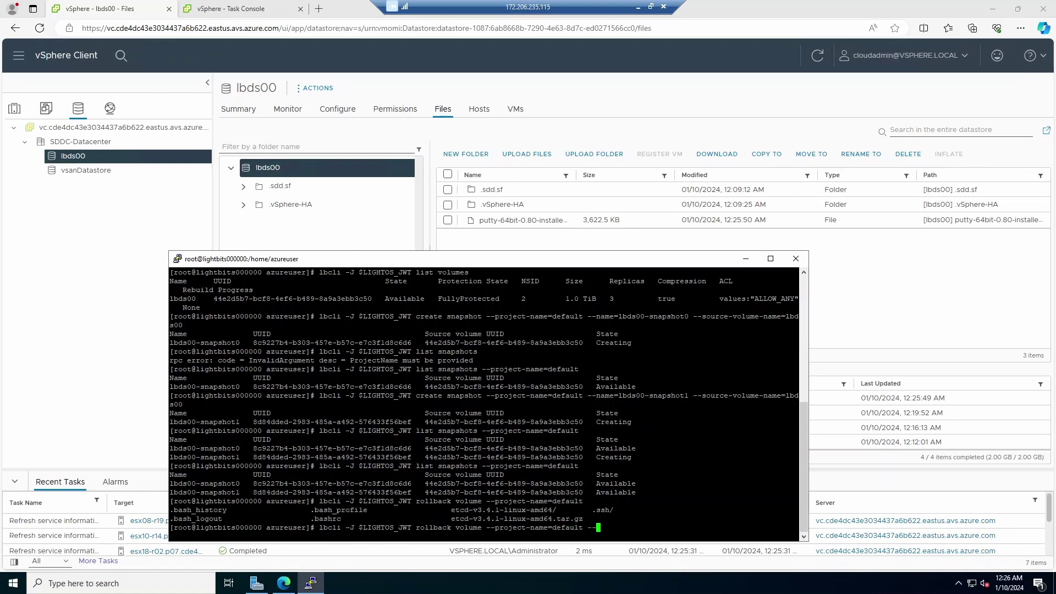
{"action": "key", "text": "Tab"}
{"action": "key", "text": "Tab"}
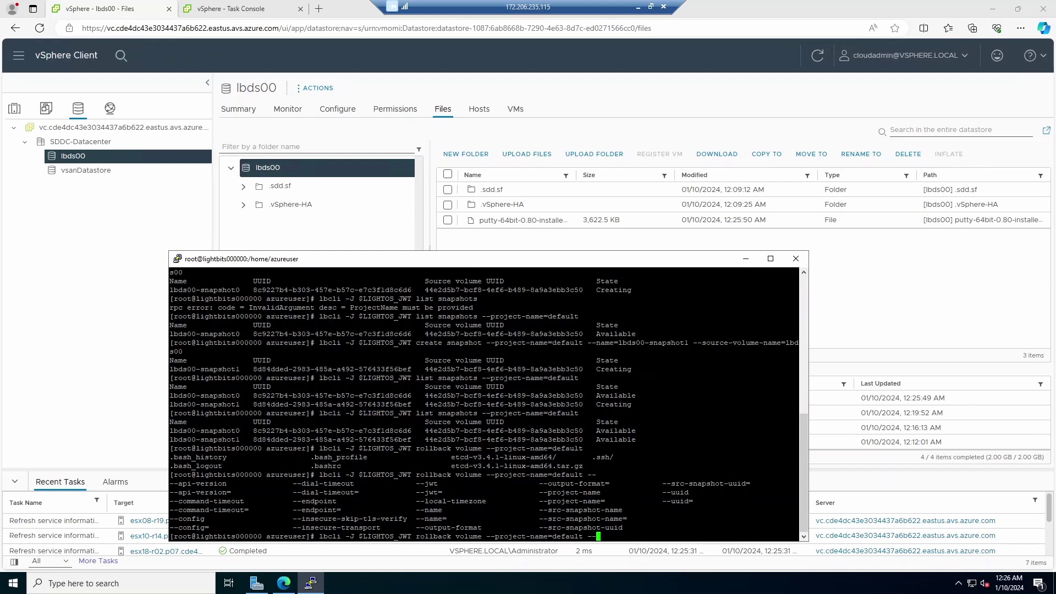
{"action": "type", "text": "name=lbds00 --src-snapshot-name="}
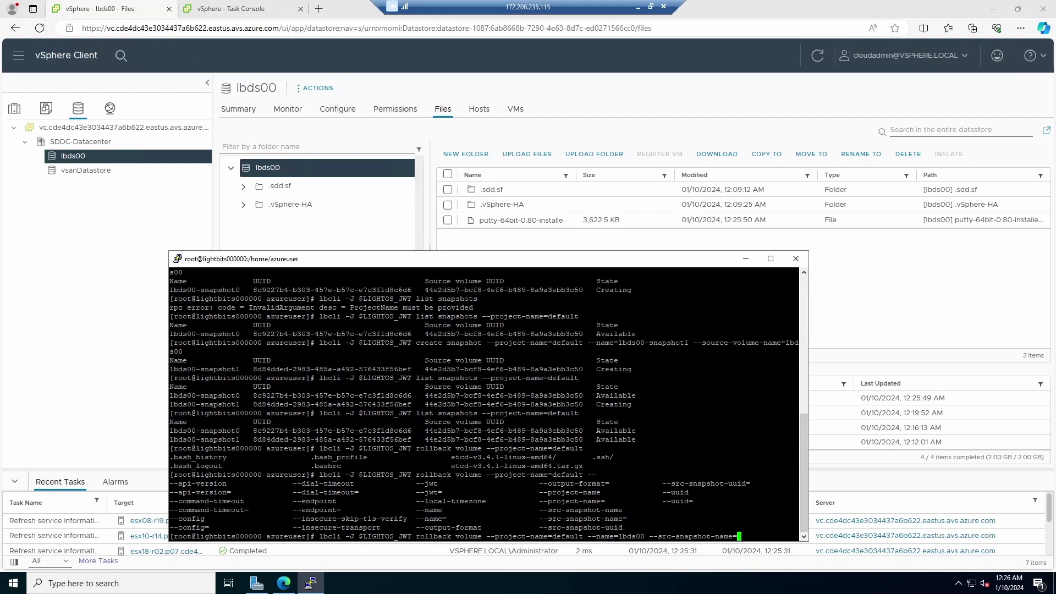
{"action": "left_click_drag", "start_coordinate": [169, 431], "coordinate": [241, 431]}
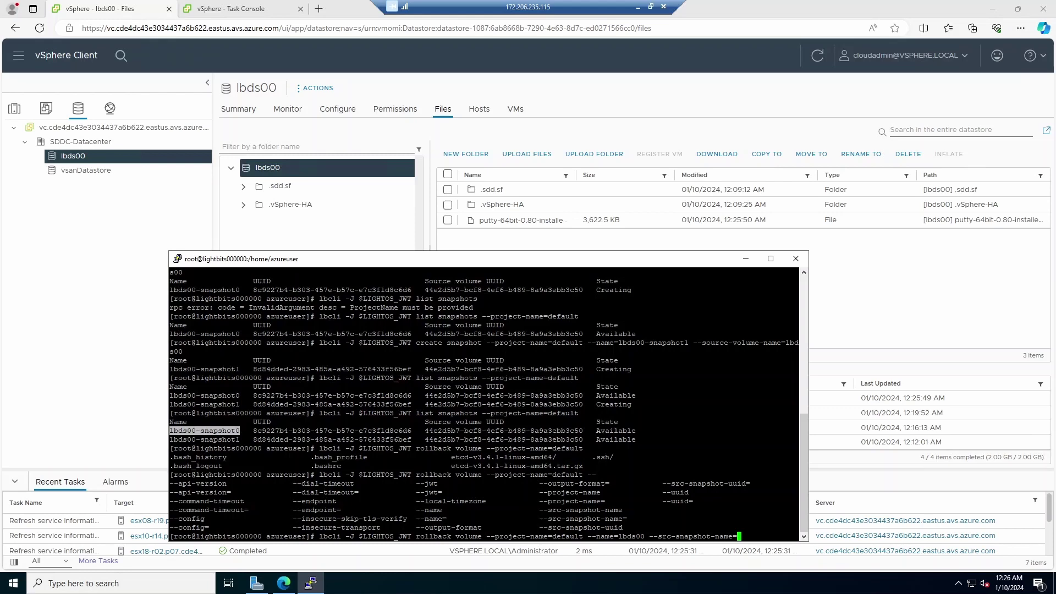
{"action": "type", "text": "lbds00-snapshot0"}
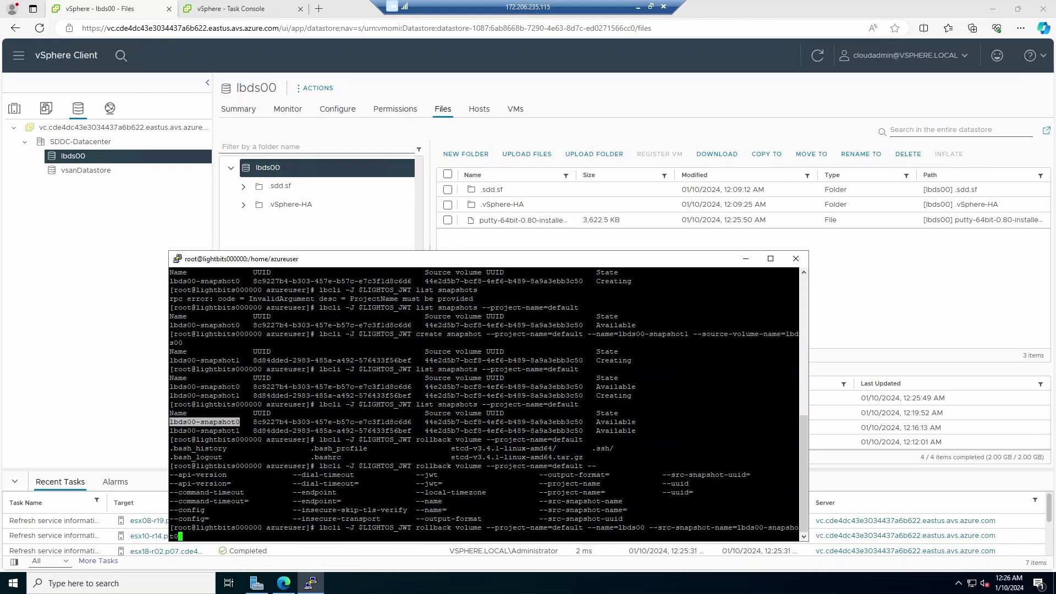
{"action": "key", "text": "Return"}
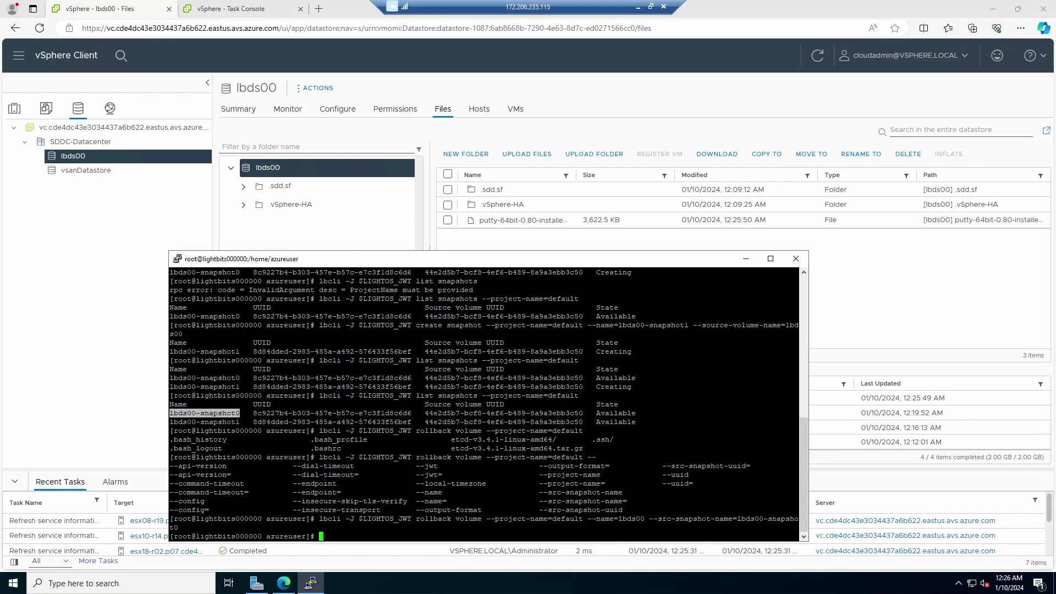
{"action": "left_click", "coordinate": [819, 56]}
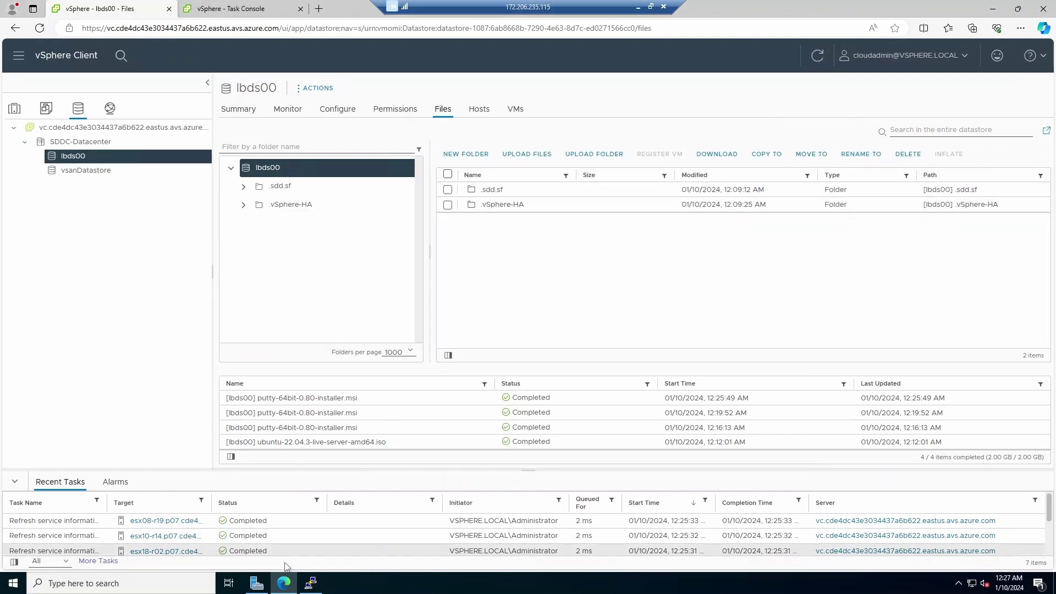
Step: Roll lbds00 forward to lbds00-snapshot1 and refresh the datastore file list
{"action": "left_click", "coordinate": [311, 583]}
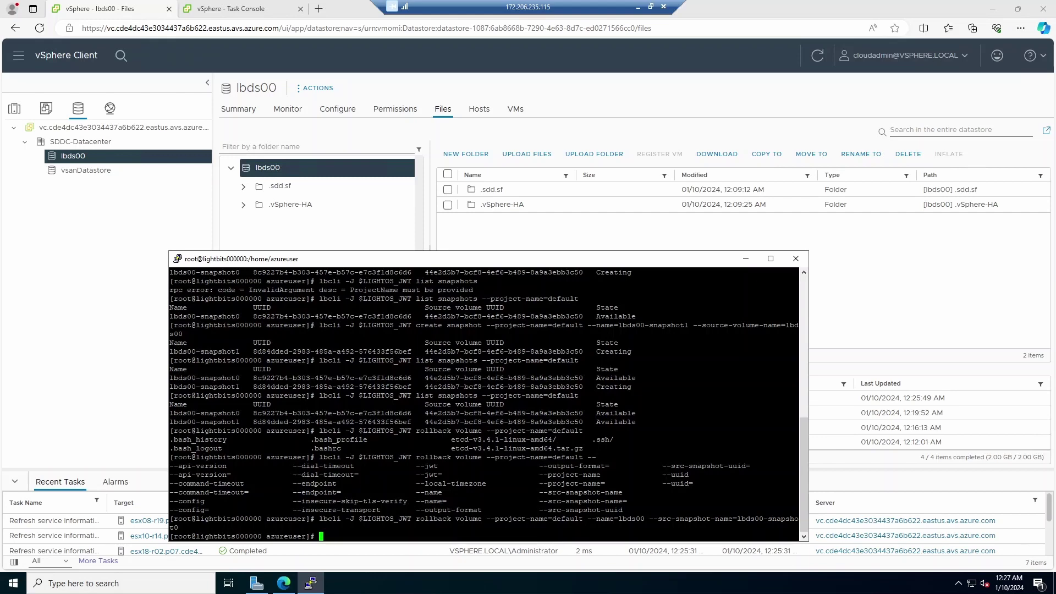
{"action": "key", "text": "Up"}
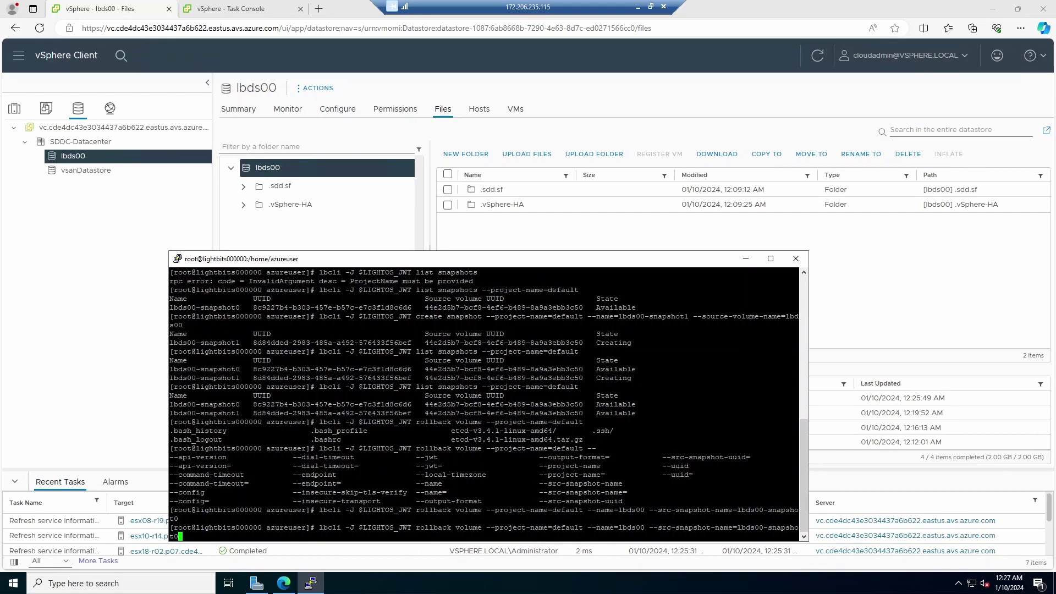
{"action": "key", "text": "BackSpace"}
{"action": "type", "text": "1"}
{"action": "key", "text": "Return"}
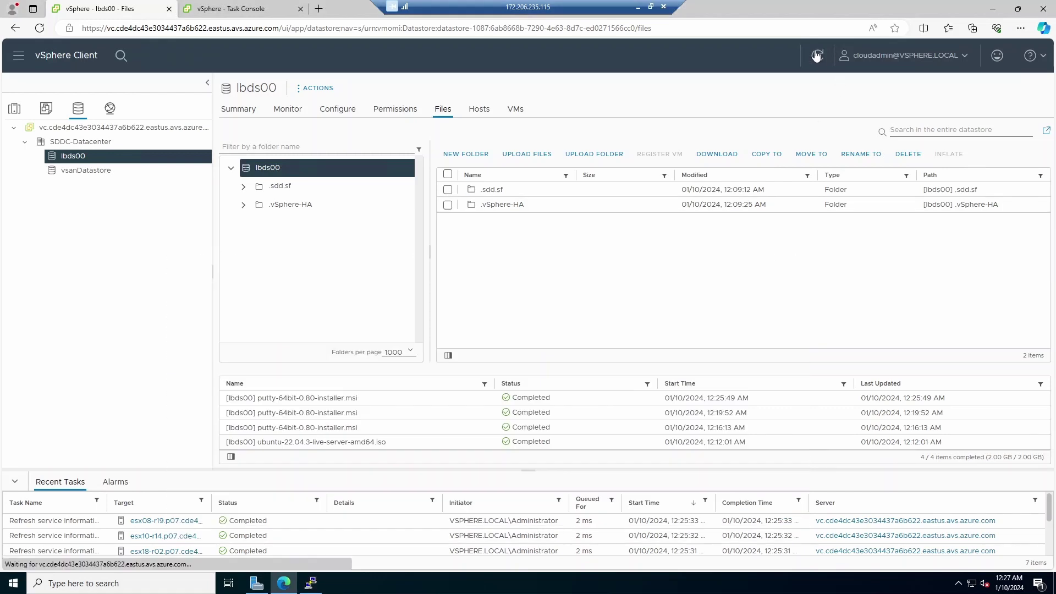
{"action": "left_click", "coordinate": [819, 55]}
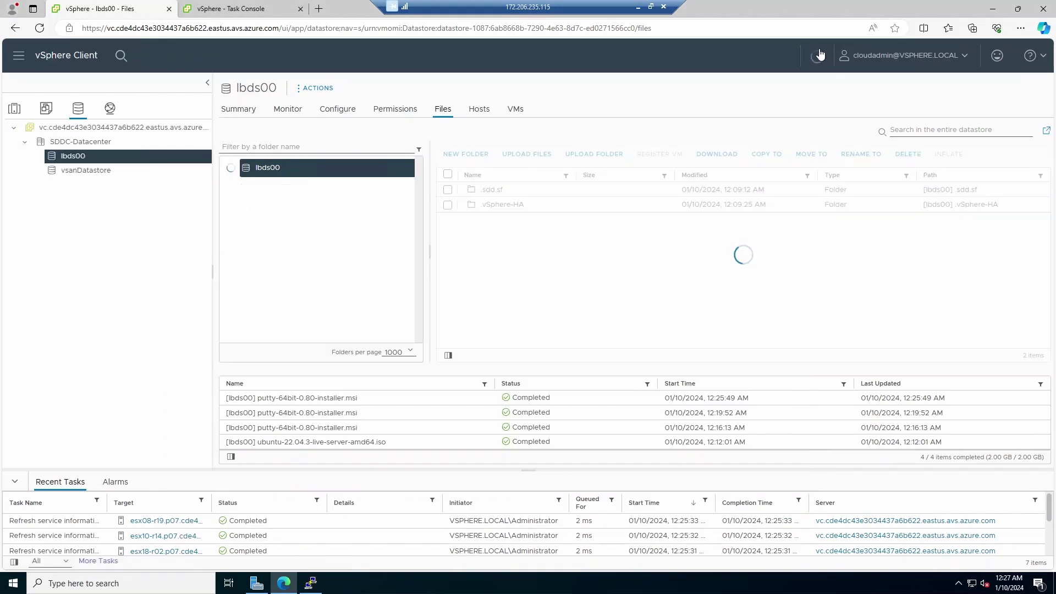